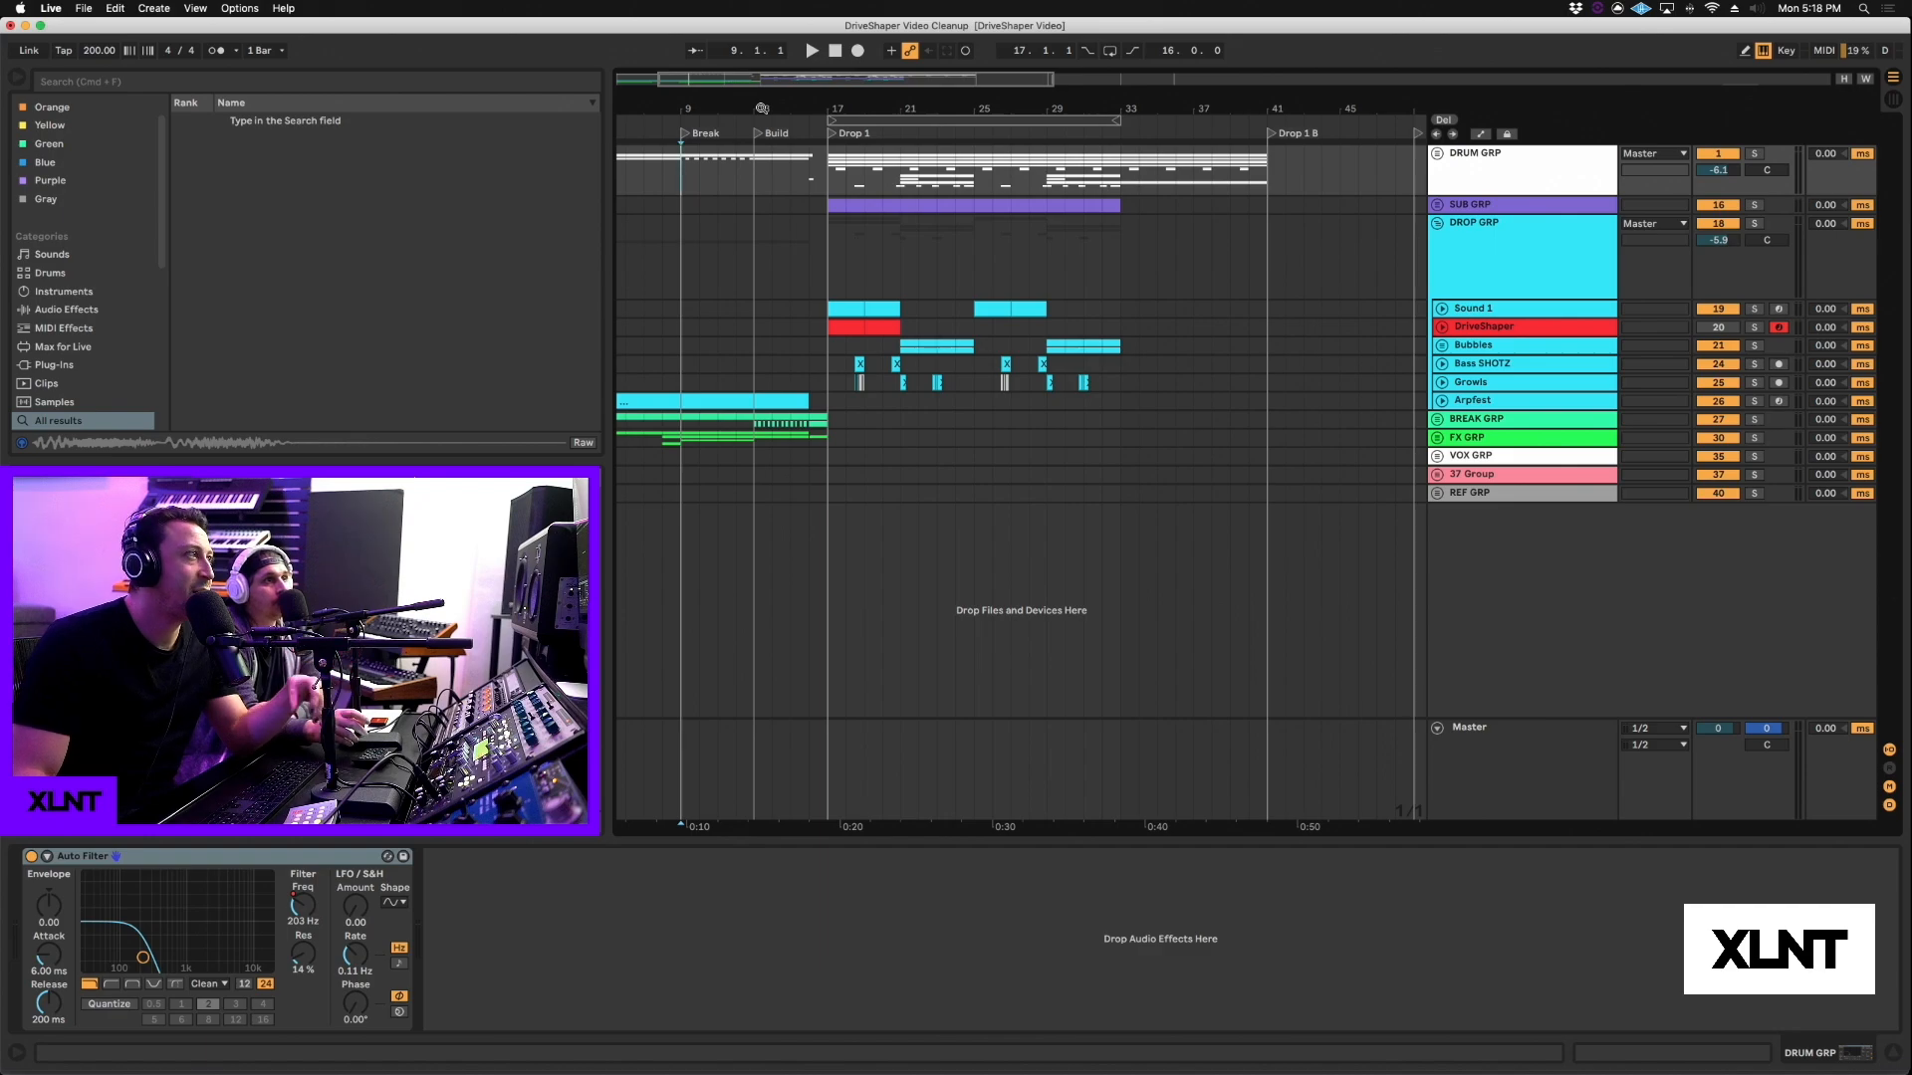
Step: Play the arrangement from bar 5 in the intro
left_click_drag(762, 107, 762, 106)
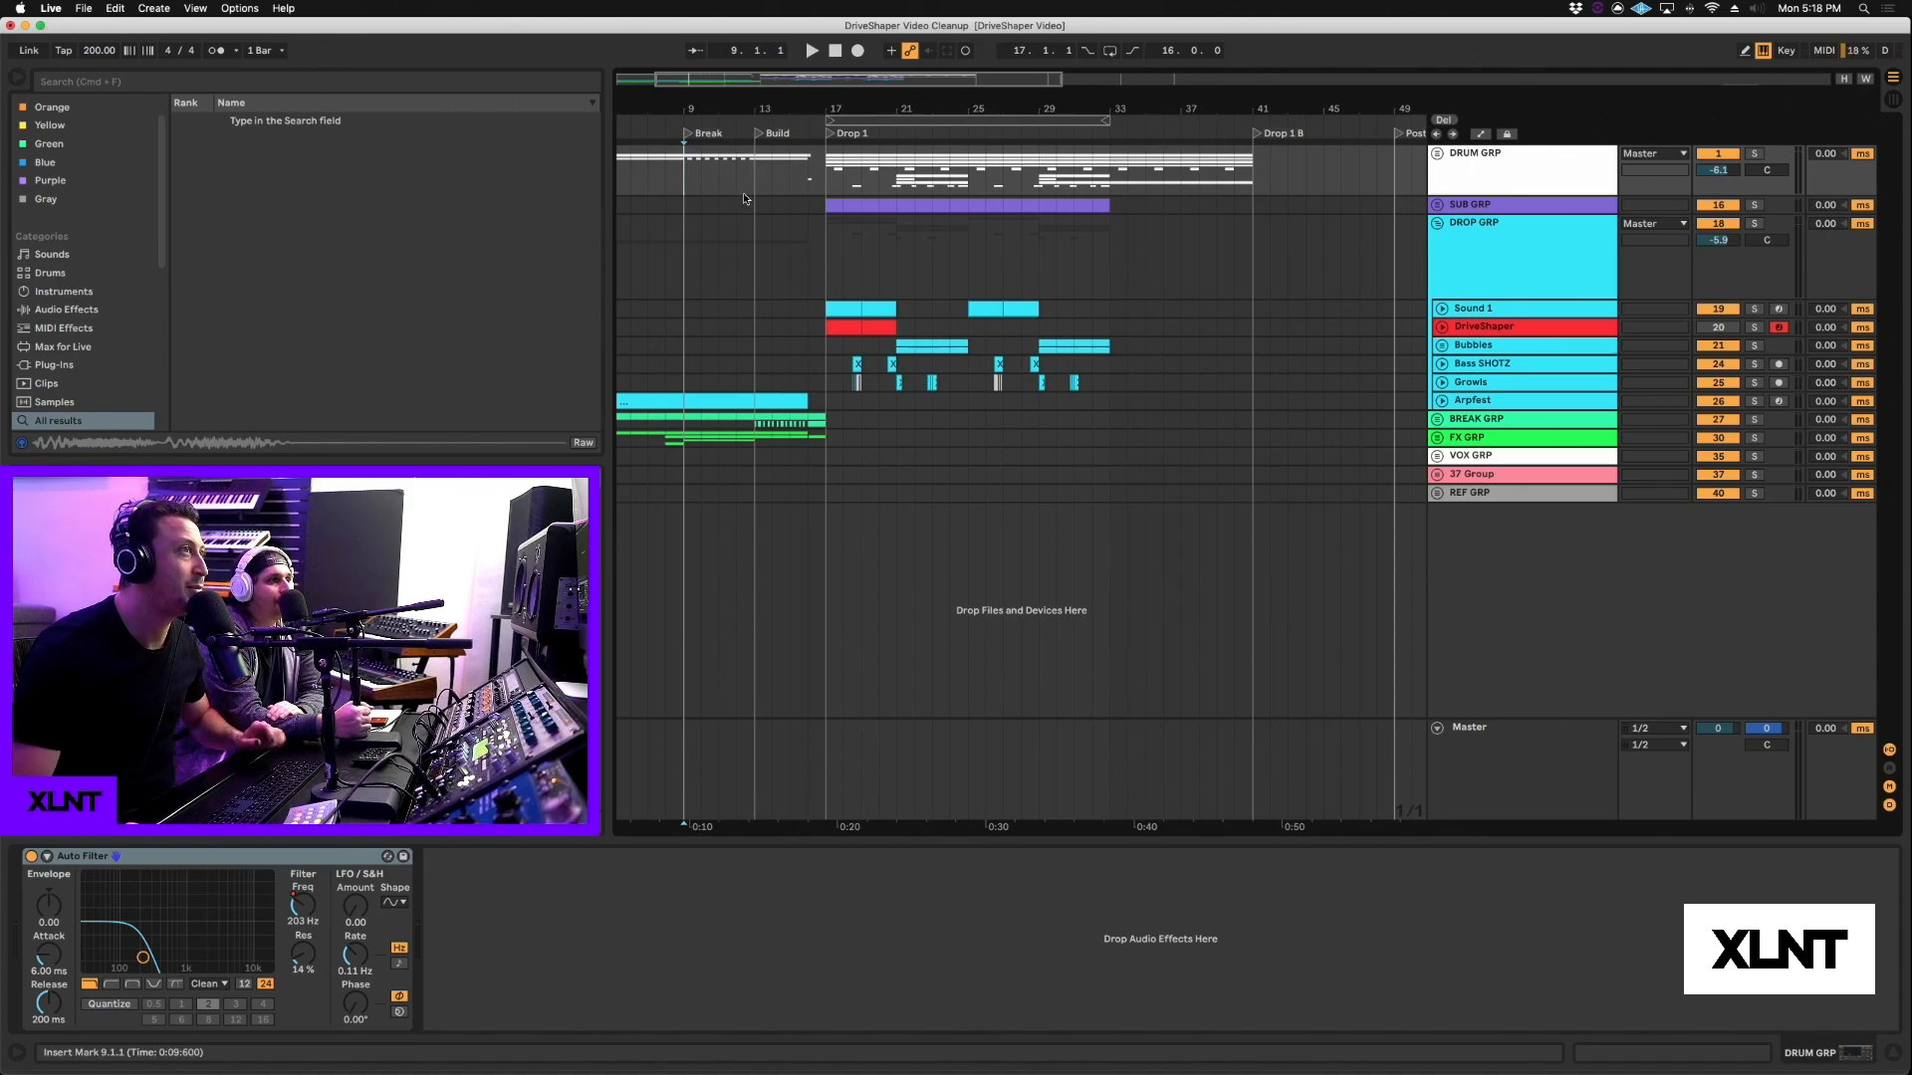
scroll(787, 282, "left", 3)
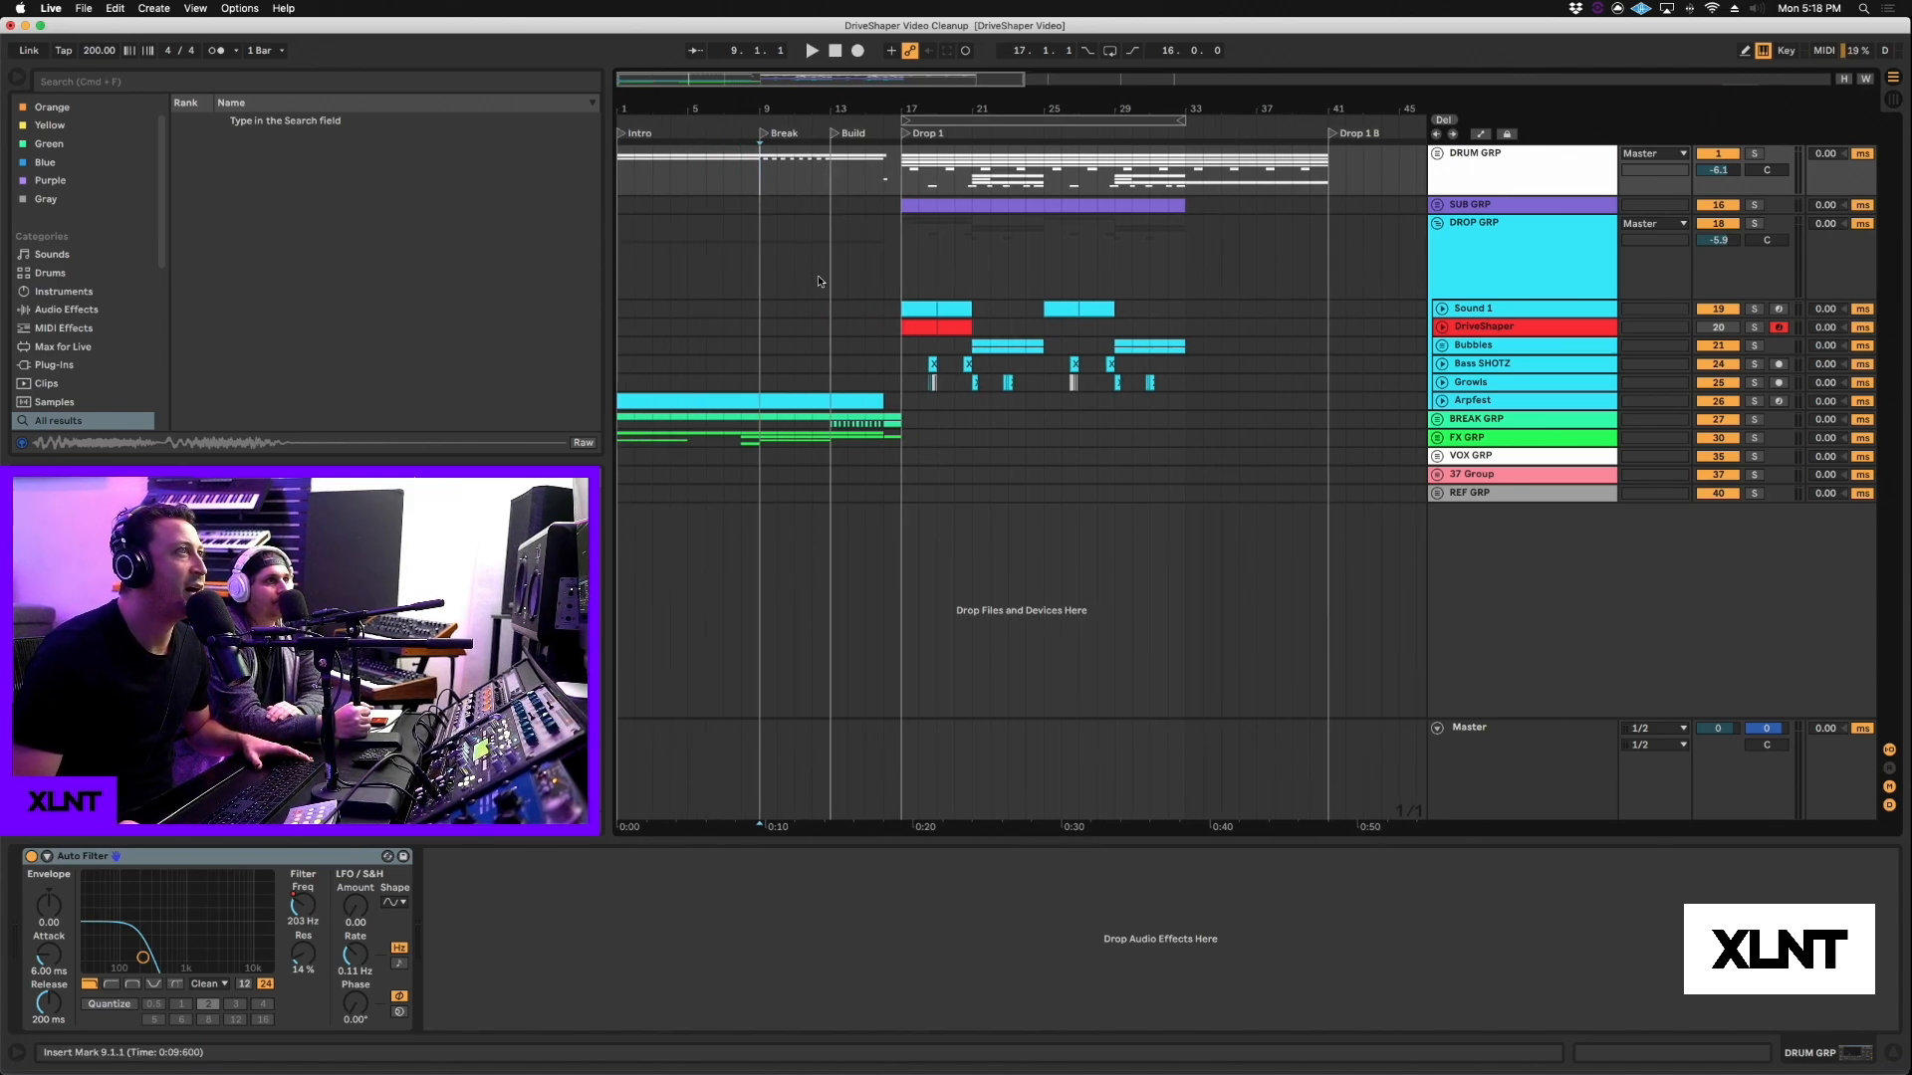
left_click(690, 265)
key("space")
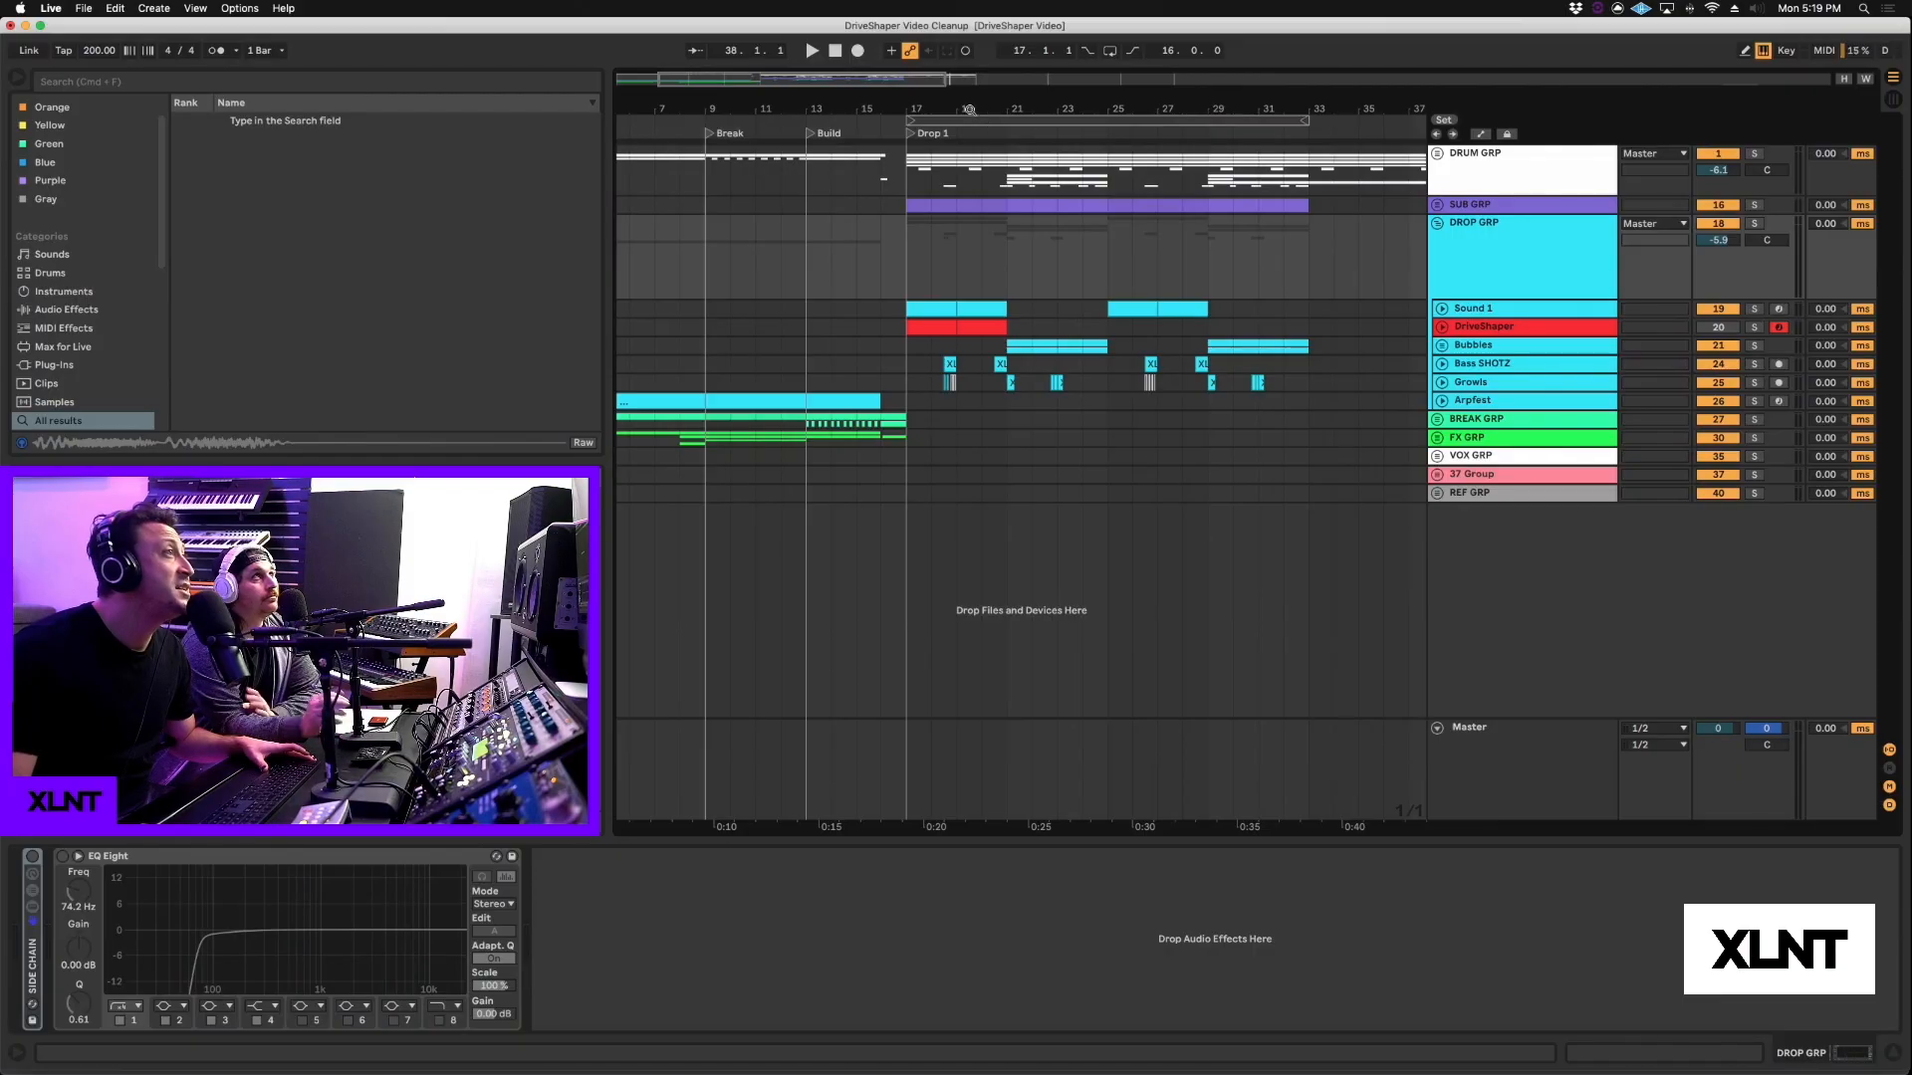
Step: Unfold the Sound 1 track, solo it and play it from bar 17 at Drop 1
left_click_drag(935, 109, 934, 154)
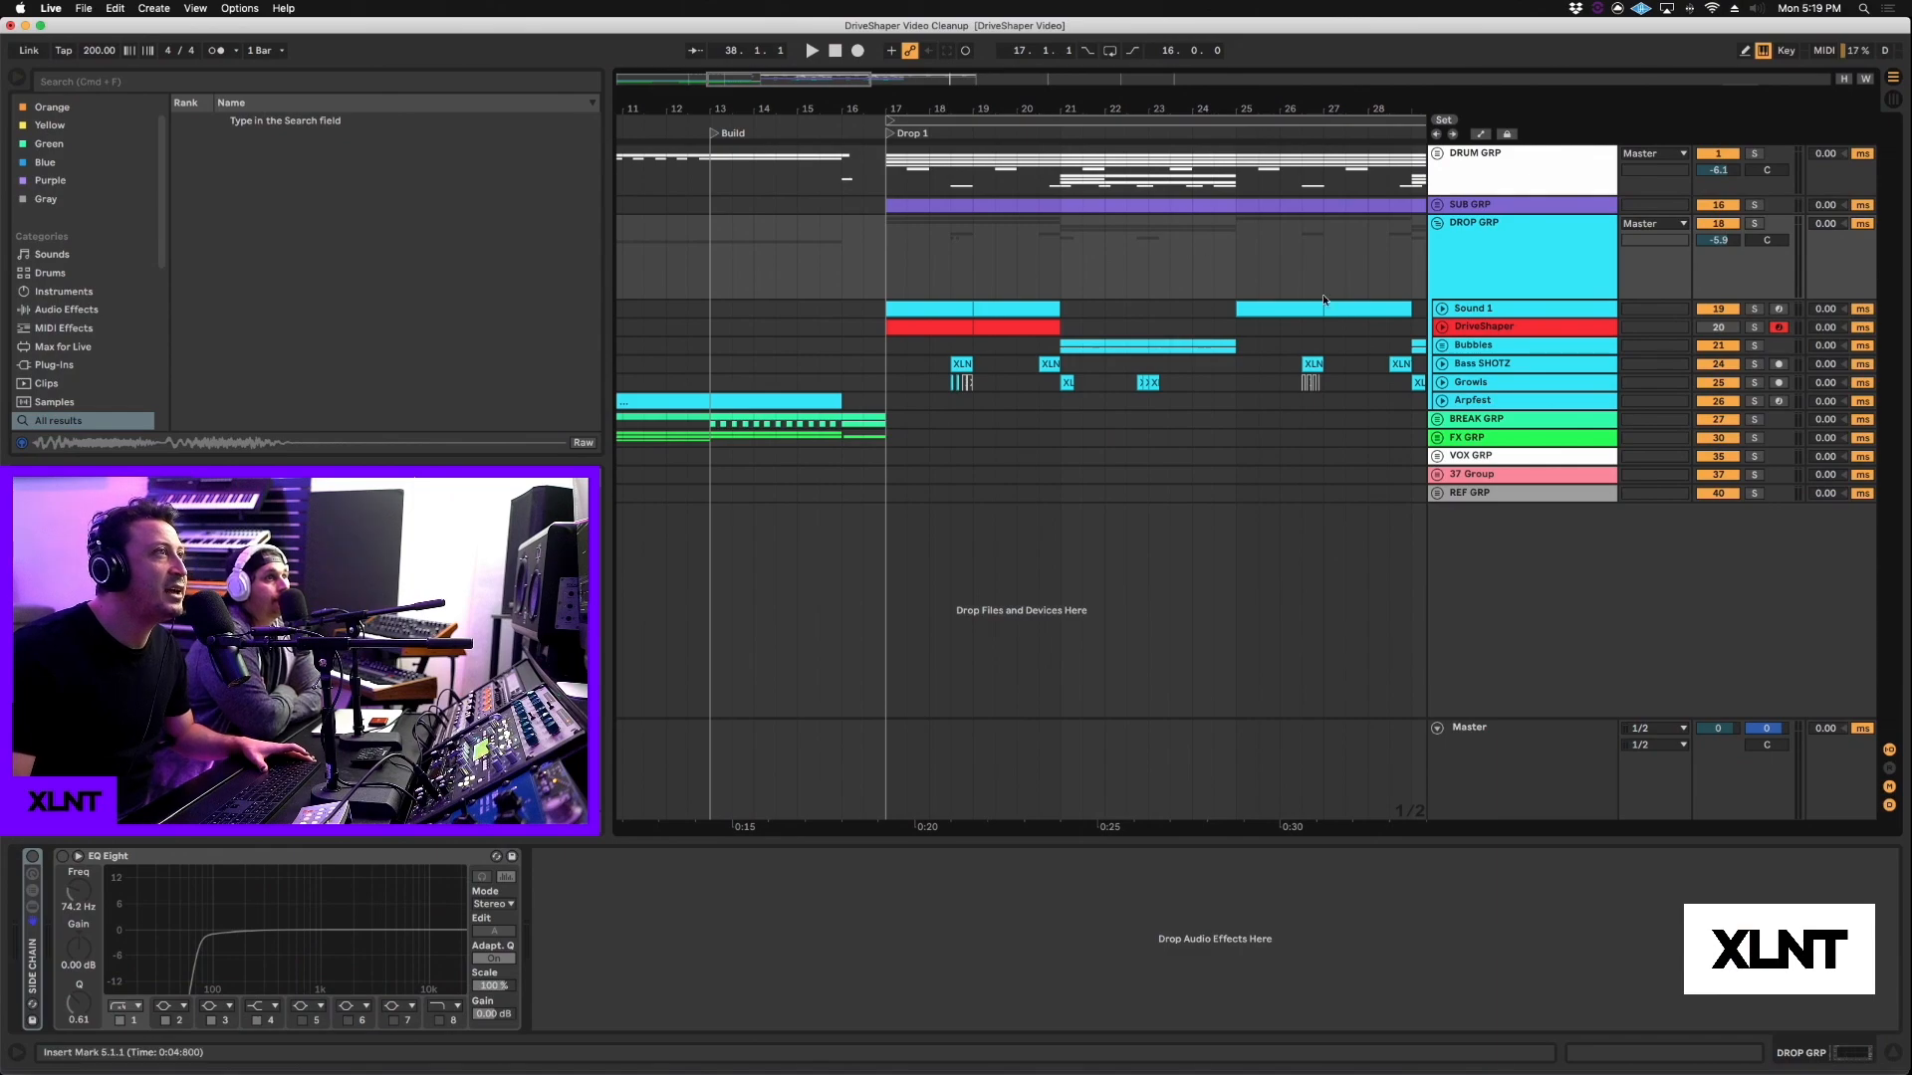
left_click(1443, 311)
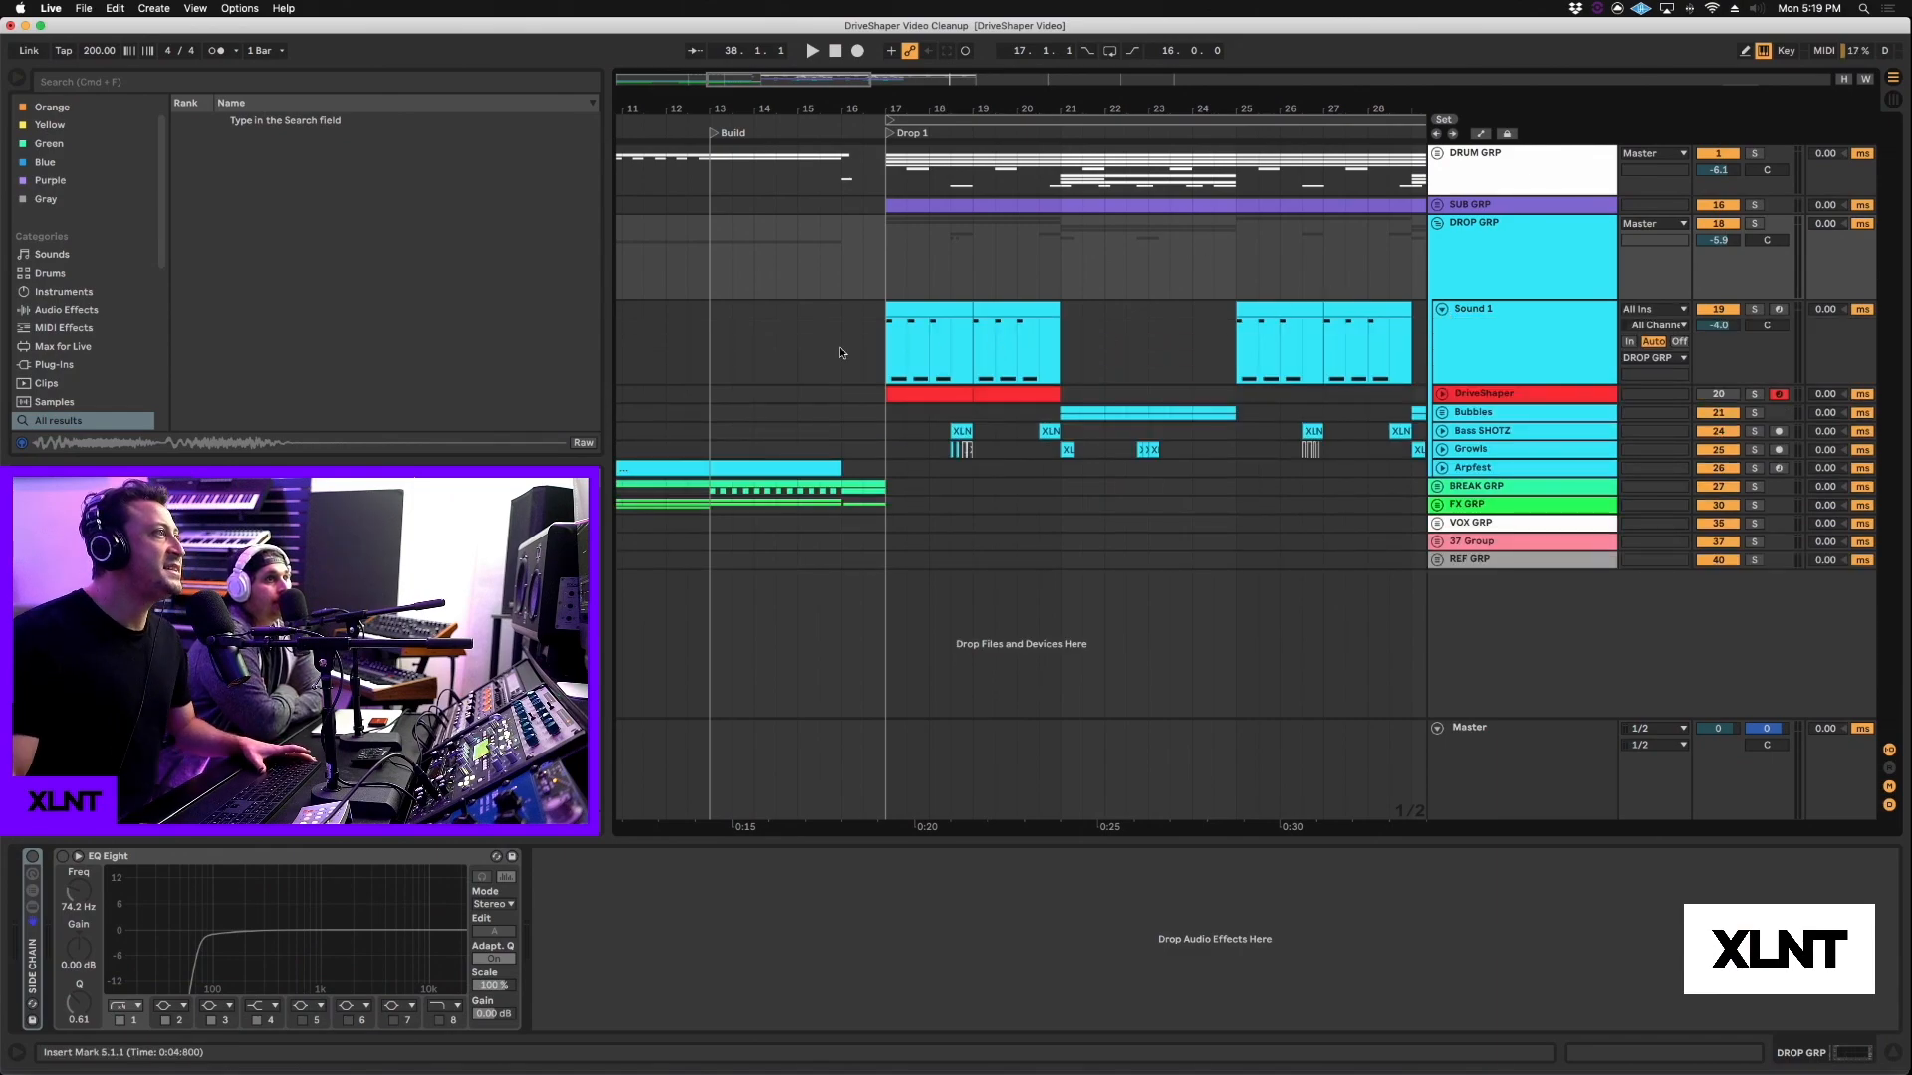
left_click(899, 354)
key("space")
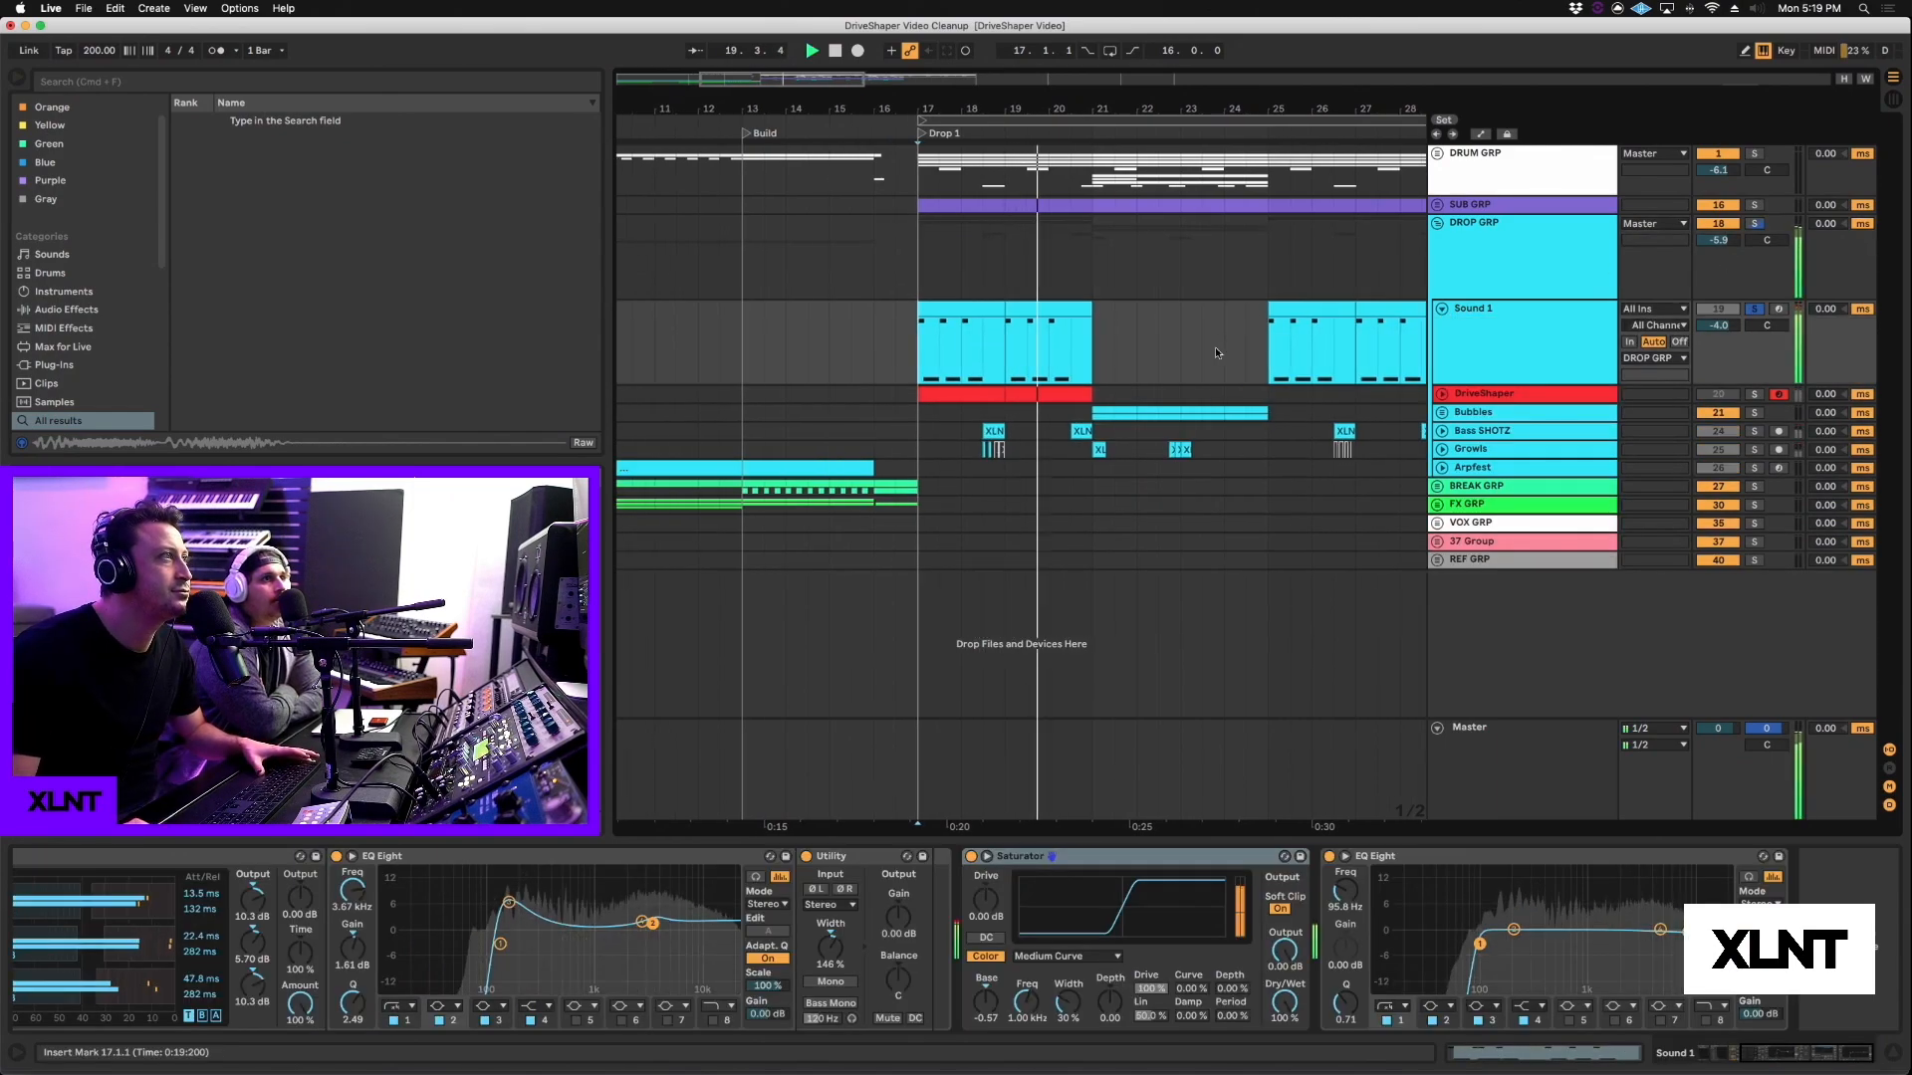
scroll(1215, 348, "right", 2)
key("space")
Step: Bypass ShaperBox 2 and the audio effect rack on the Sound 1 track and play the unprocessed Serum sound
double_click(1519, 341)
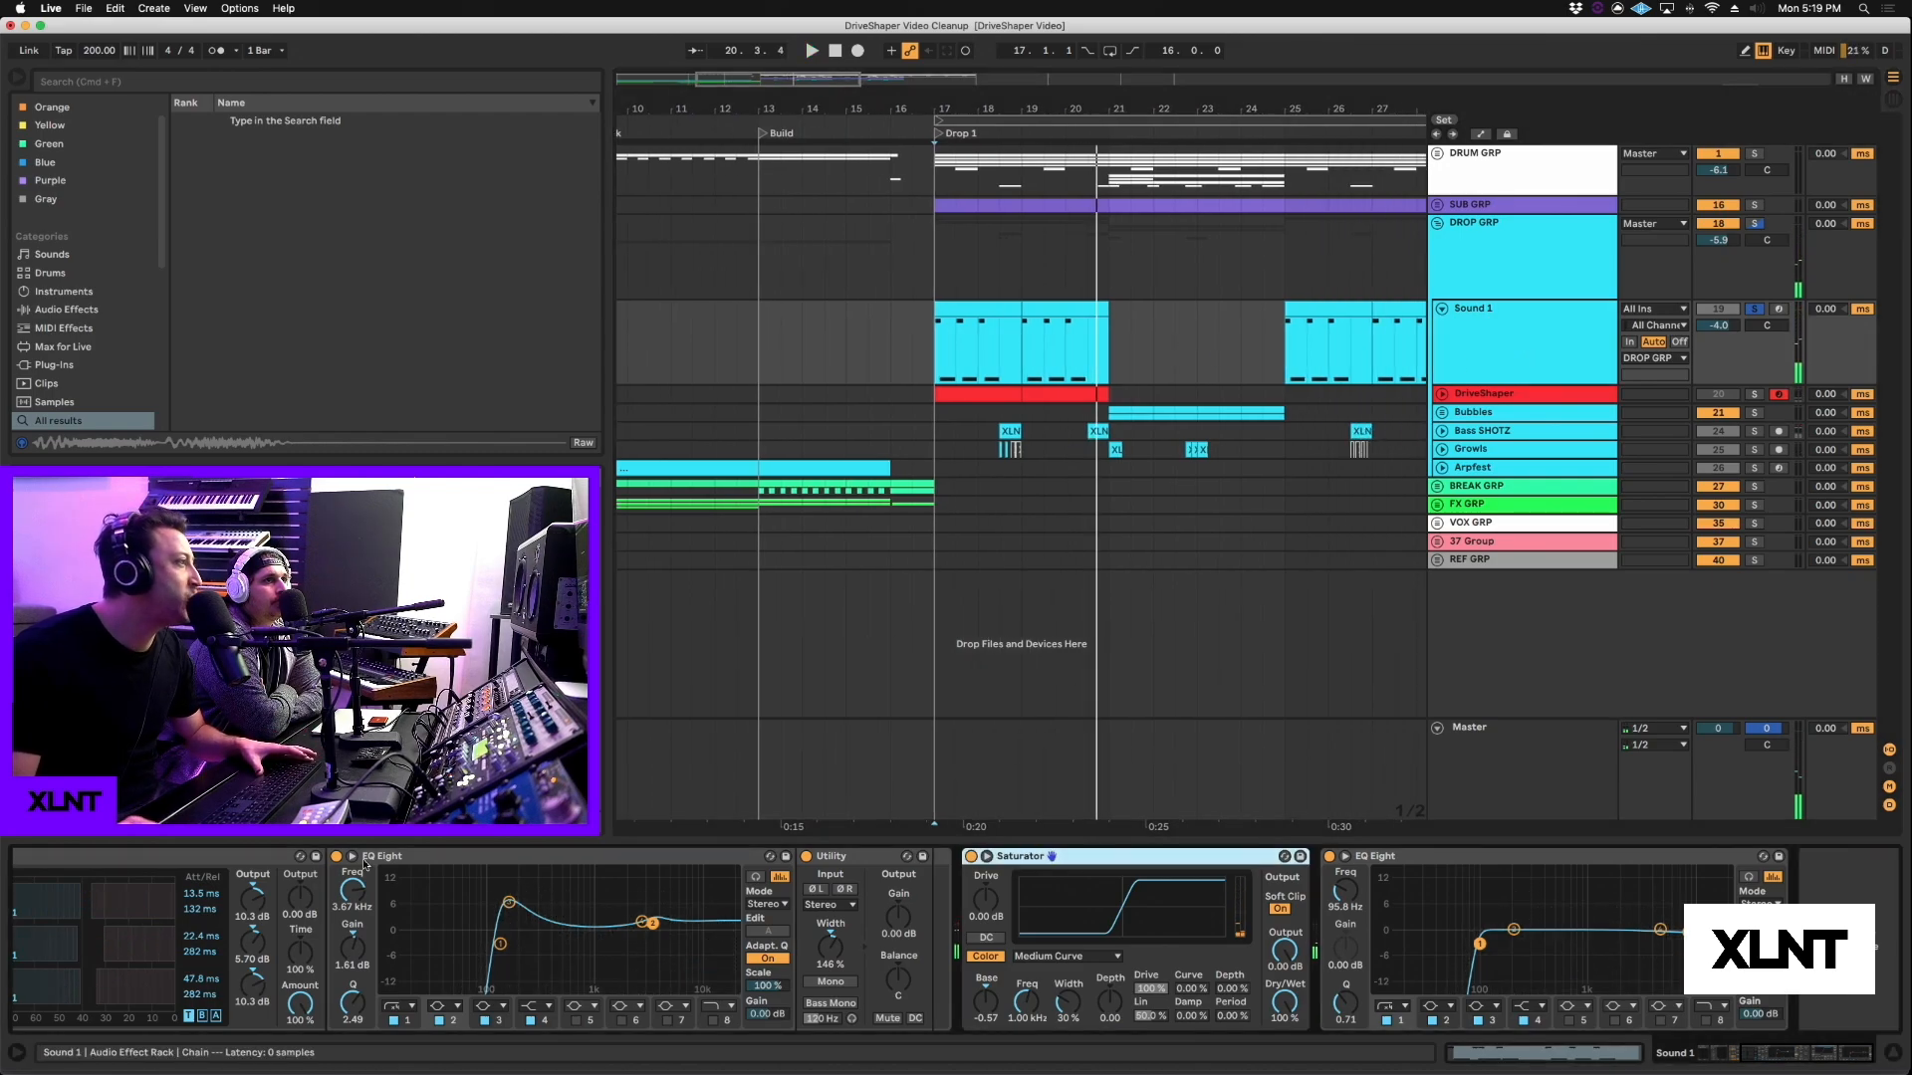
scroll(490, 865, "left", 6)
double_click(429, 953)
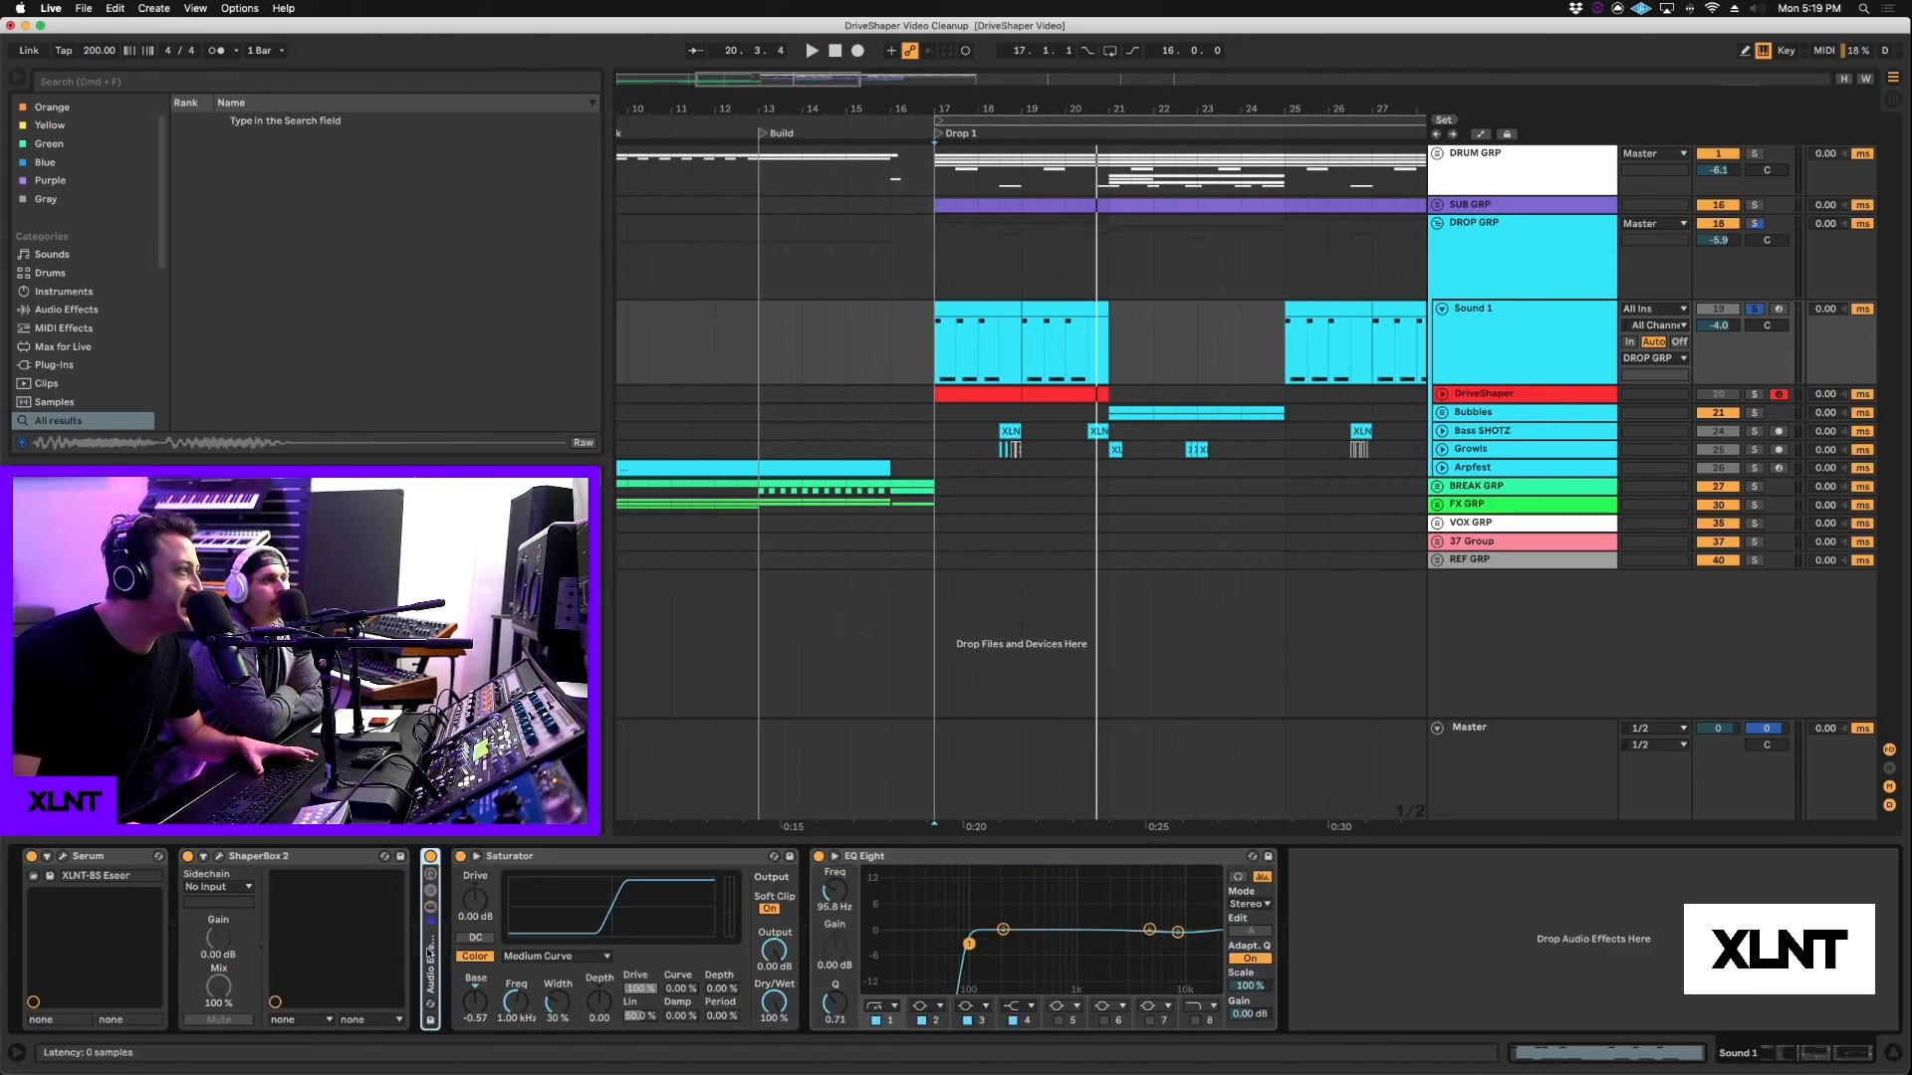
left_click(431, 857)
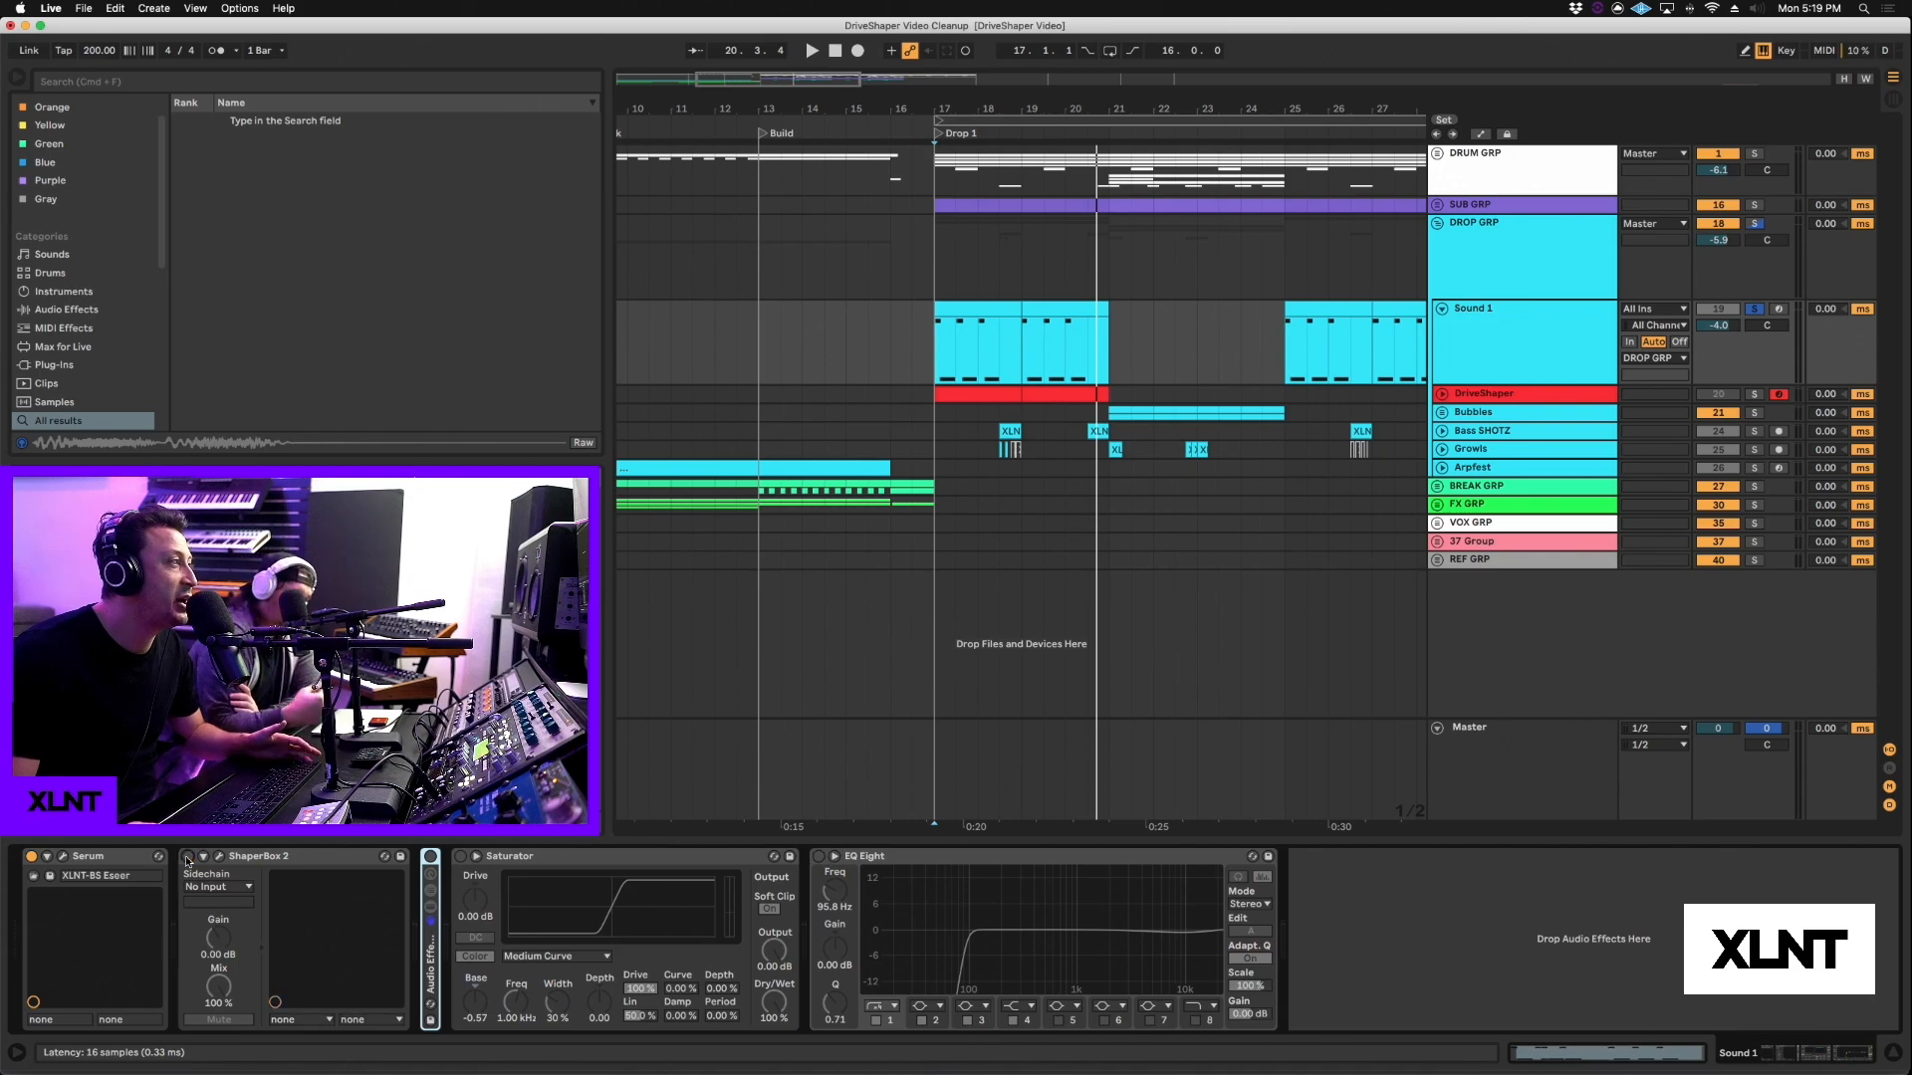
key("space")
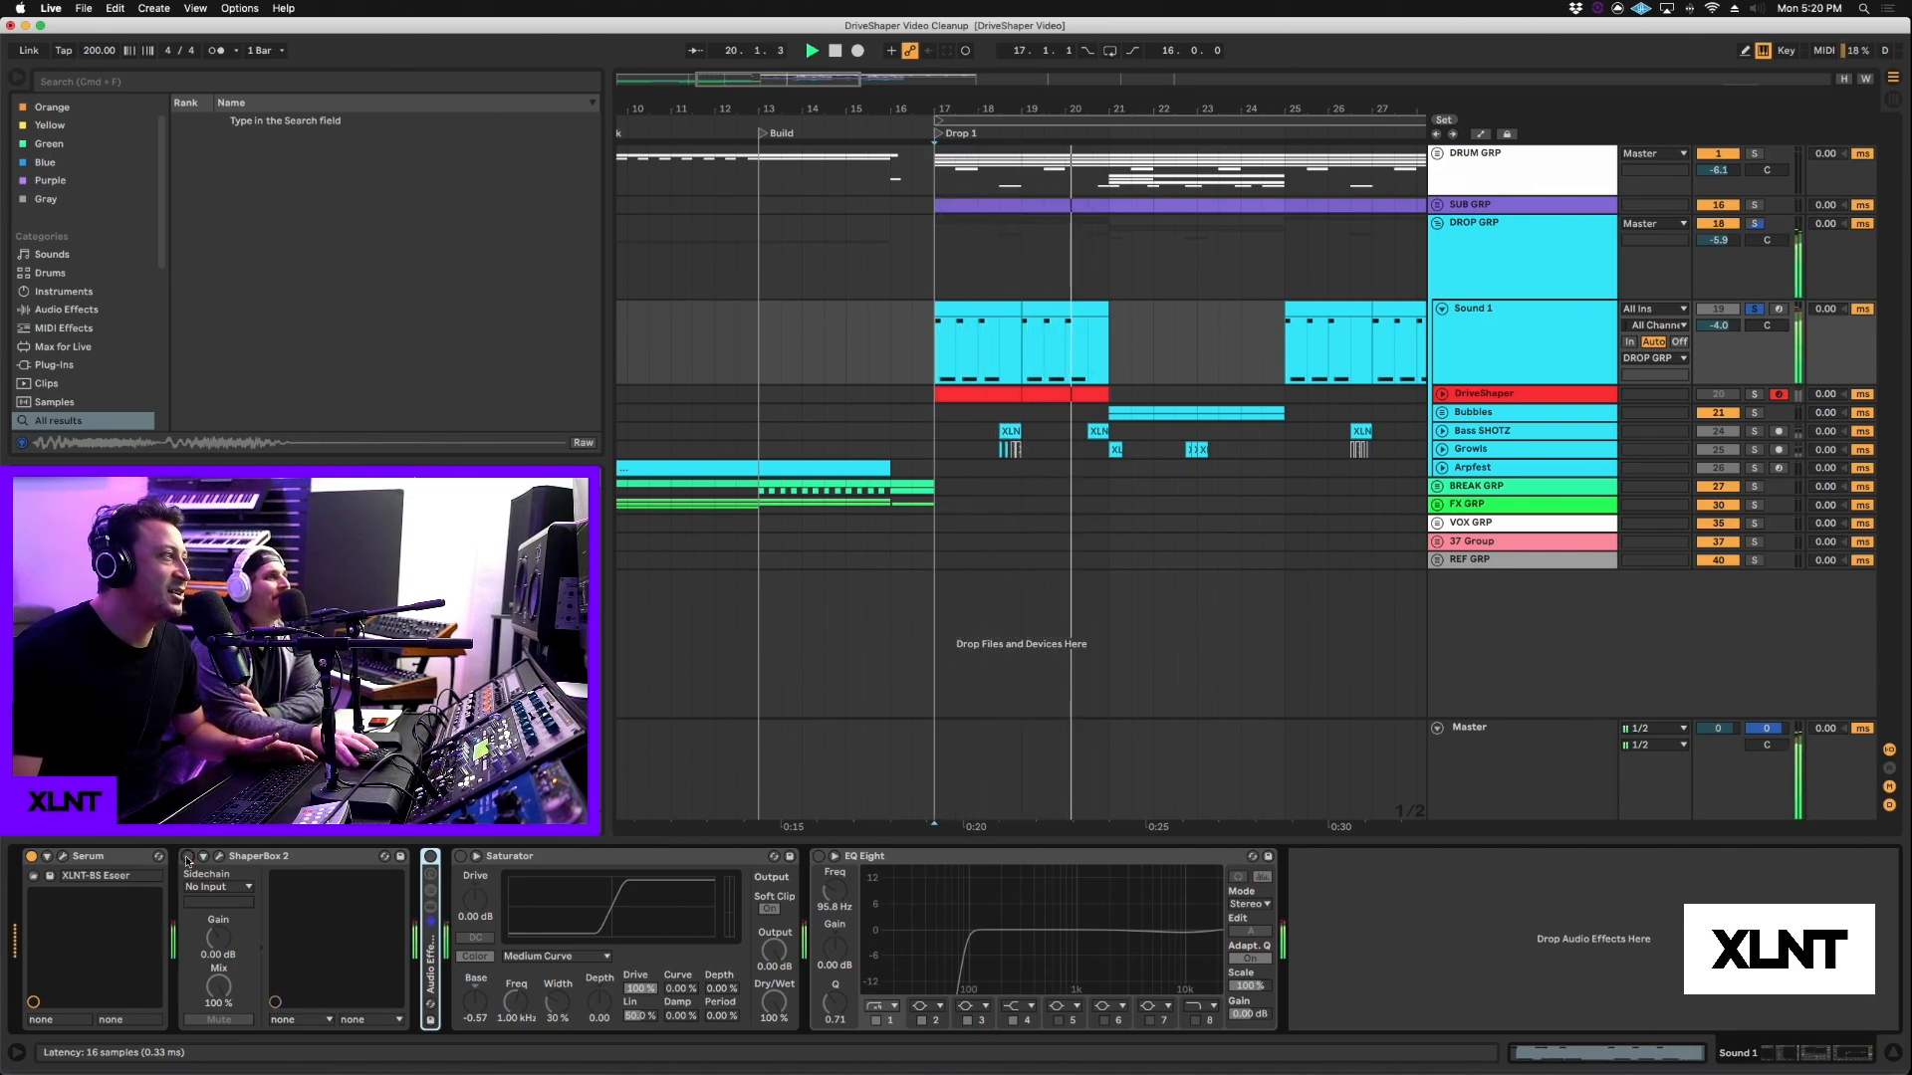
Step: Open the XLNT-BS Esser patch in Serum on the Sound 1 track to view its oscillator settings, and close it
left_click(63, 857)
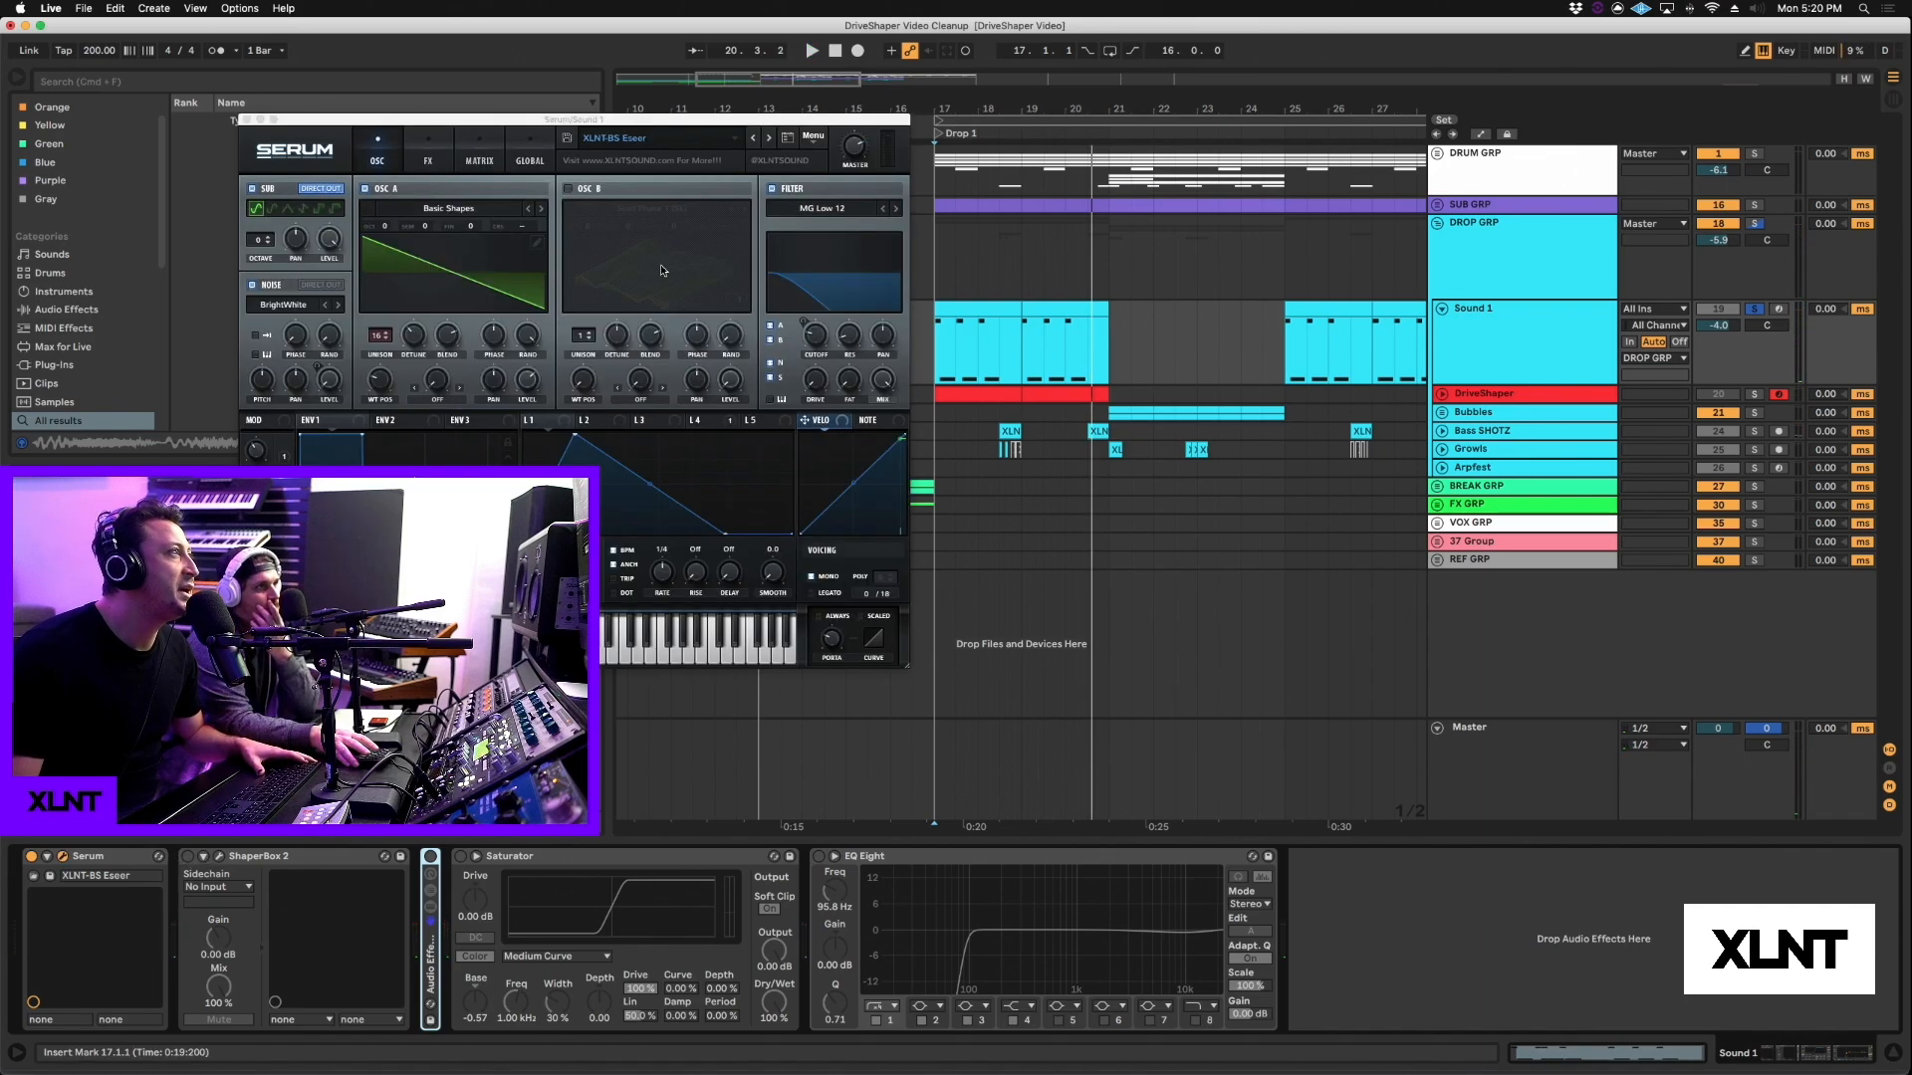
left_click_drag(580, 123, 1181, 188)
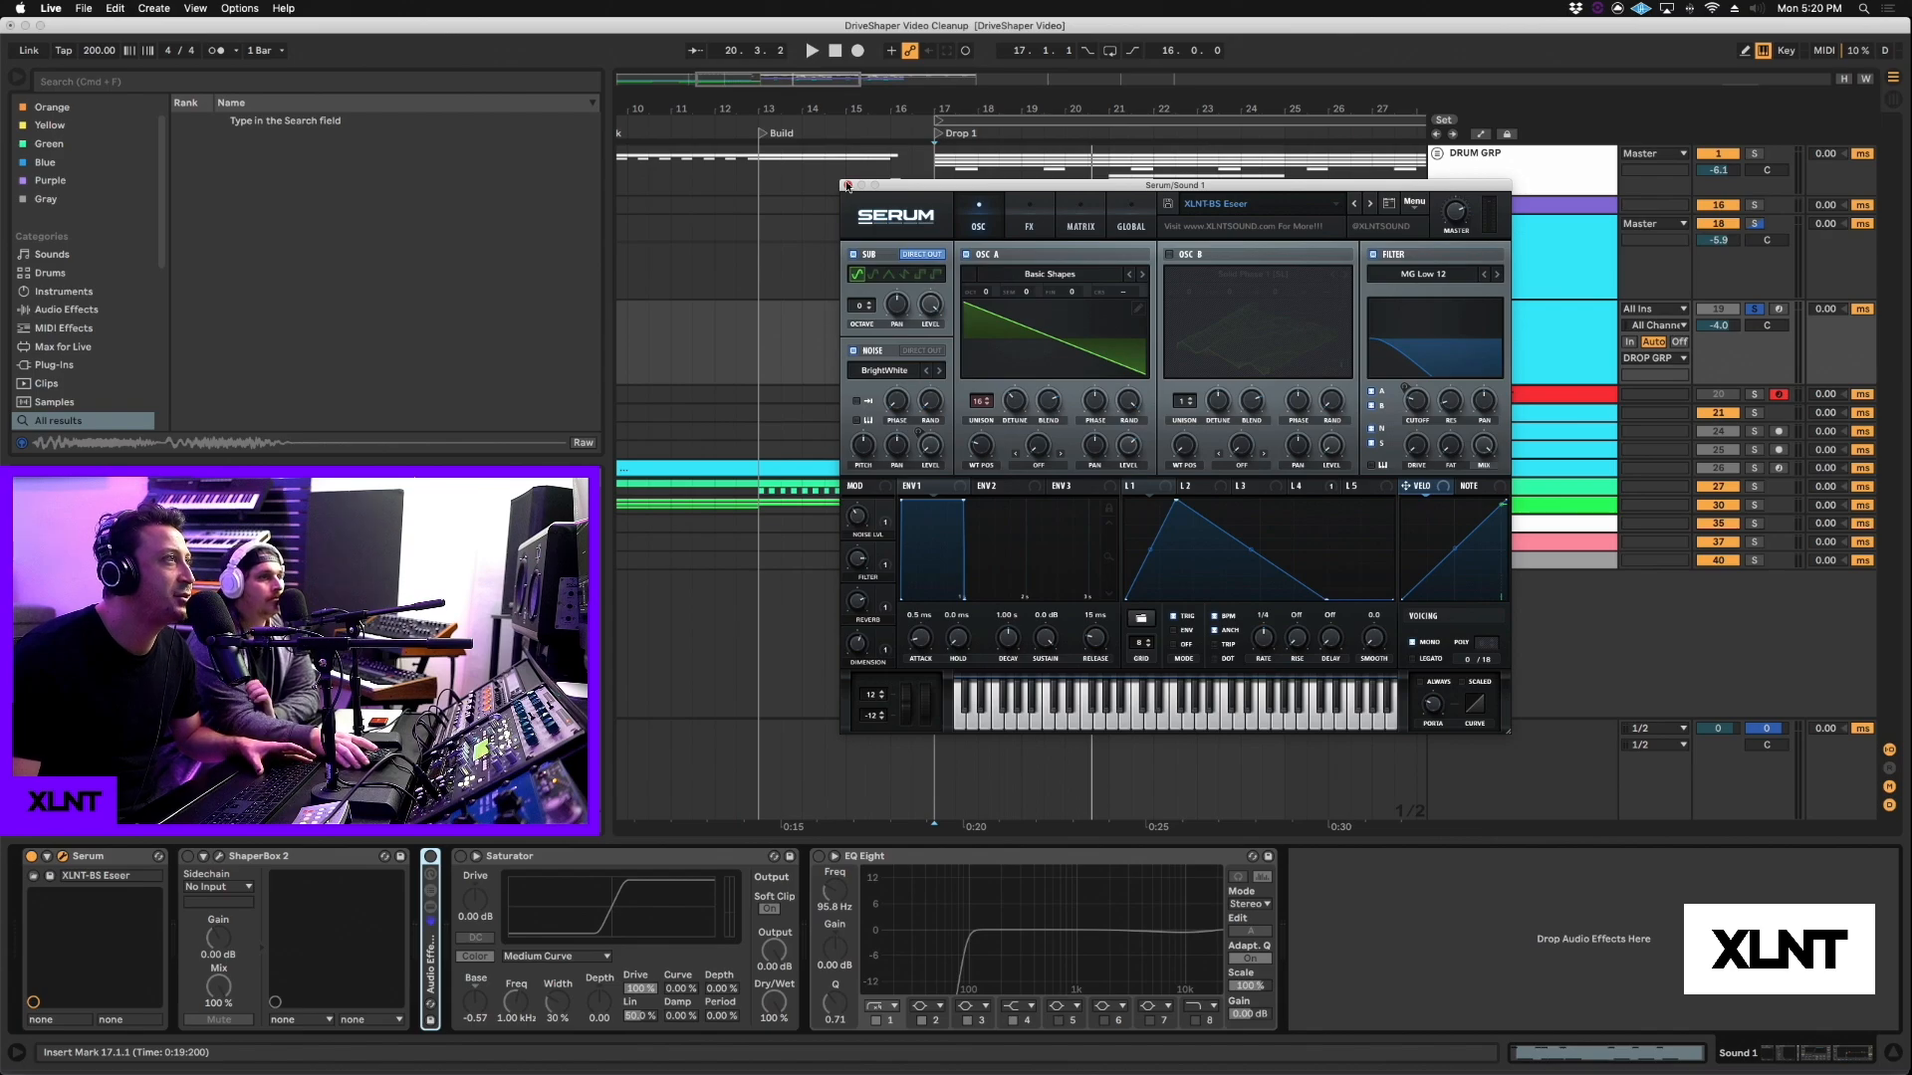
left_click(845, 185)
Step: Unfold the DriveShaper track and examine the settings of its ShaperBox 2 and its Serum init patch
left_click(1435, 401)
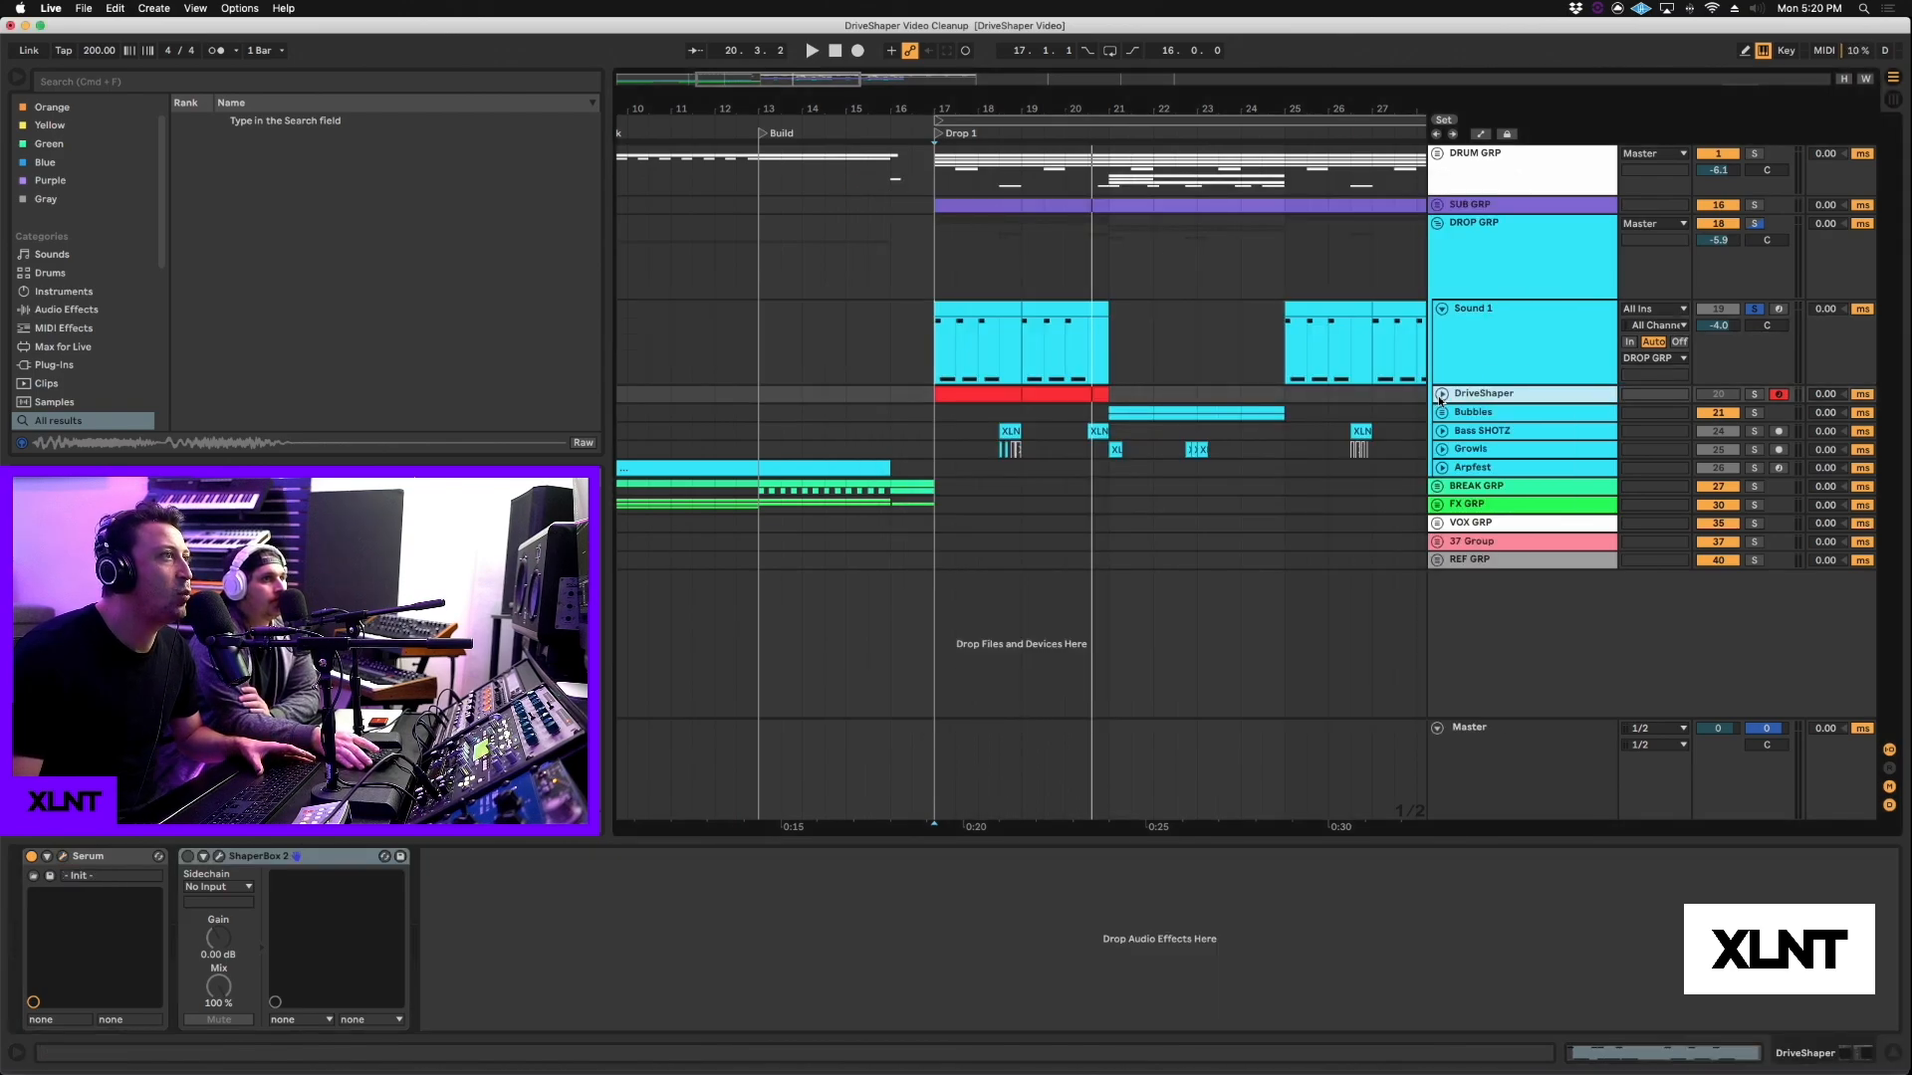
left_click(1442, 394)
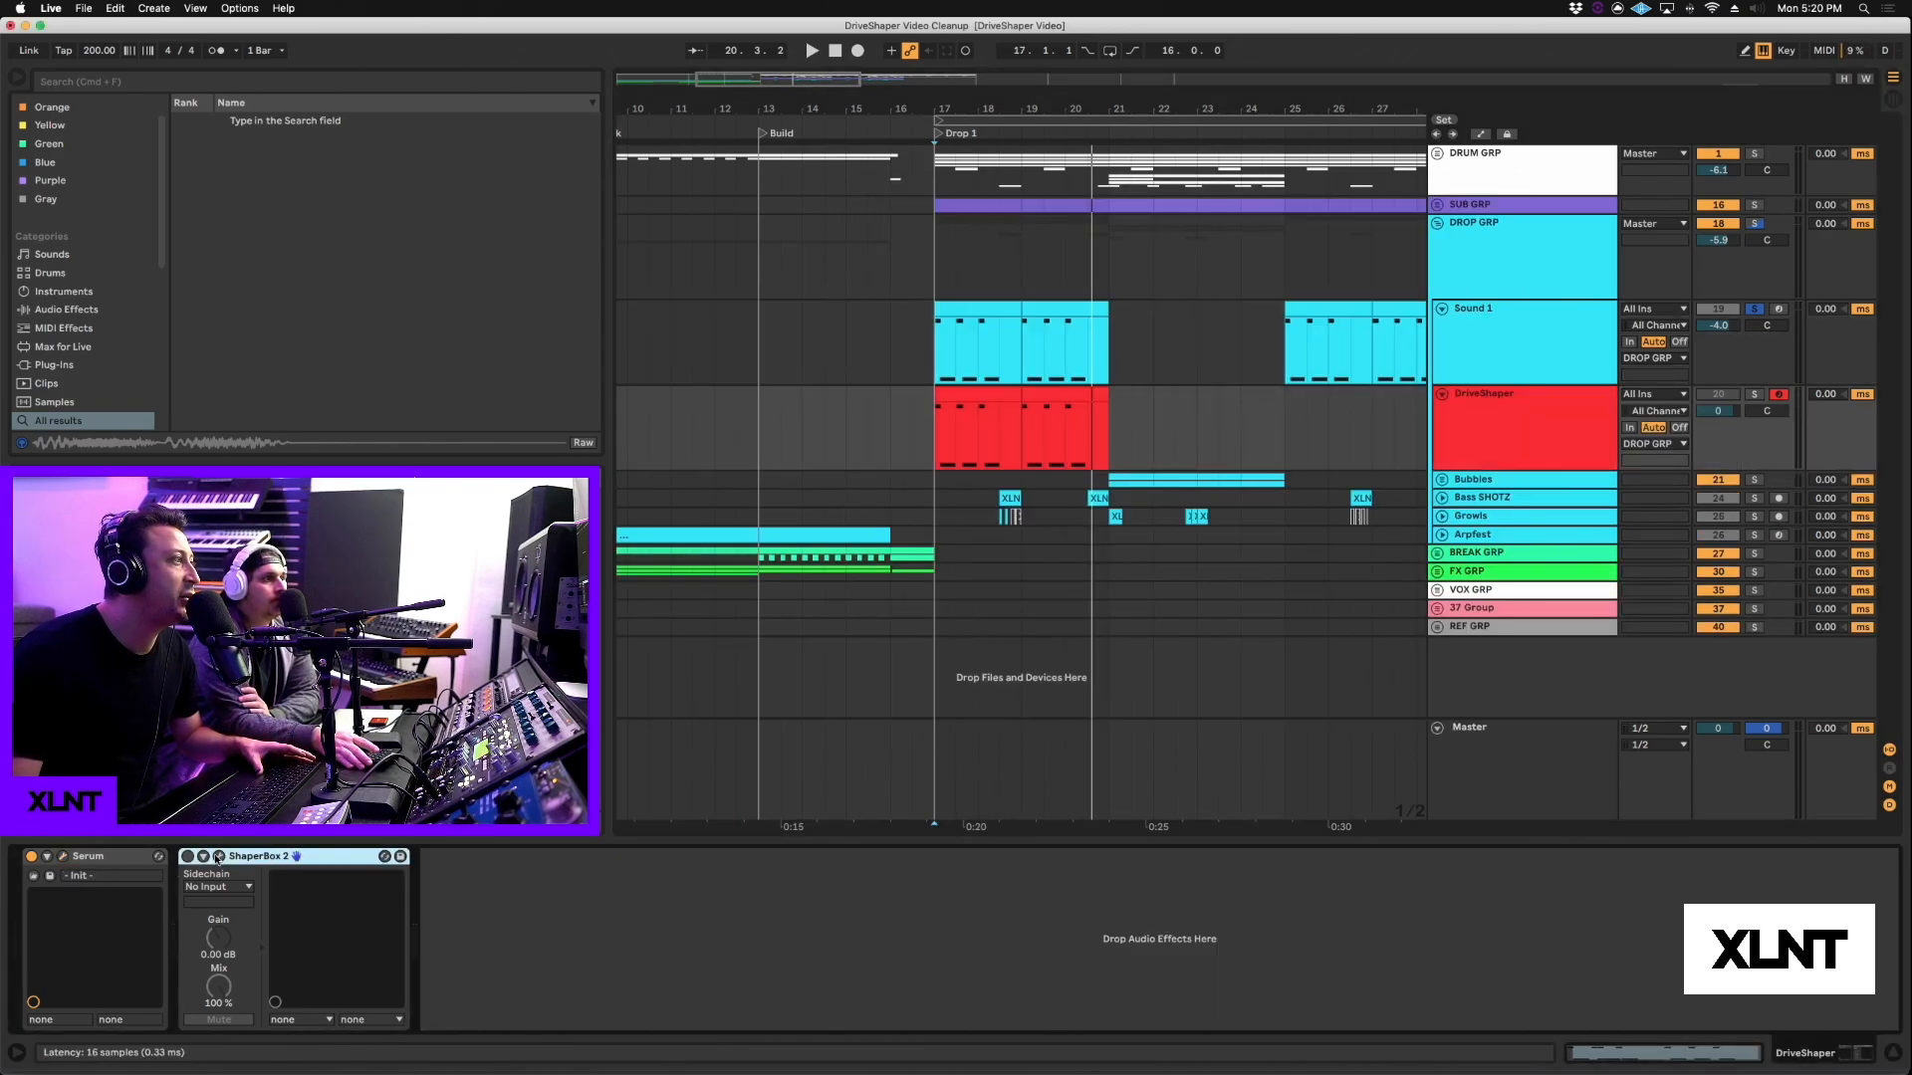
left_click(218, 857)
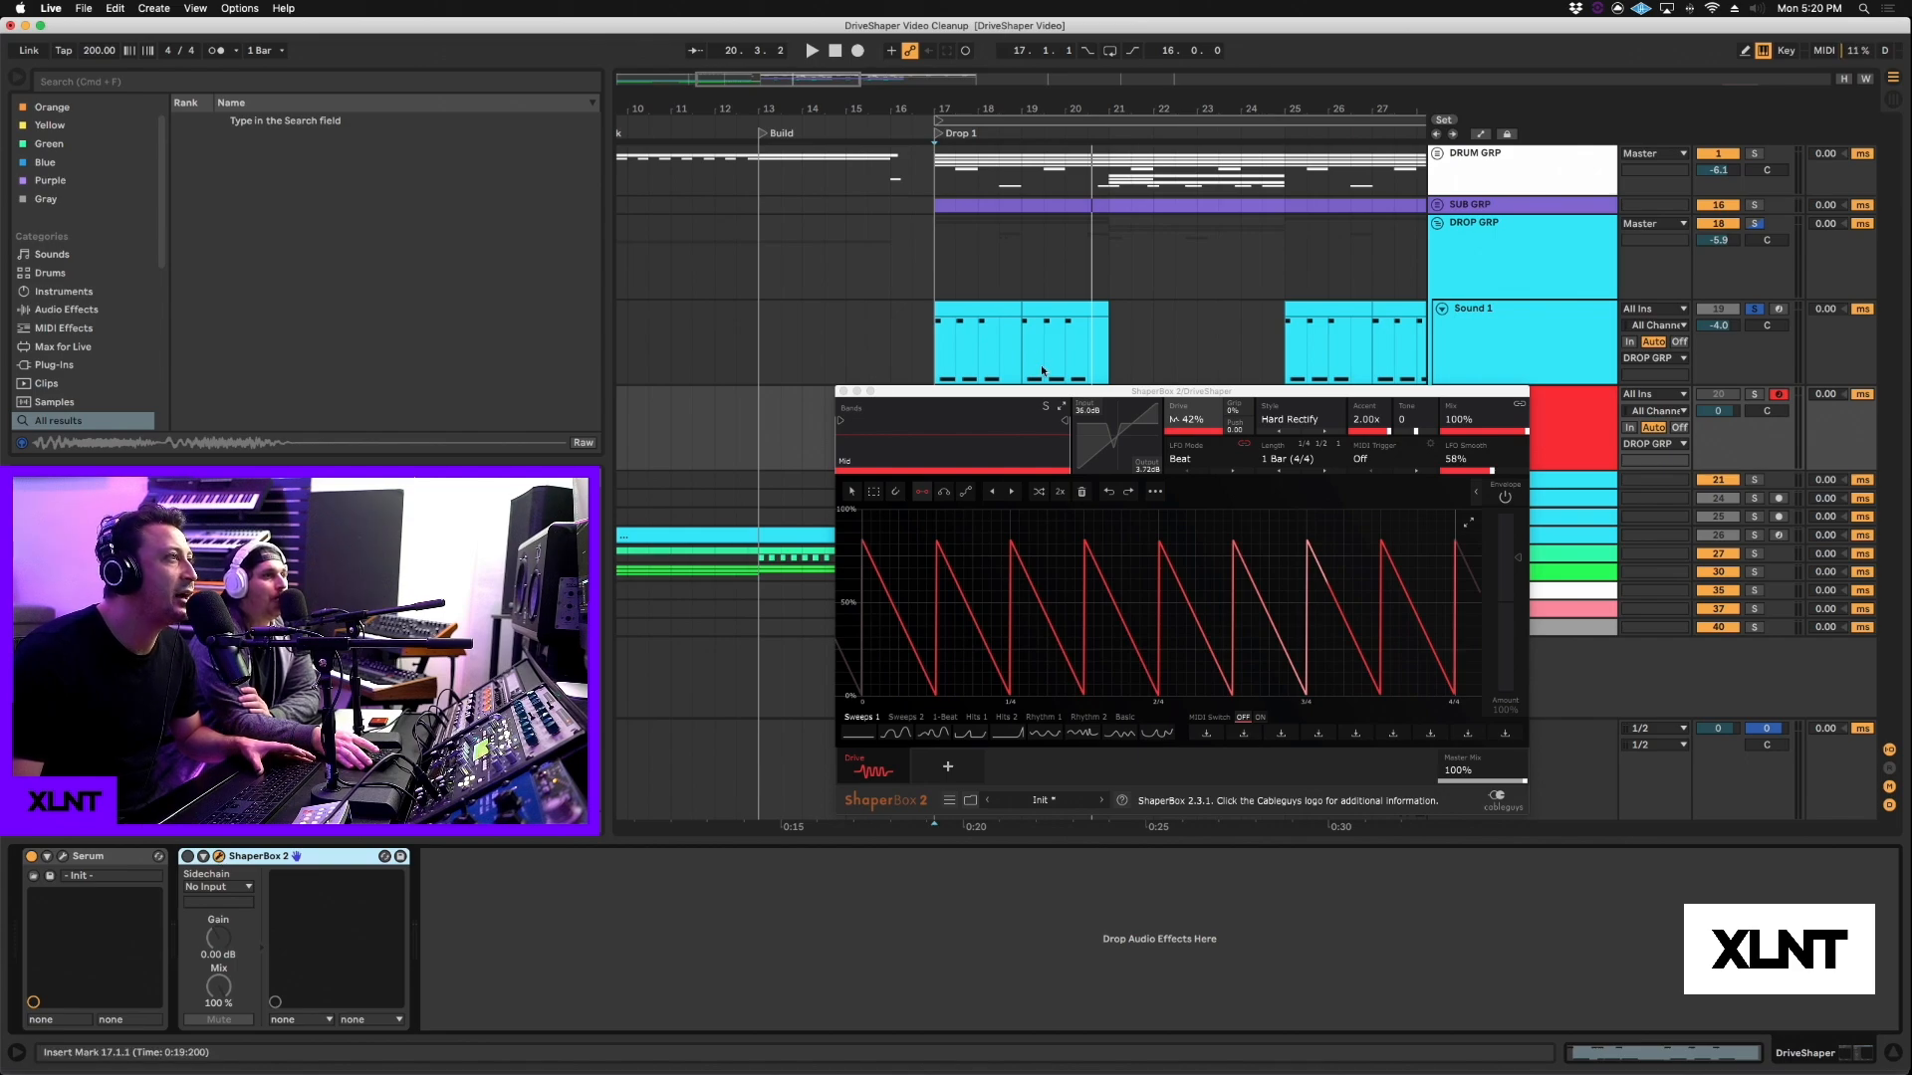
left_click_drag(1038, 391, 1119, 307)
left_click(62, 858)
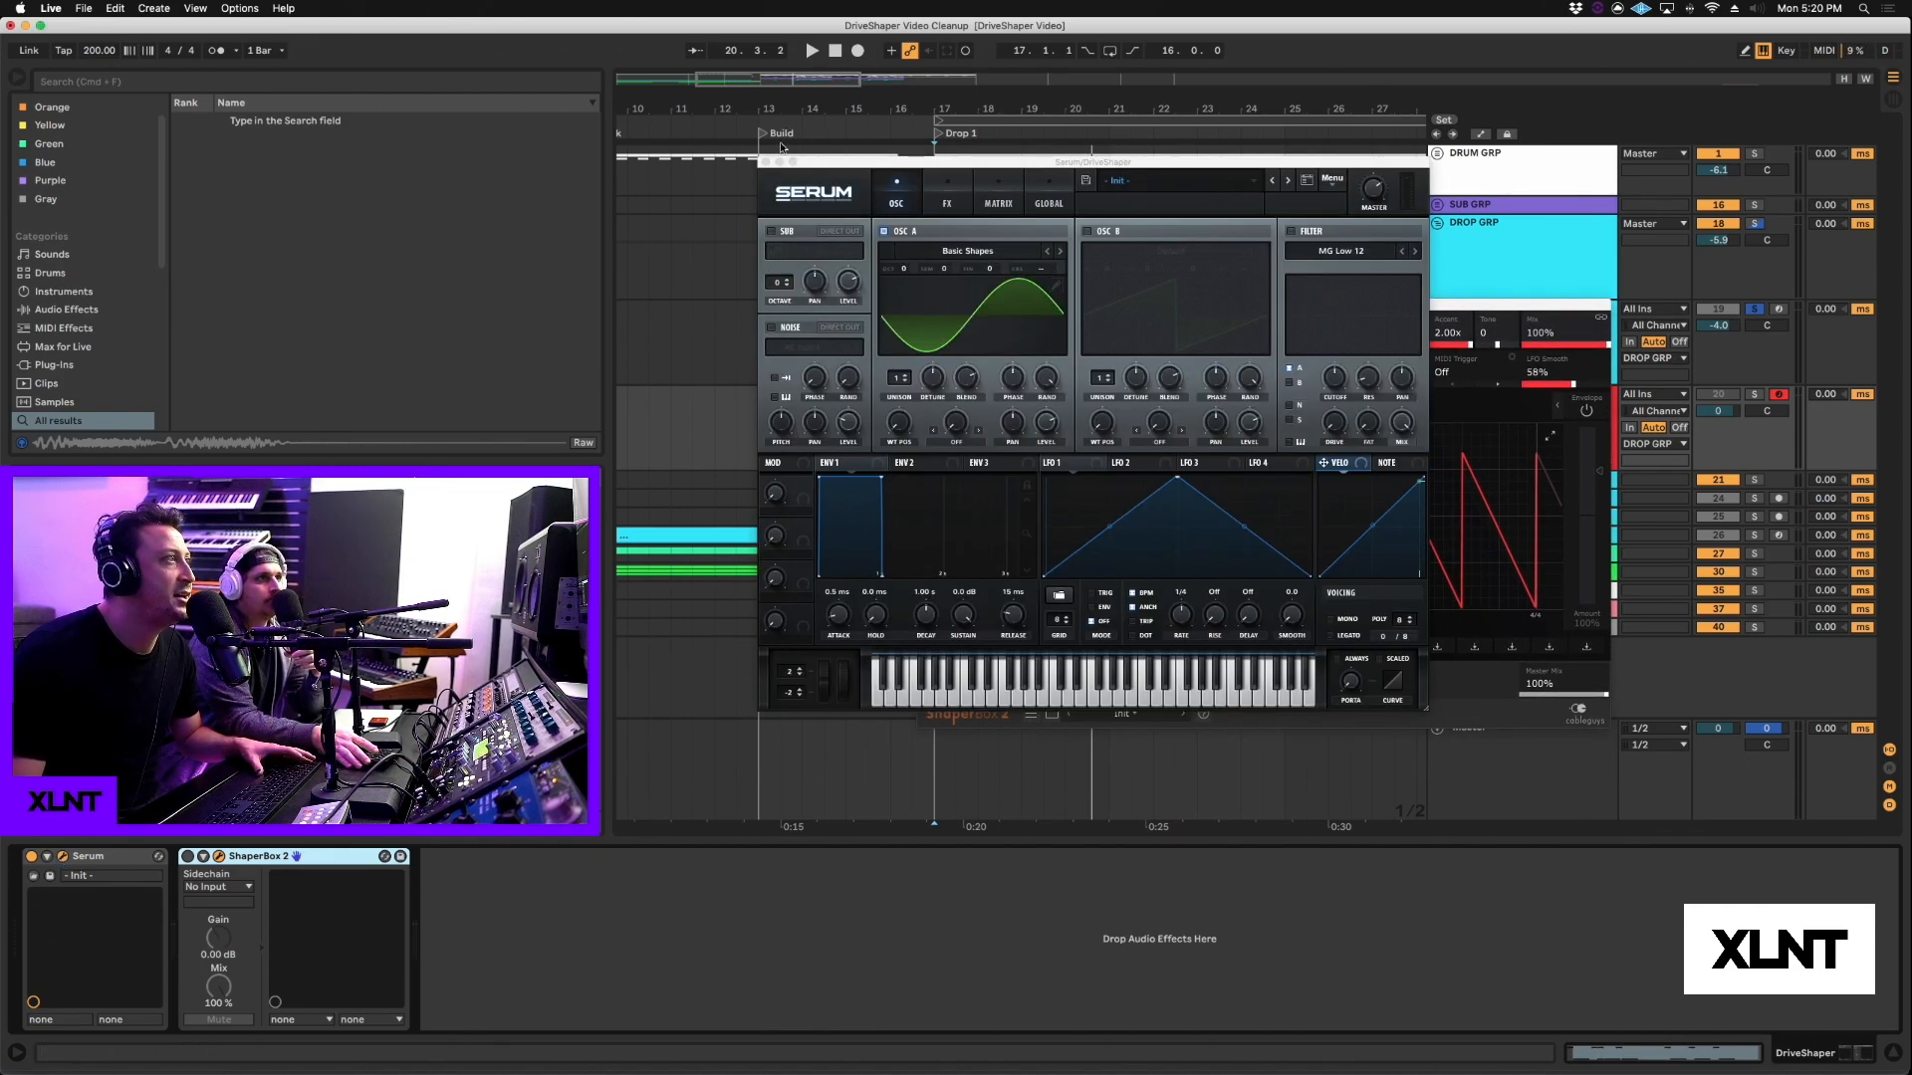
left_click(765, 161)
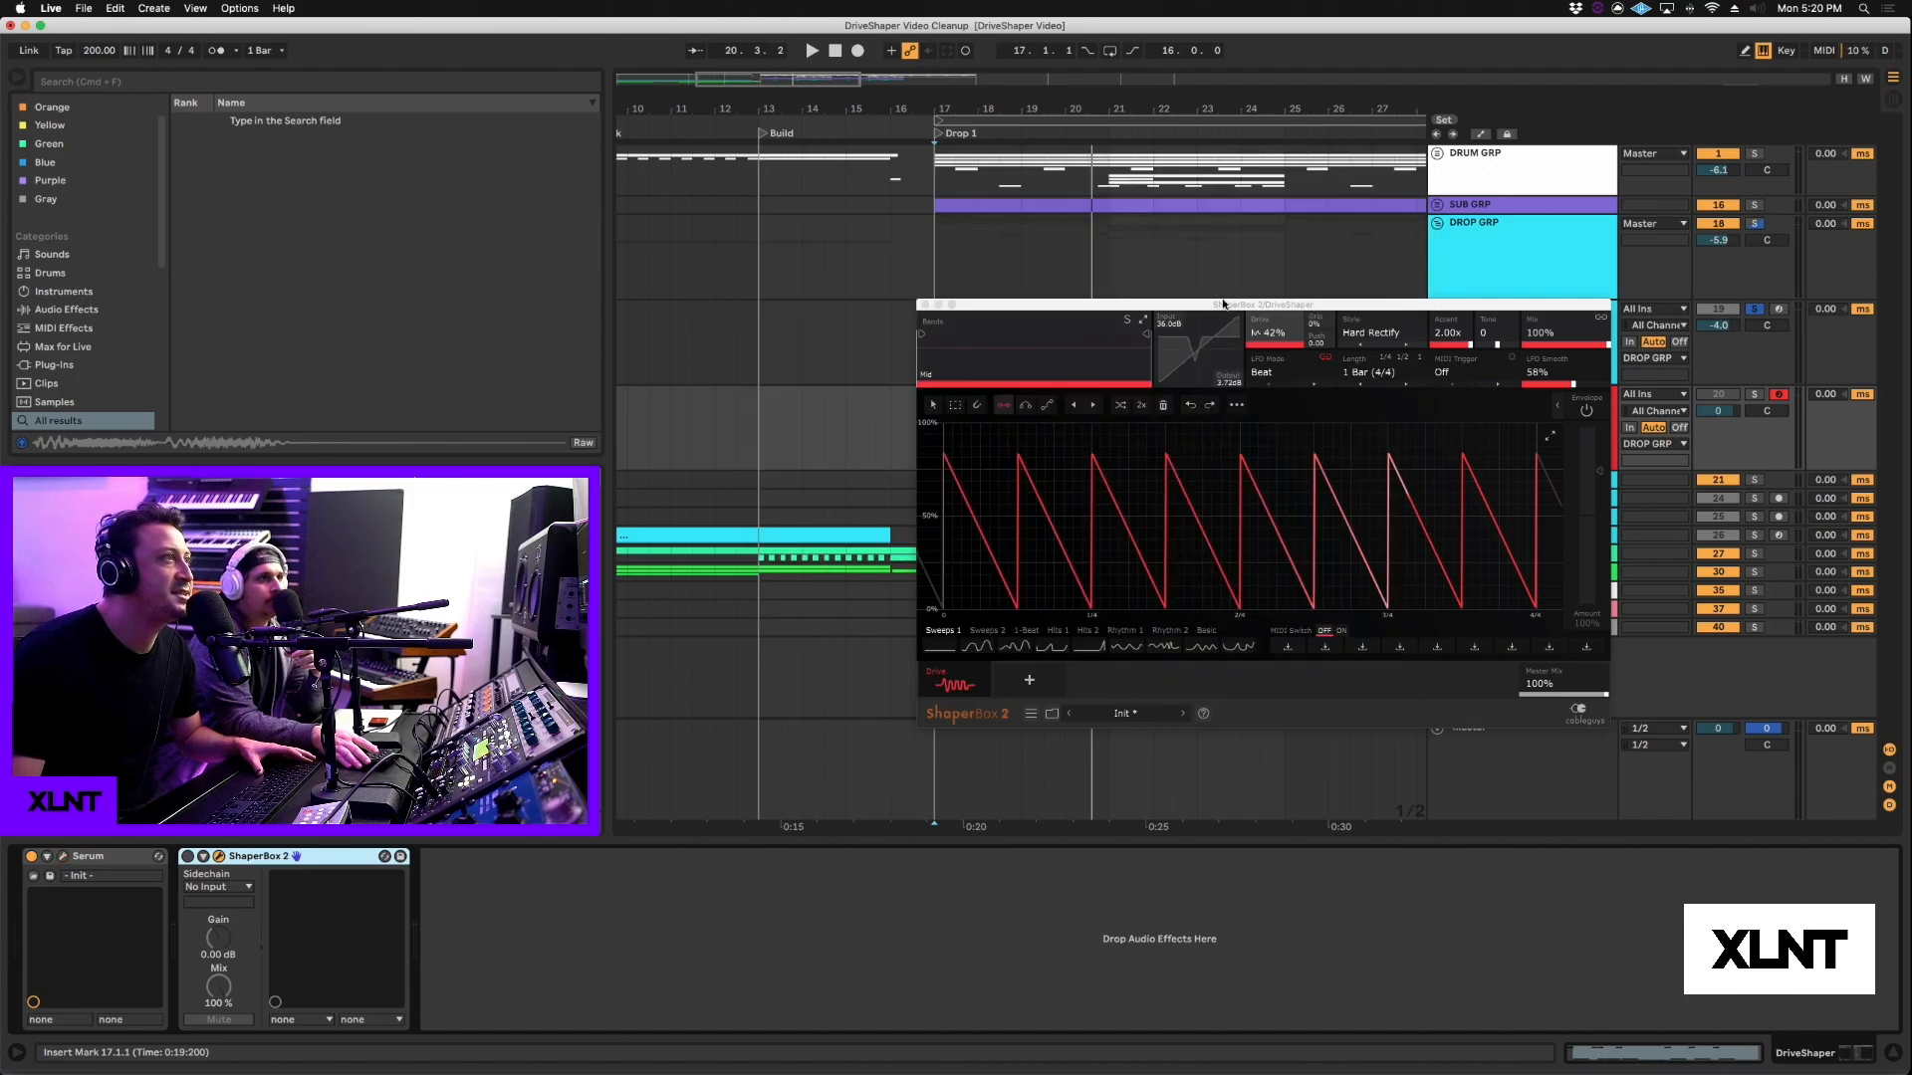
Step: Delete ShaperBox 2 from the DriveShaper track and search the browser for "shaper"
left_click_drag(1223, 304, 1234, 288)
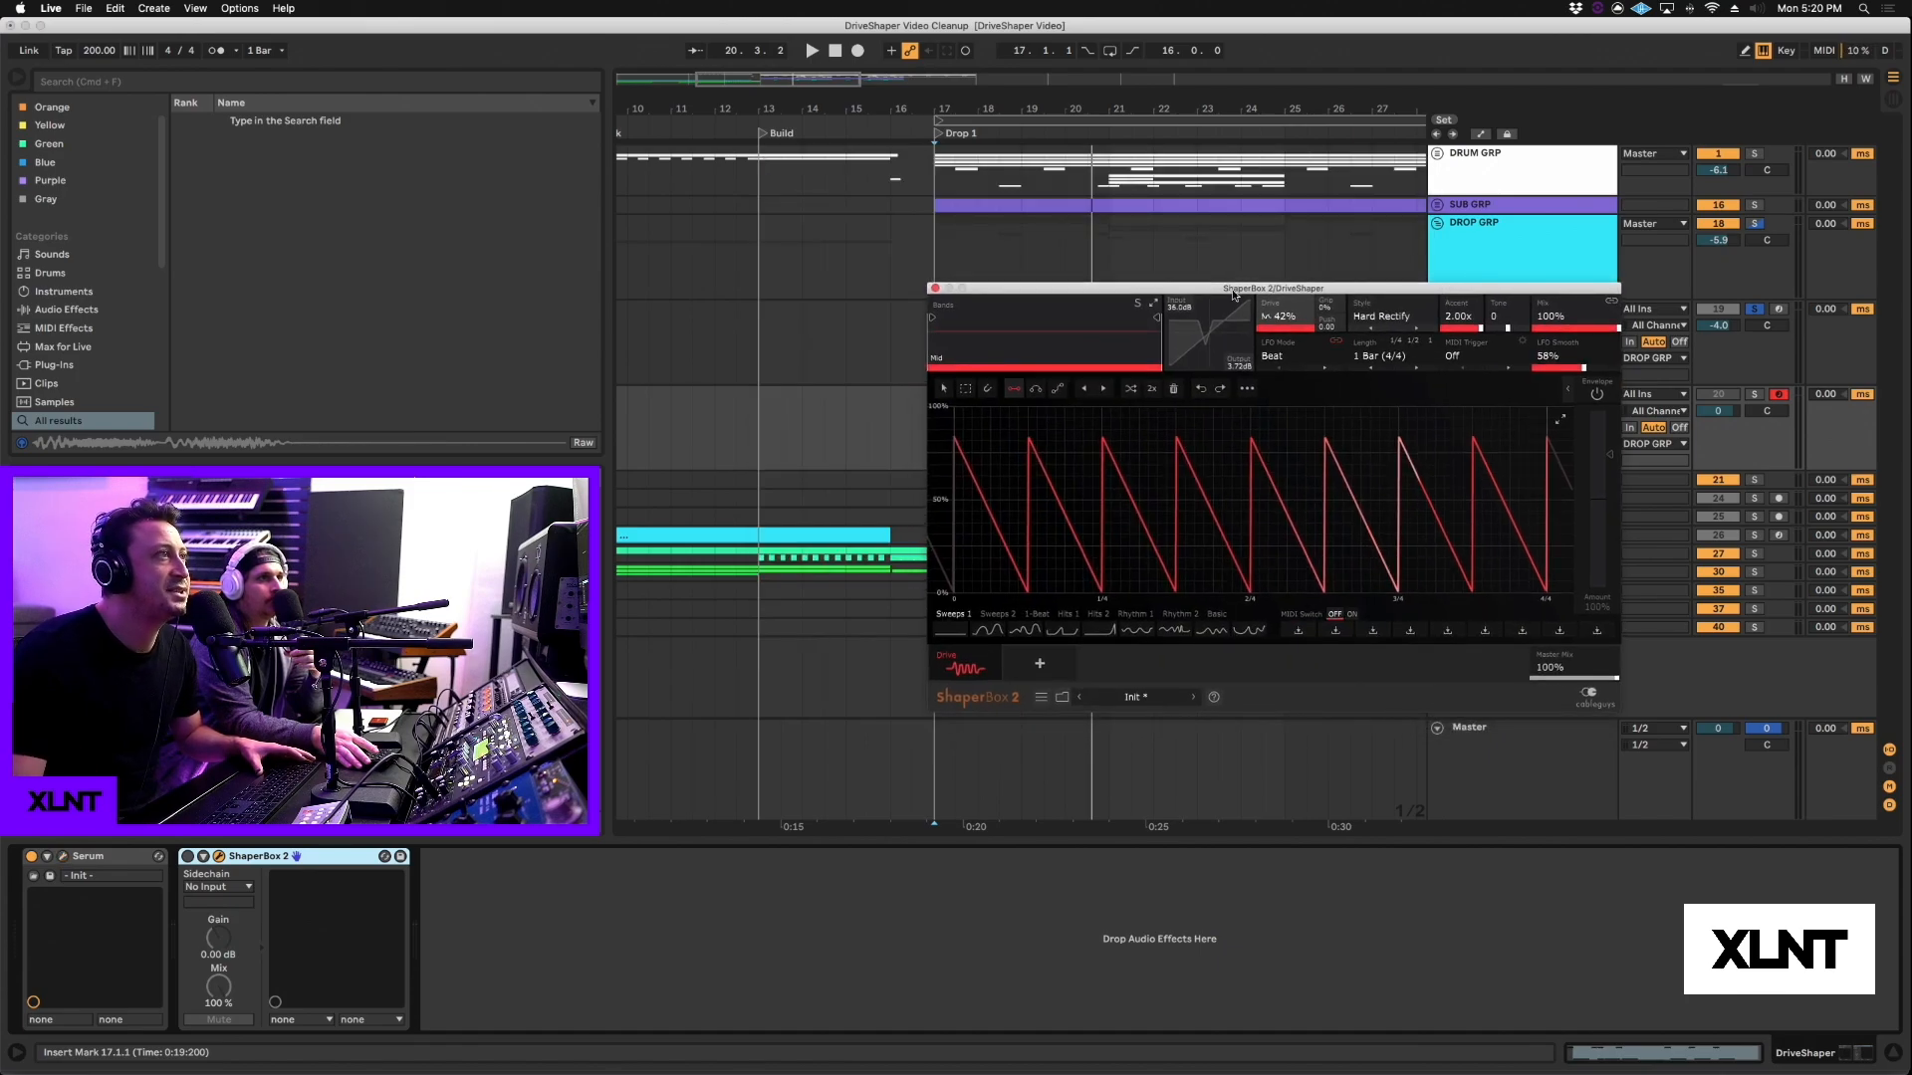
key("Delete")
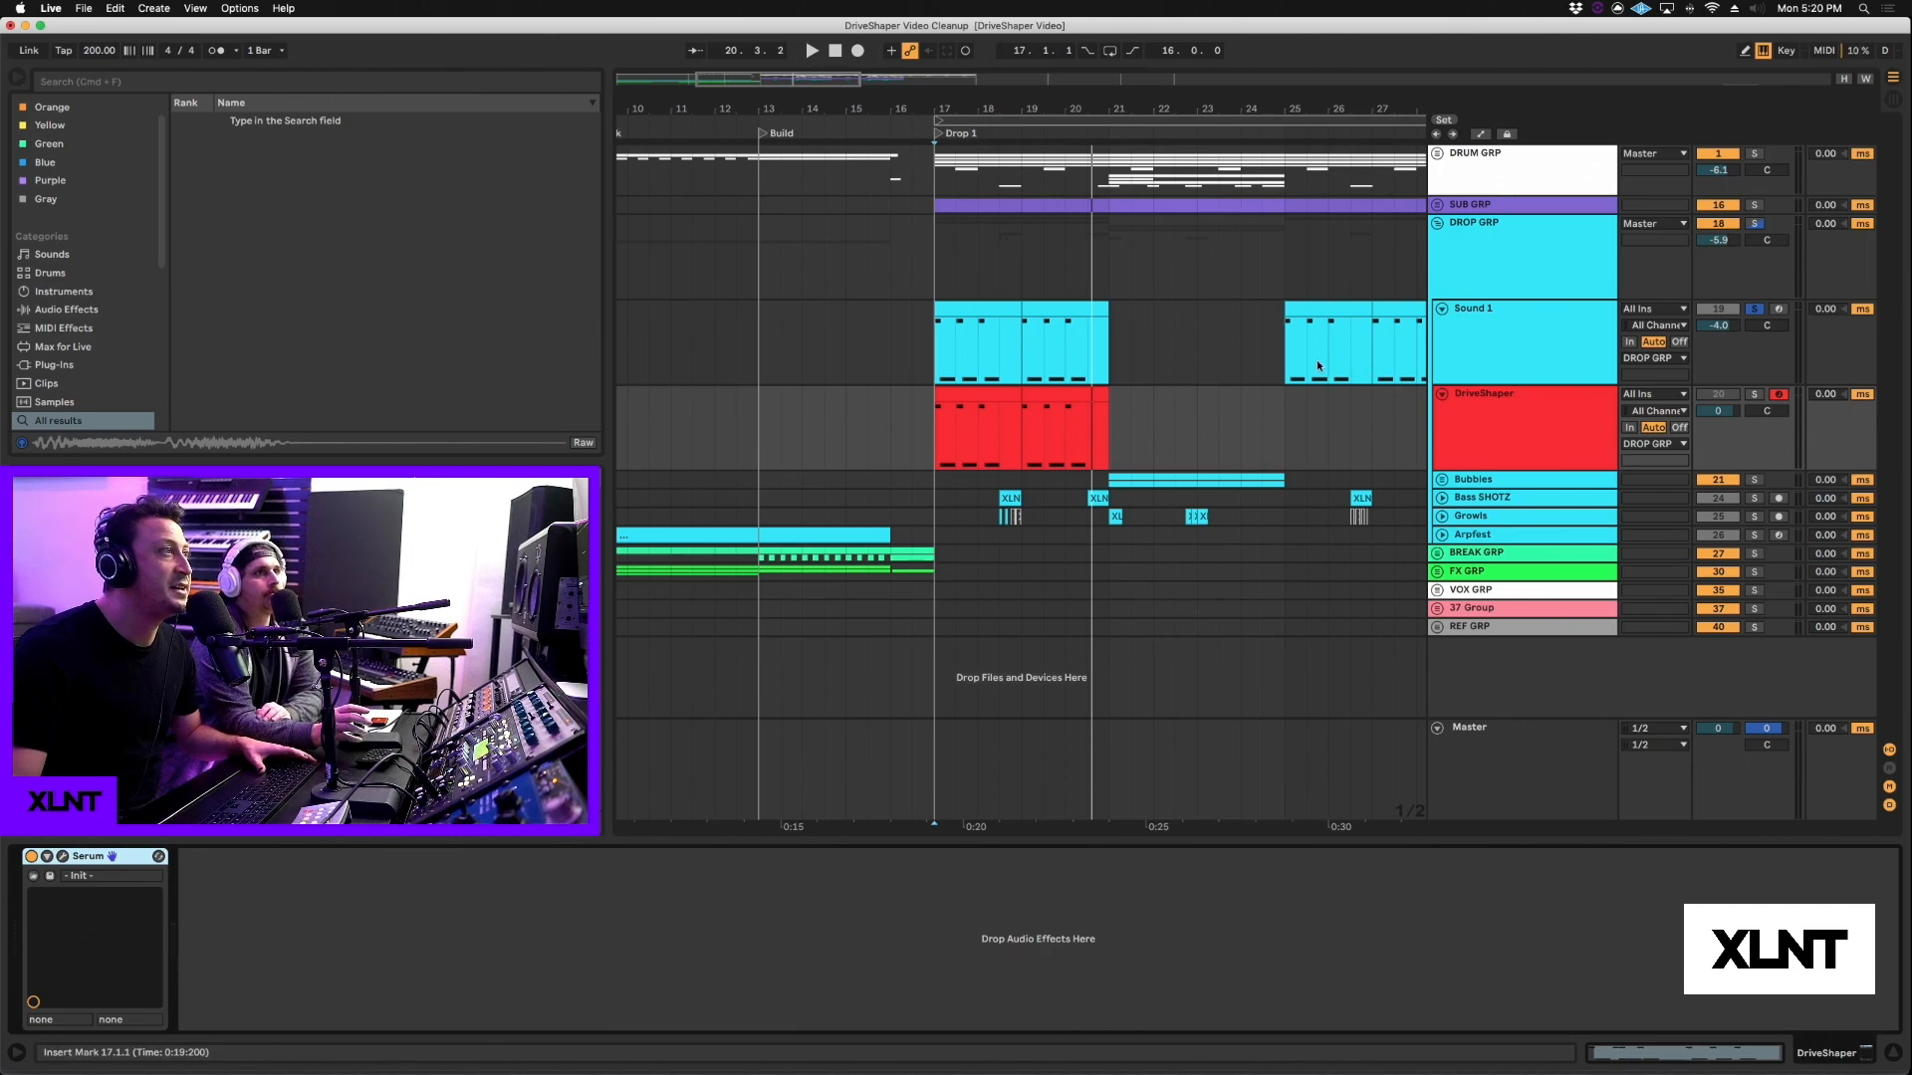
left_click(241, 82)
type("shaper")
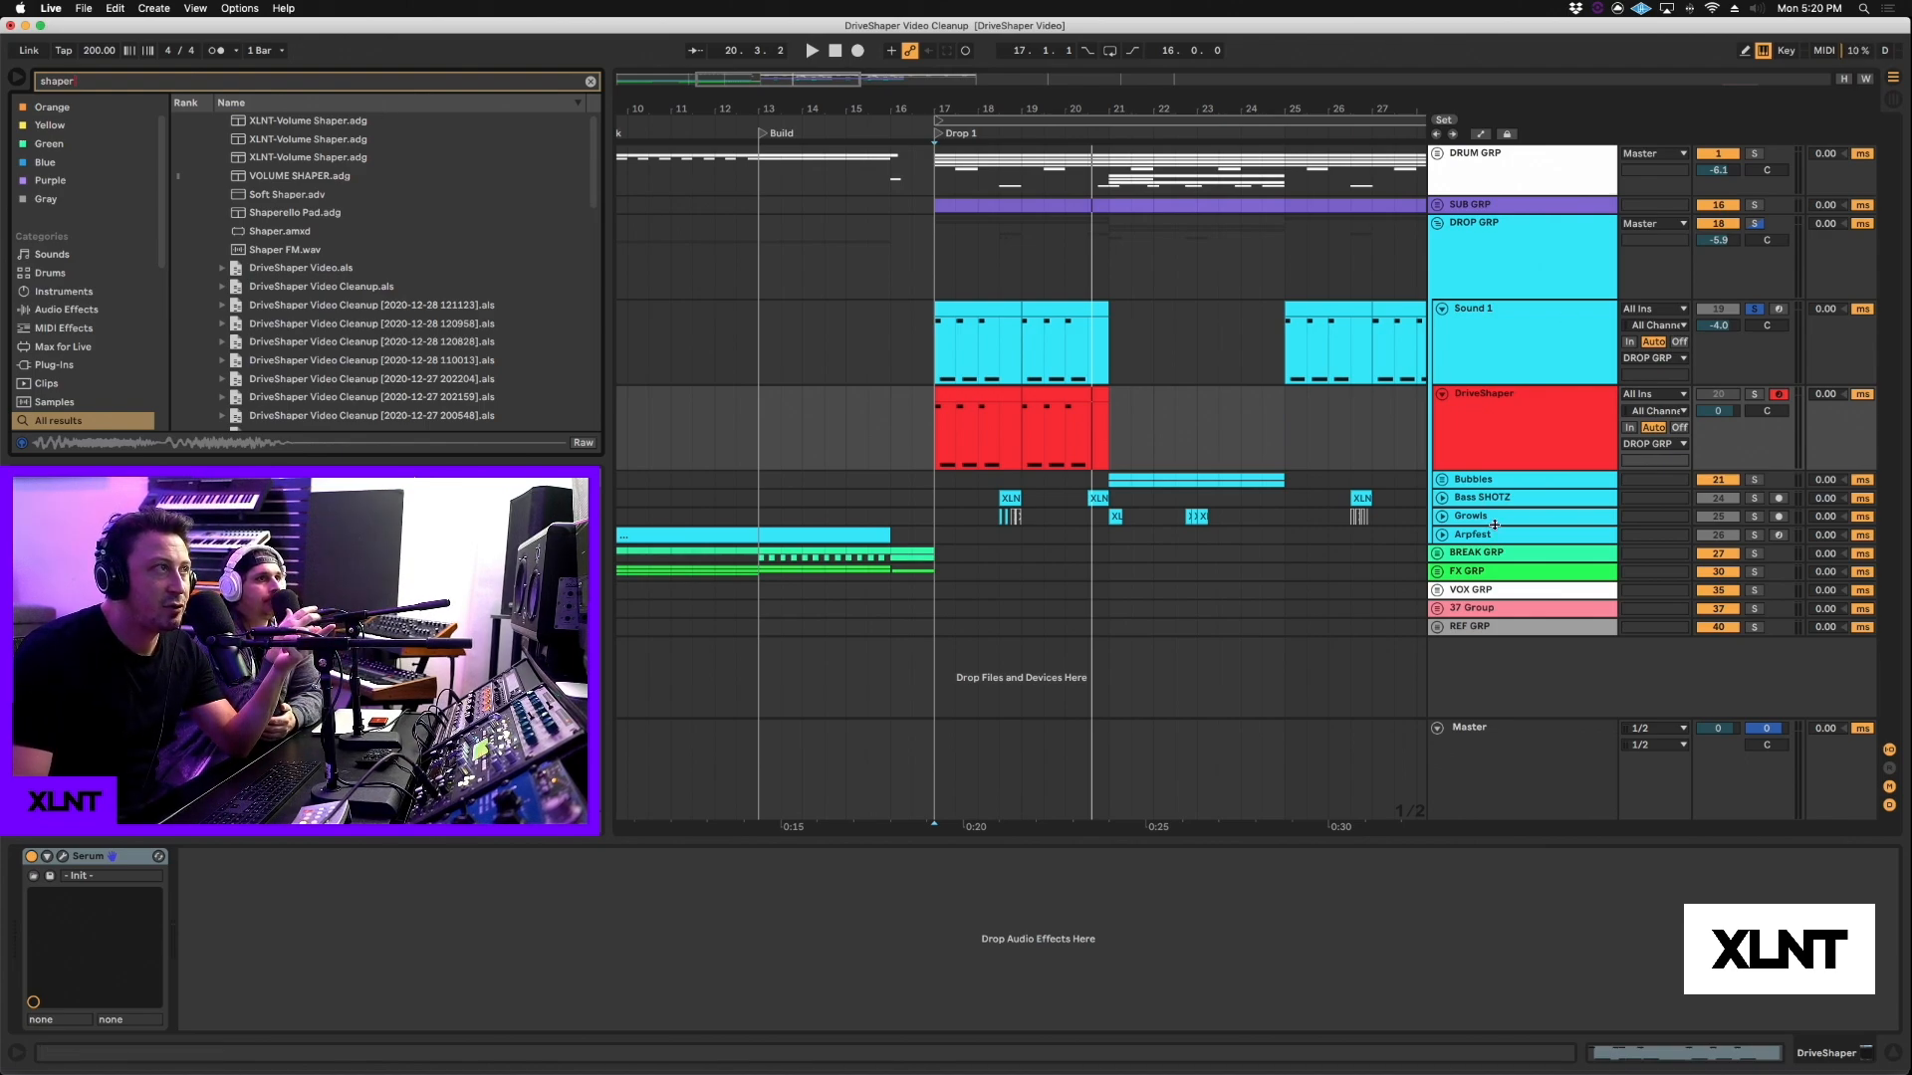
Step: Unfold the Bass SHOTZ track in the drop group
left_click(1441, 499)
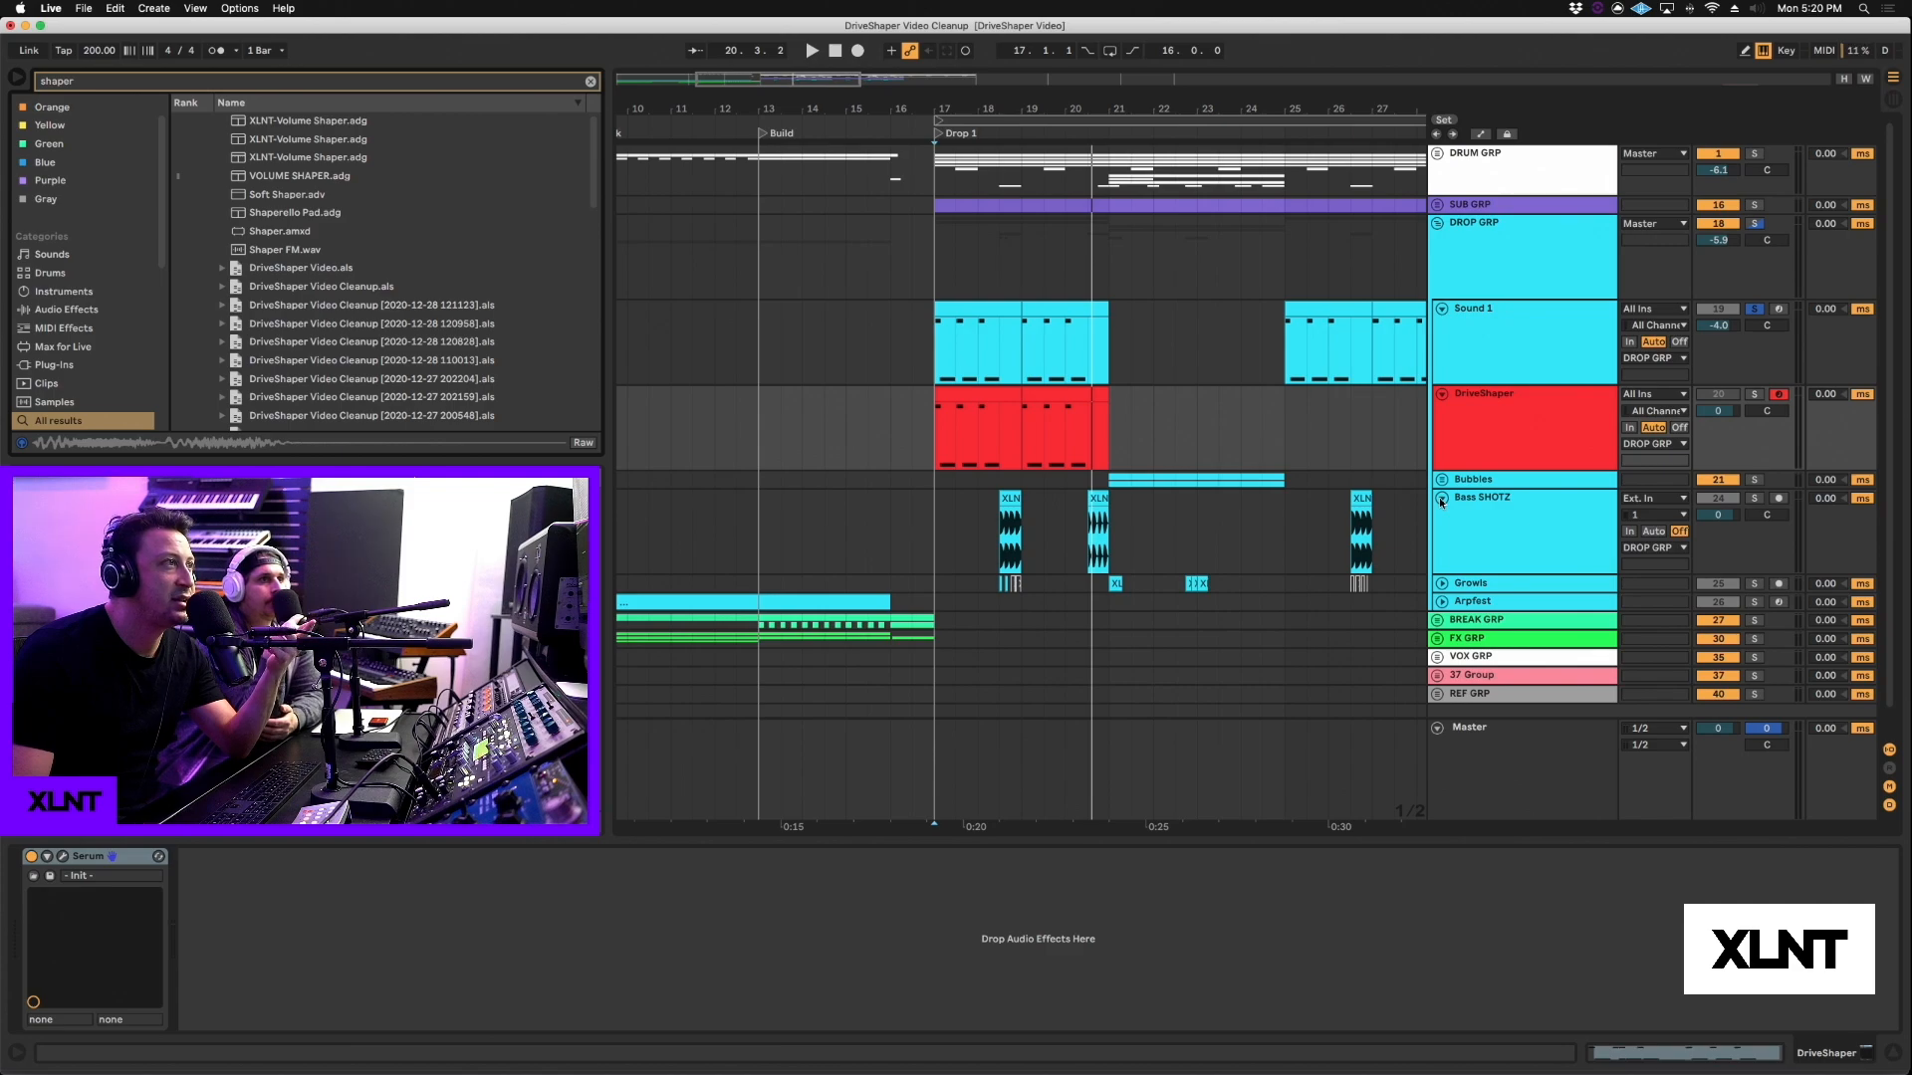
scroll(1203, 473, "down", 2)
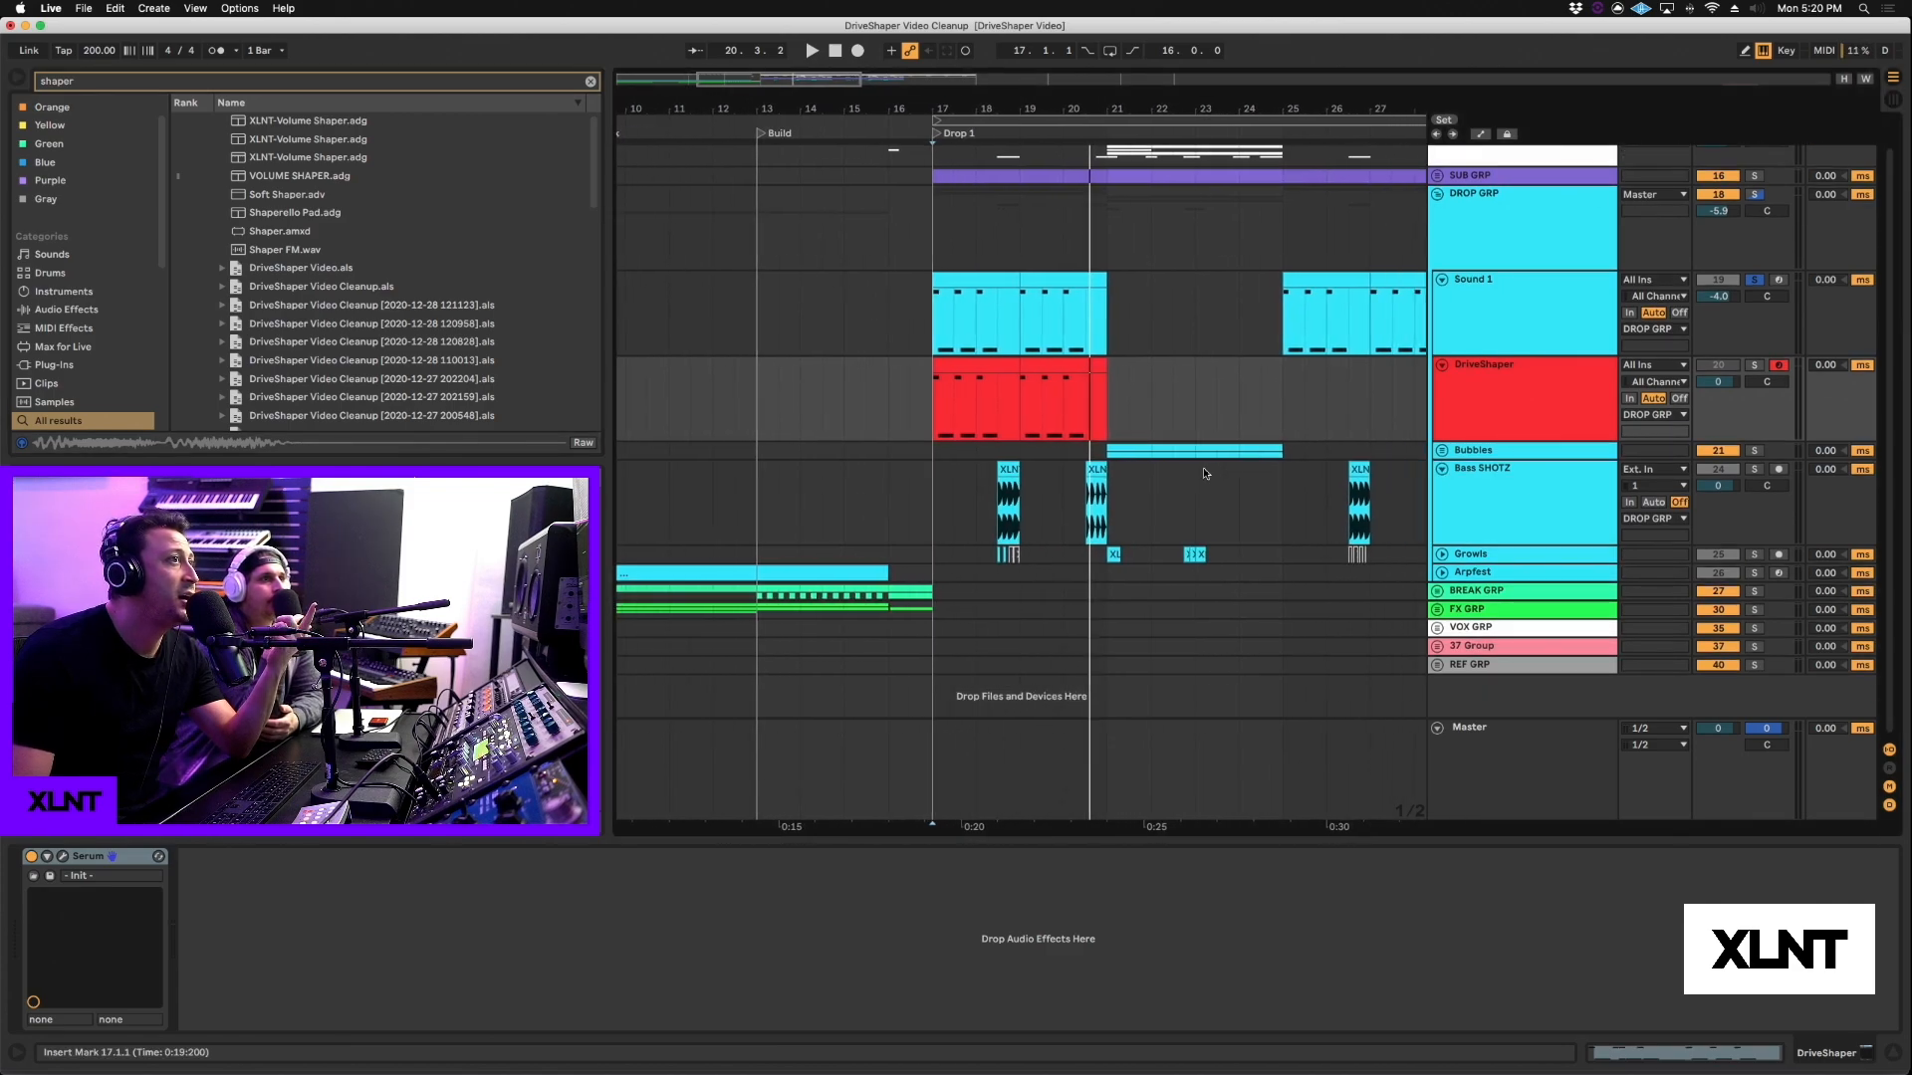
scroll(1095, 237, "up", 2)
Step: Load a fresh ShaperBox 2 from a "shaperbox" search onto the DriveShaper track and add the Drive shaper to it
left_click_drag(1064, 111, 1065, 100)
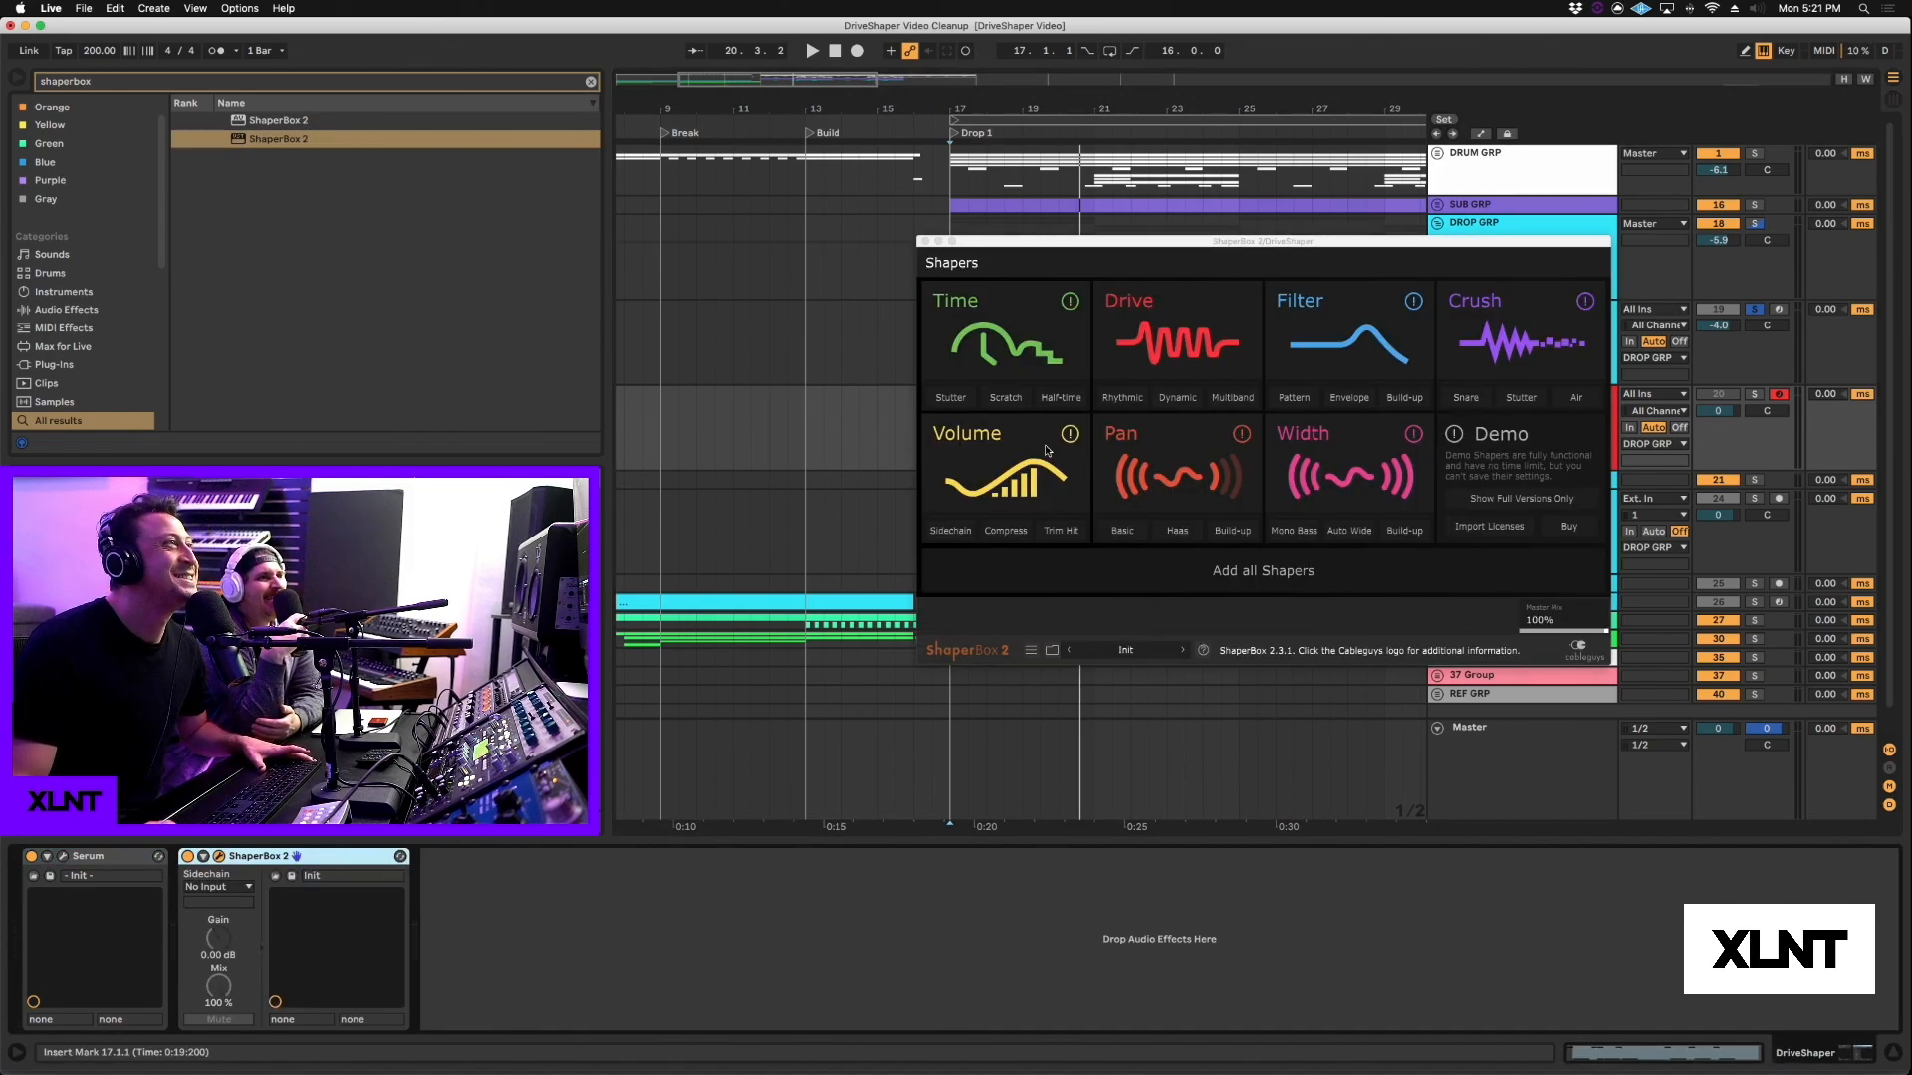
left_click_drag(1095, 240, 1066, 223)
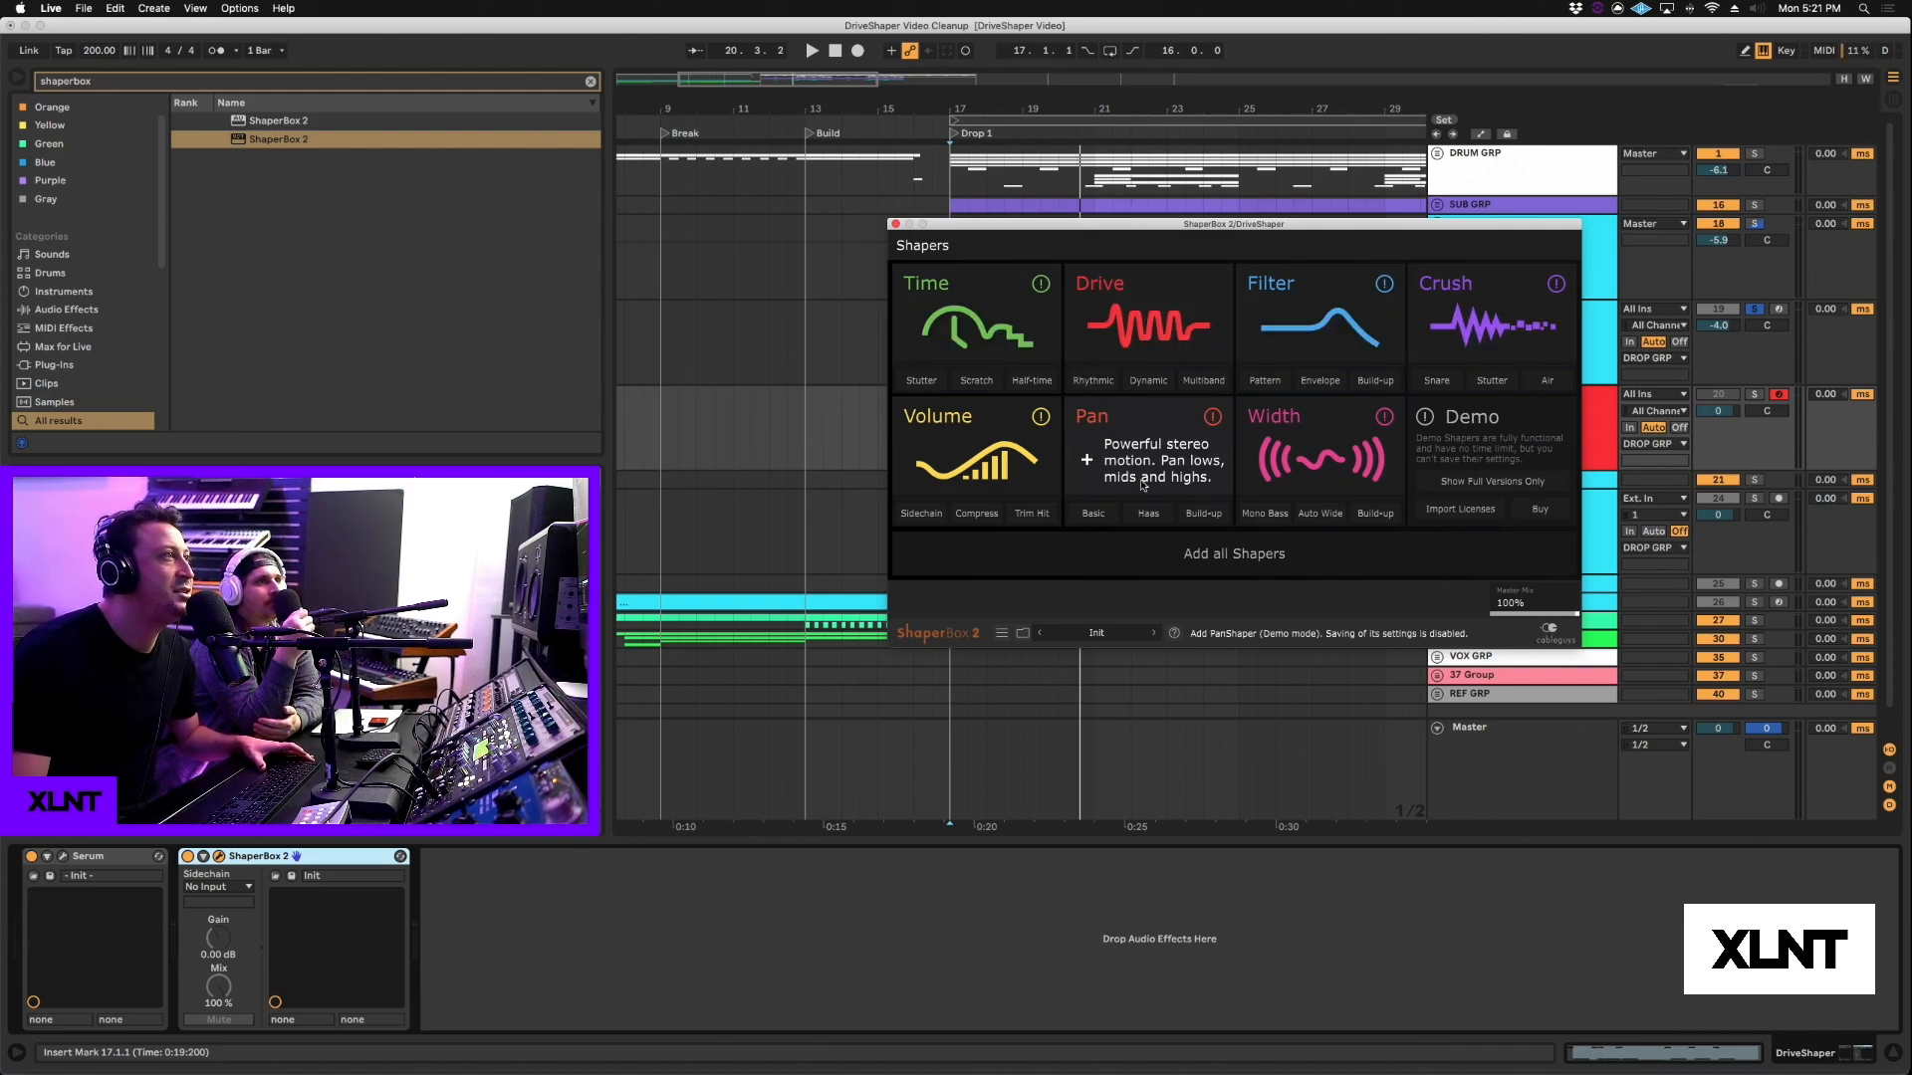
left_click(1123, 283)
left_click_drag(1147, 225, 1029, 297)
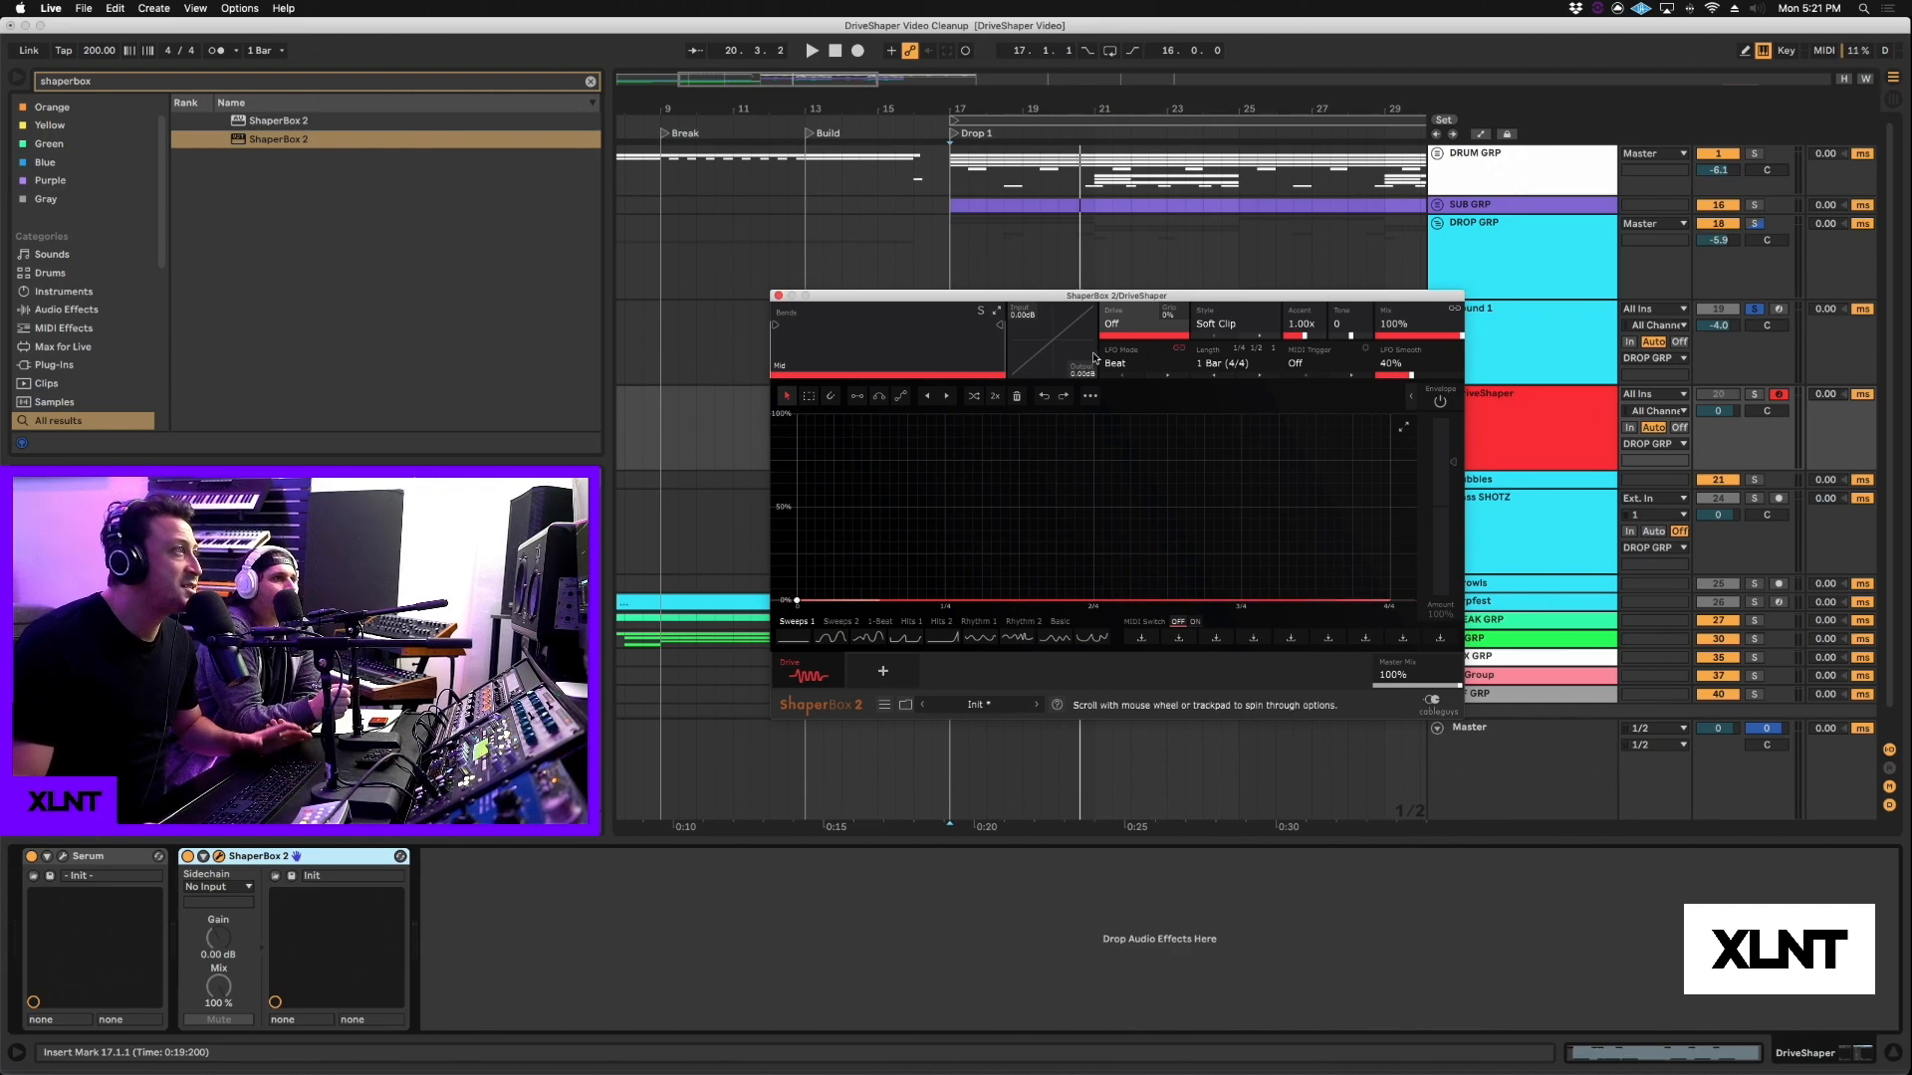
left_click_drag(1070, 298, 1094, 292)
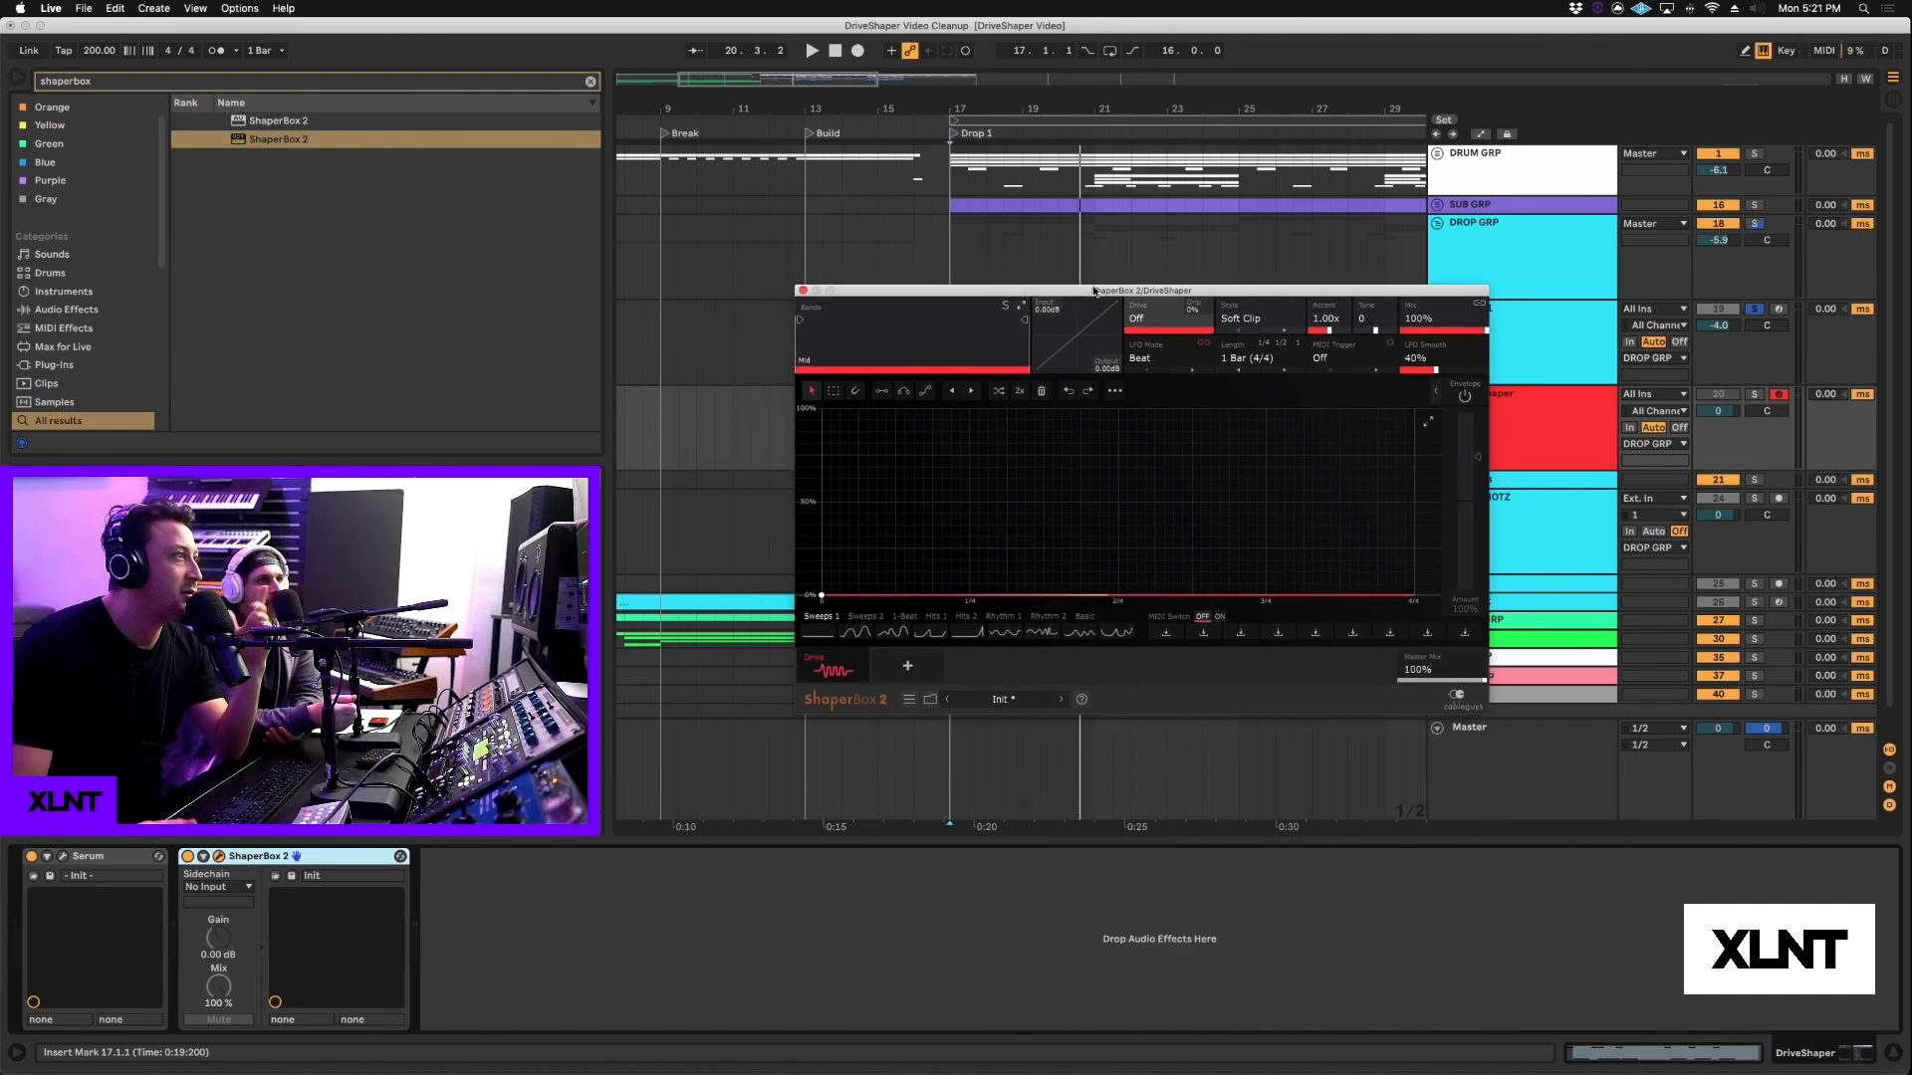
Step: Solo the DriveShaper track and play its clip with the flat drive curve
left_click_drag(1095, 290, 1137, 445)
left_click(1755, 397)
key("space")
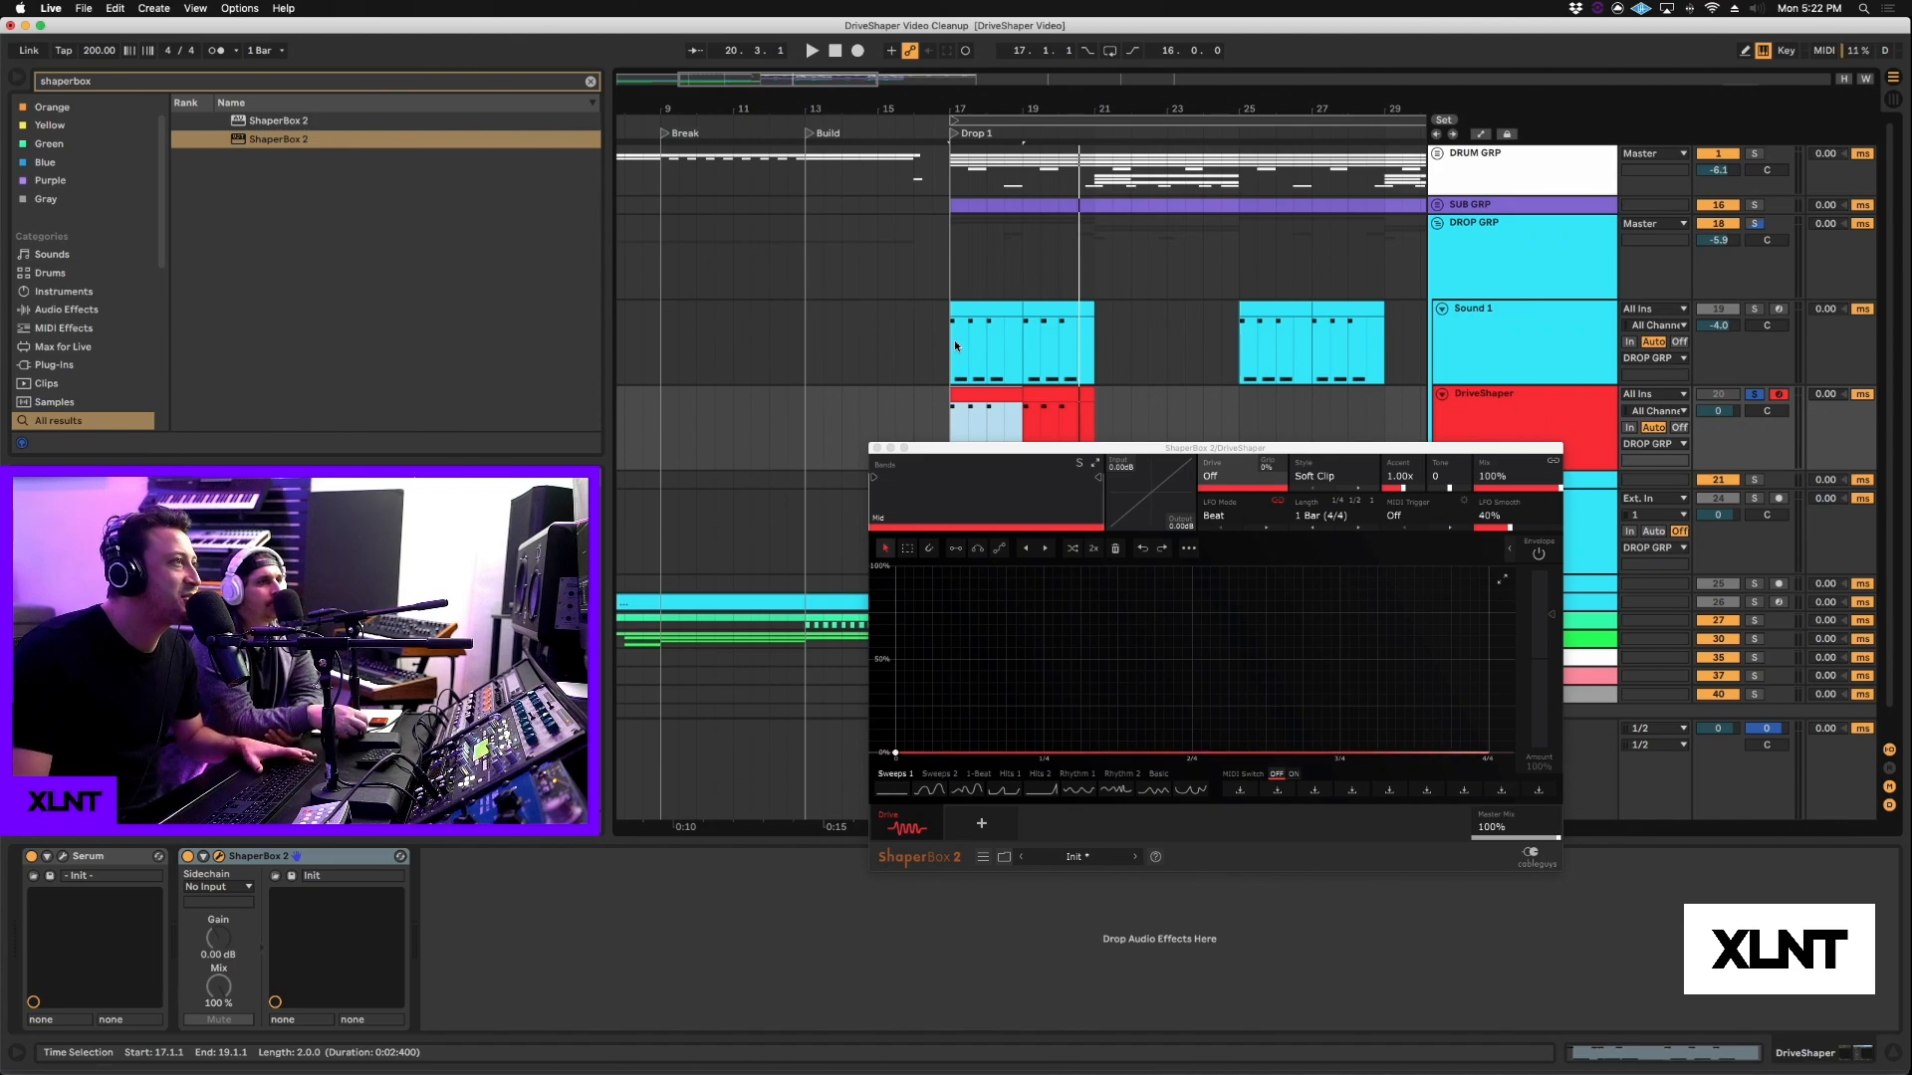
Step: Draw a drive curve with two humps and a dip between them across the one-bar LFO, and play it
left_click_drag(1198, 463, 1159, 429)
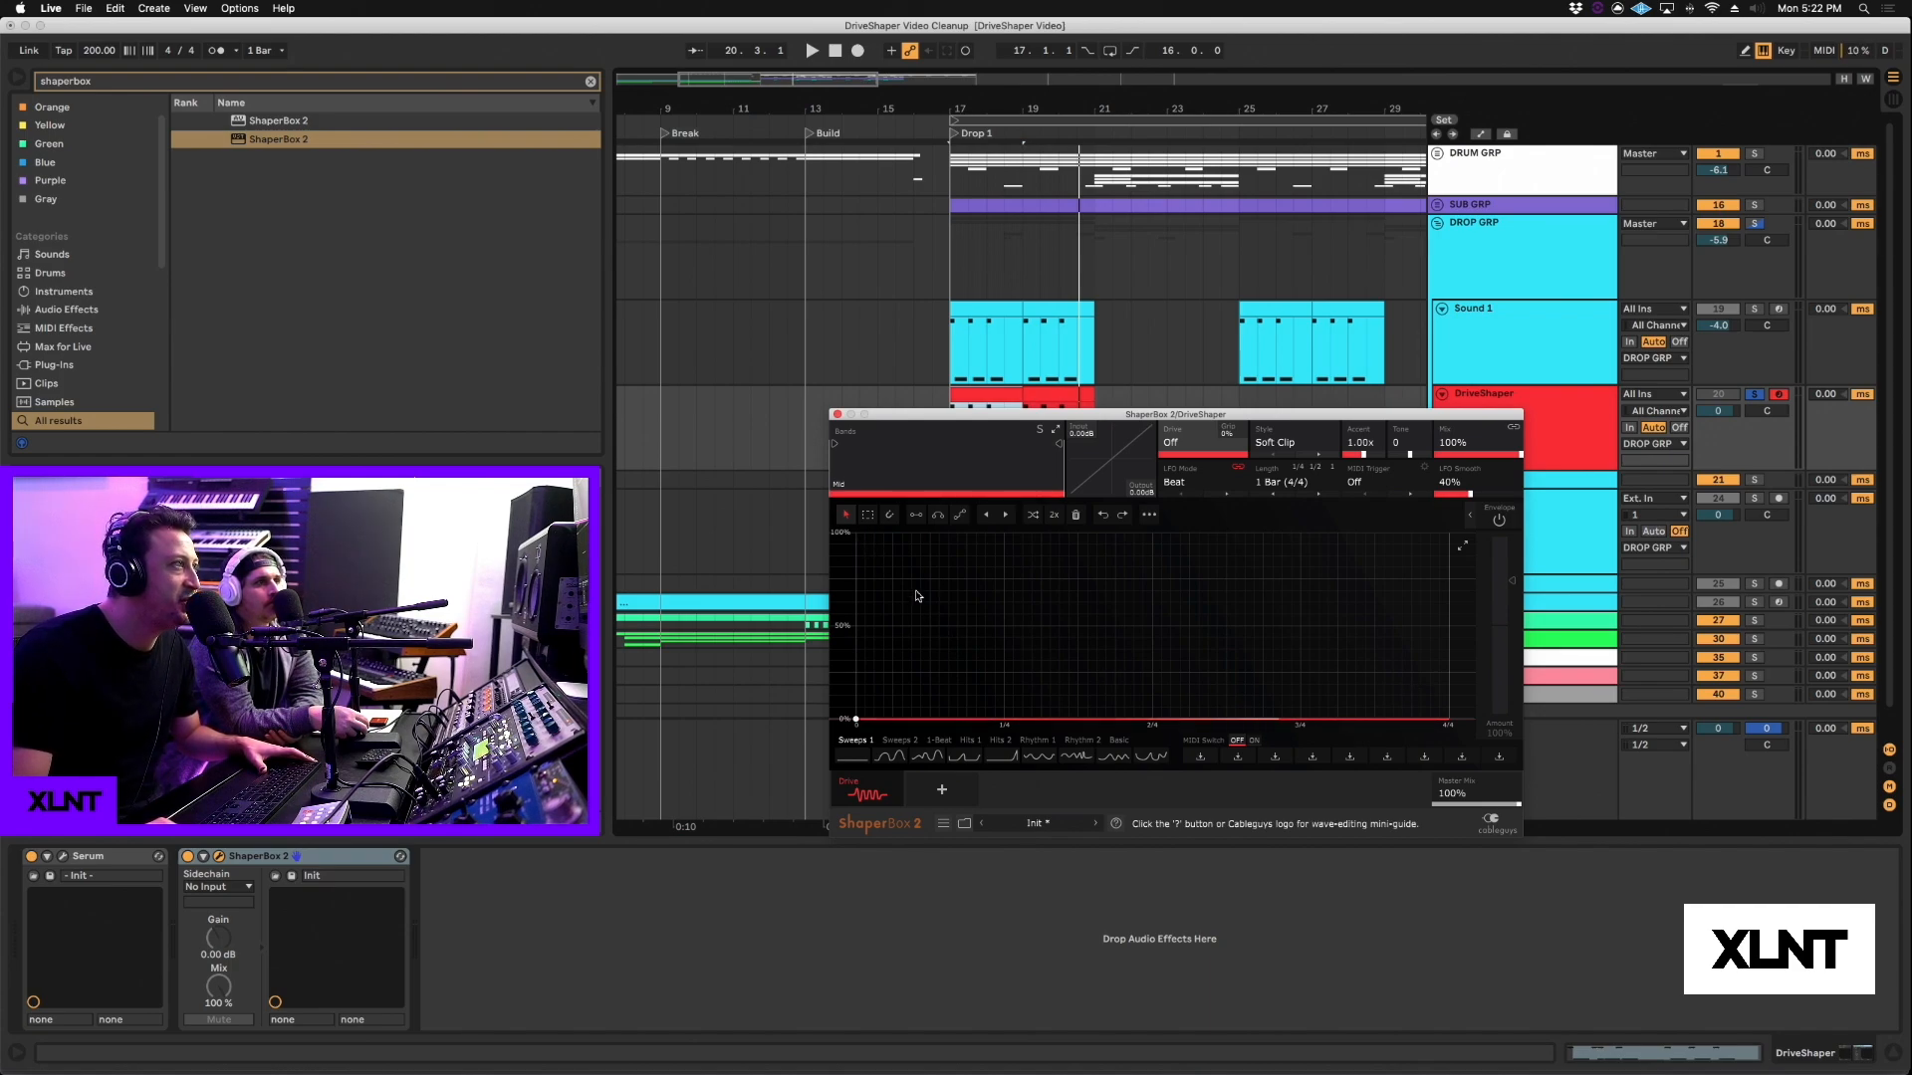
left_click_drag(1165, 638, 1189, 533)
mouse_move(1113, 679)
left_mouse_down()
mouse_move(1190, 630)
mouse_move(1093, 543)
mouse_move(1123, 606)
mouse_move(1085, 664)
left_mouse_up()
key("space")
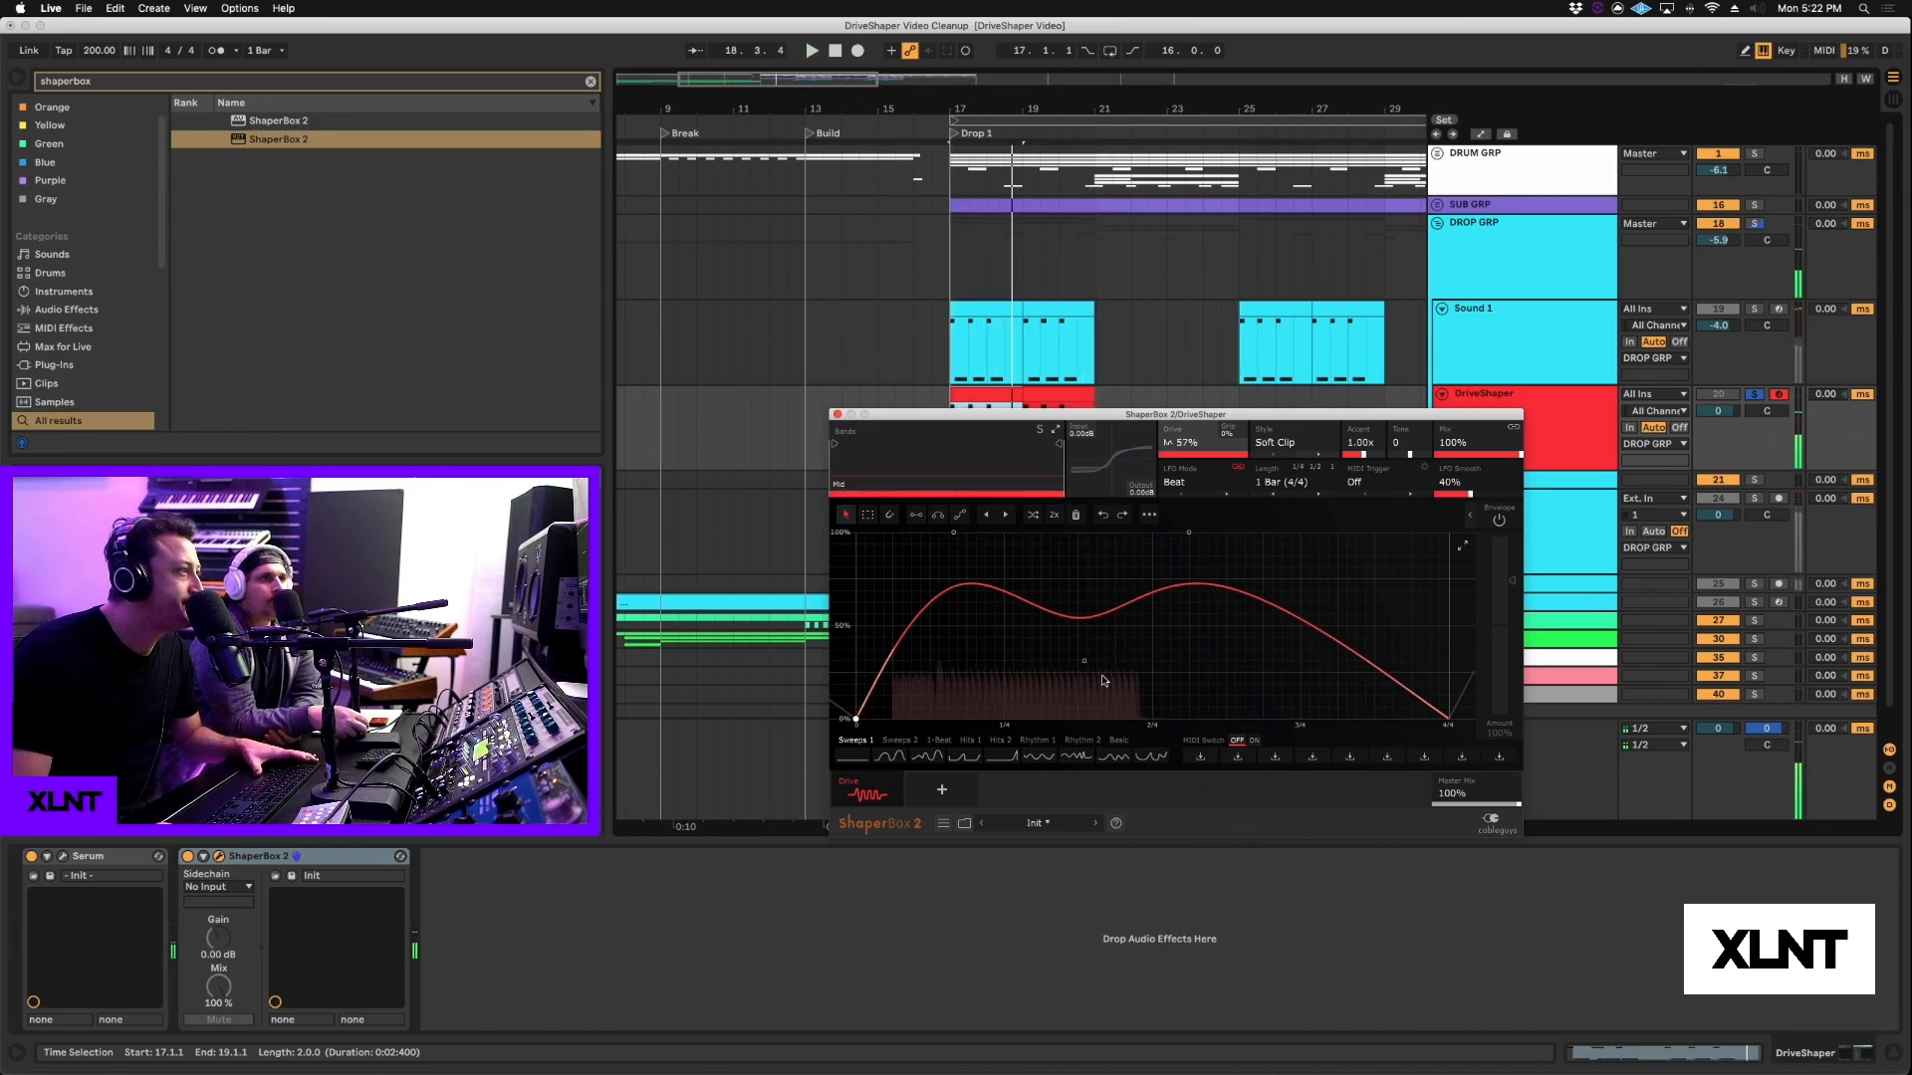
Step: Audition several preset sweep waves in the Drive shaper during playback, ending with Sweep 5
left_click(900, 757)
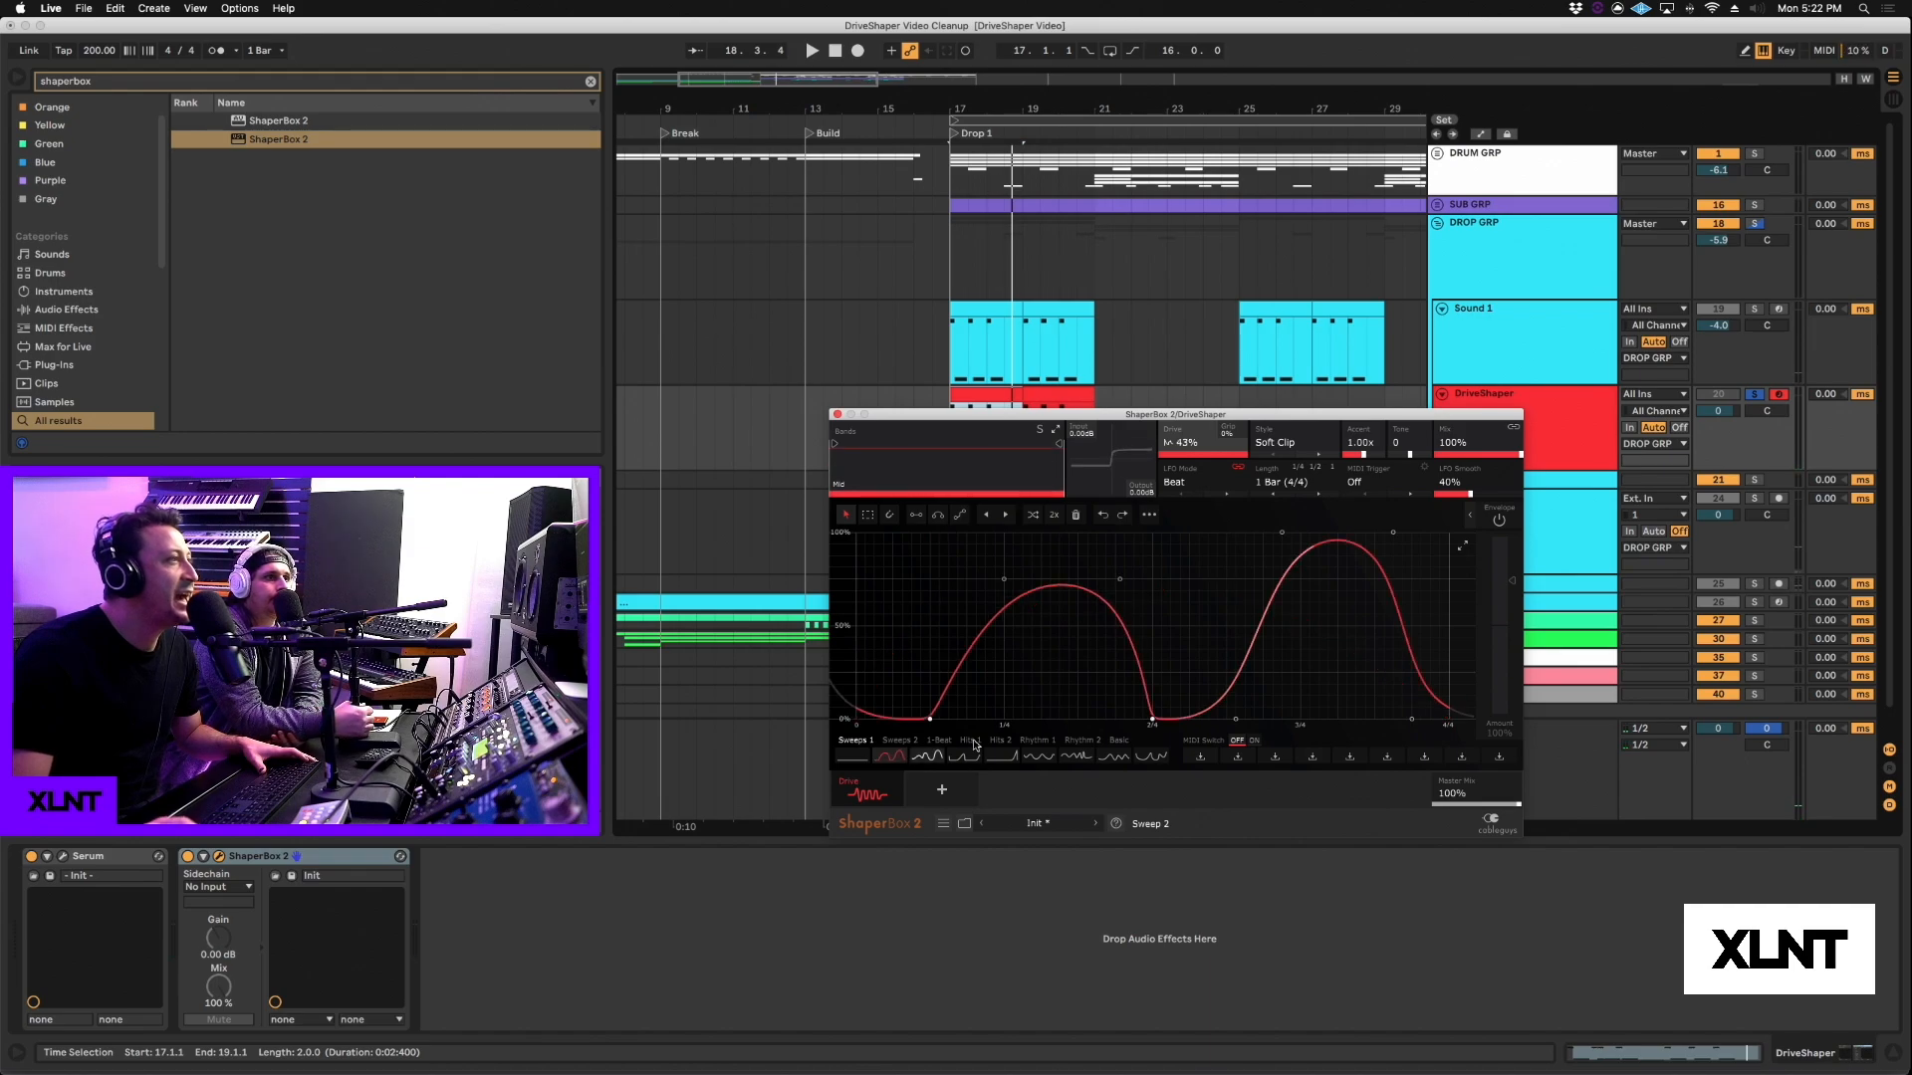
key("space")
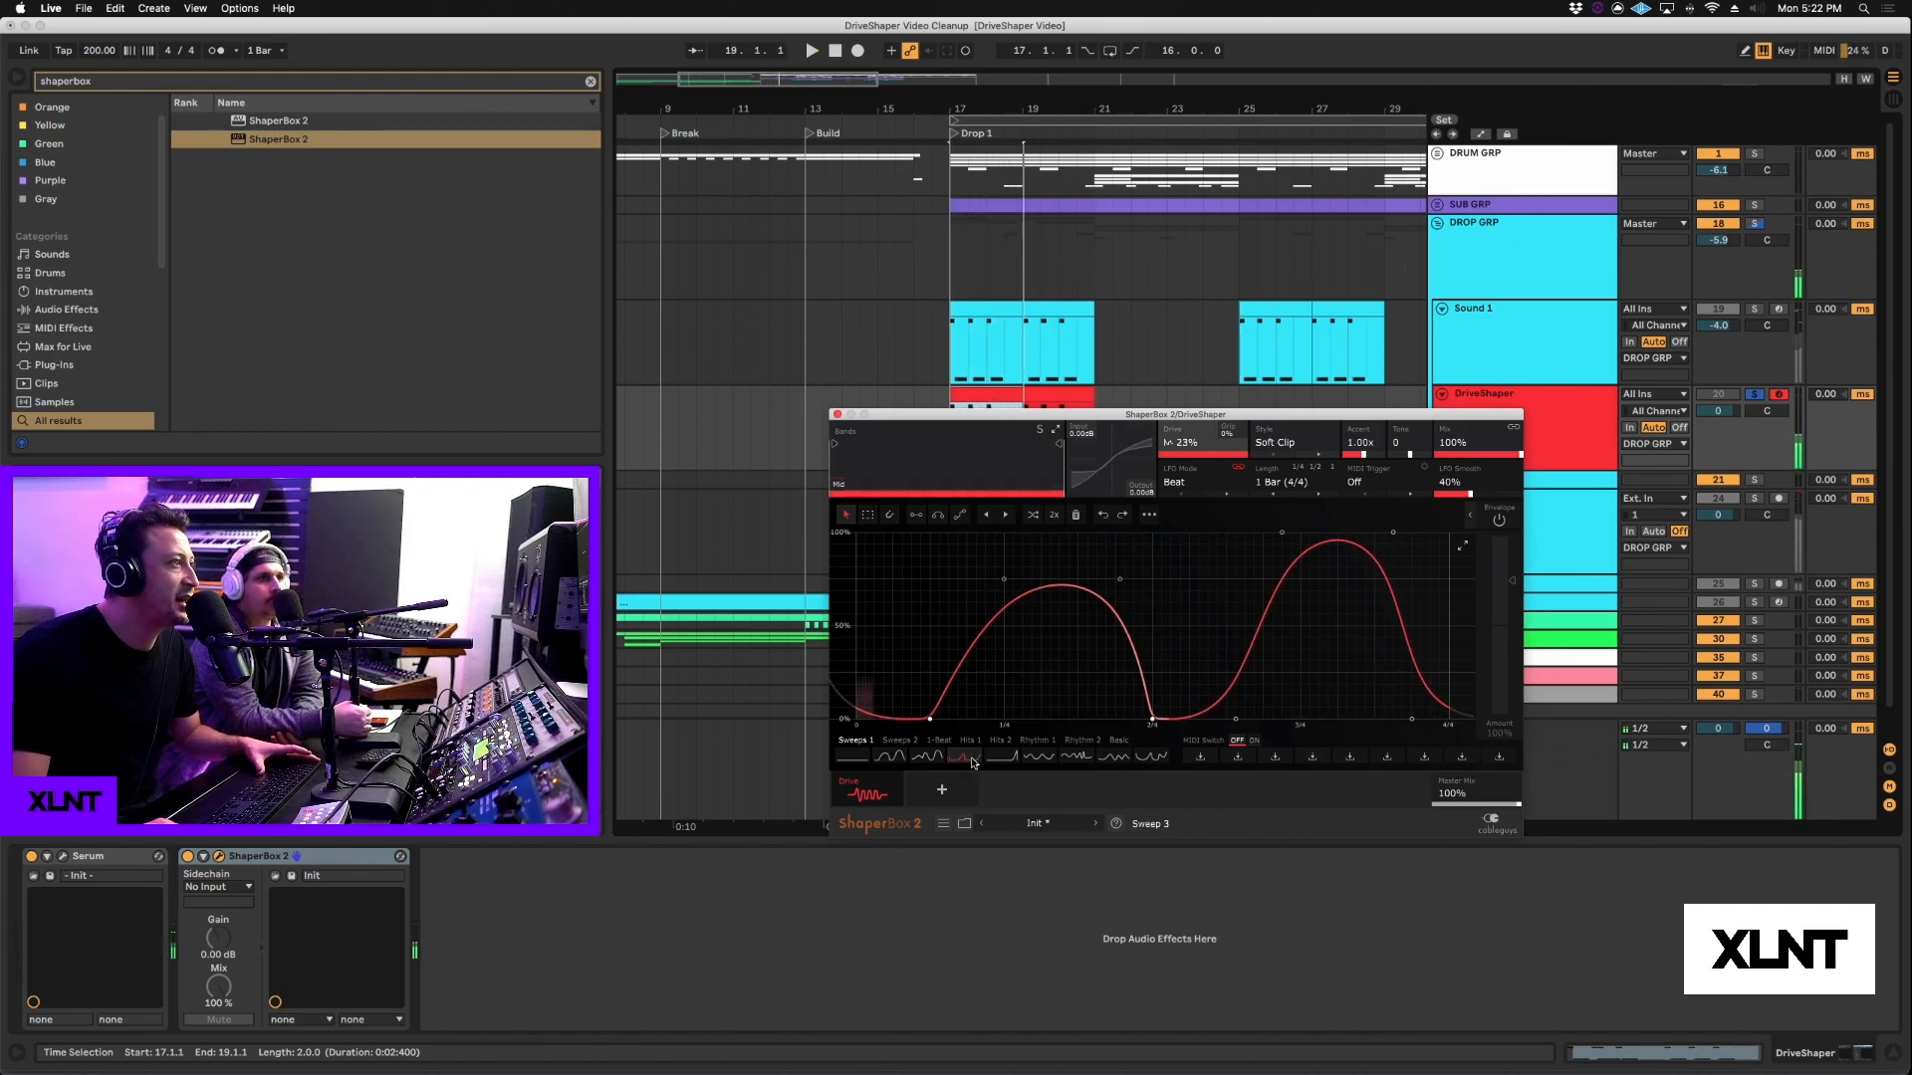
left_click(966, 757)
left_click(1034, 760)
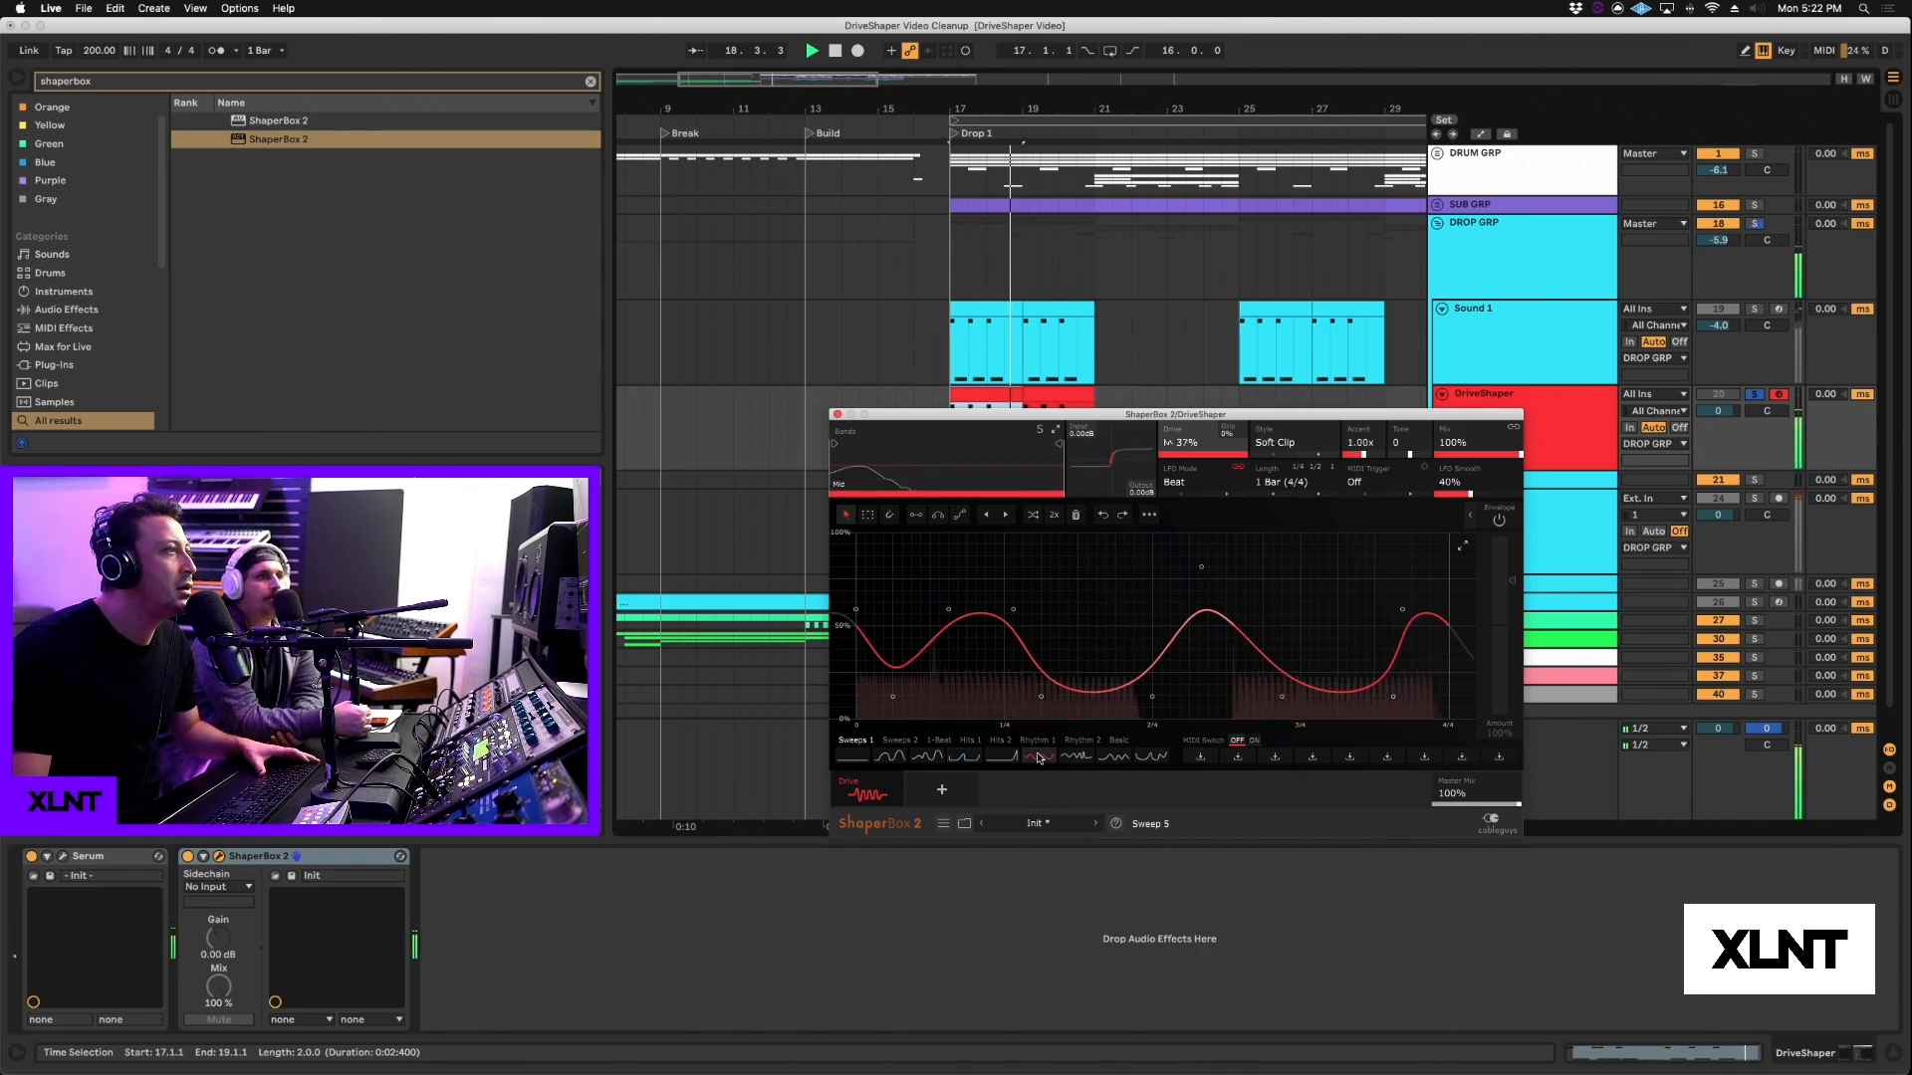
key("space")
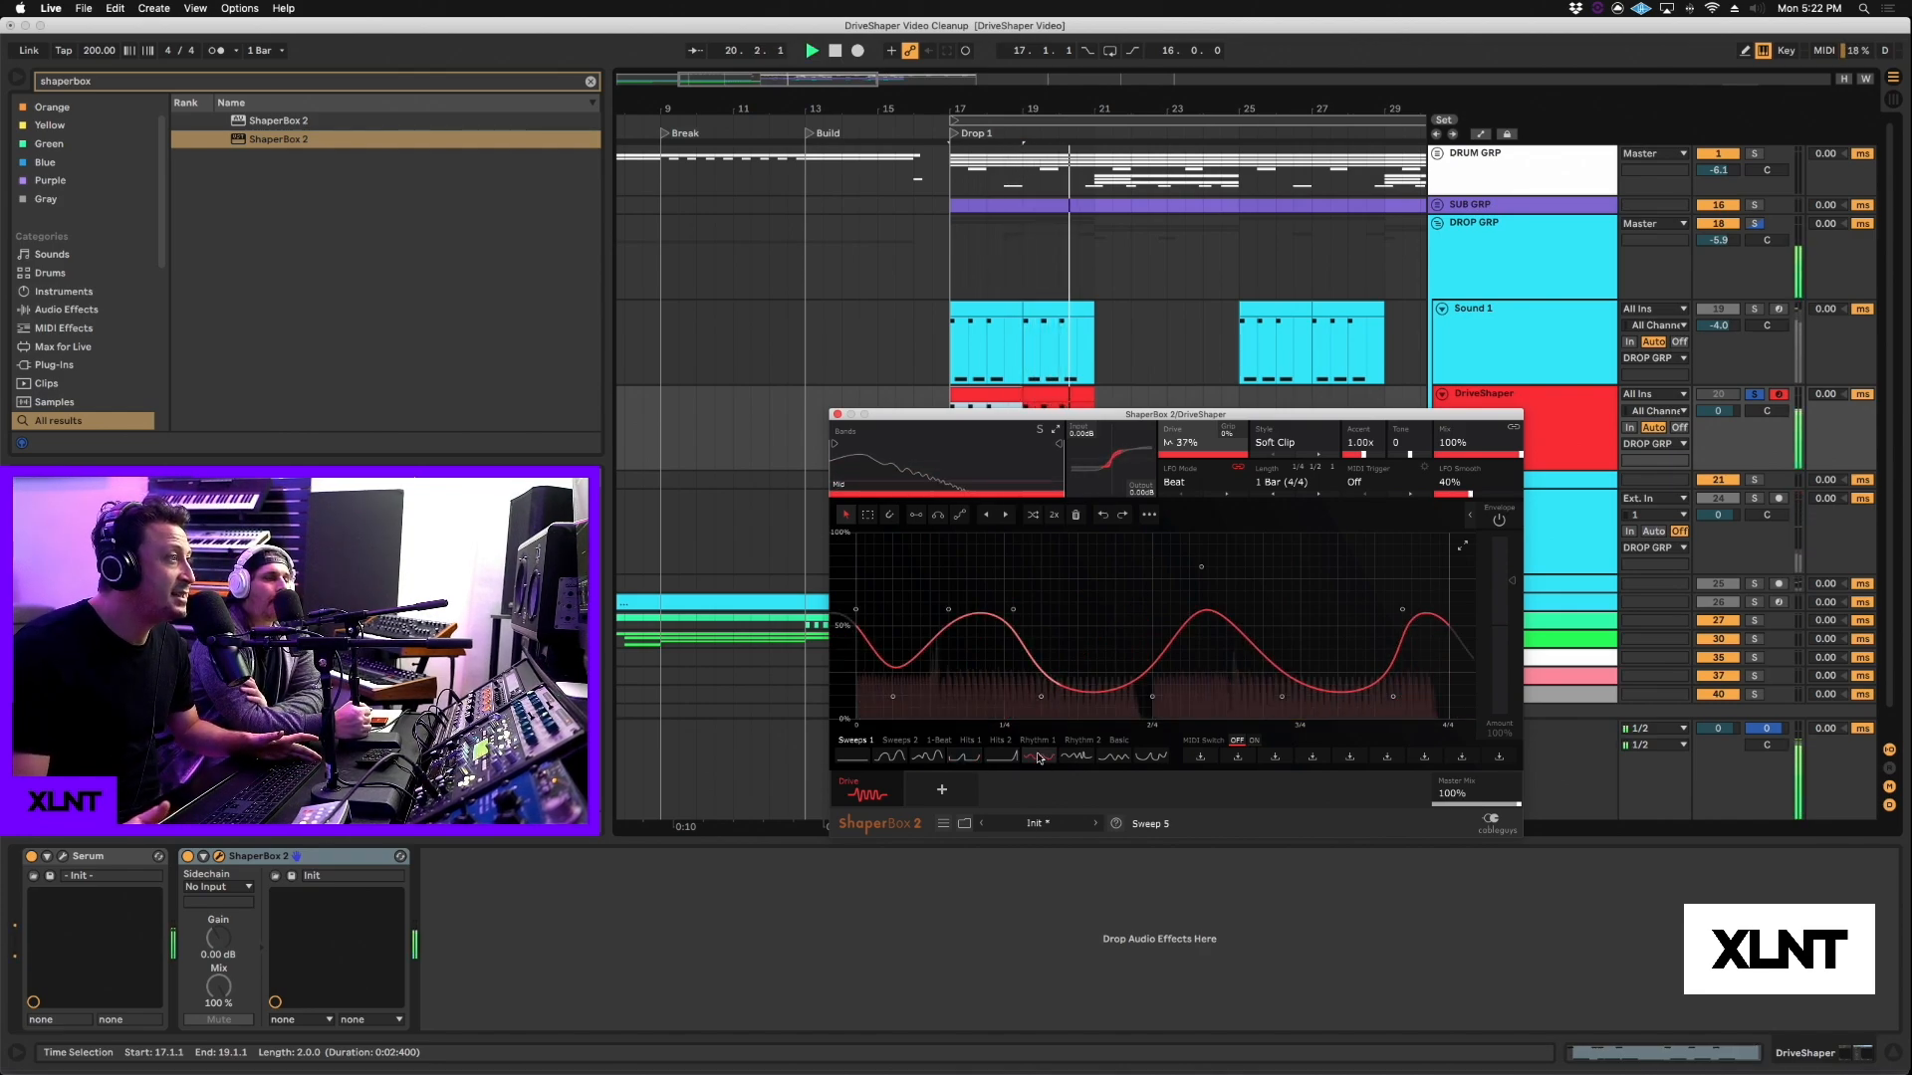
Step: Reshape the Sweep 5 wave by raising two of its points in the first half to near 100% drive during playback
left_click_drag(1014, 610, 1042, 536)
key("space")
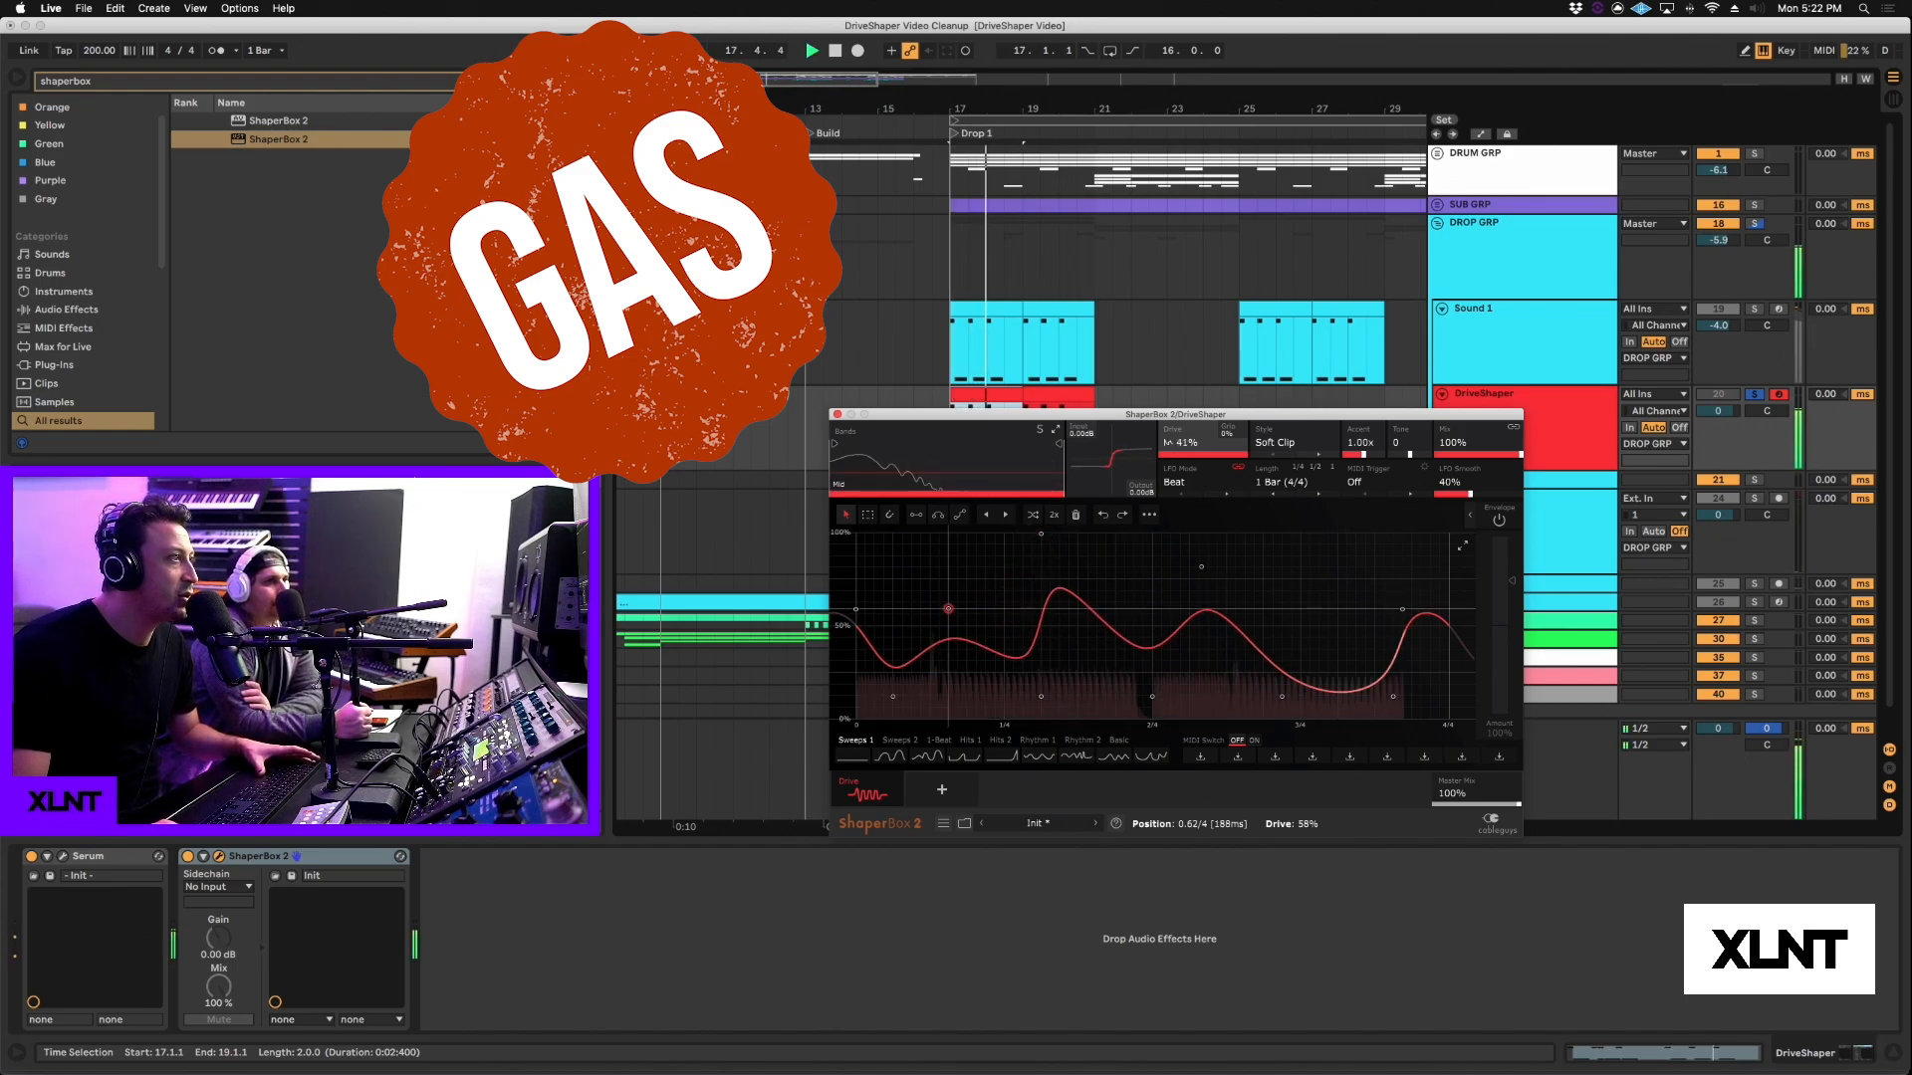
left_click_drag(948, 609, 952, 541)
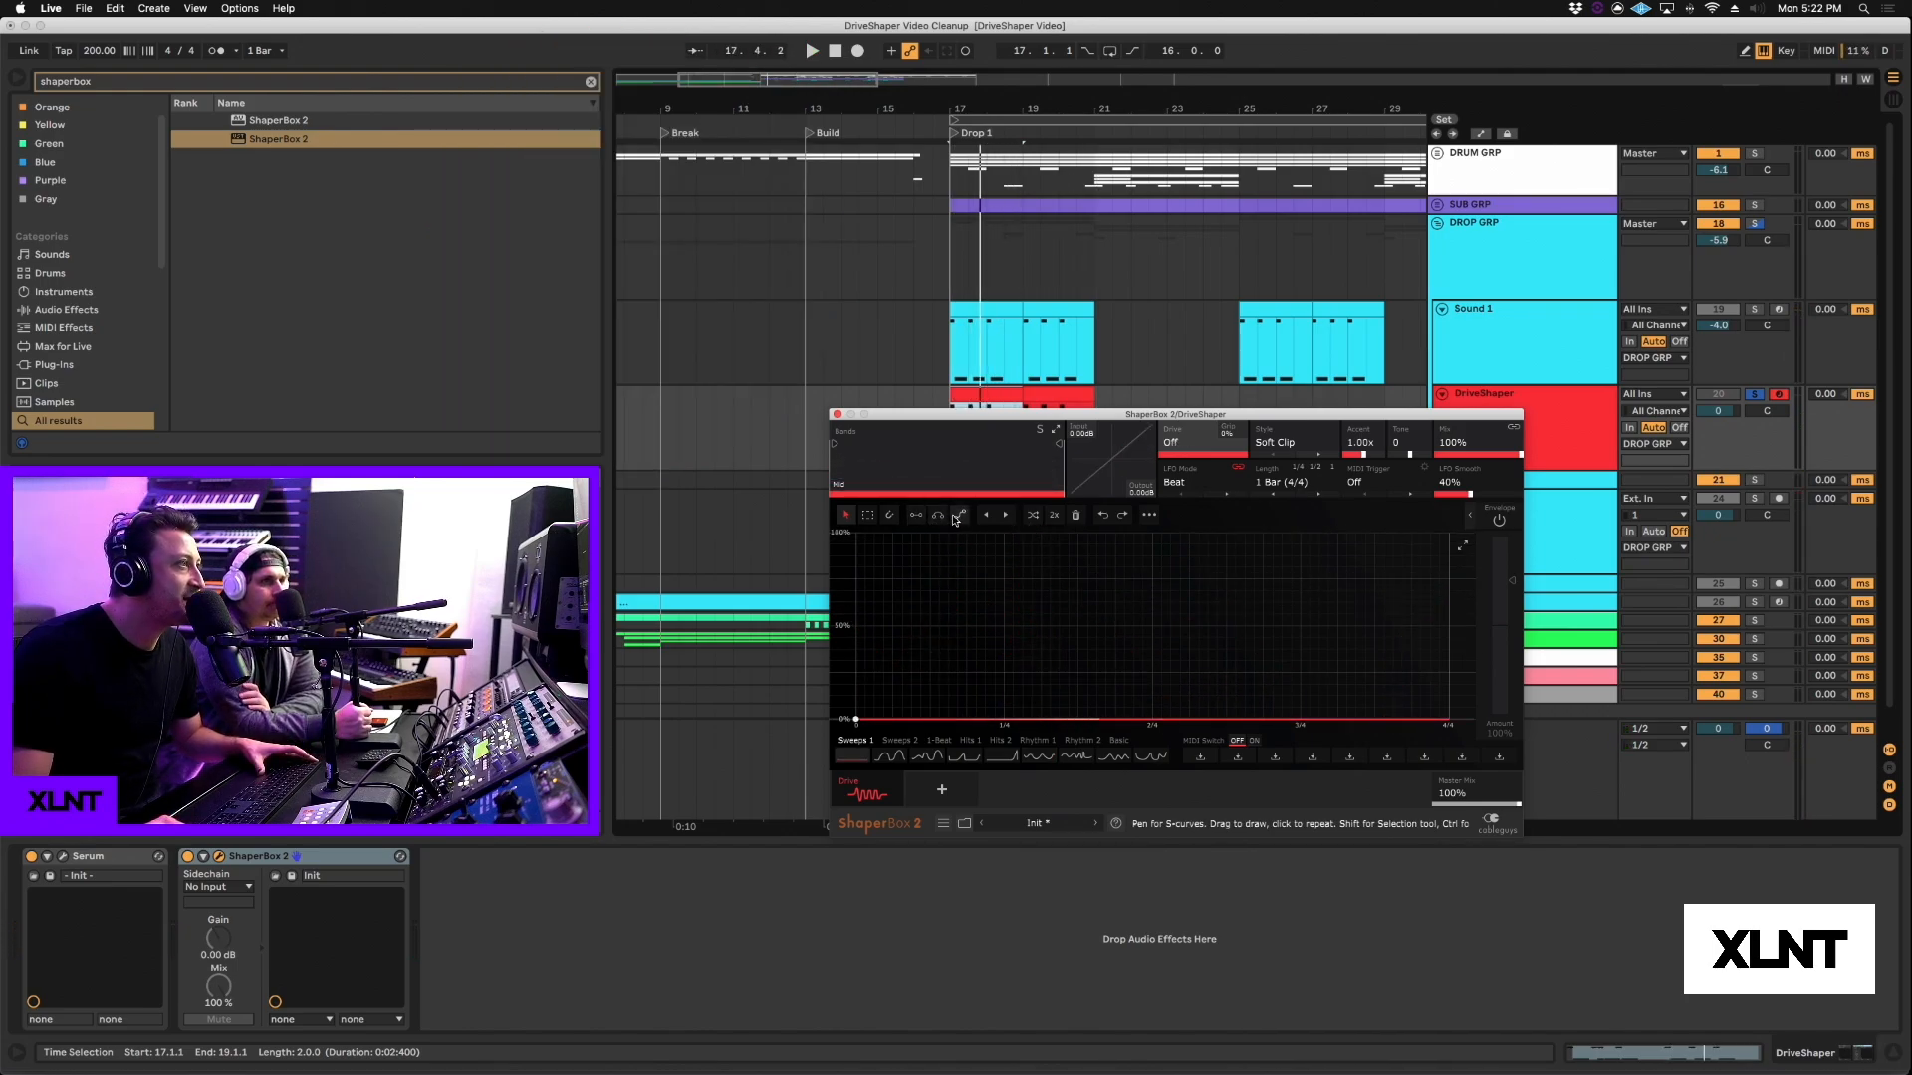
Step: Draw repeating descending ramps from 100% to 0% across the one-bar drive curve, two per beat, and play them
left_click(914, 516)
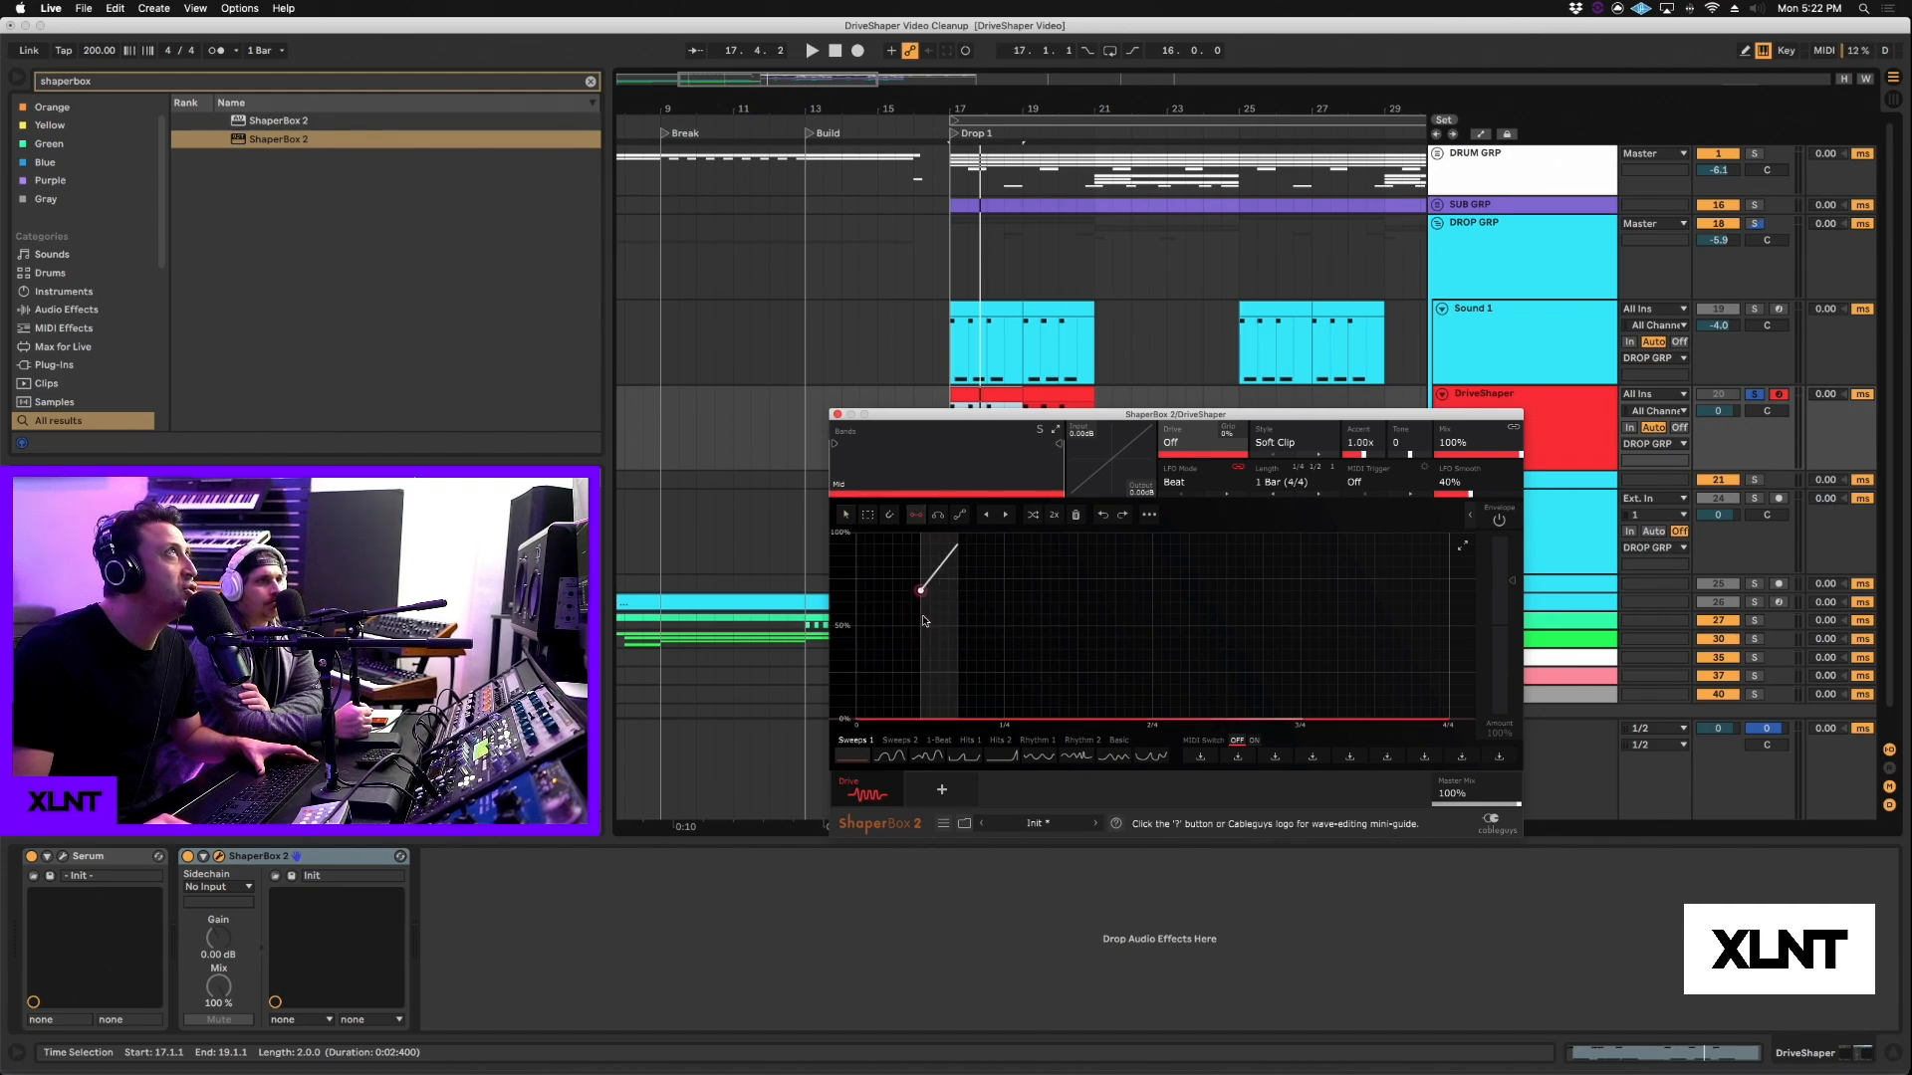
left_click_drag(862, 580, 857, 539)
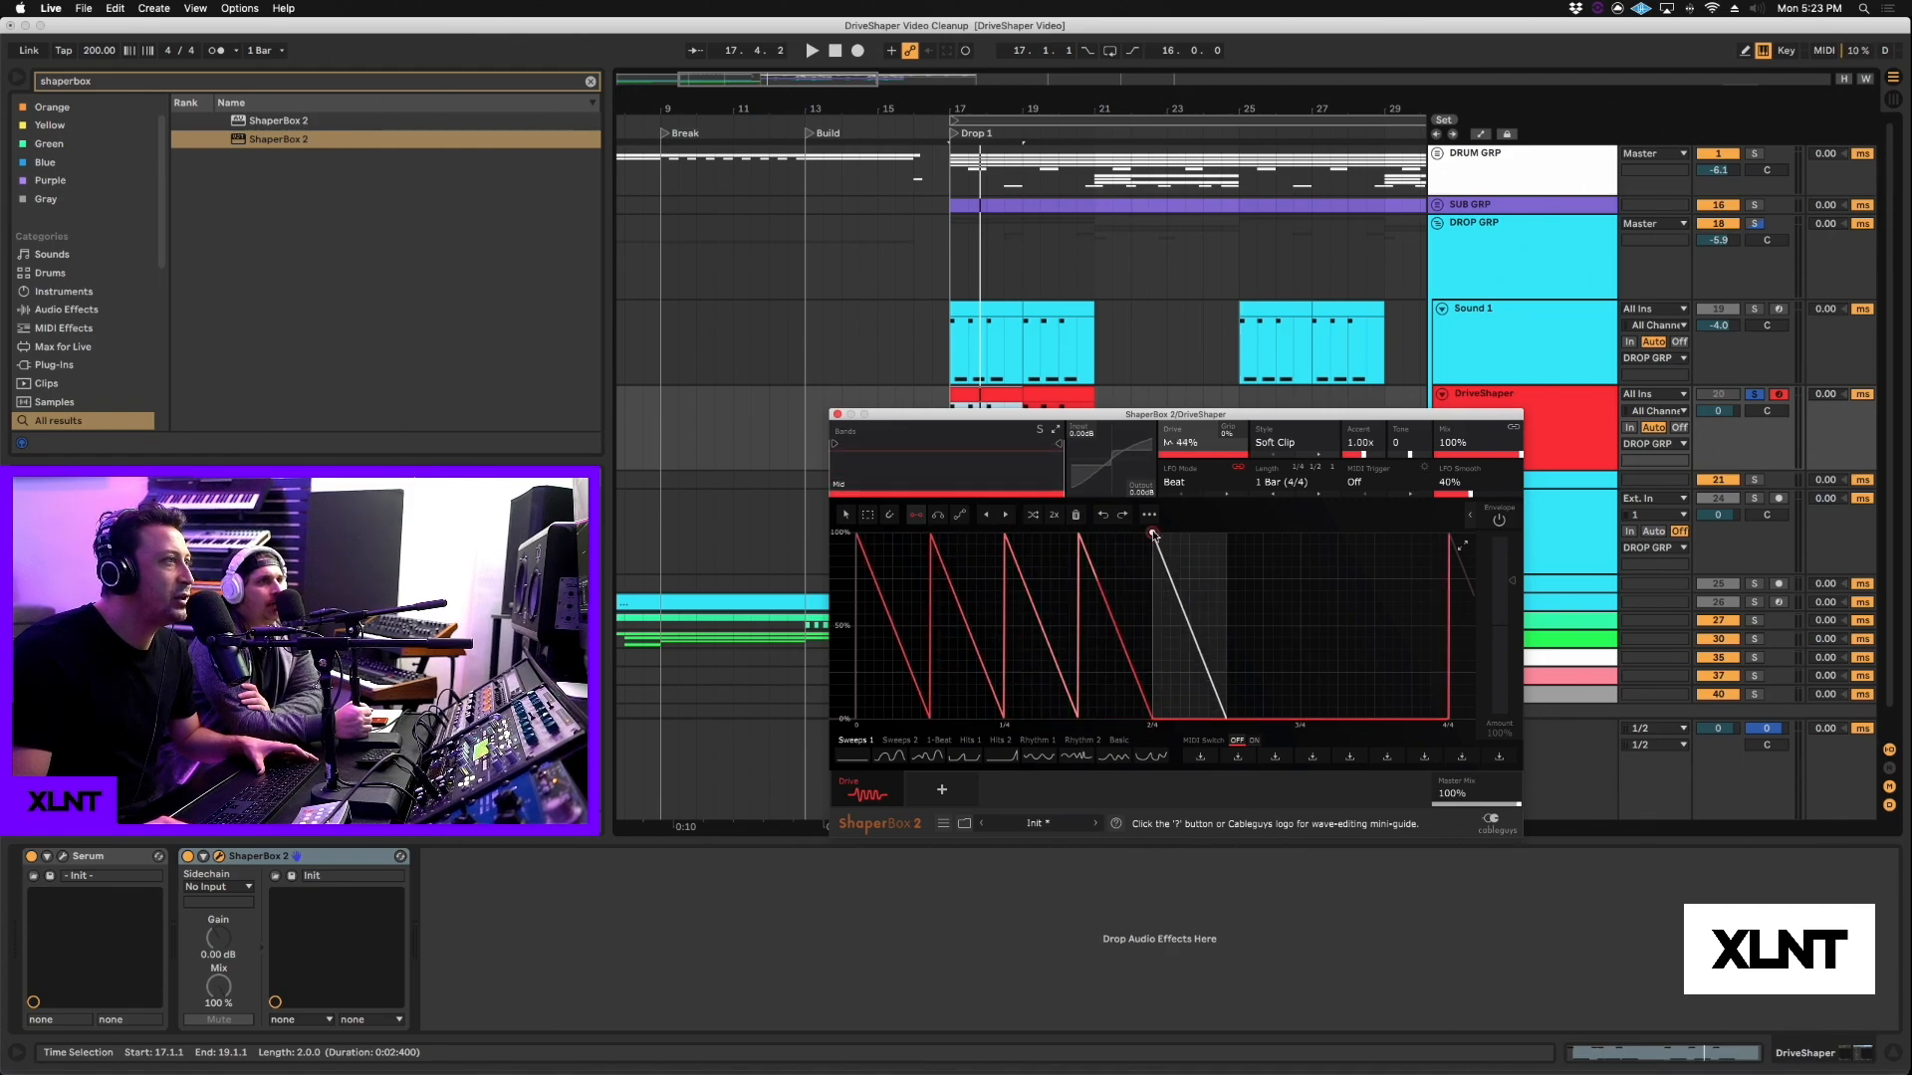
left_click(1301, 535)
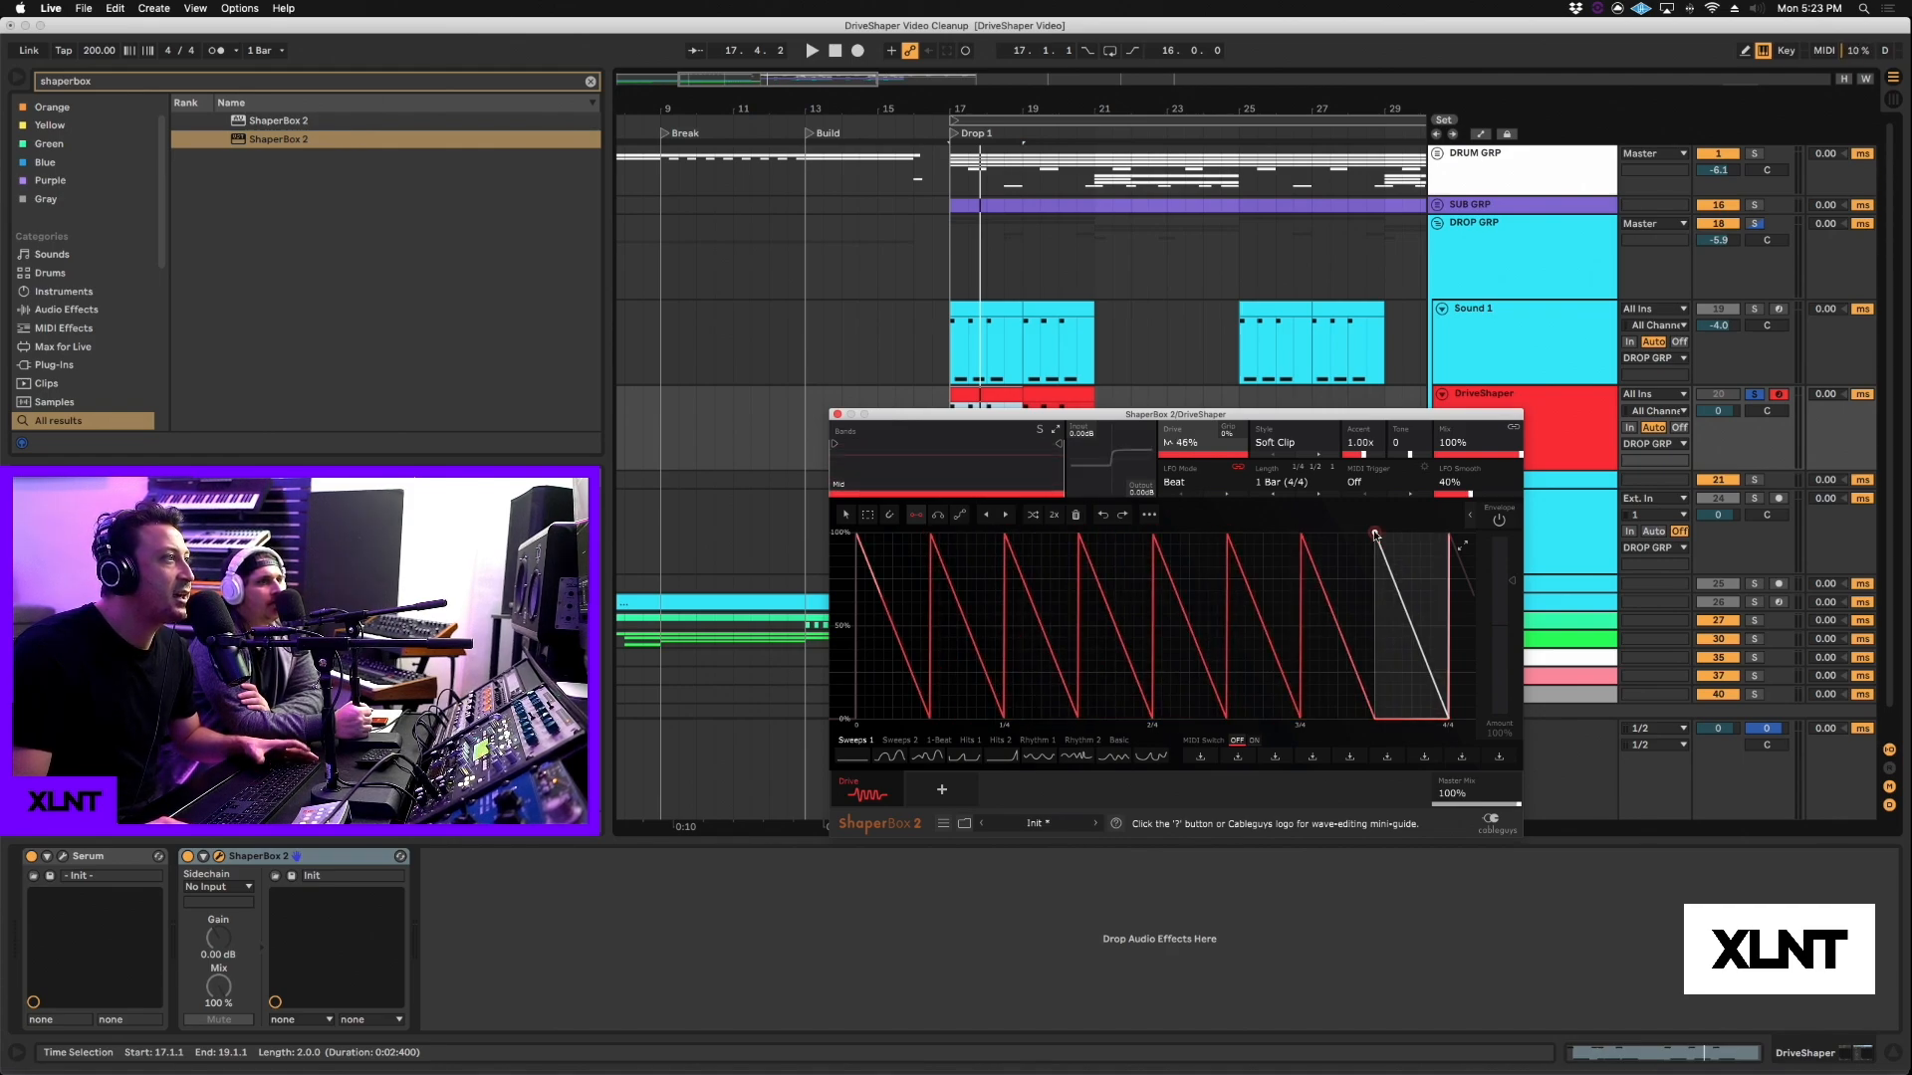
key("space")
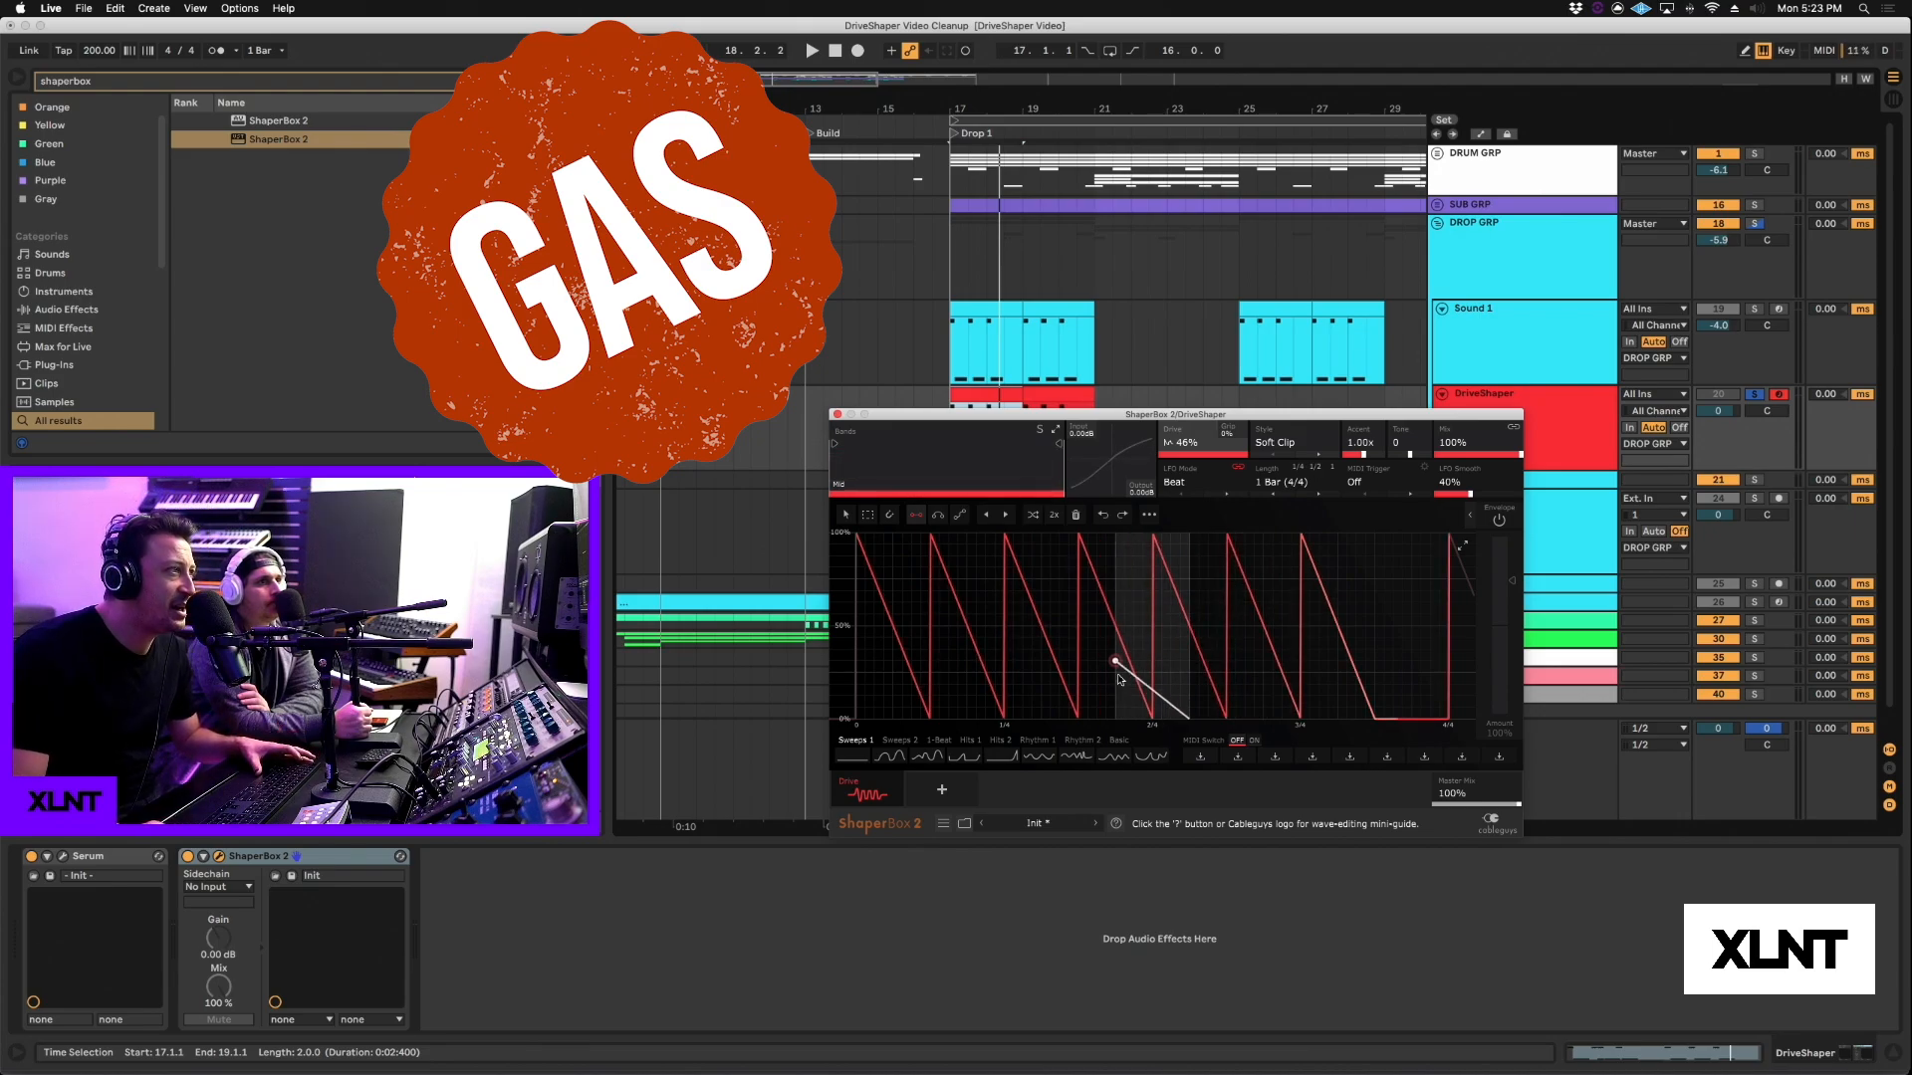
Step: Audition several Rhythm 1 preset waves in the Drive shaper during playback
left_click(1038, 741)
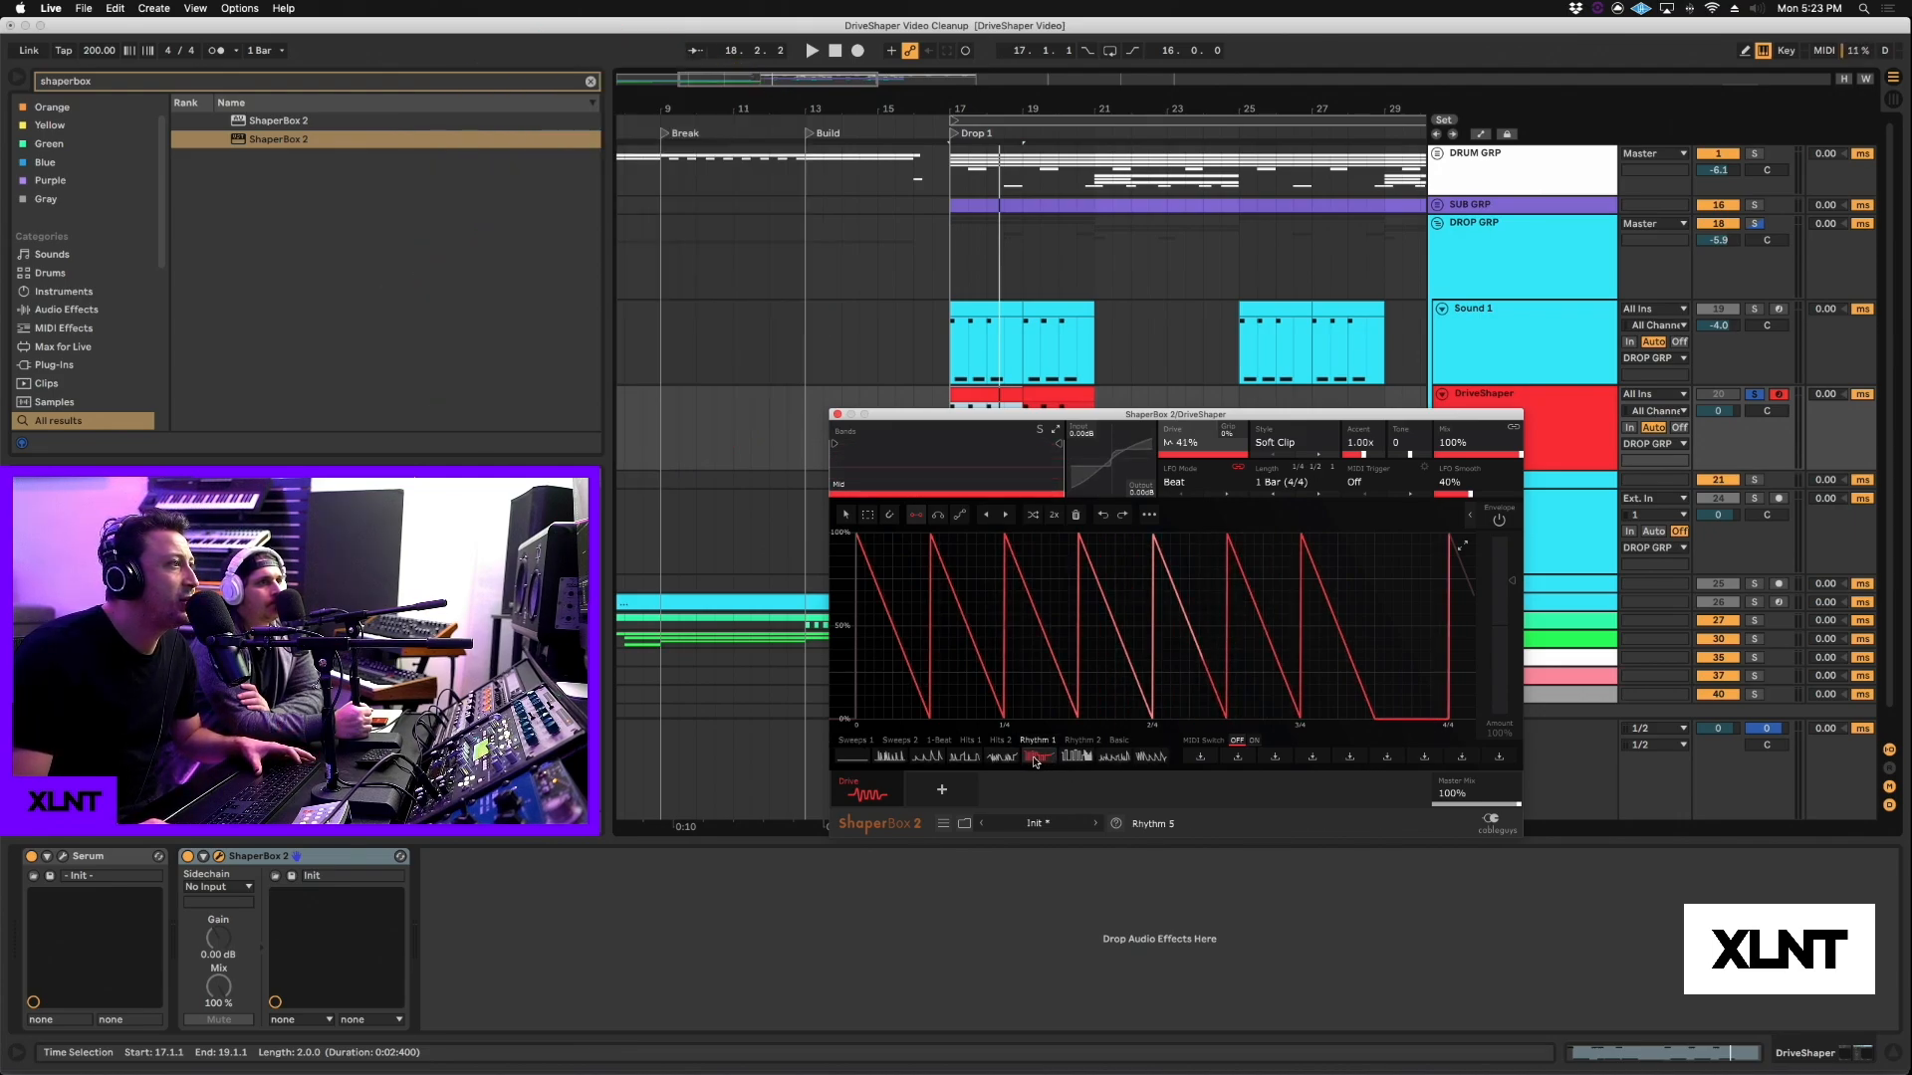
left_click(1036, 760)
key("space")
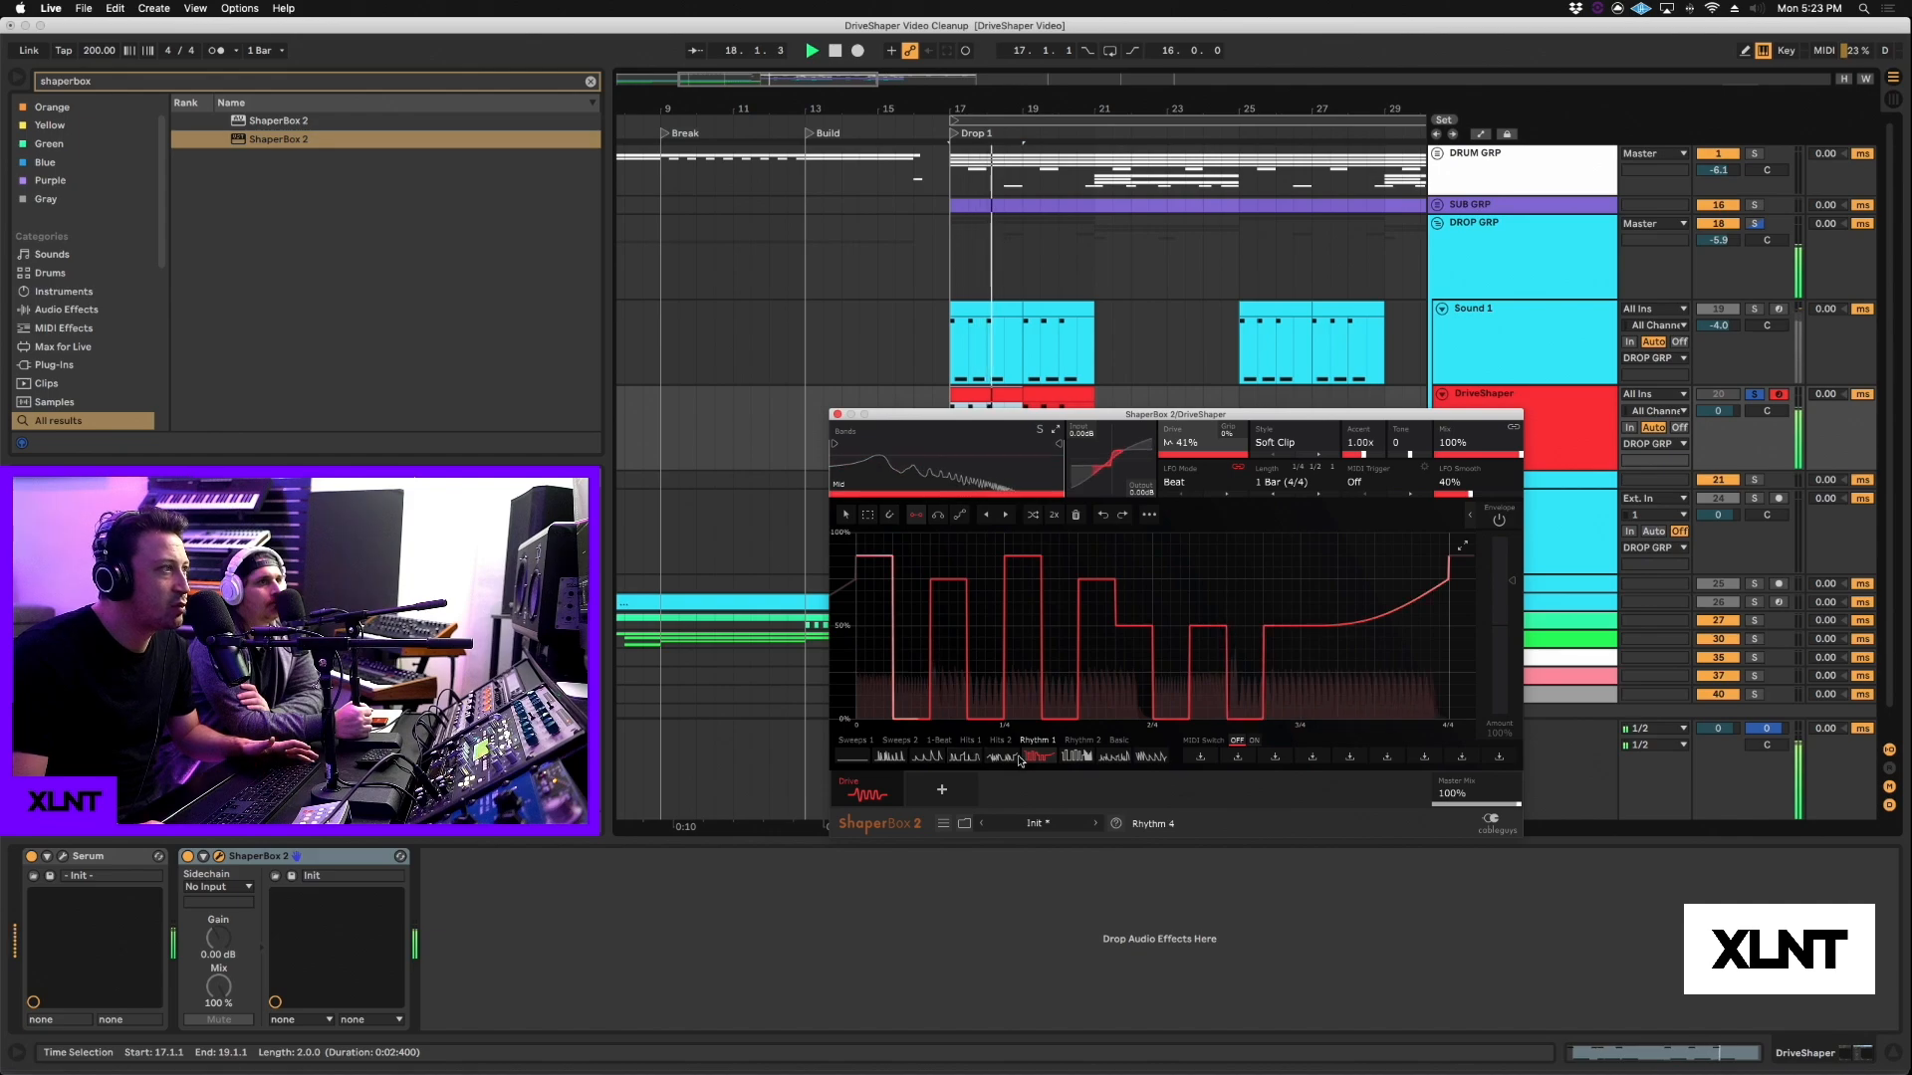
left_click(1076, 757)
left_click(1114, 757)
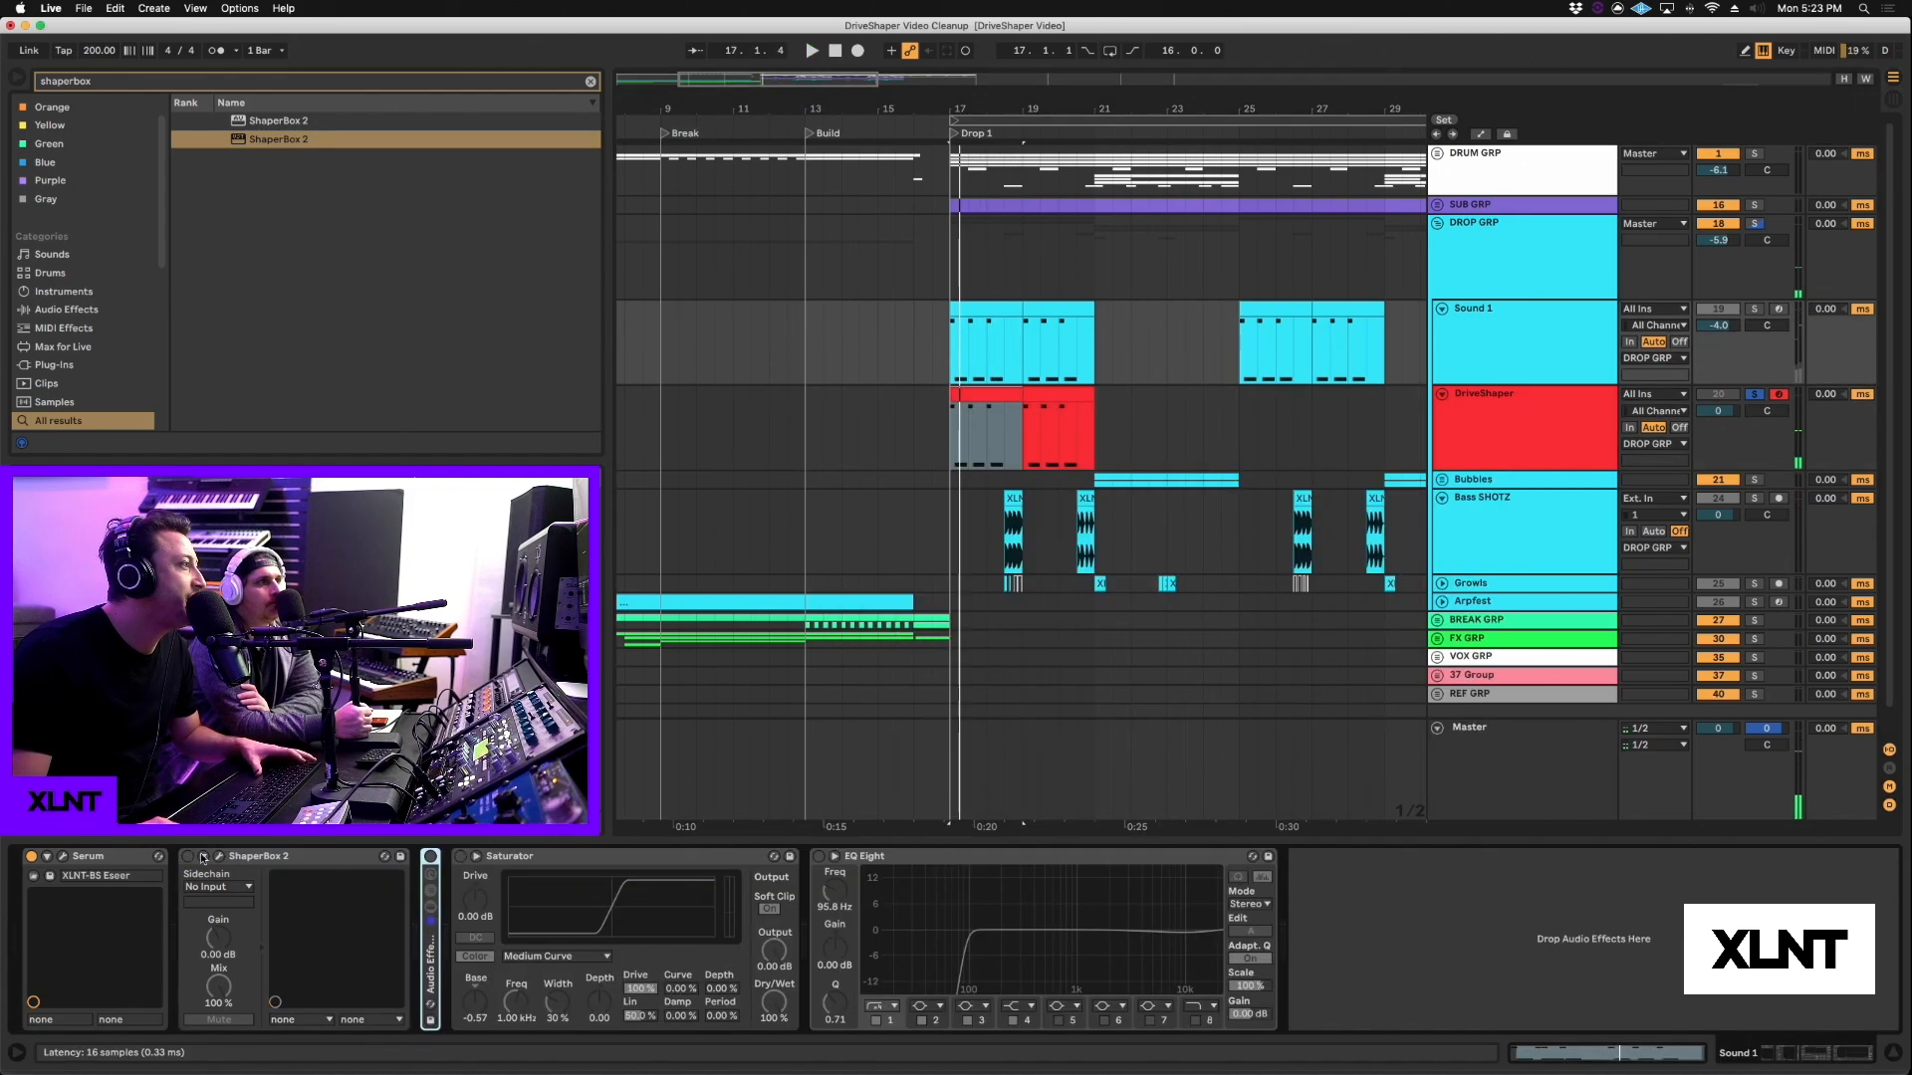
Step: Inspect the four-bar drive curve in the Sound 1 track's ShaperBox 2, and return to the DriveShaper track
left_click(219, 859)
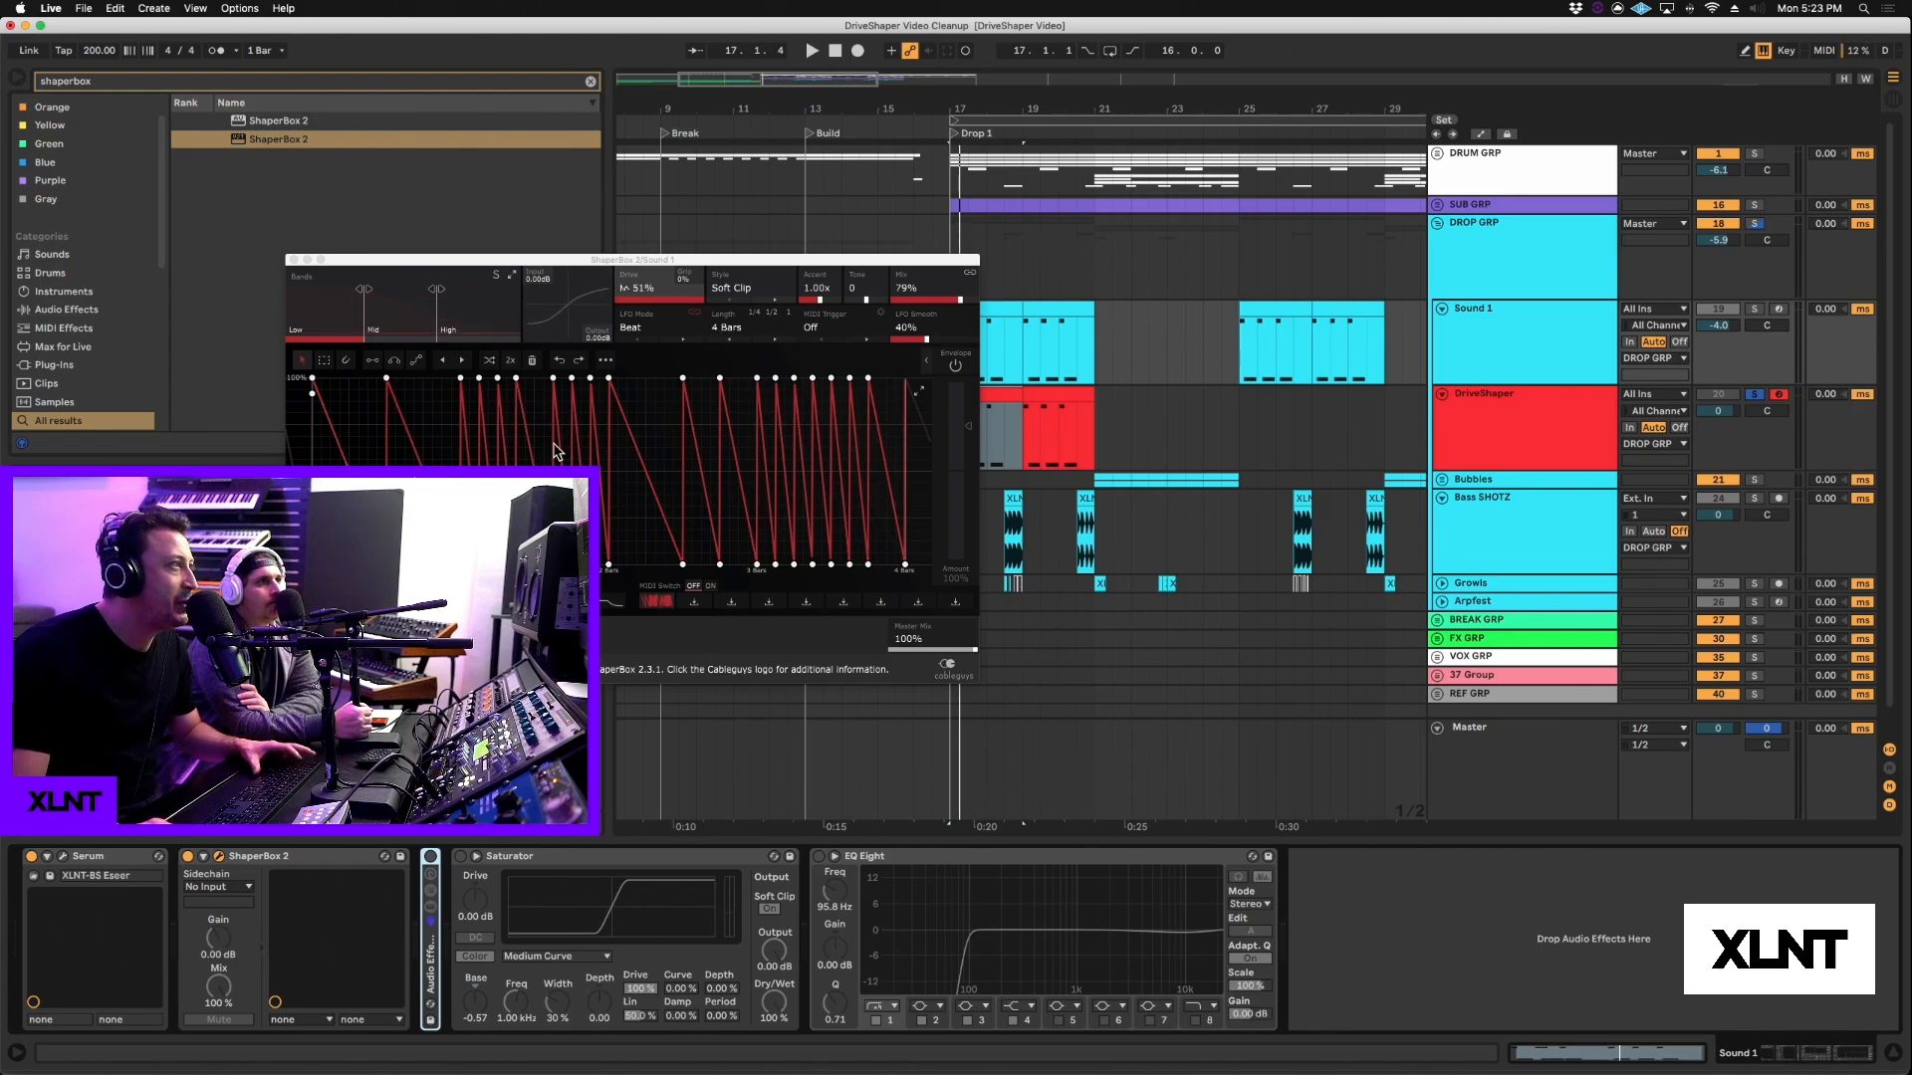
left_click(294, 261)
left_click(1484, 415)
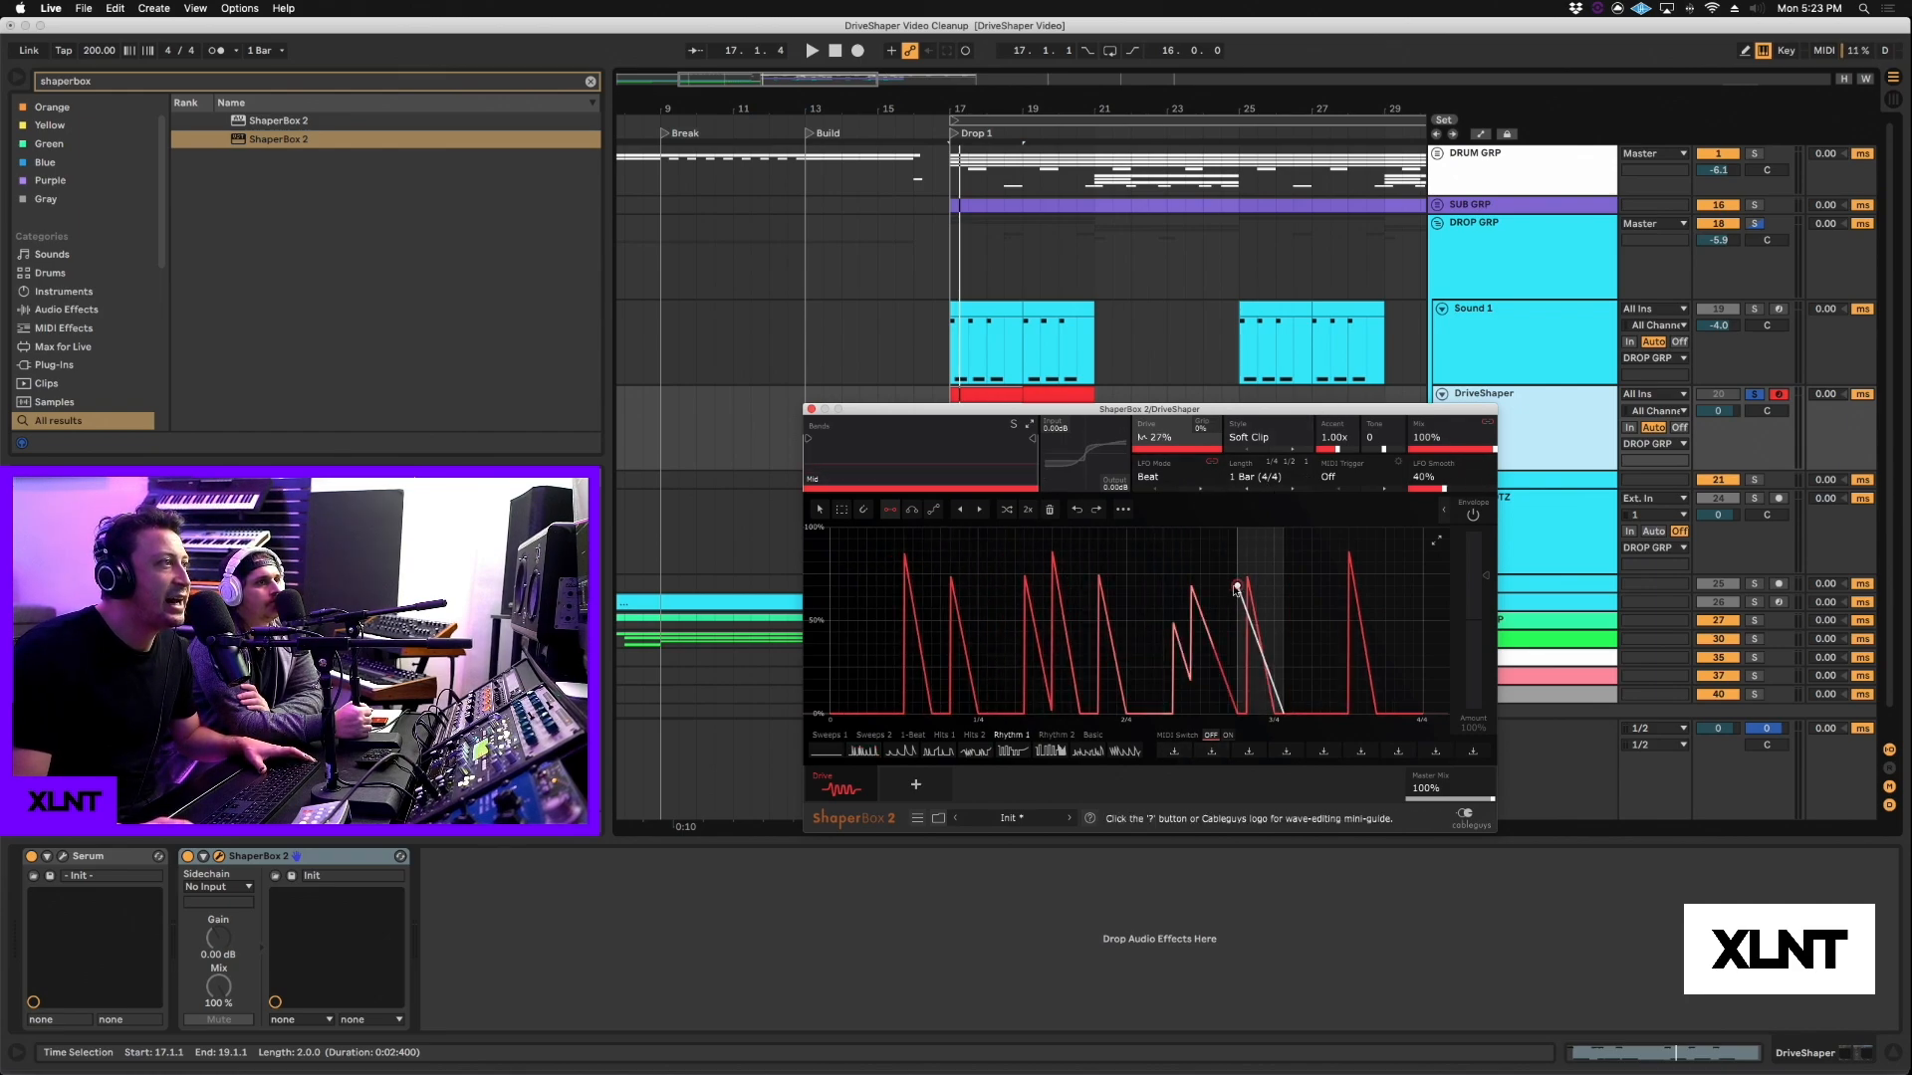
Step: Play the rhythm wave and replace it with eight descending ramps from 100% to 0% across the bar
left_click(1174, 752)
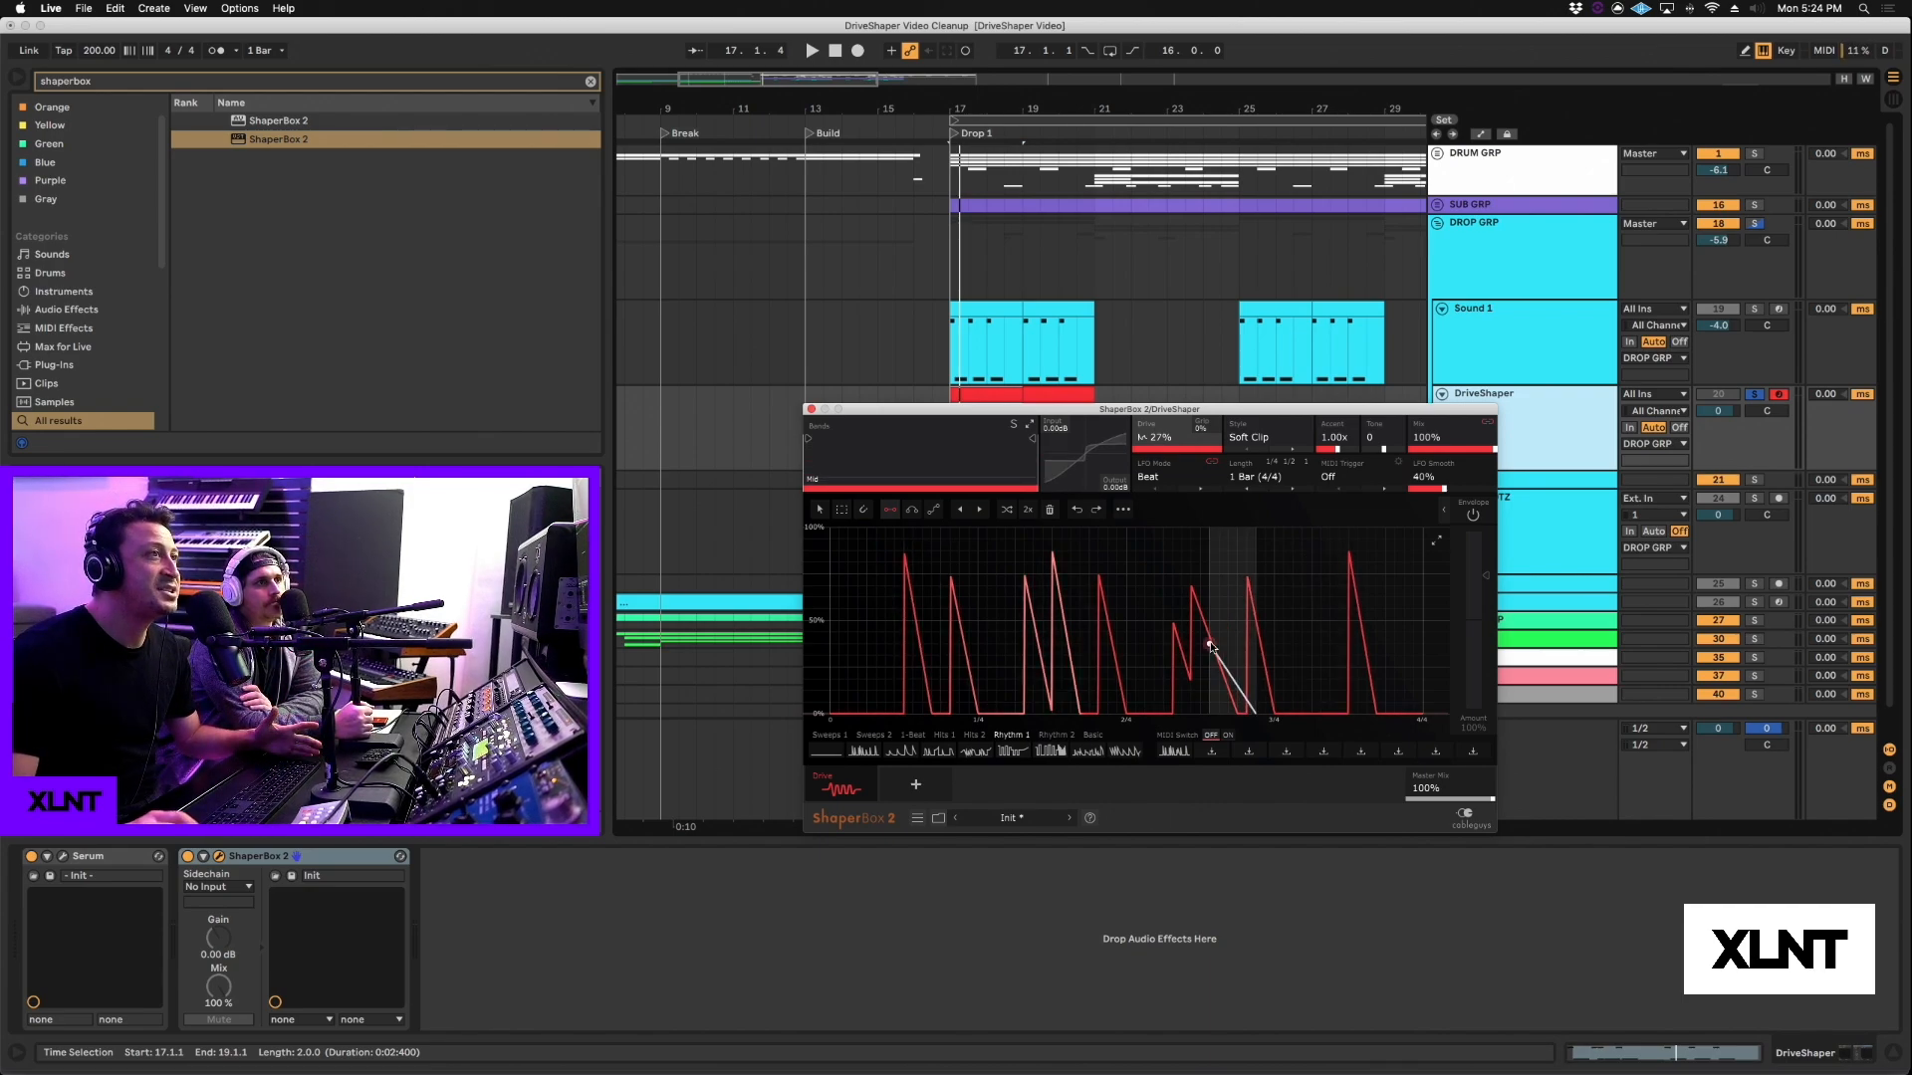
key("space")
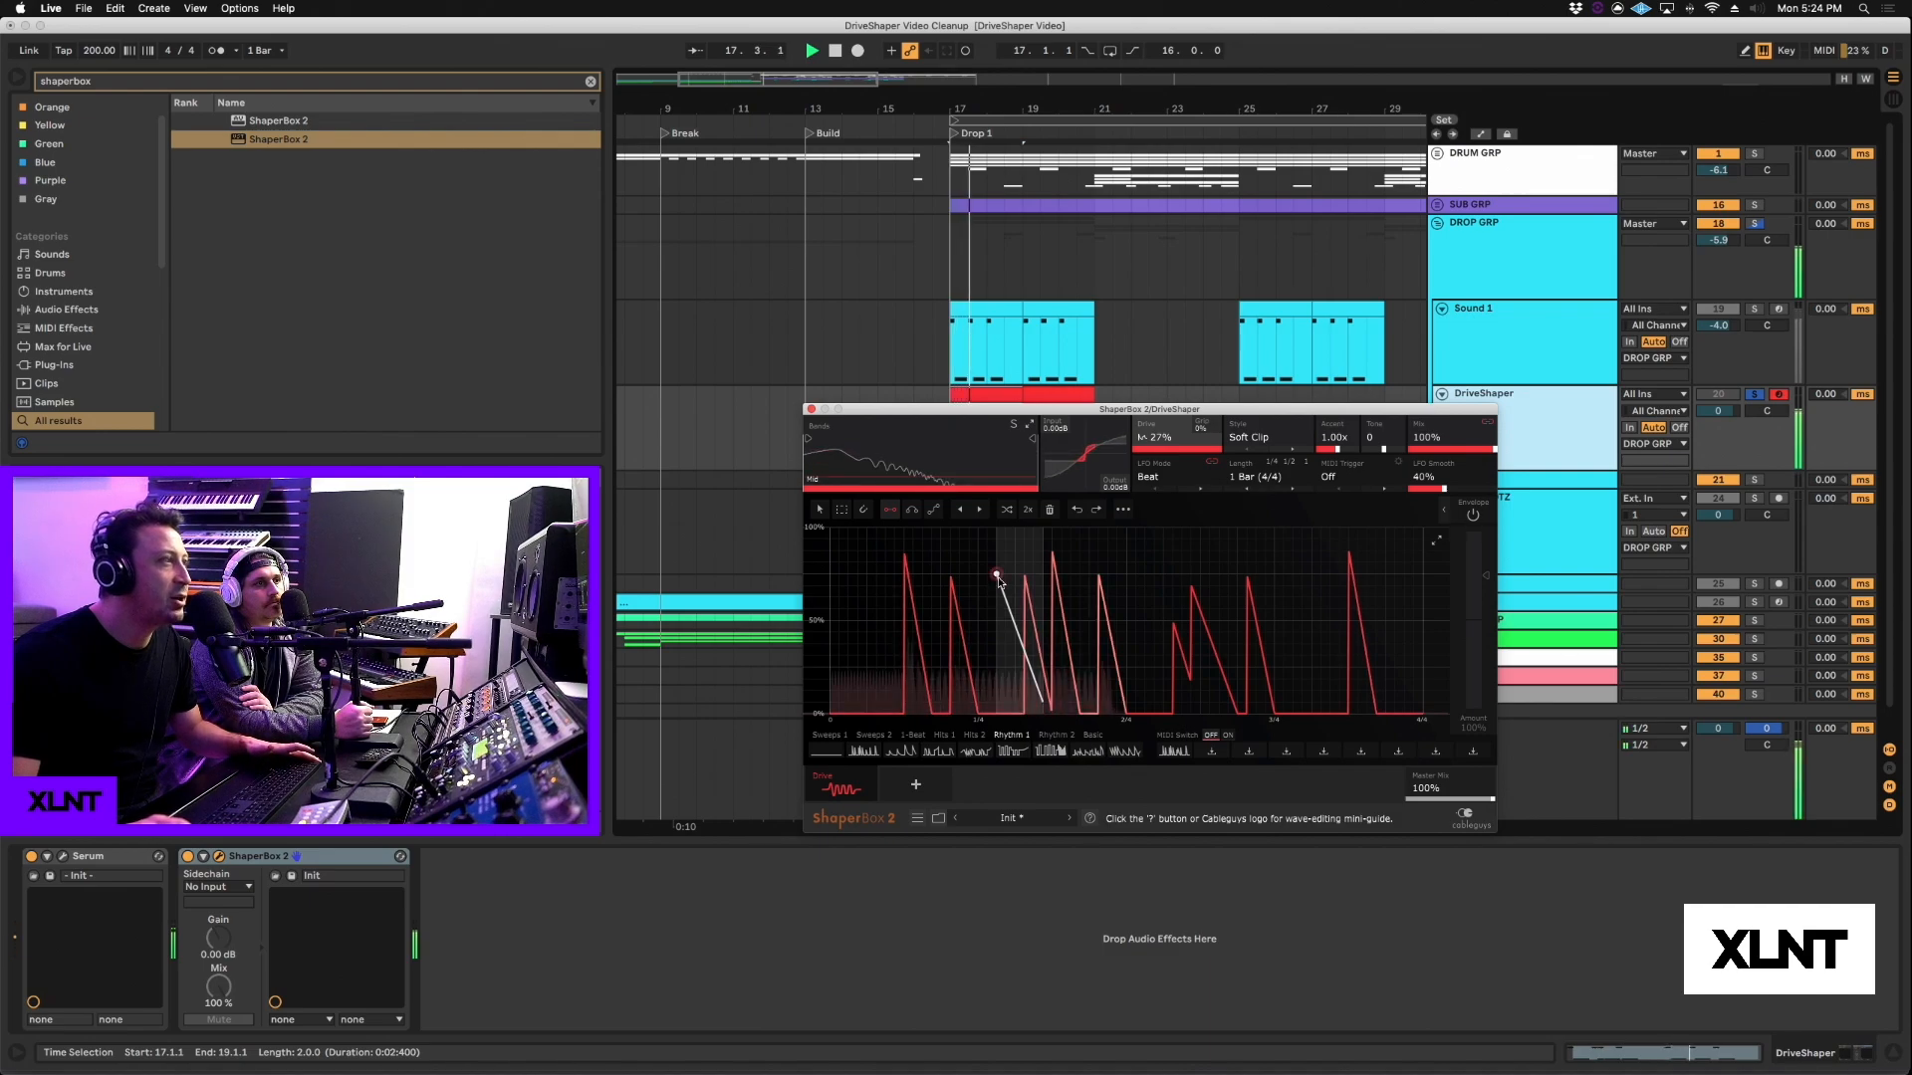
left_click_drag(832, 530, 903, 714)
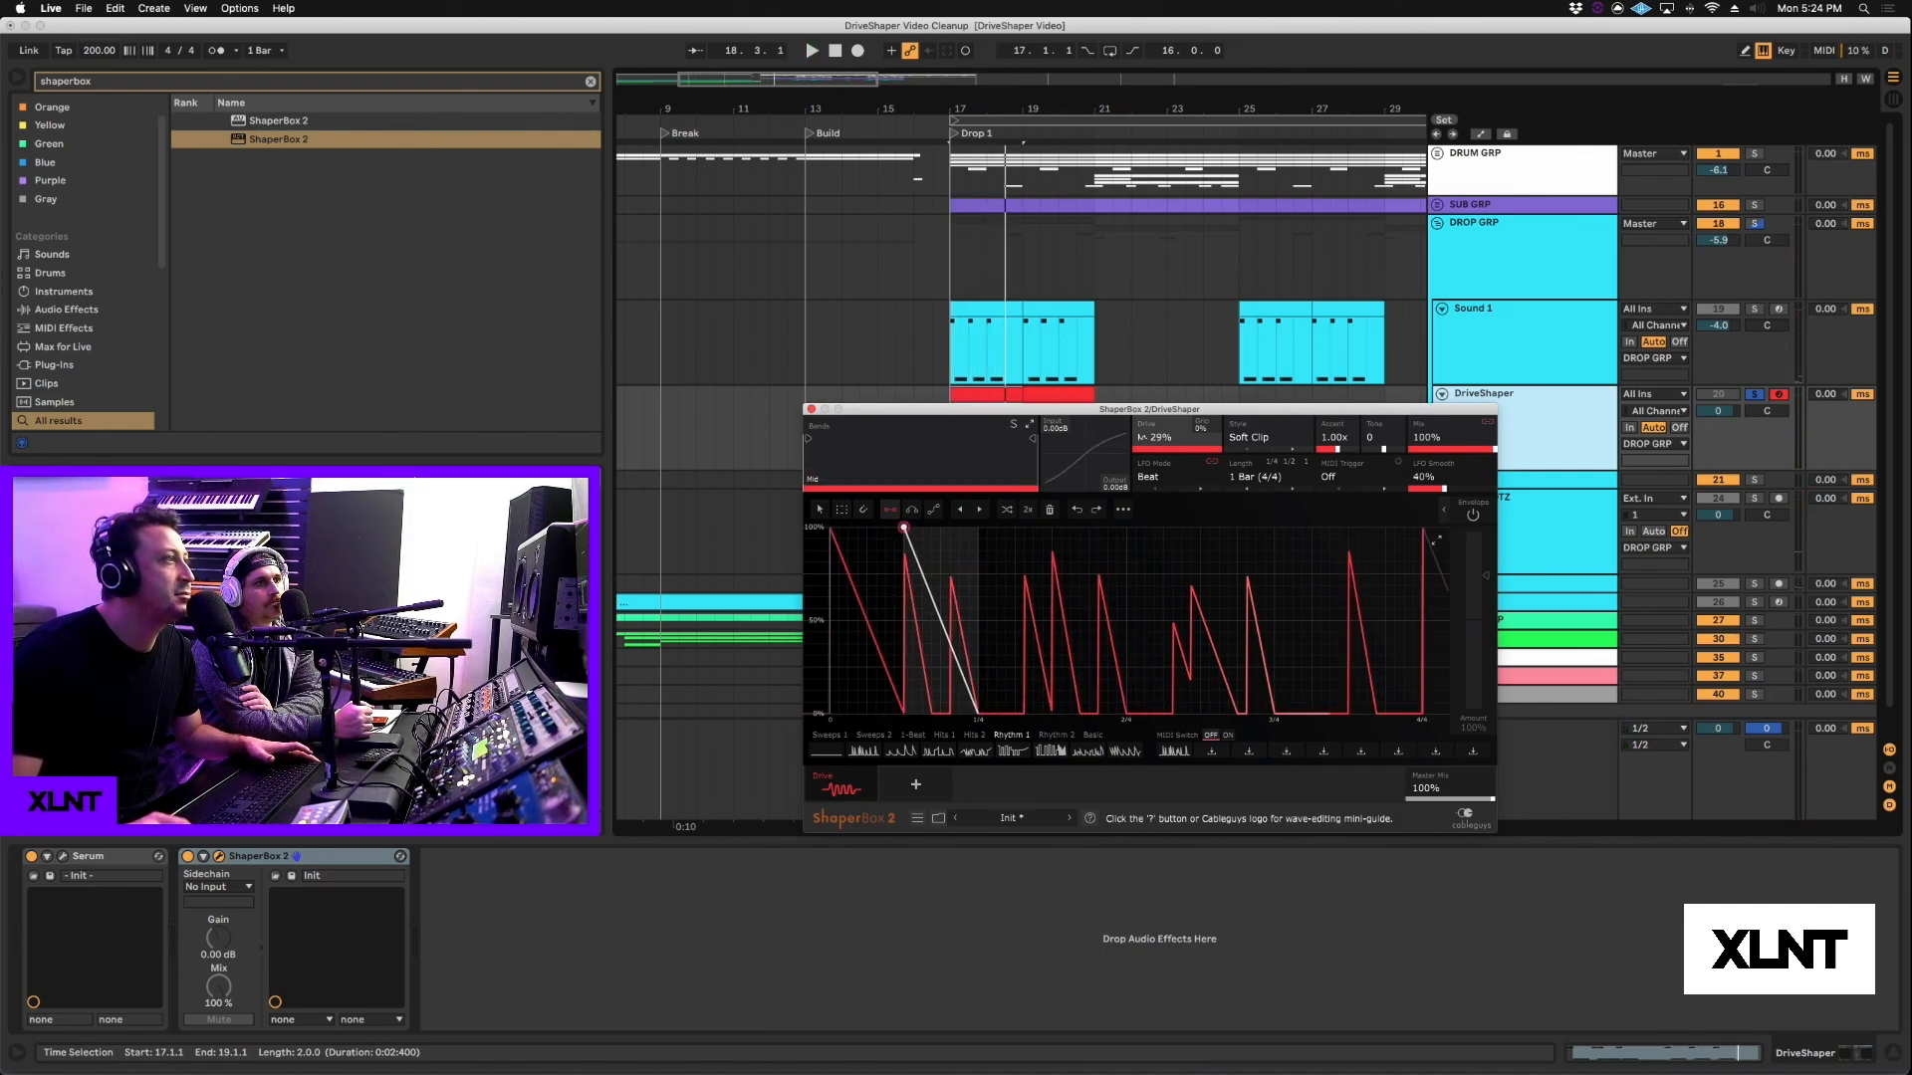
left_click(1052, 529)
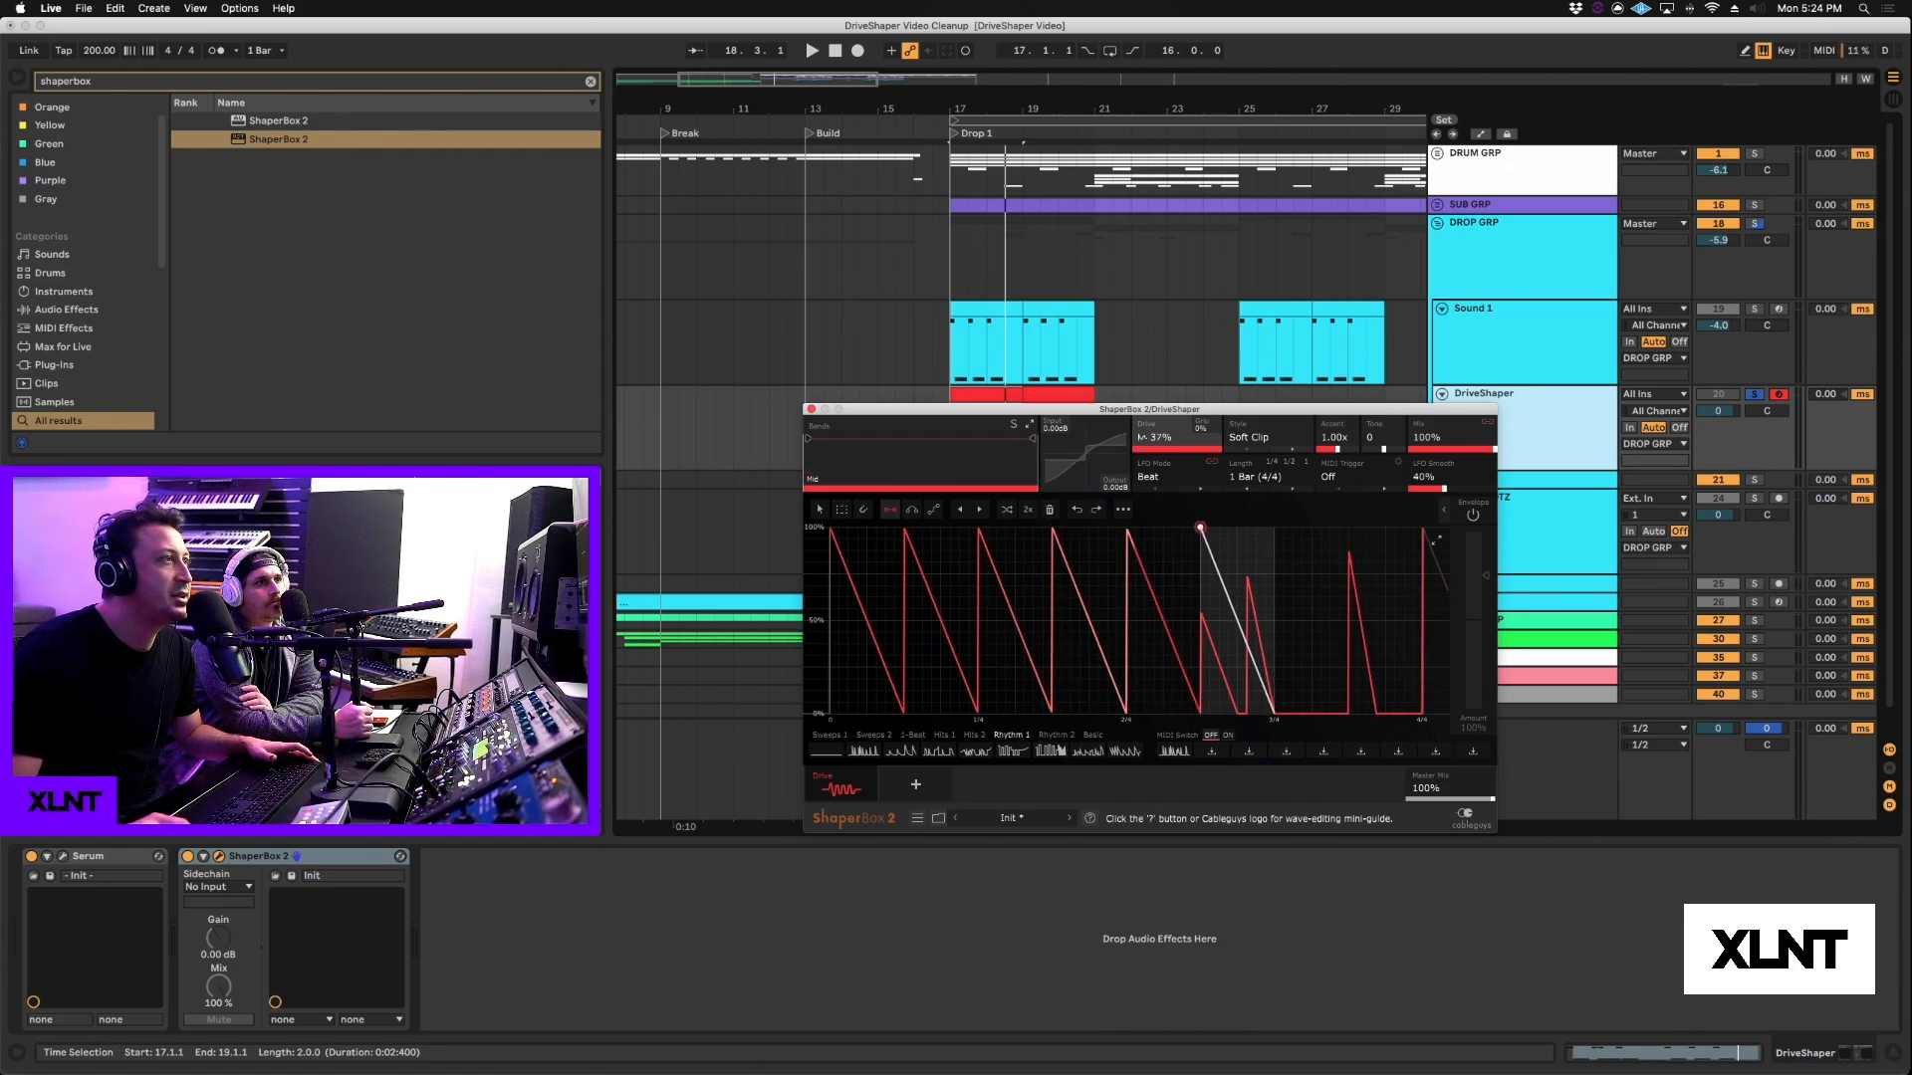
left_click(1200, 527)
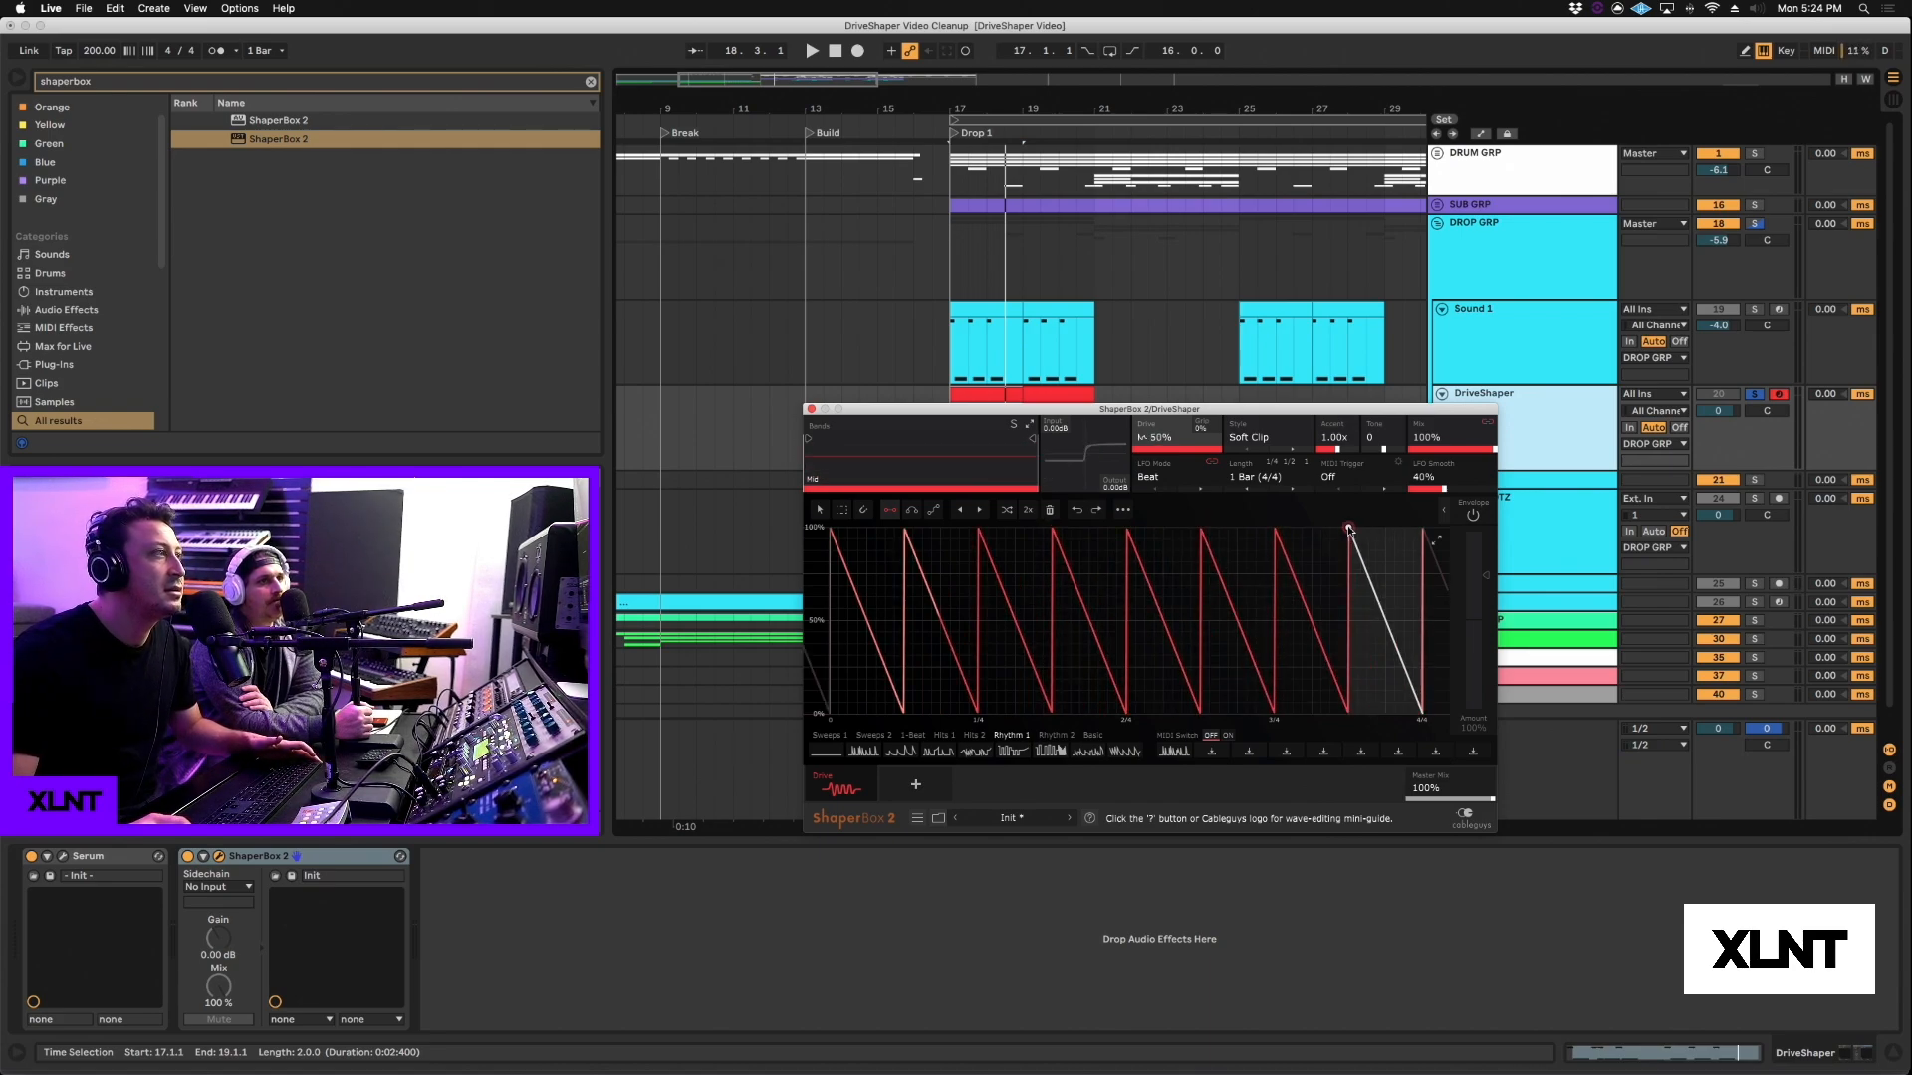
left_click(1350, 529)
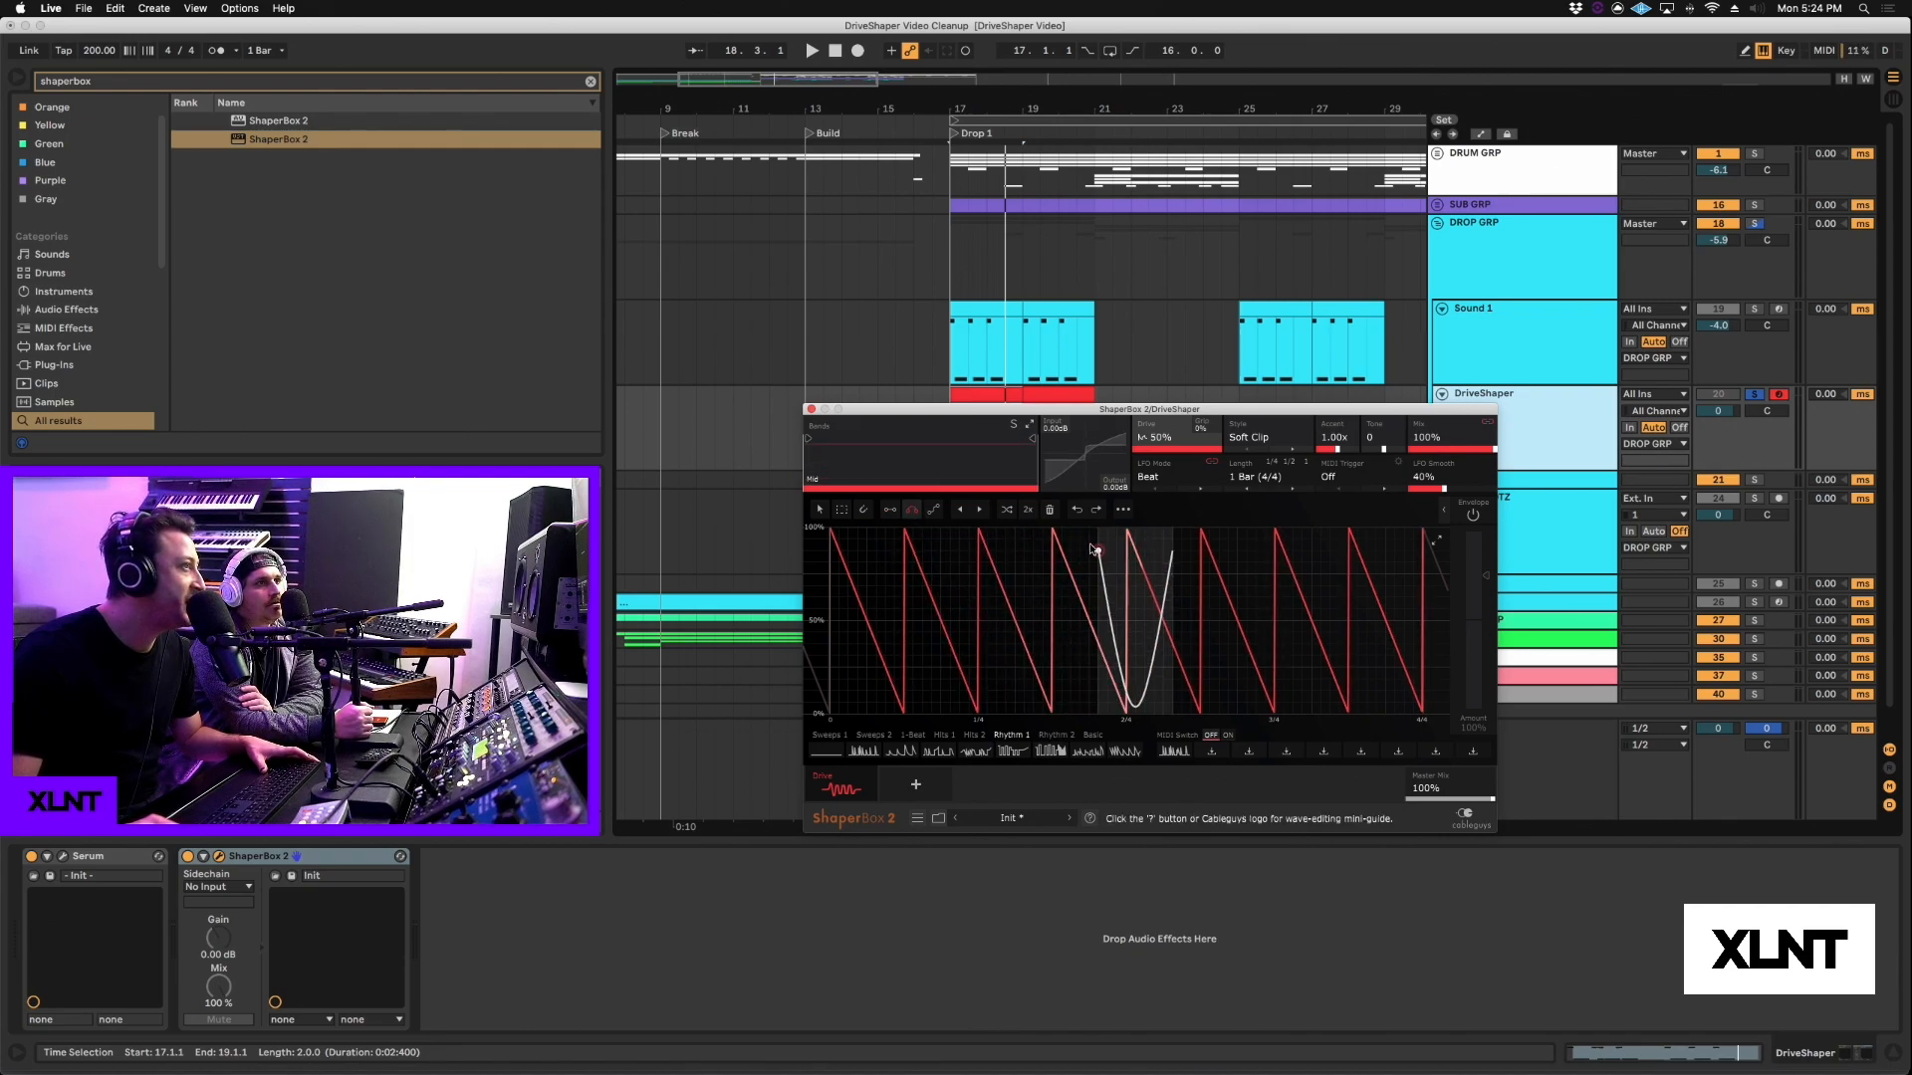
Step: Play the DriveShaper clip with the repeating ramp curve, moving the plugin window clear of the clips
left_click(887, 513)
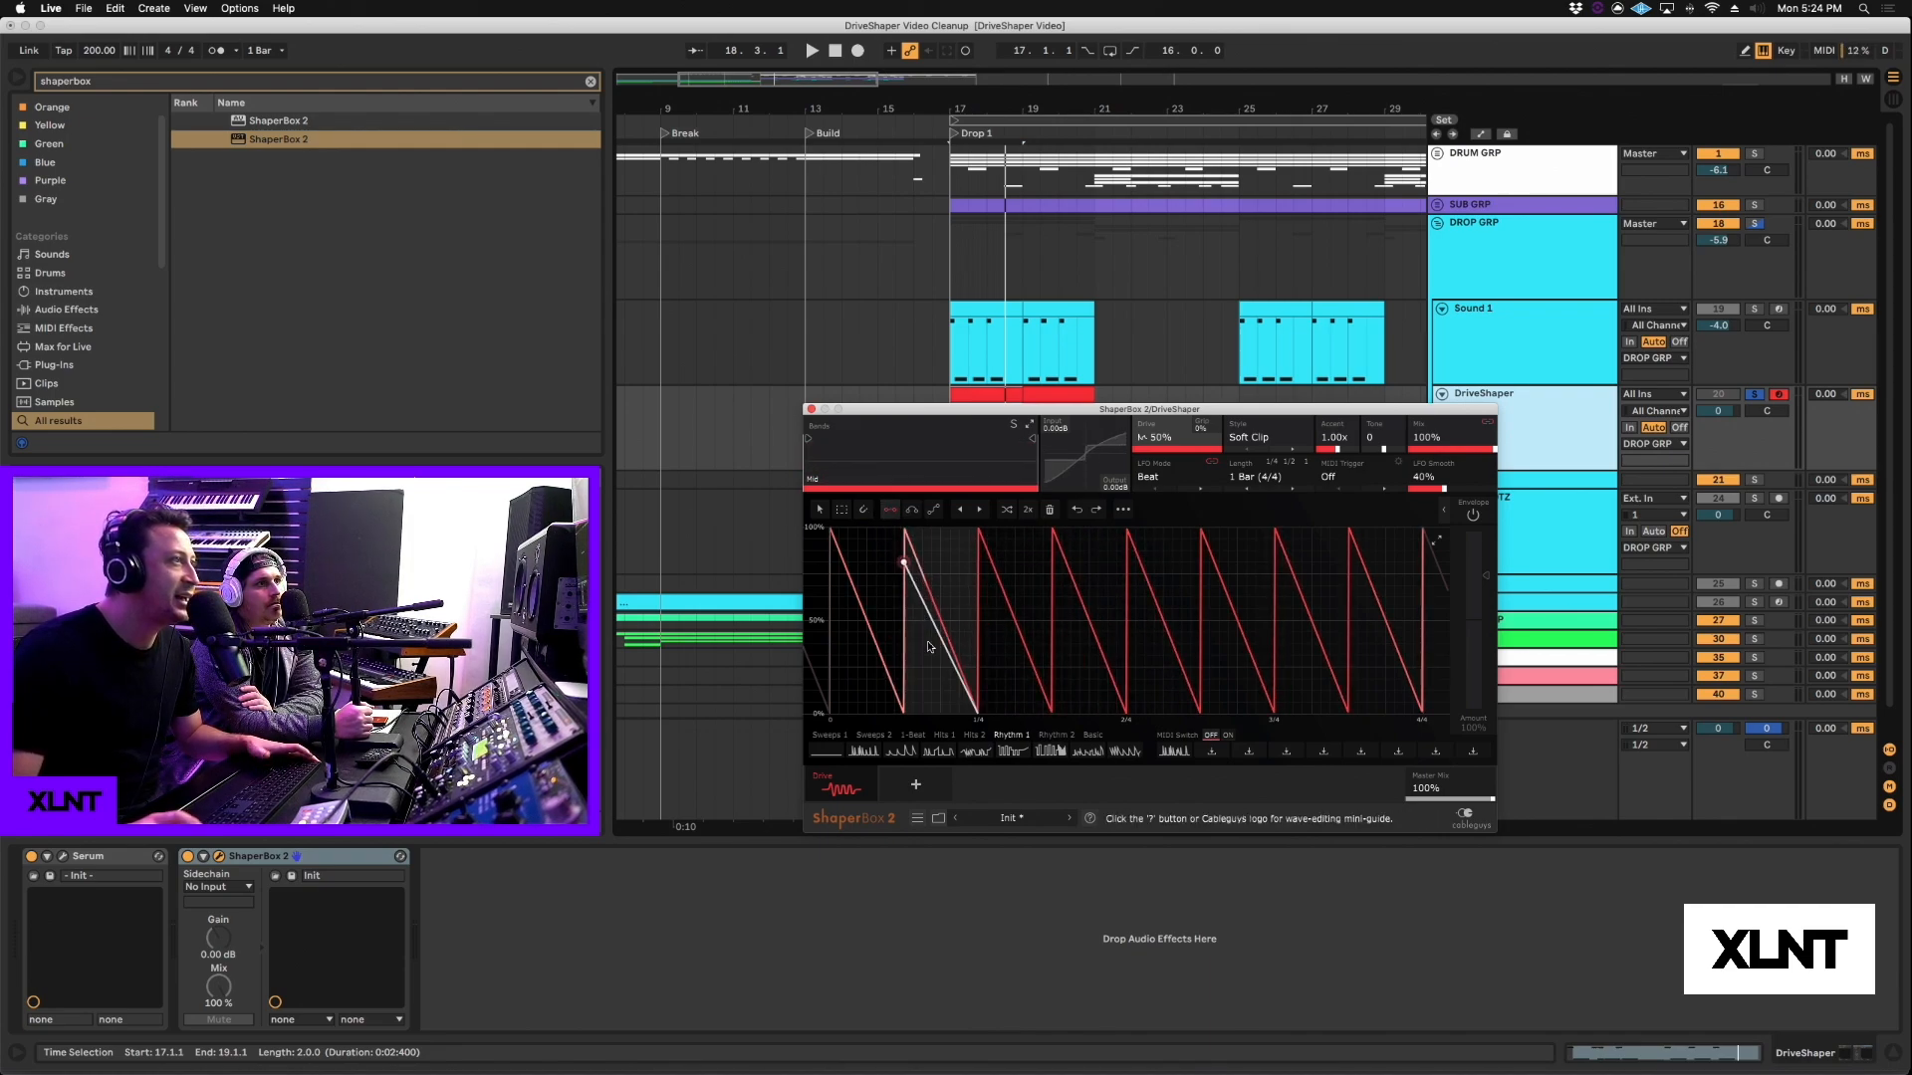
key("space")
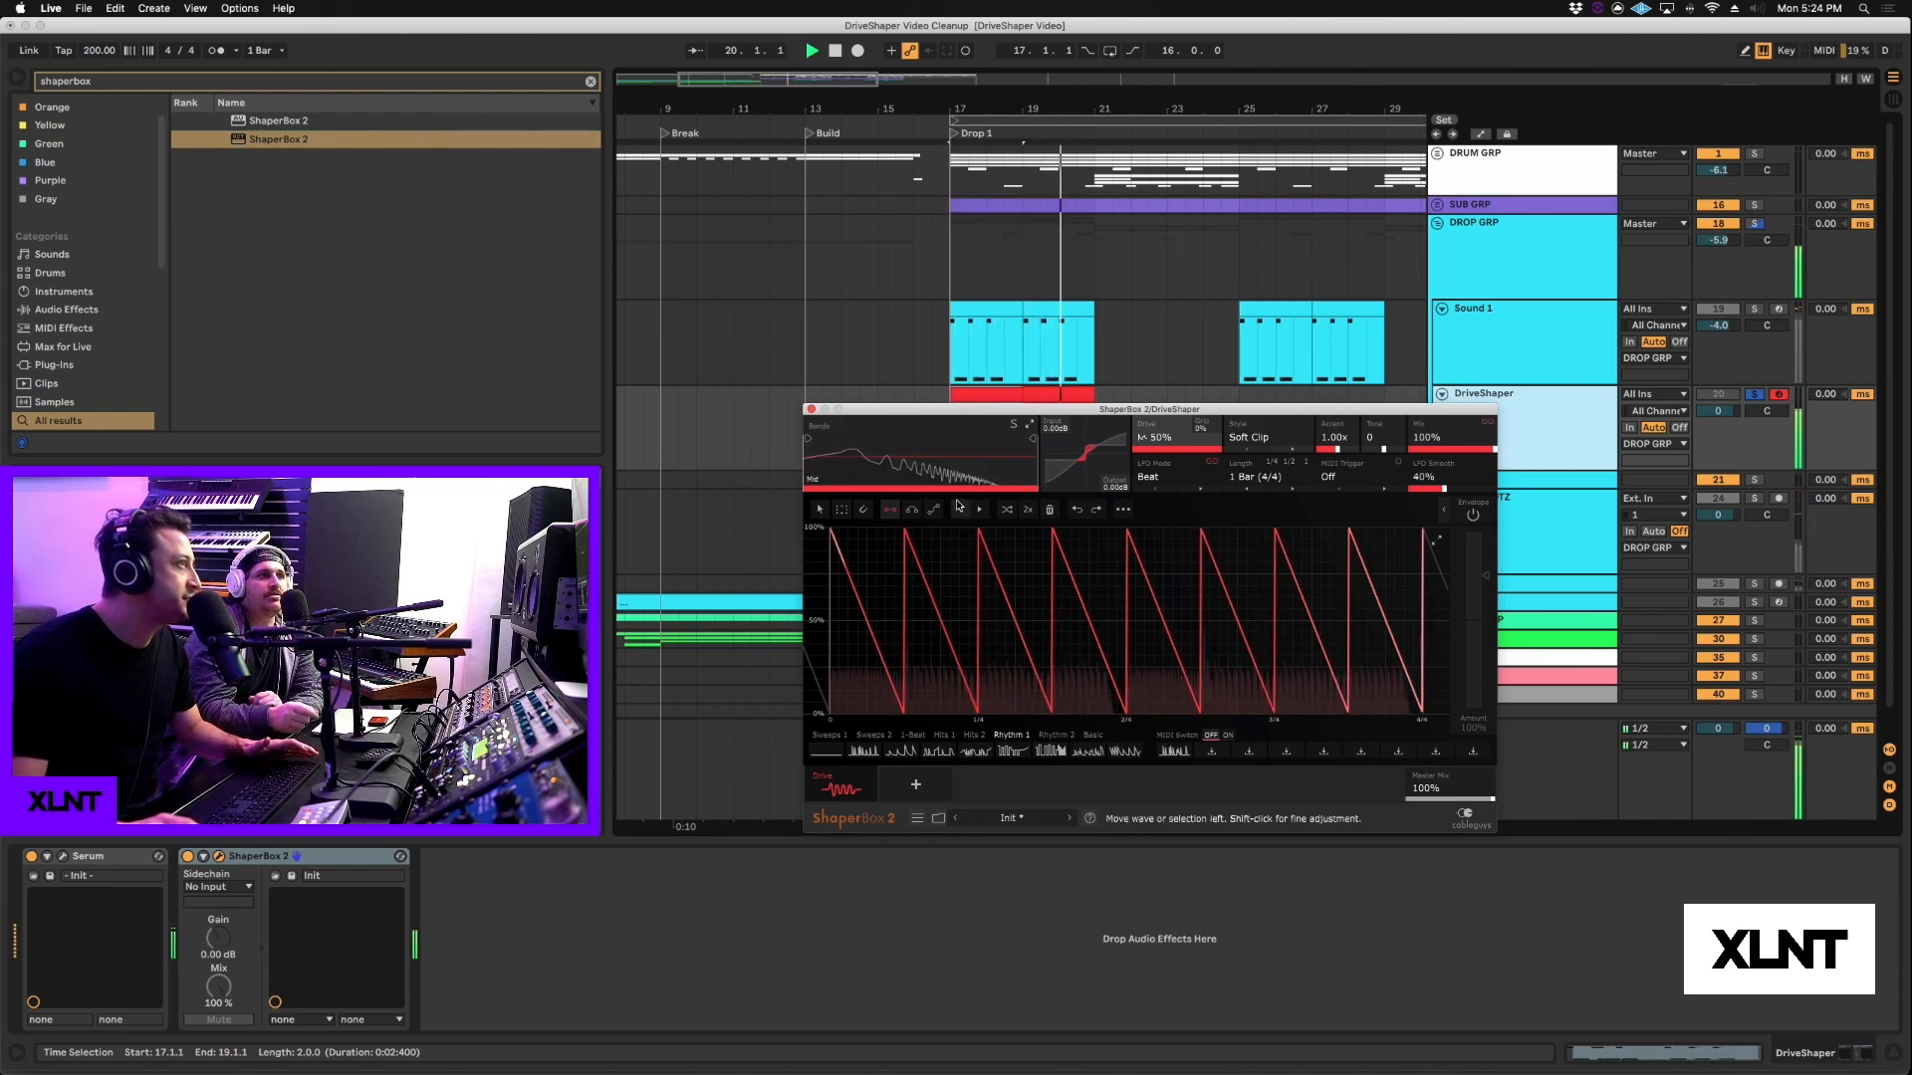
key("space")
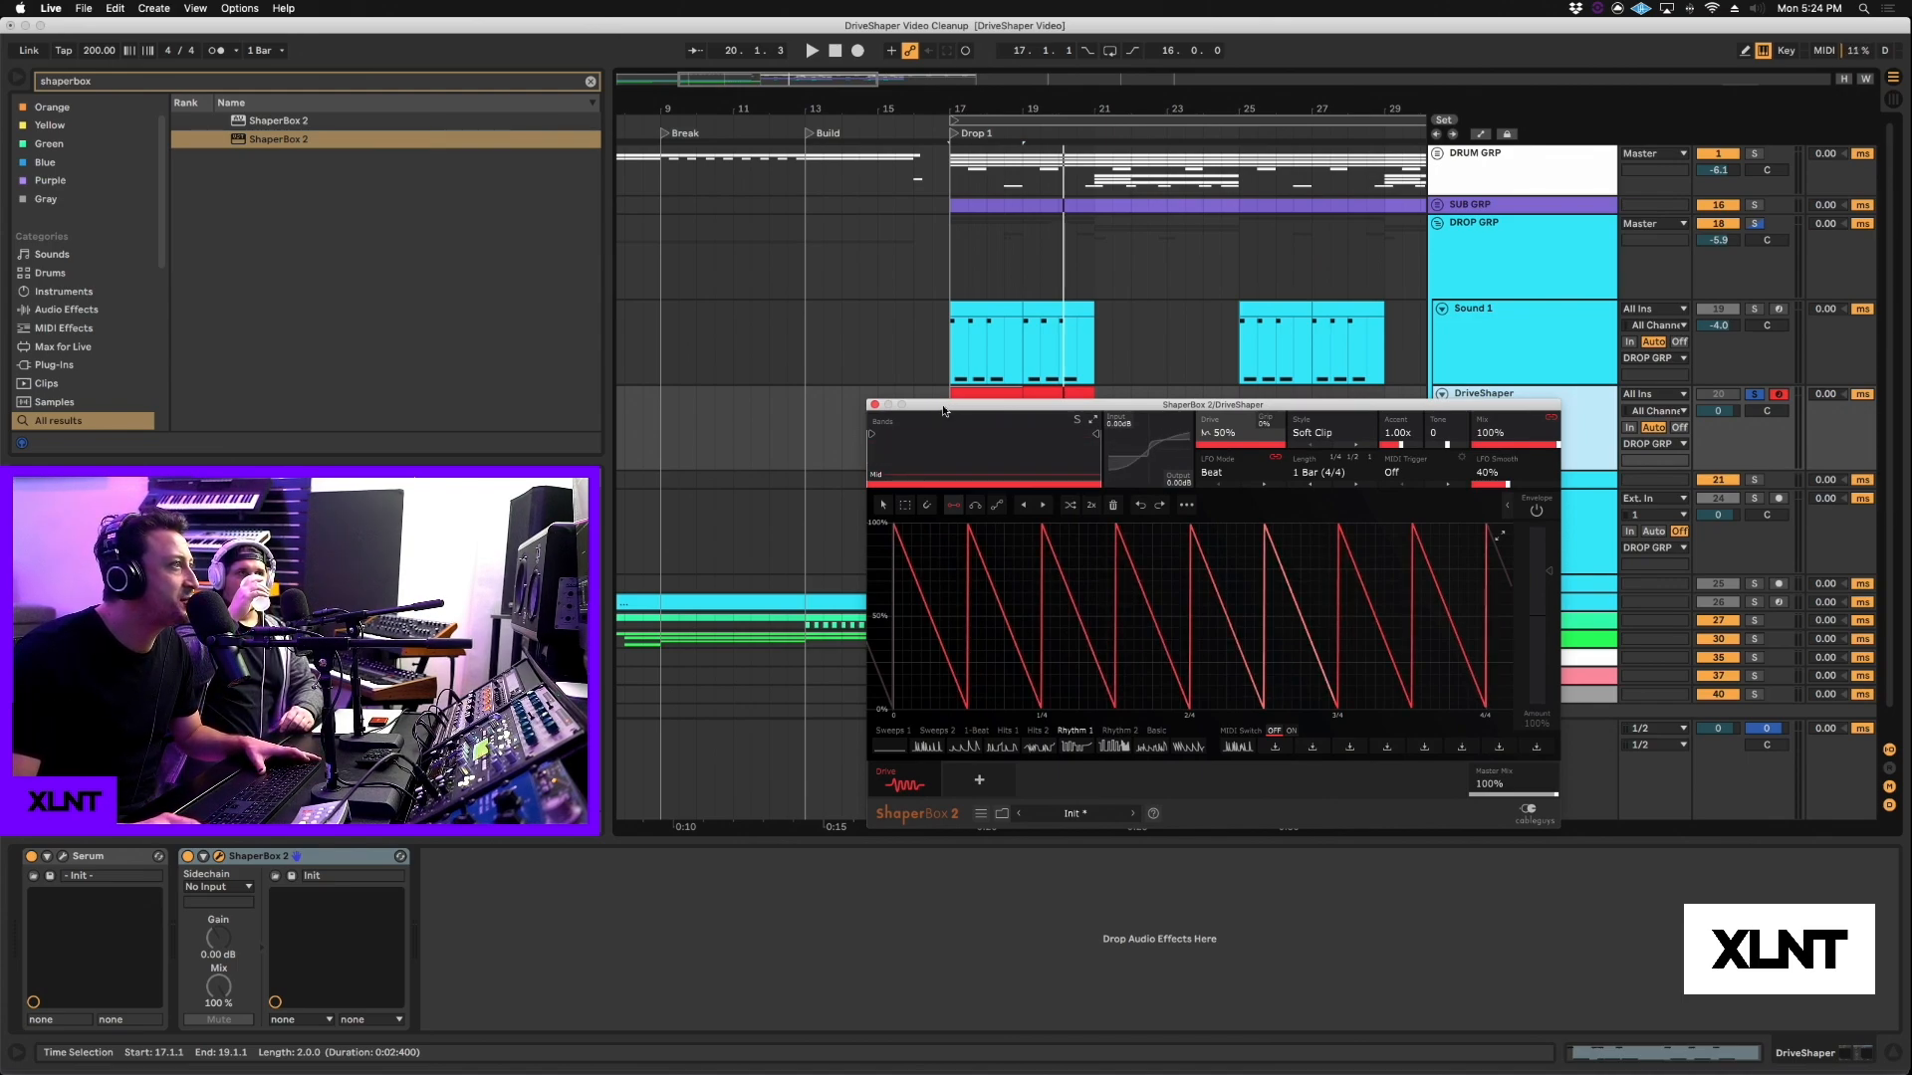
left_click_drag(944, 410, 1039, 429)
key("space")
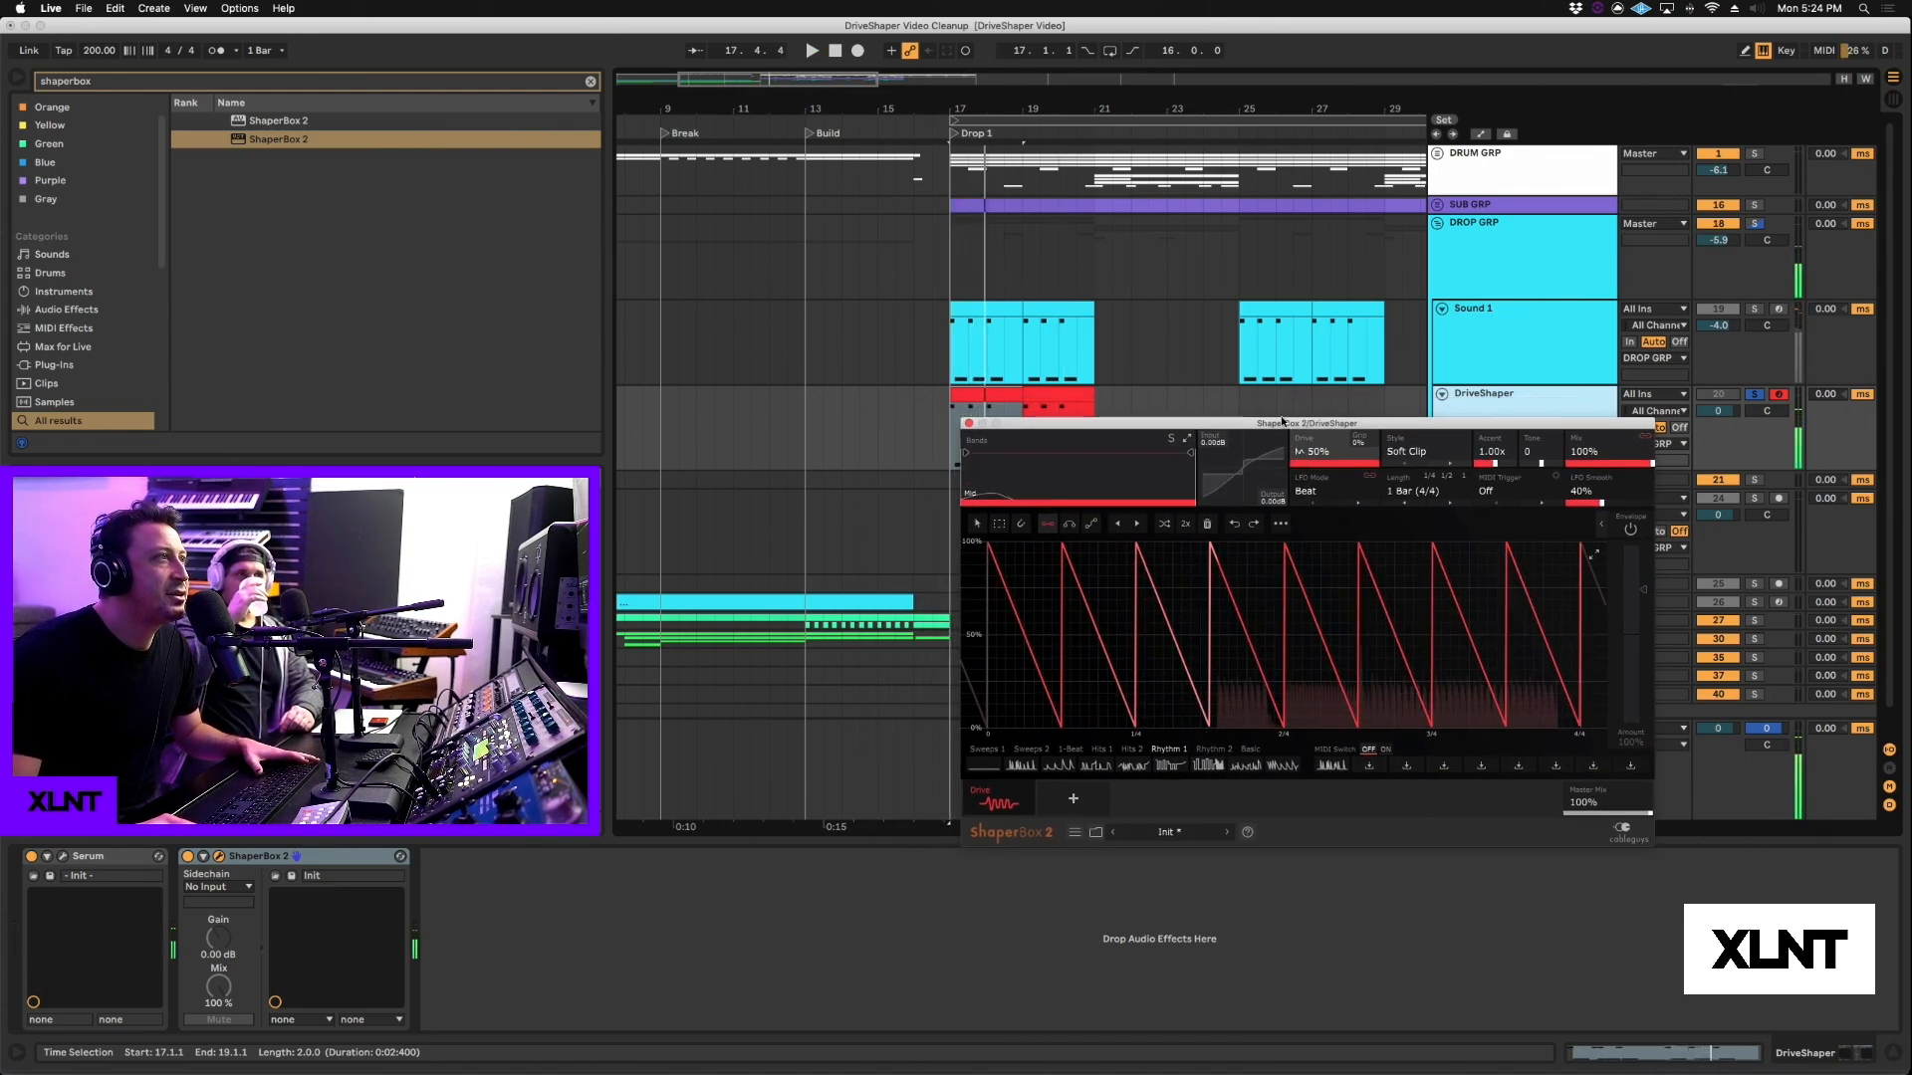
left_click_drag(1282, 421, 1155, 426)
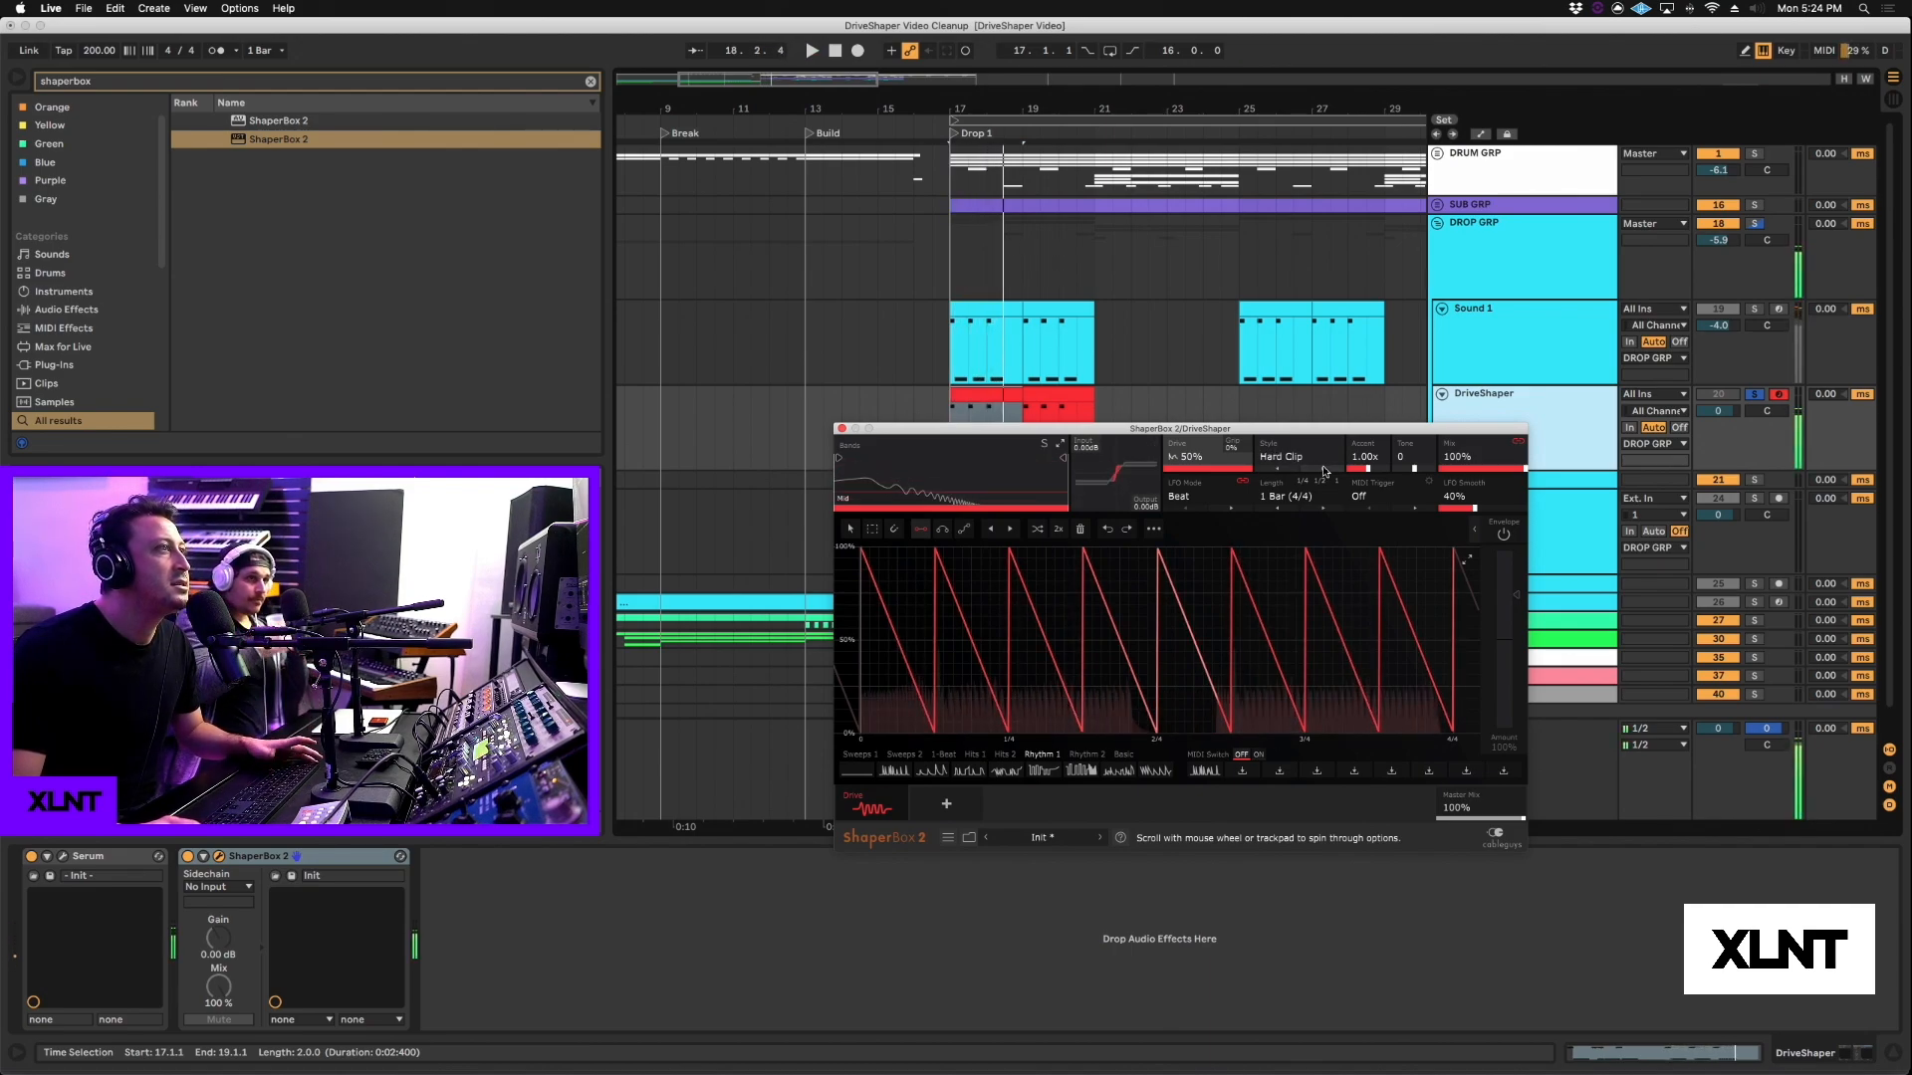
Step: Audition the Drive shaper's distortion styles during playback, from Hard Clip through the square, rectify and fold types to Extreme Fold
left_click(1324, 470)
left_click(1306, 460)
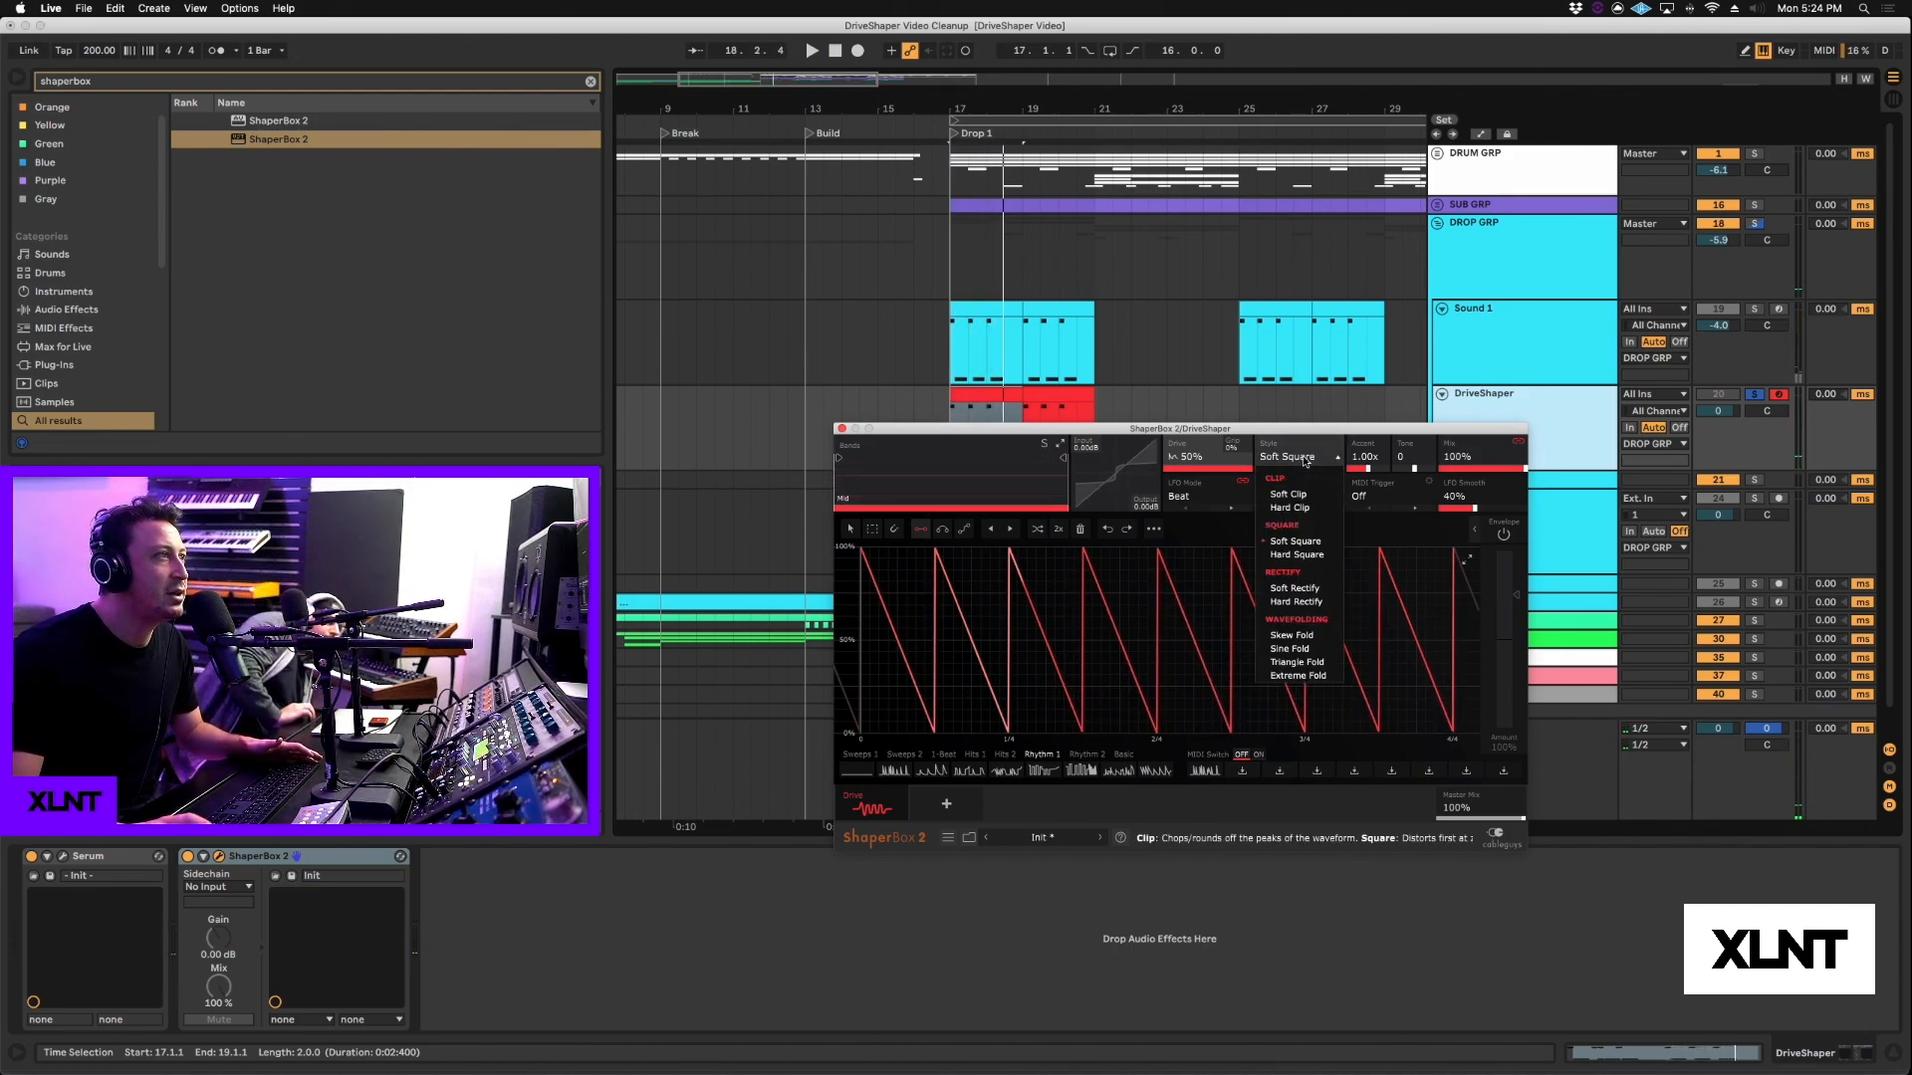
left_click(1325, 472)
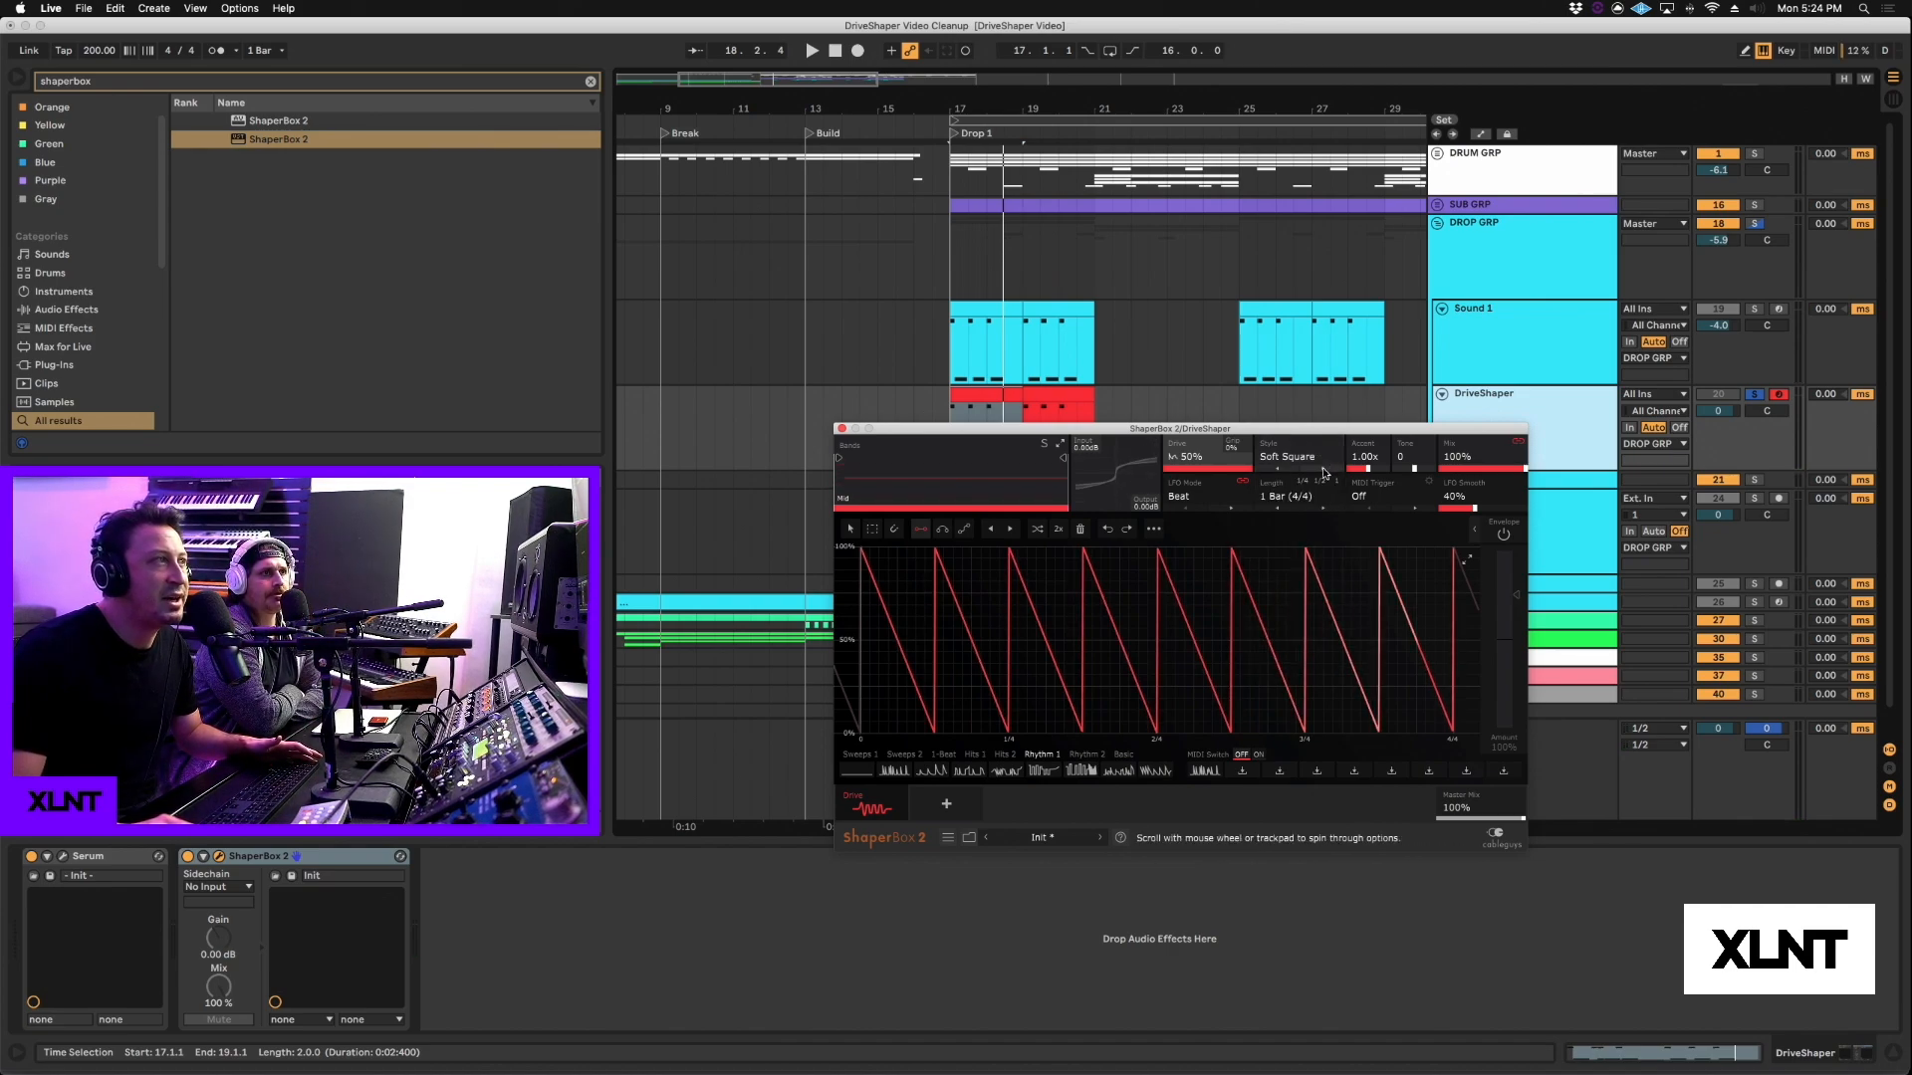
scroll(1325, 472, "down", 1)
scroll(1324, 472, "down", 1)
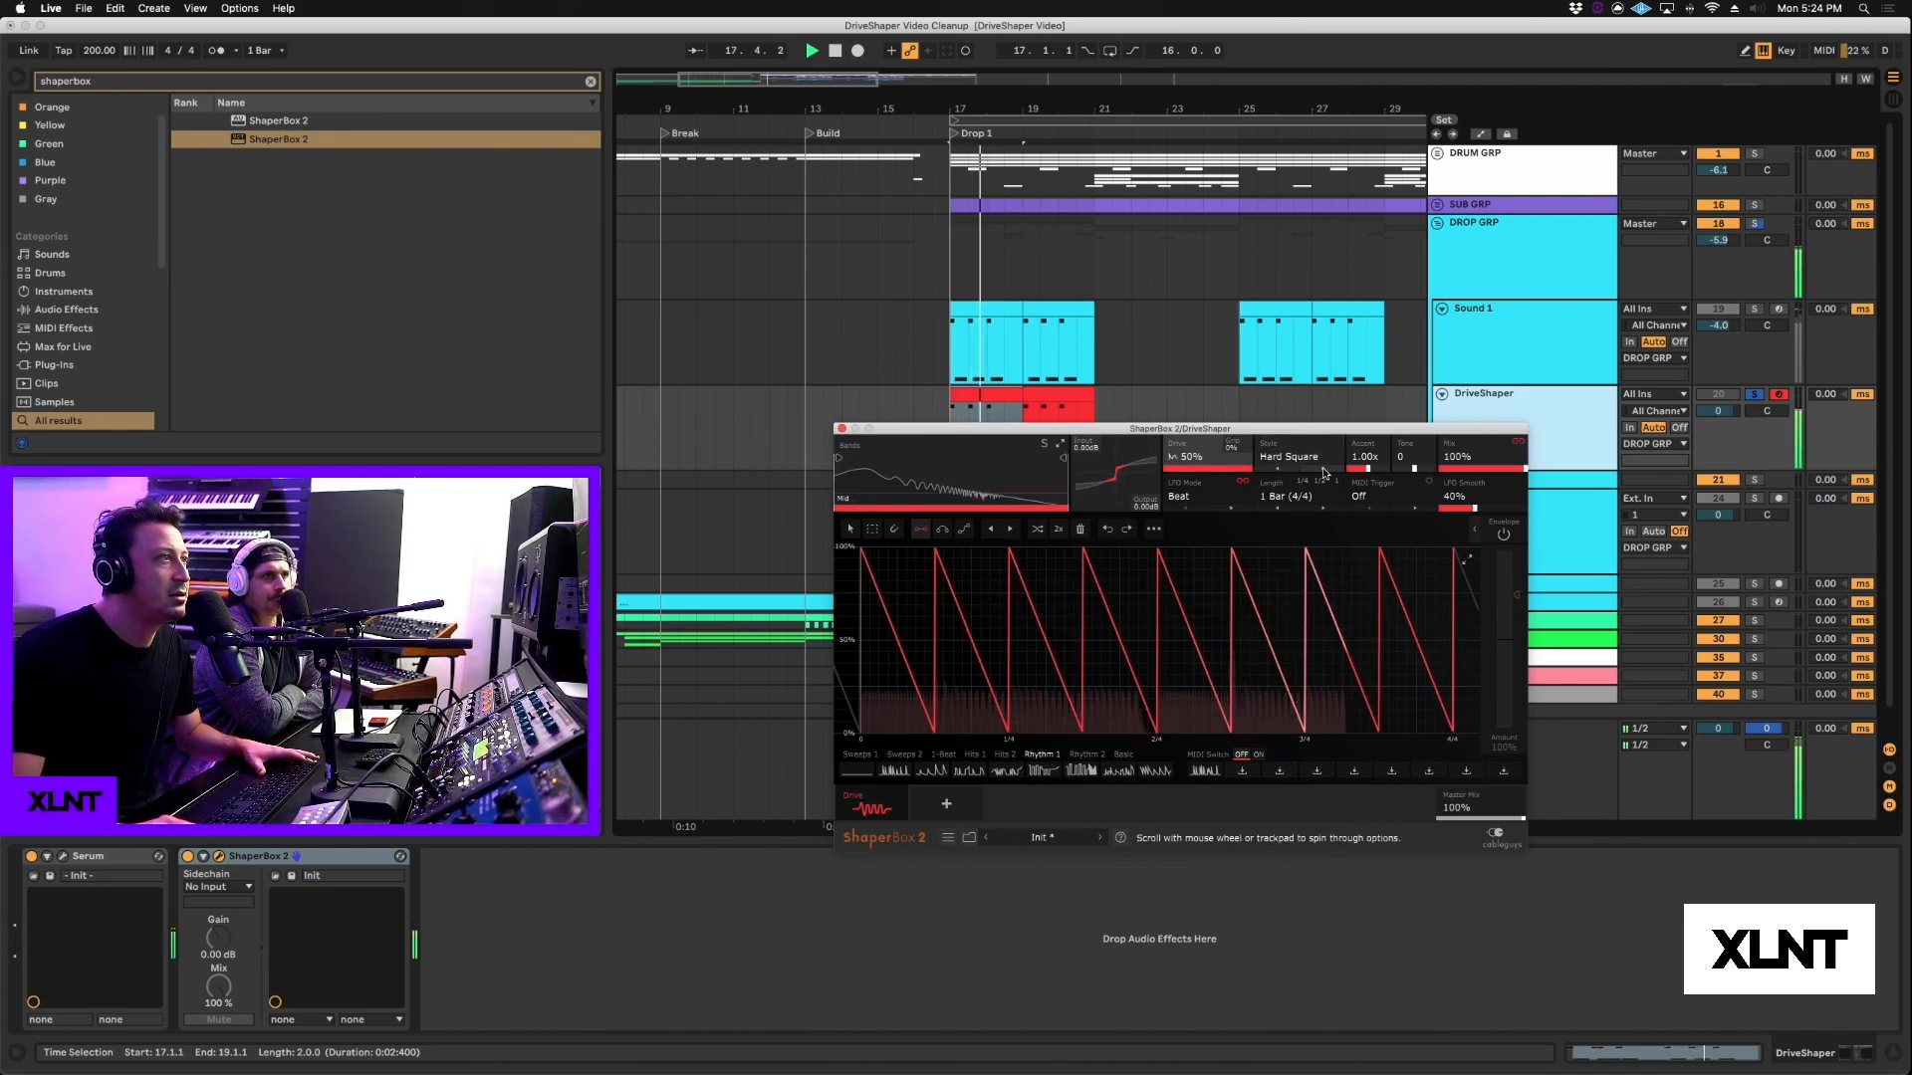
key("space")
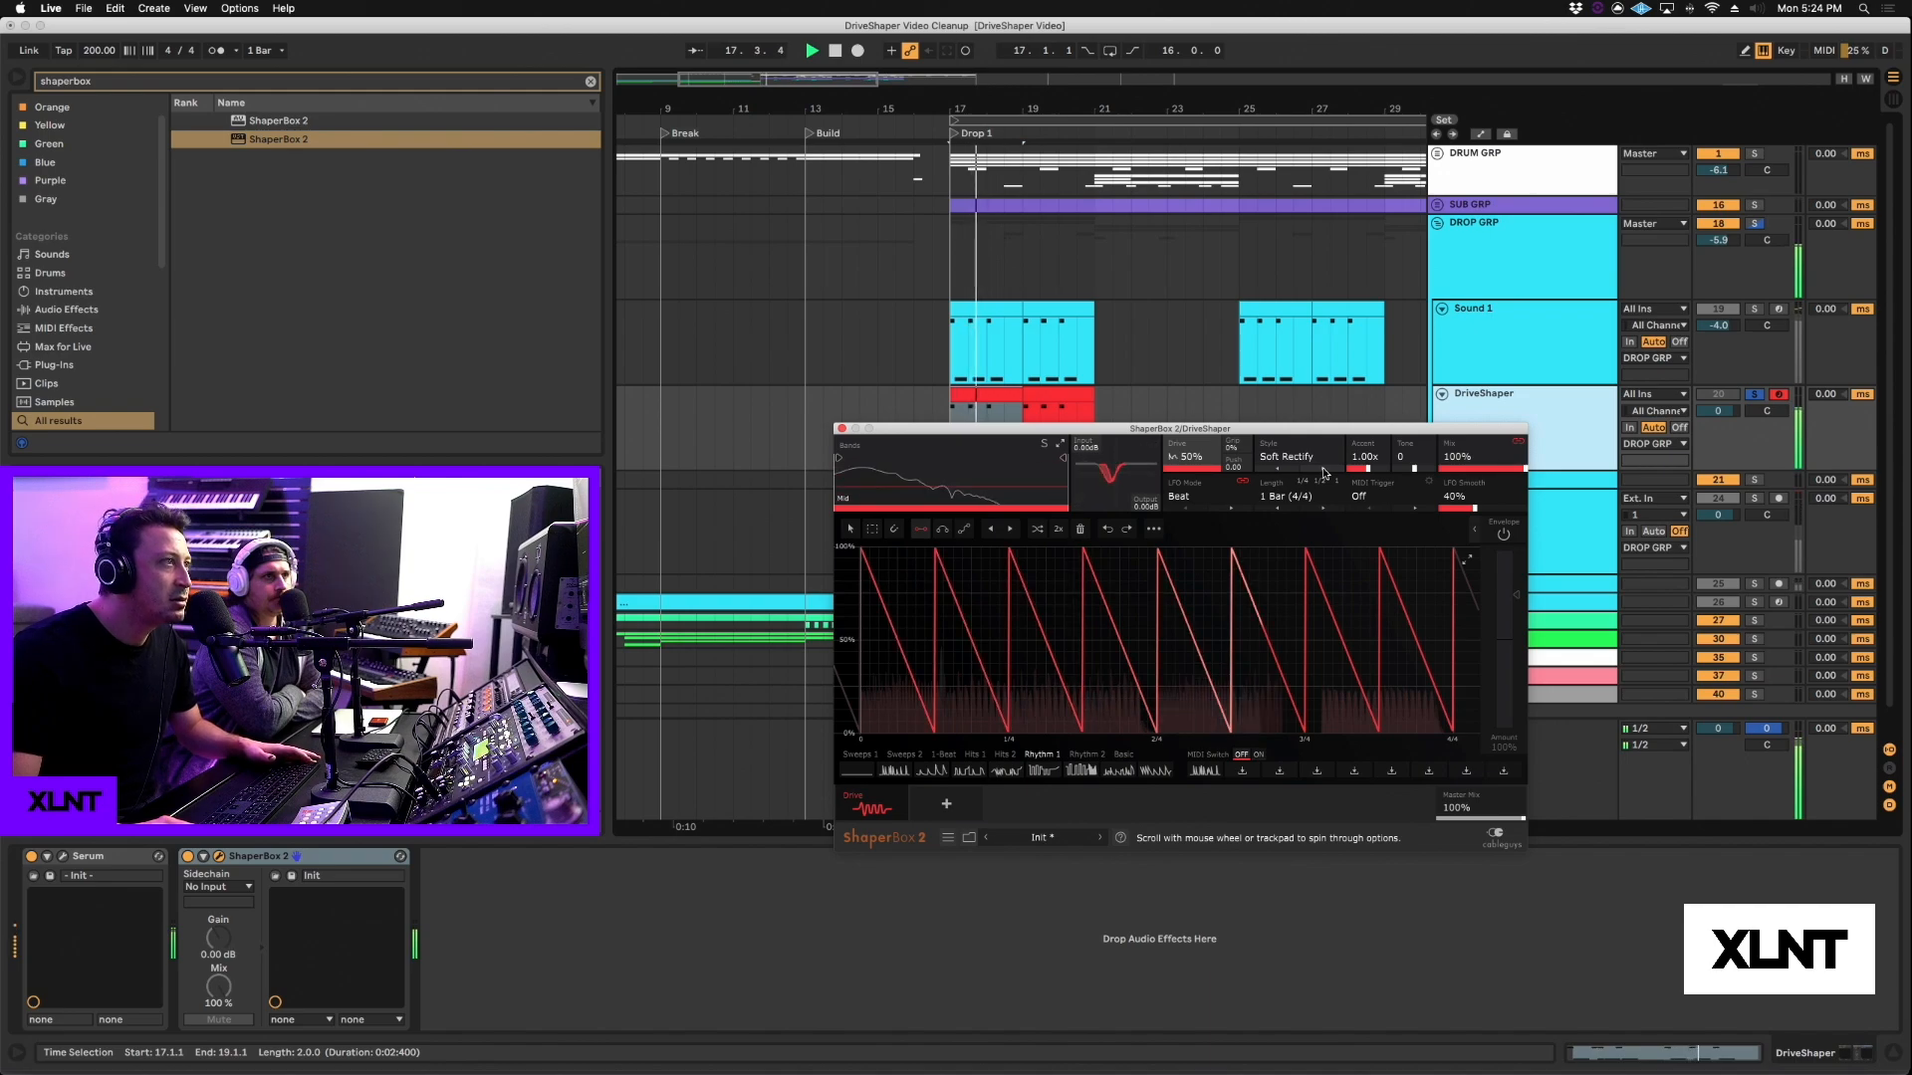
scroll(1325, 472, "down", 1)
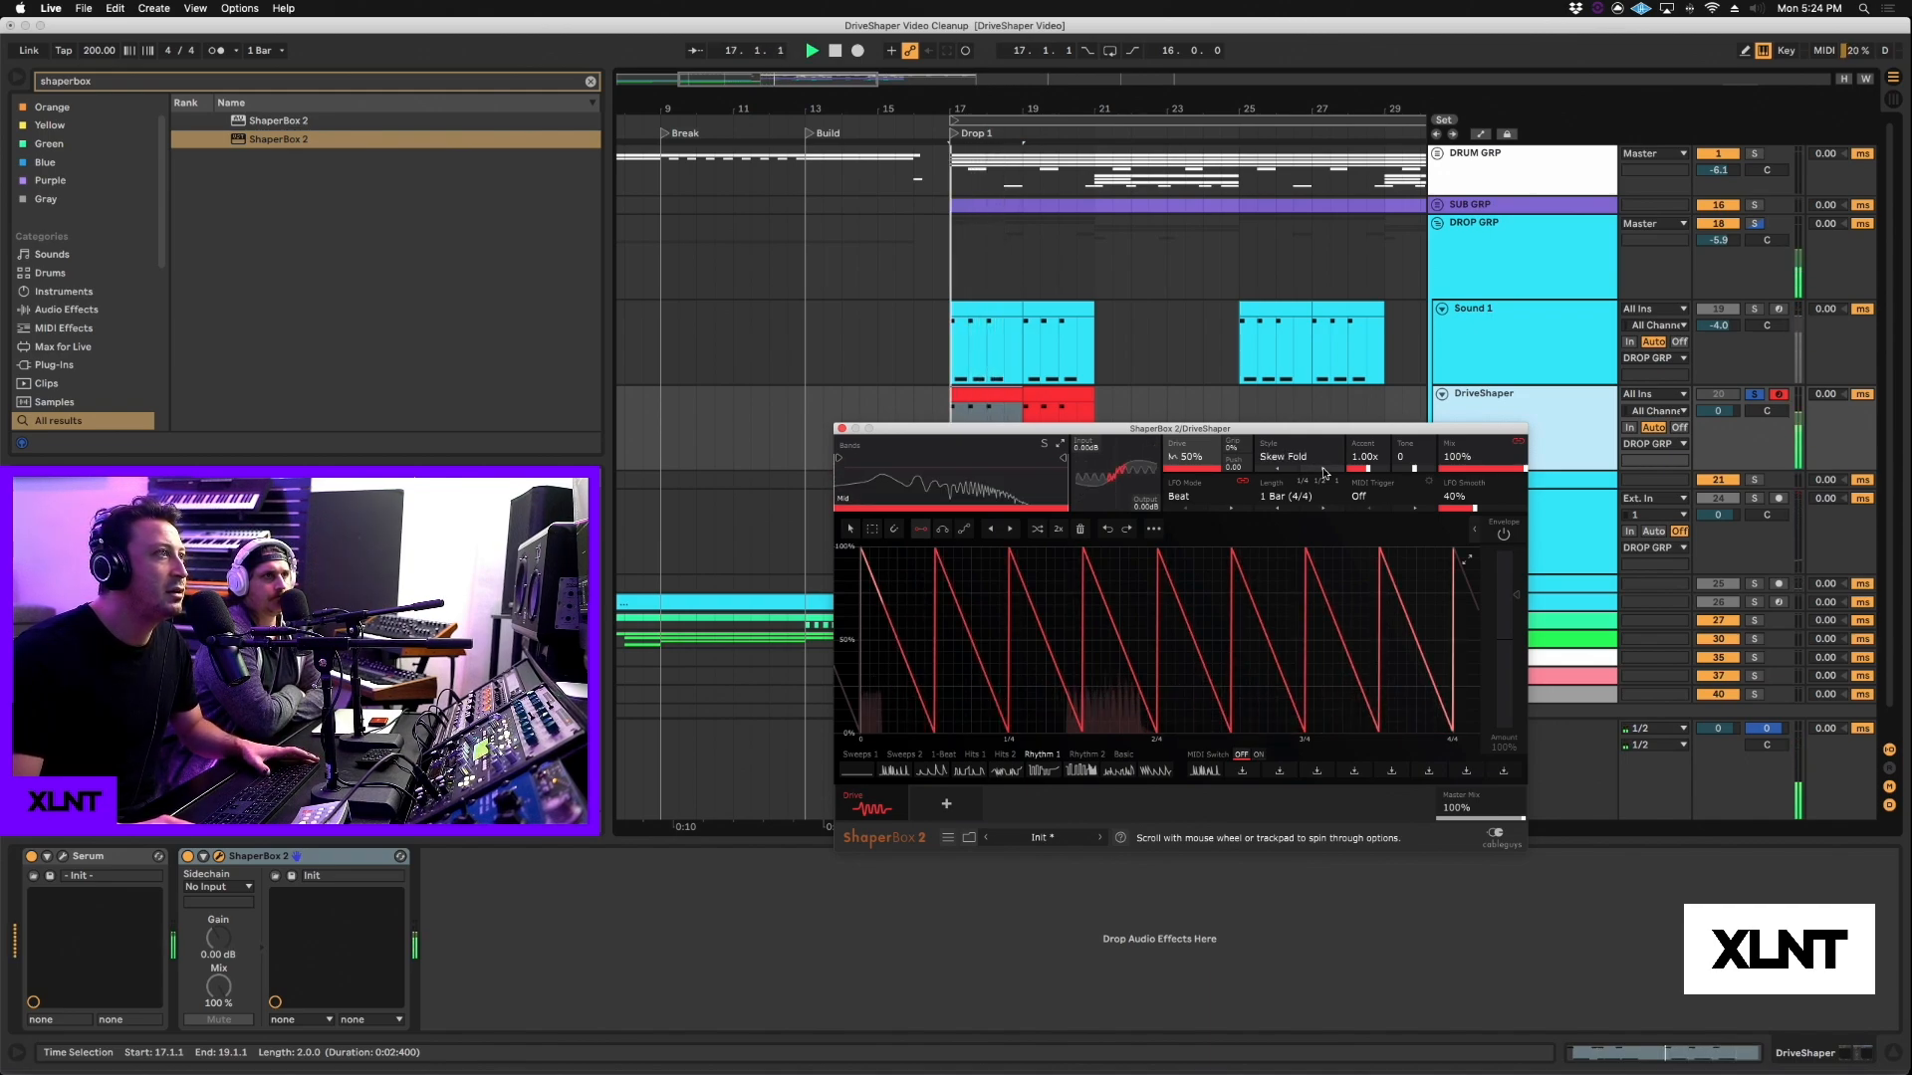
scroll(1325, 472, "down", 1)
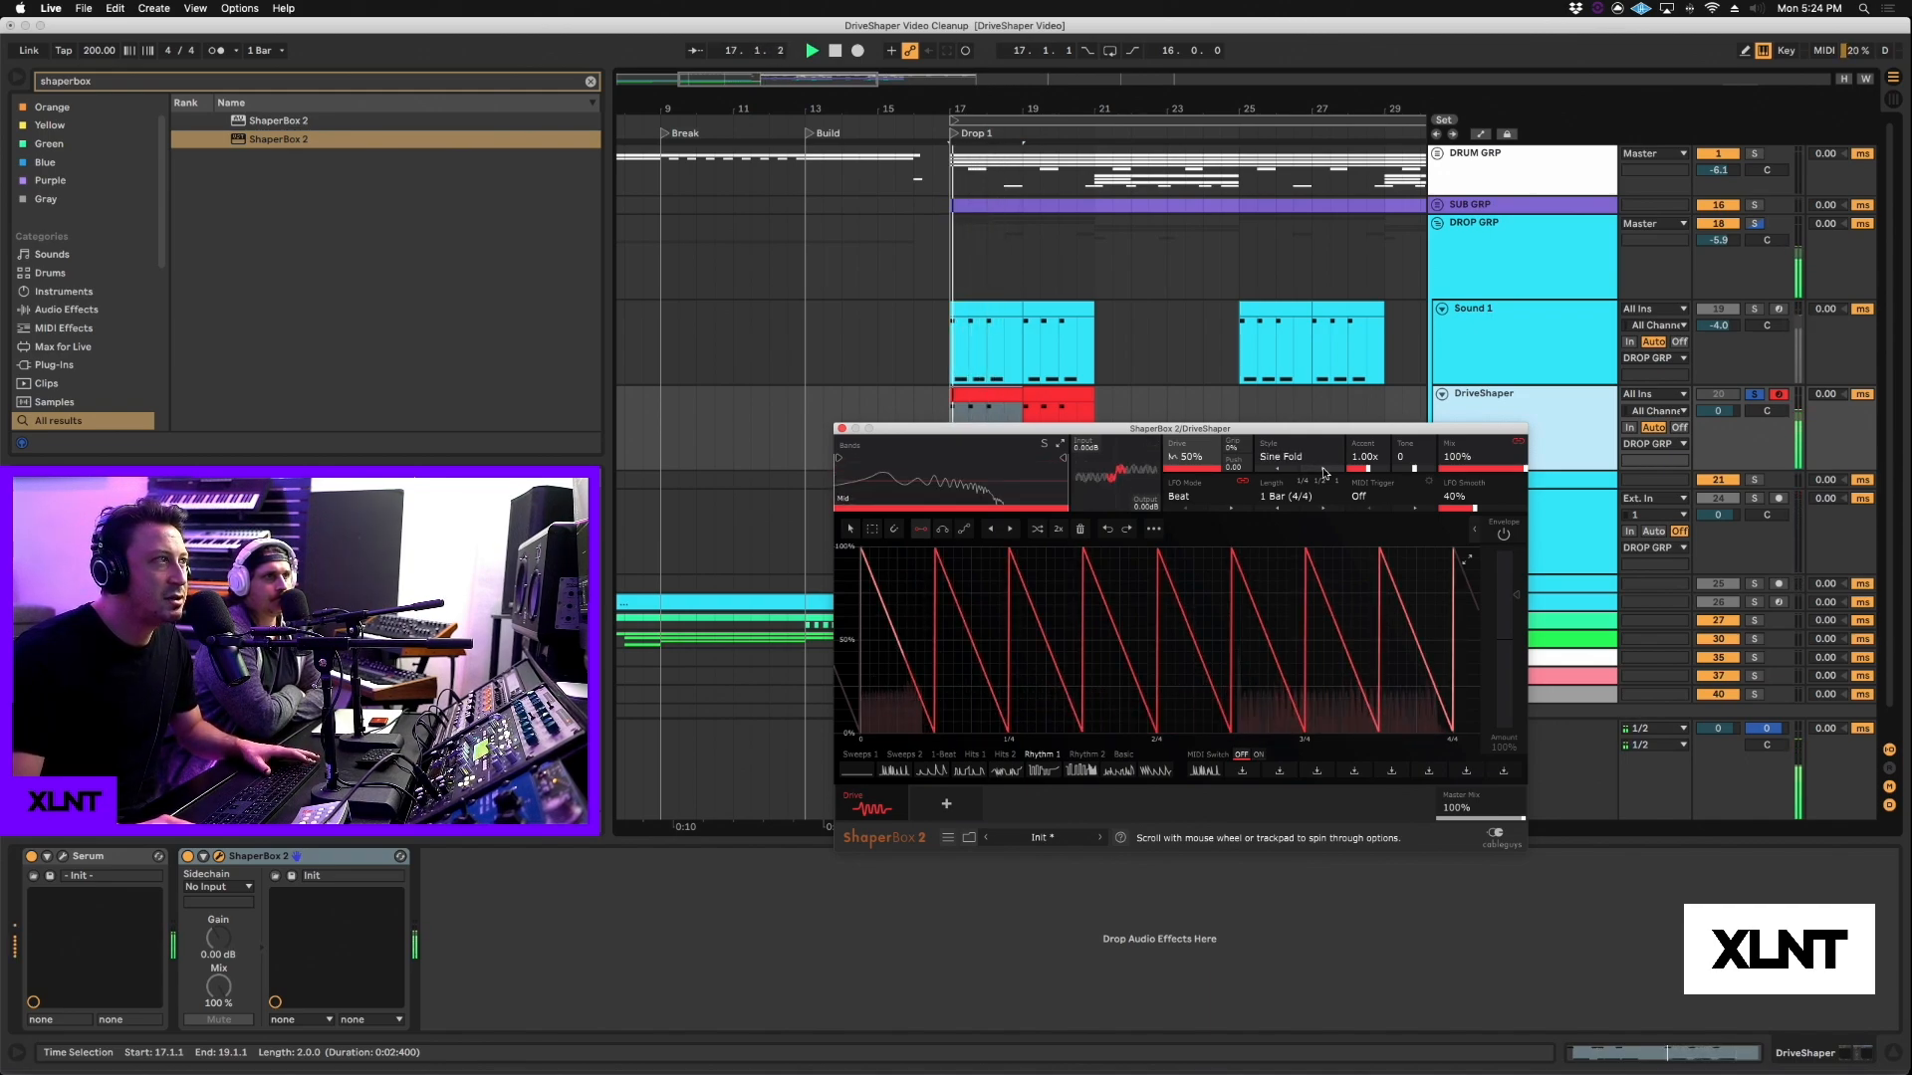
scroll(1324, 472, "down", 1)
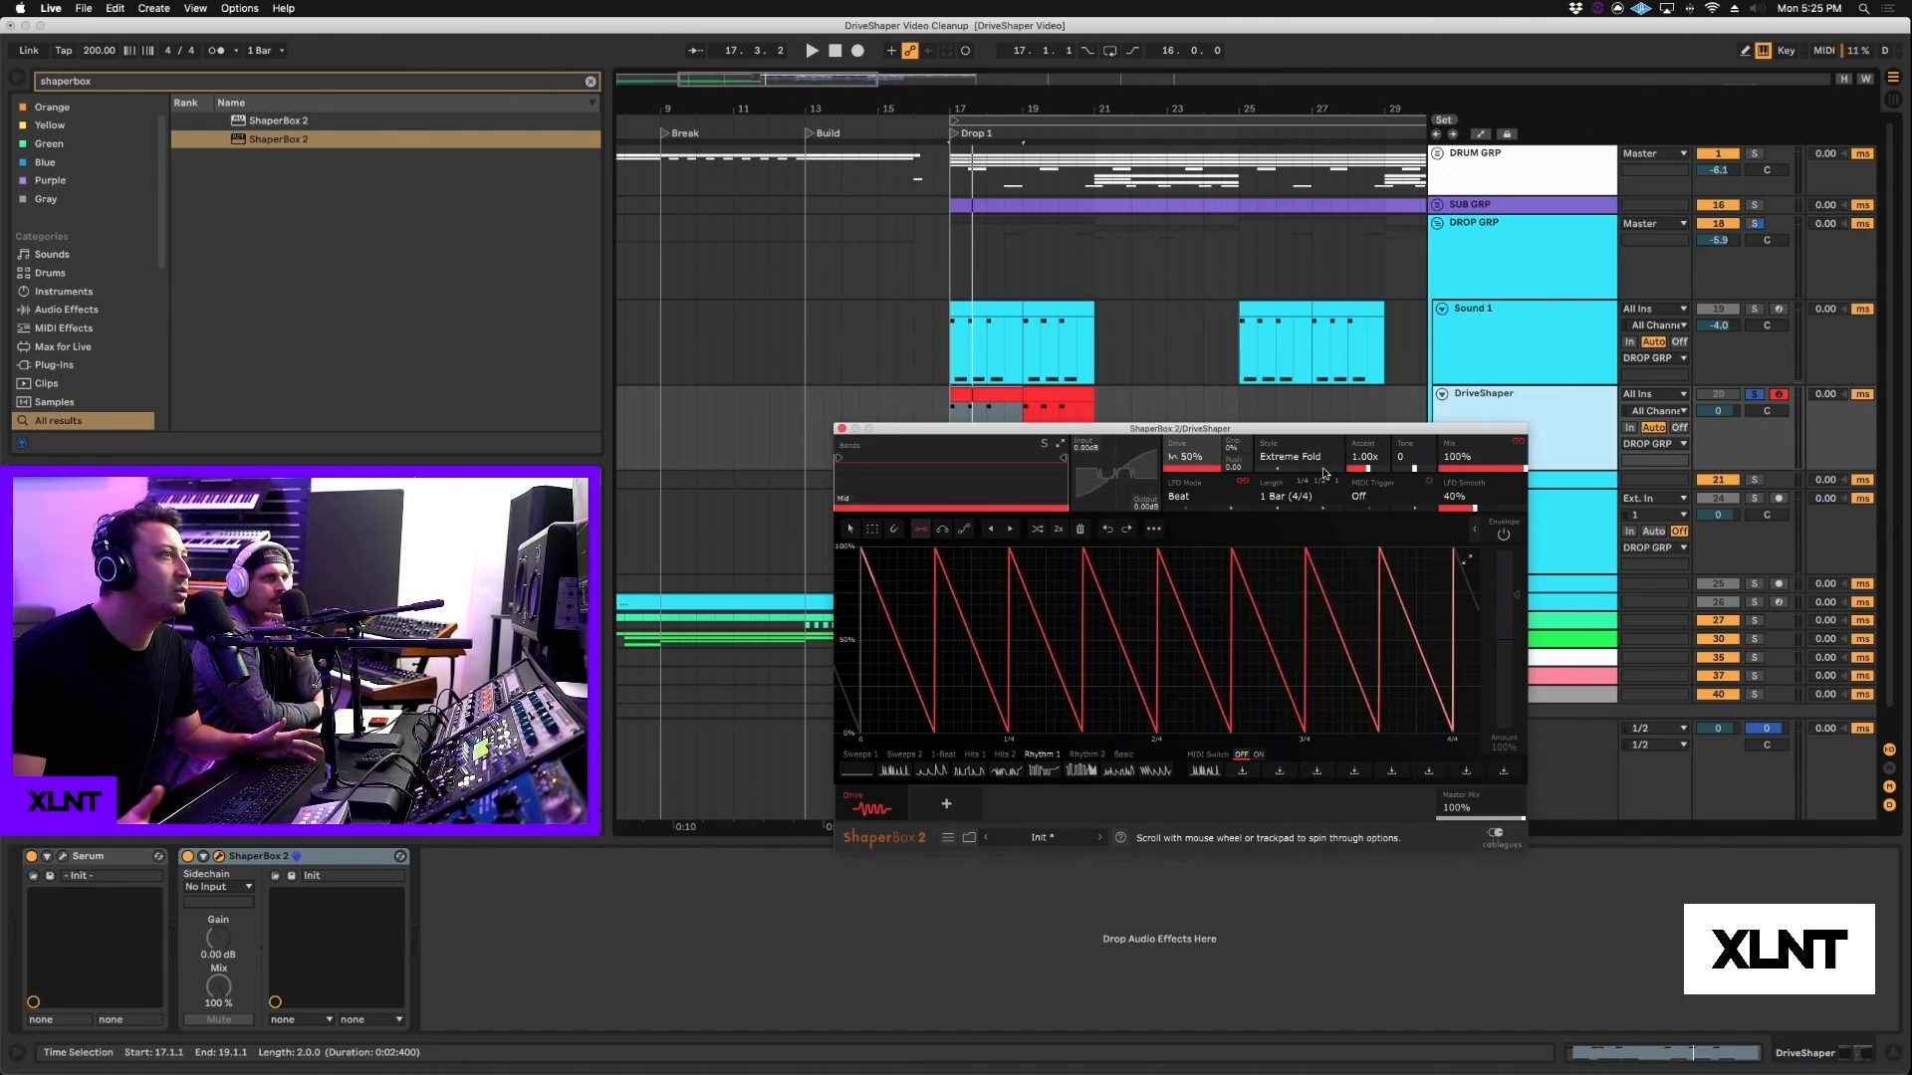
Step: Set the distortion style back to Soft Square and compare it with Hard Clip during playback
left_click(1309, 461)
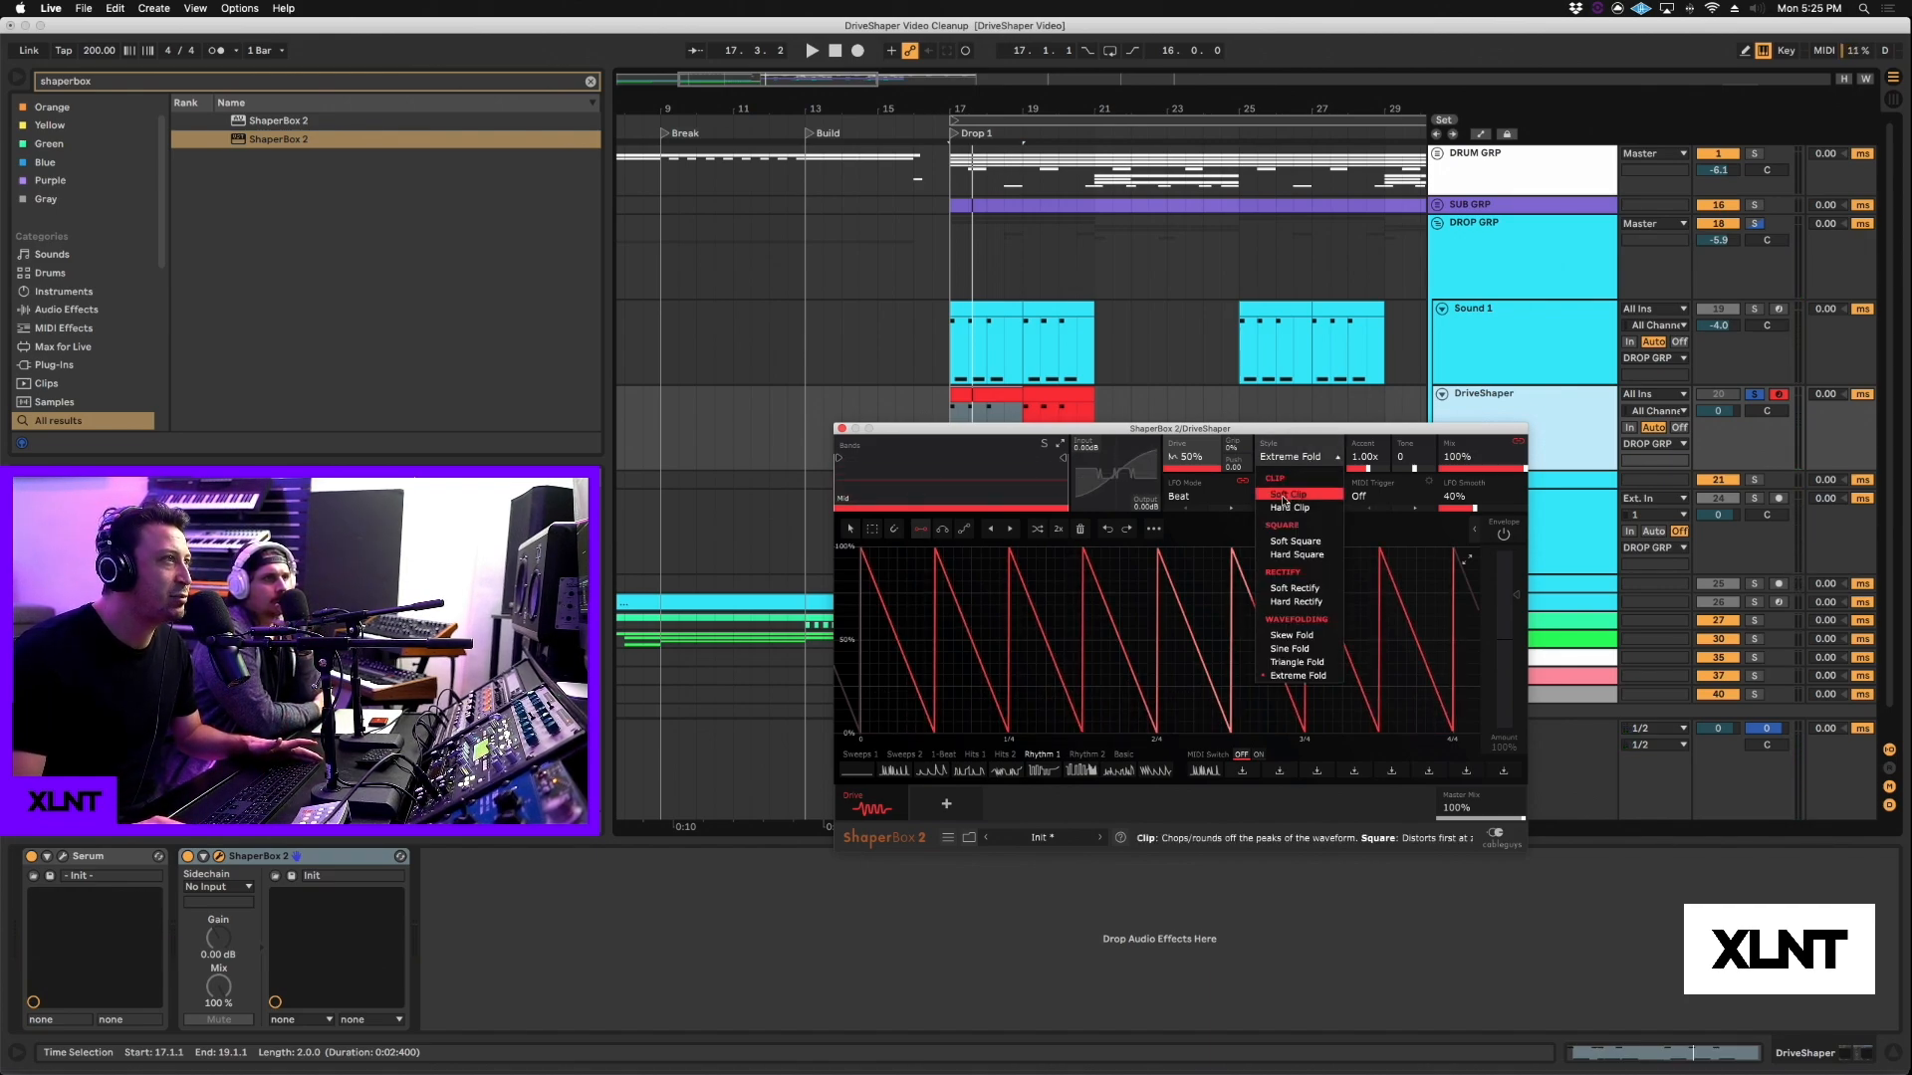
left_click(1294, 541)
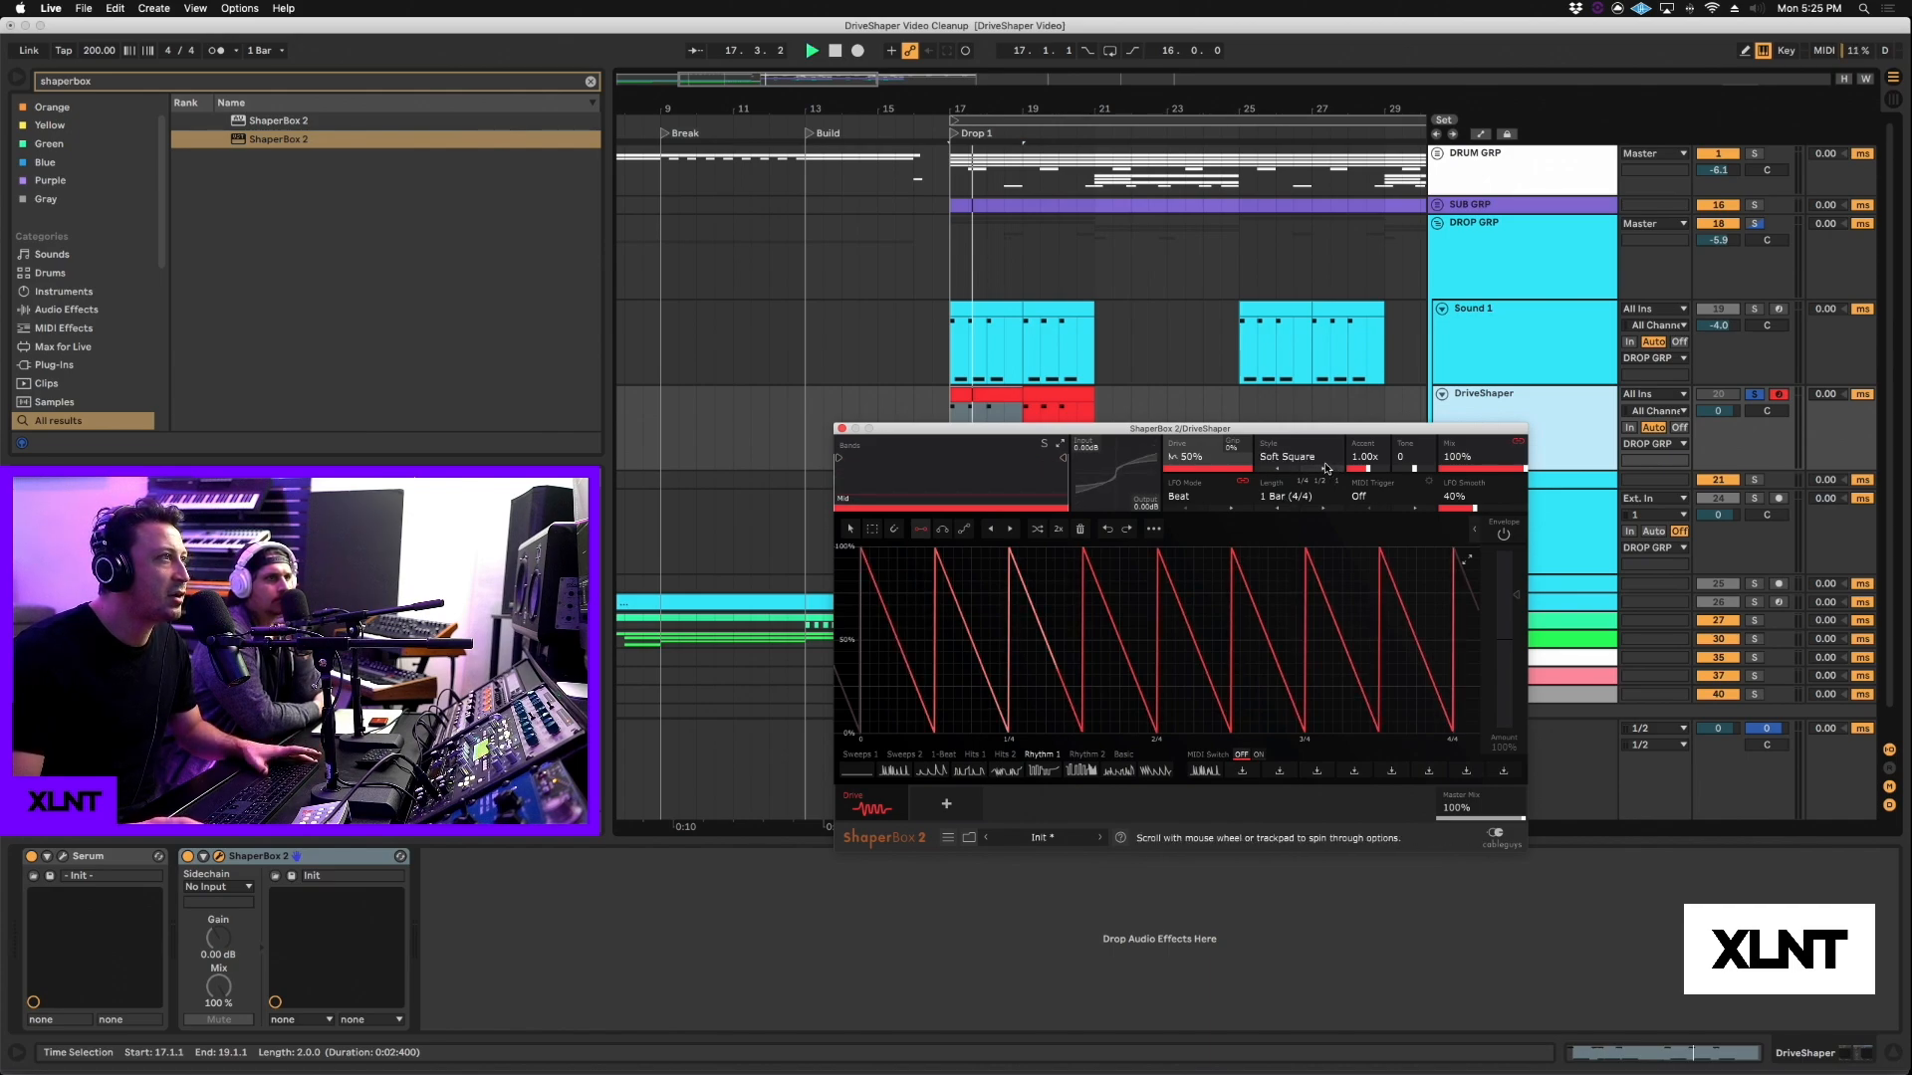
scroll(1325, 468, "up", 3)
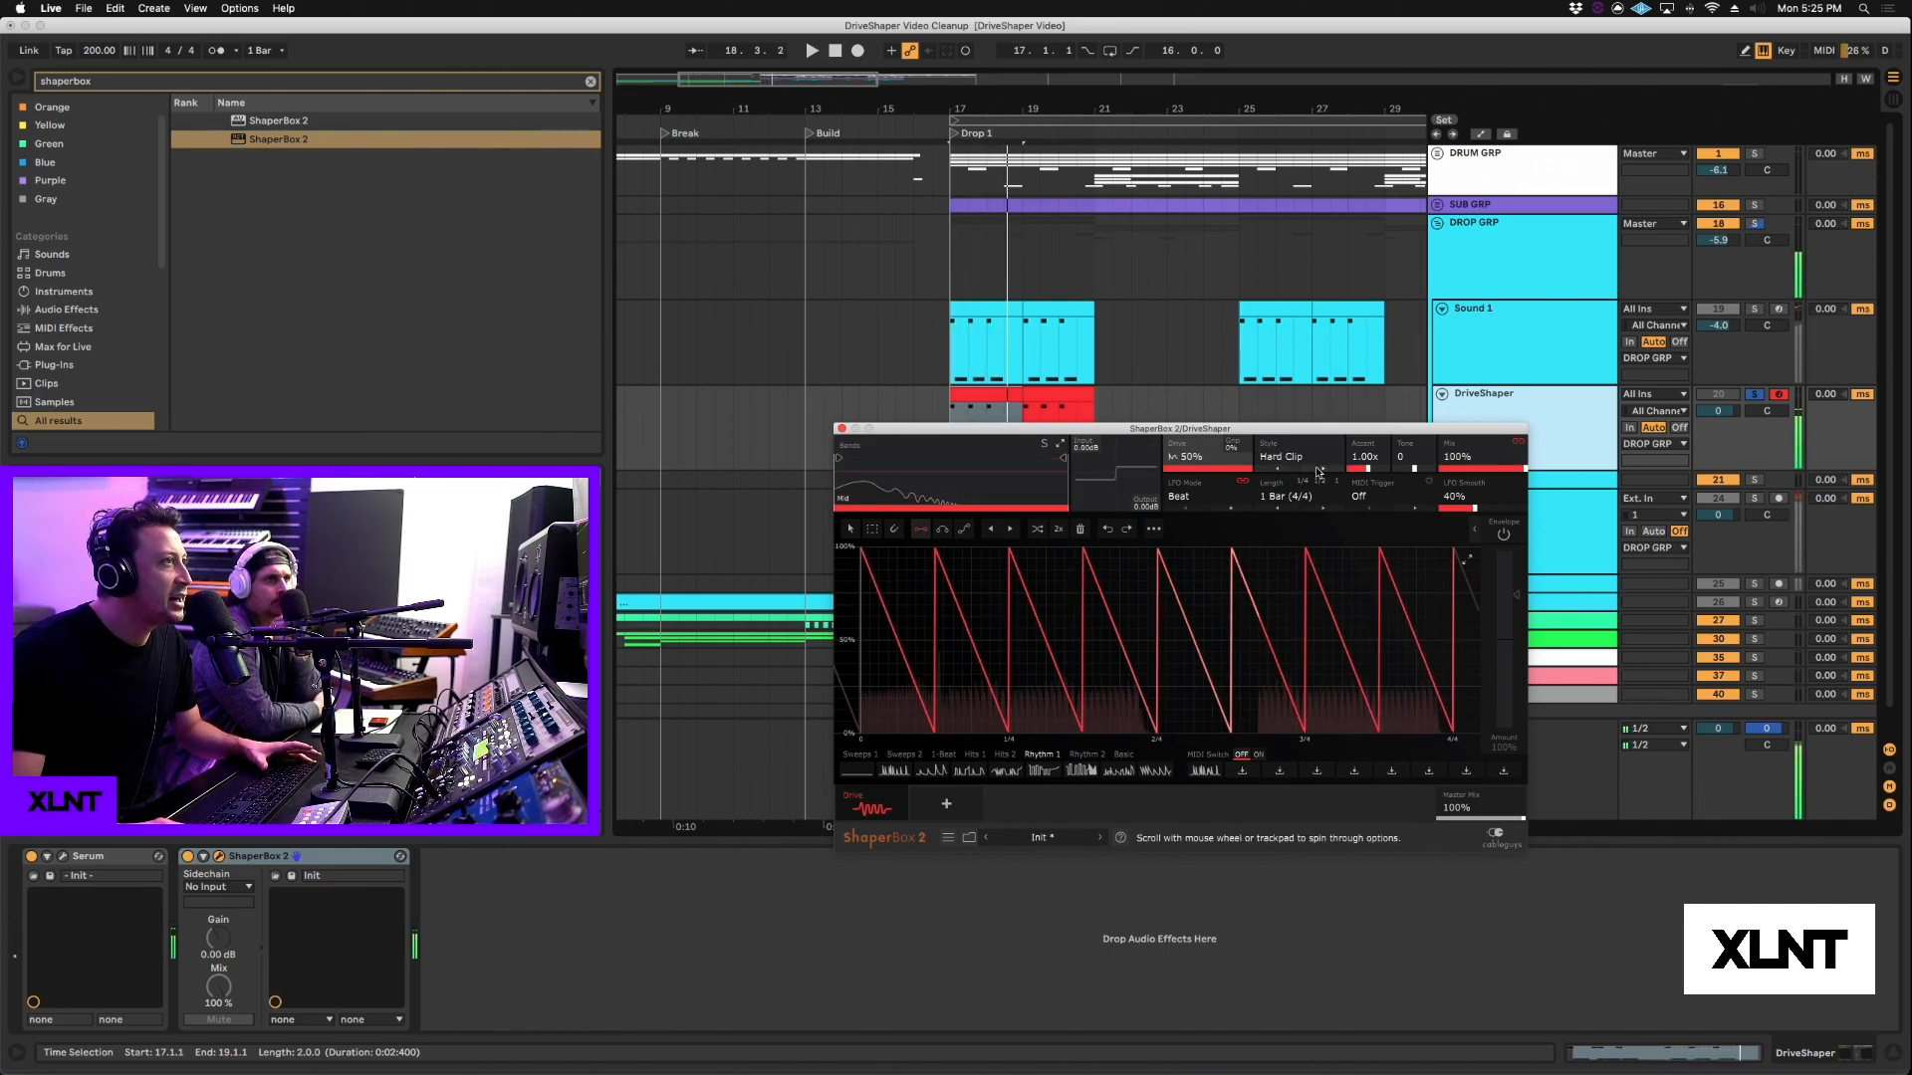
scroll(1320, 472, "down", 3)
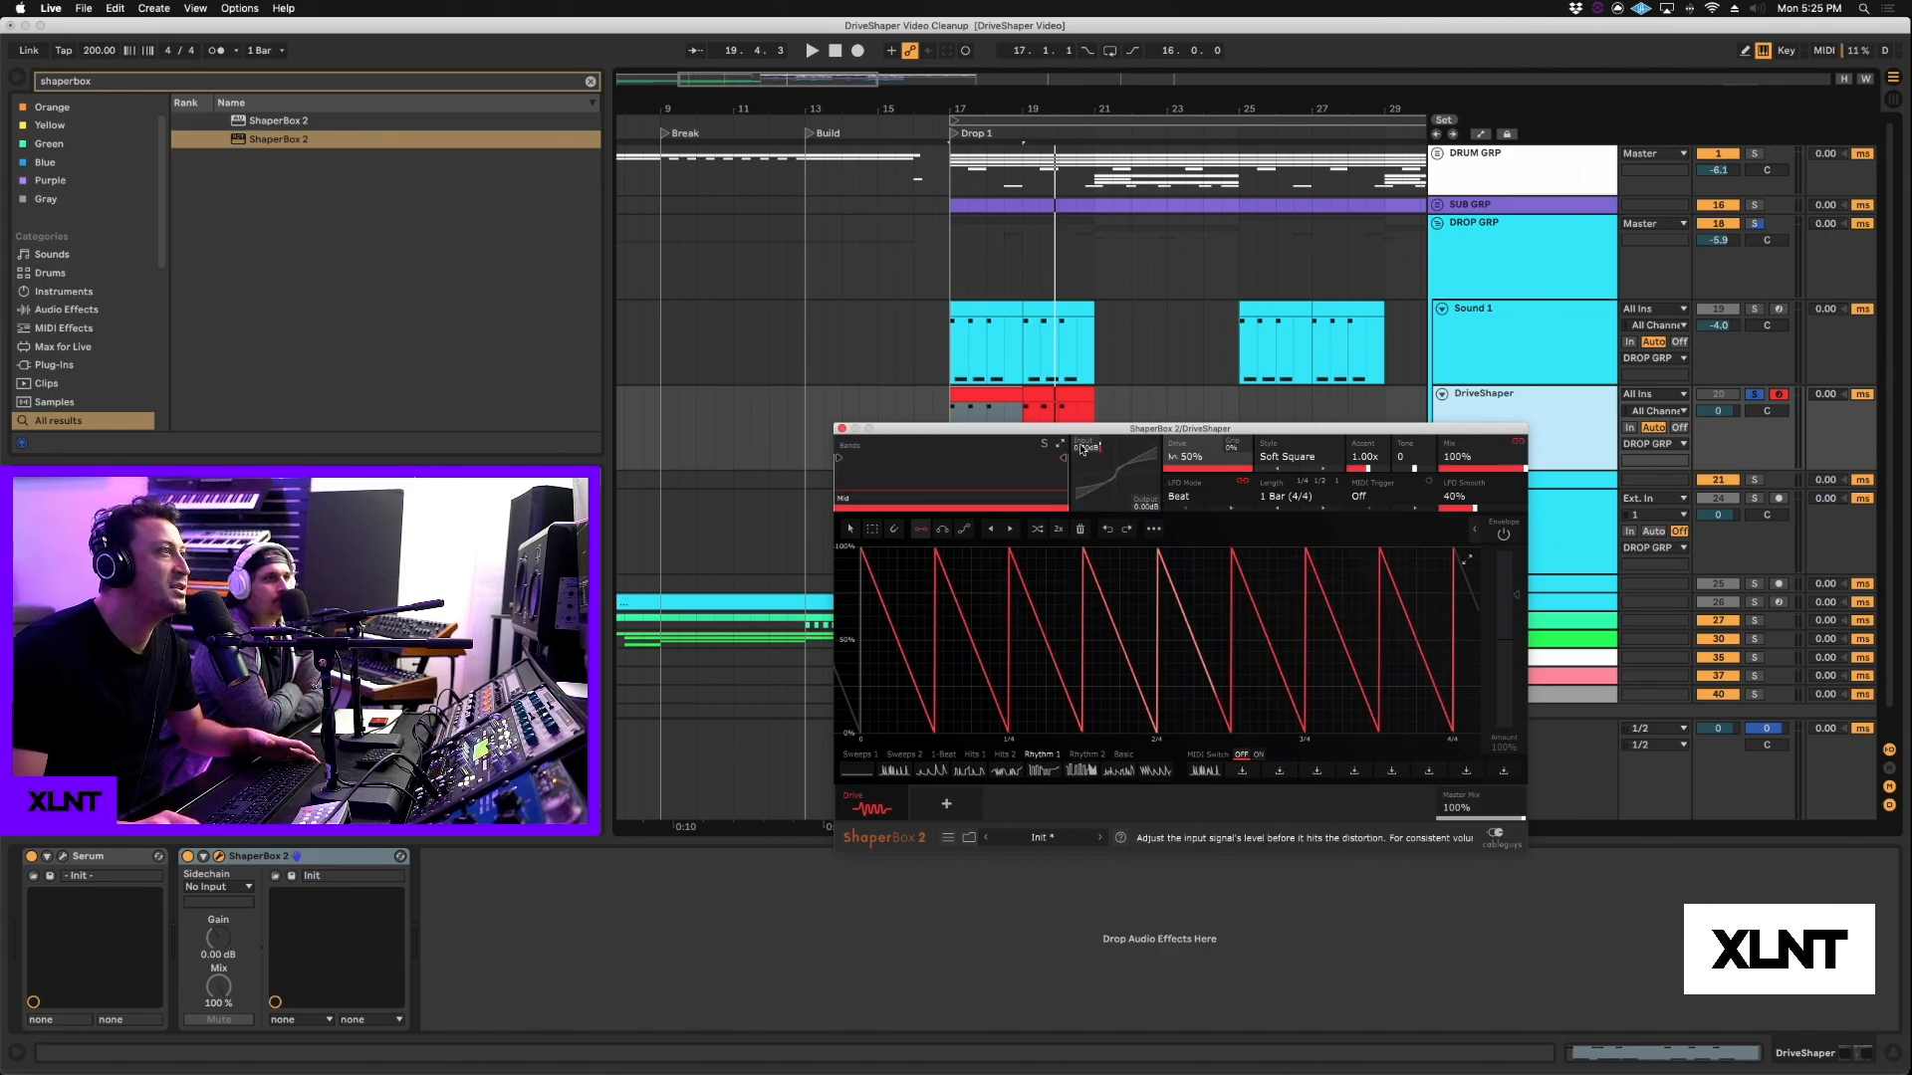
Step: Raise the Drive shaper's input level to 36.0 dB during playback, and change the distortion style to Soft Rectify
key("space")
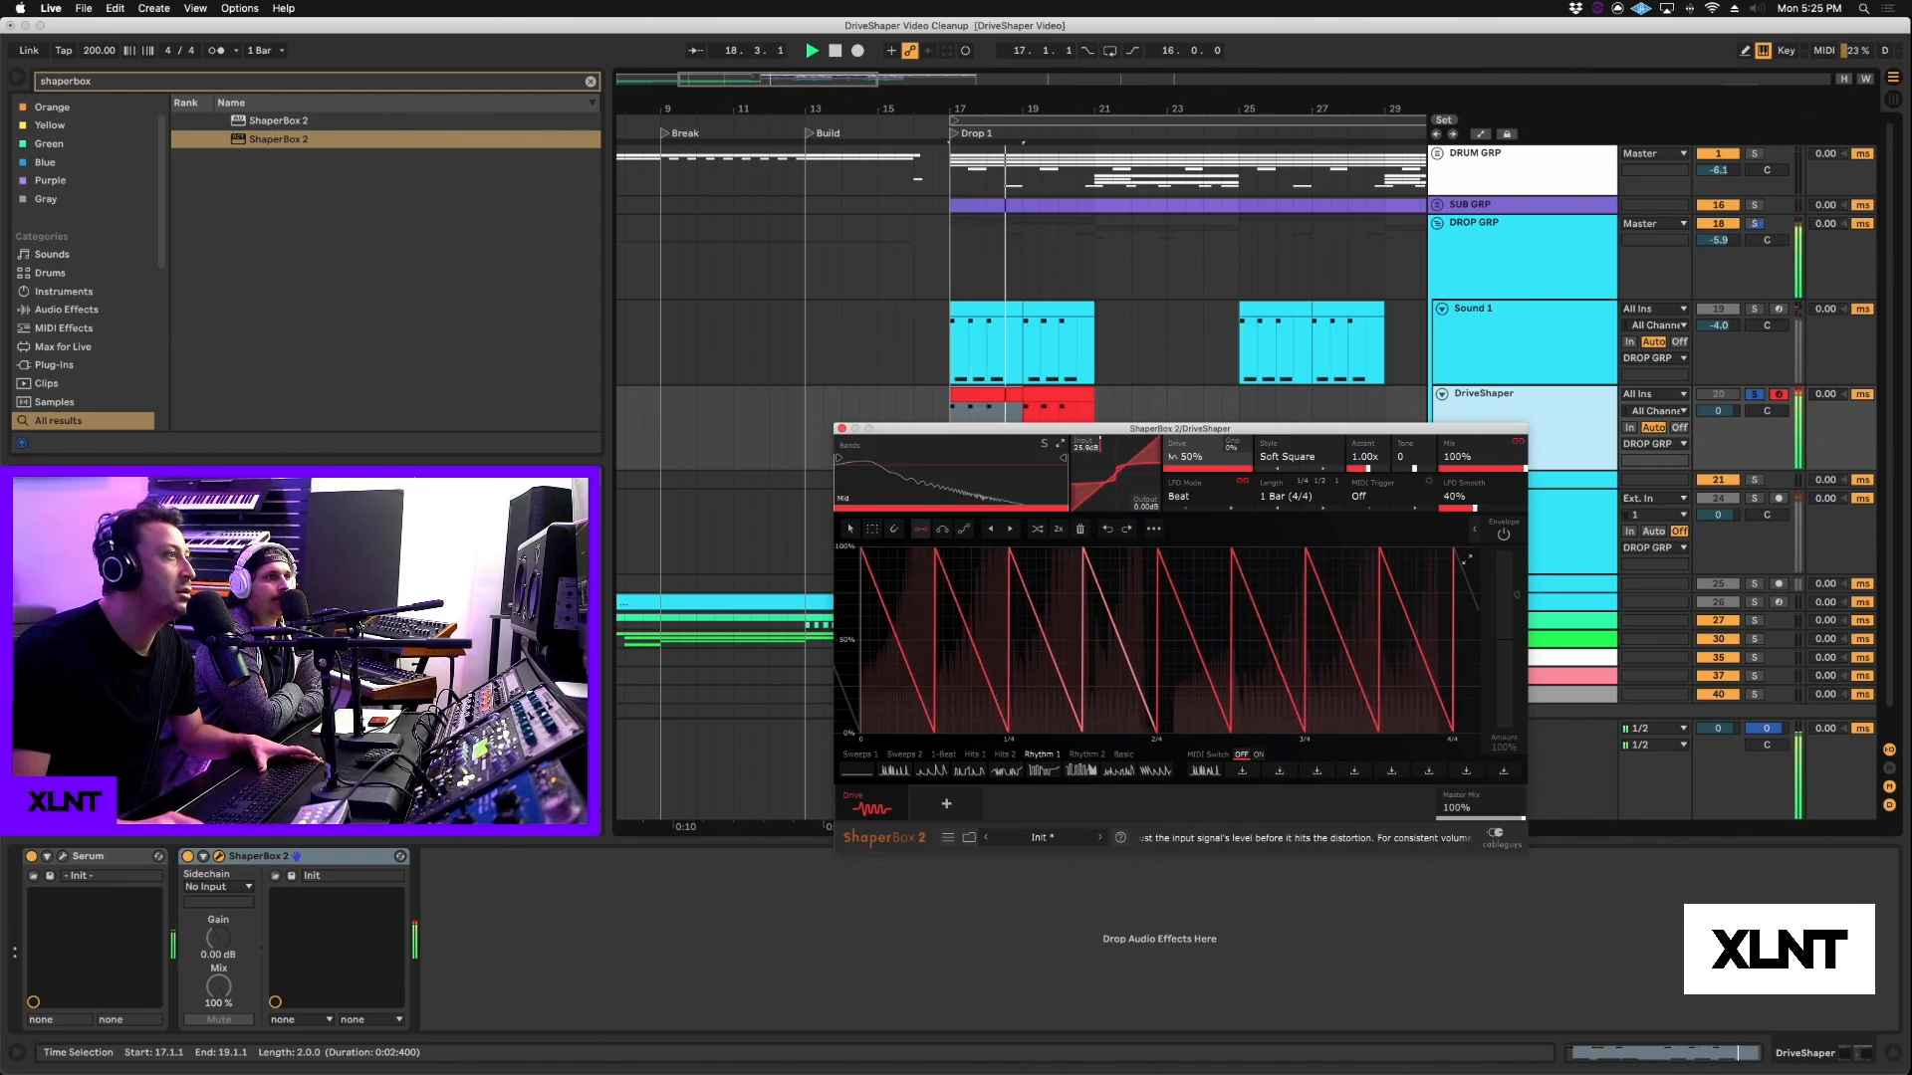
left_click_drag(1086, 447, 1086, 418)
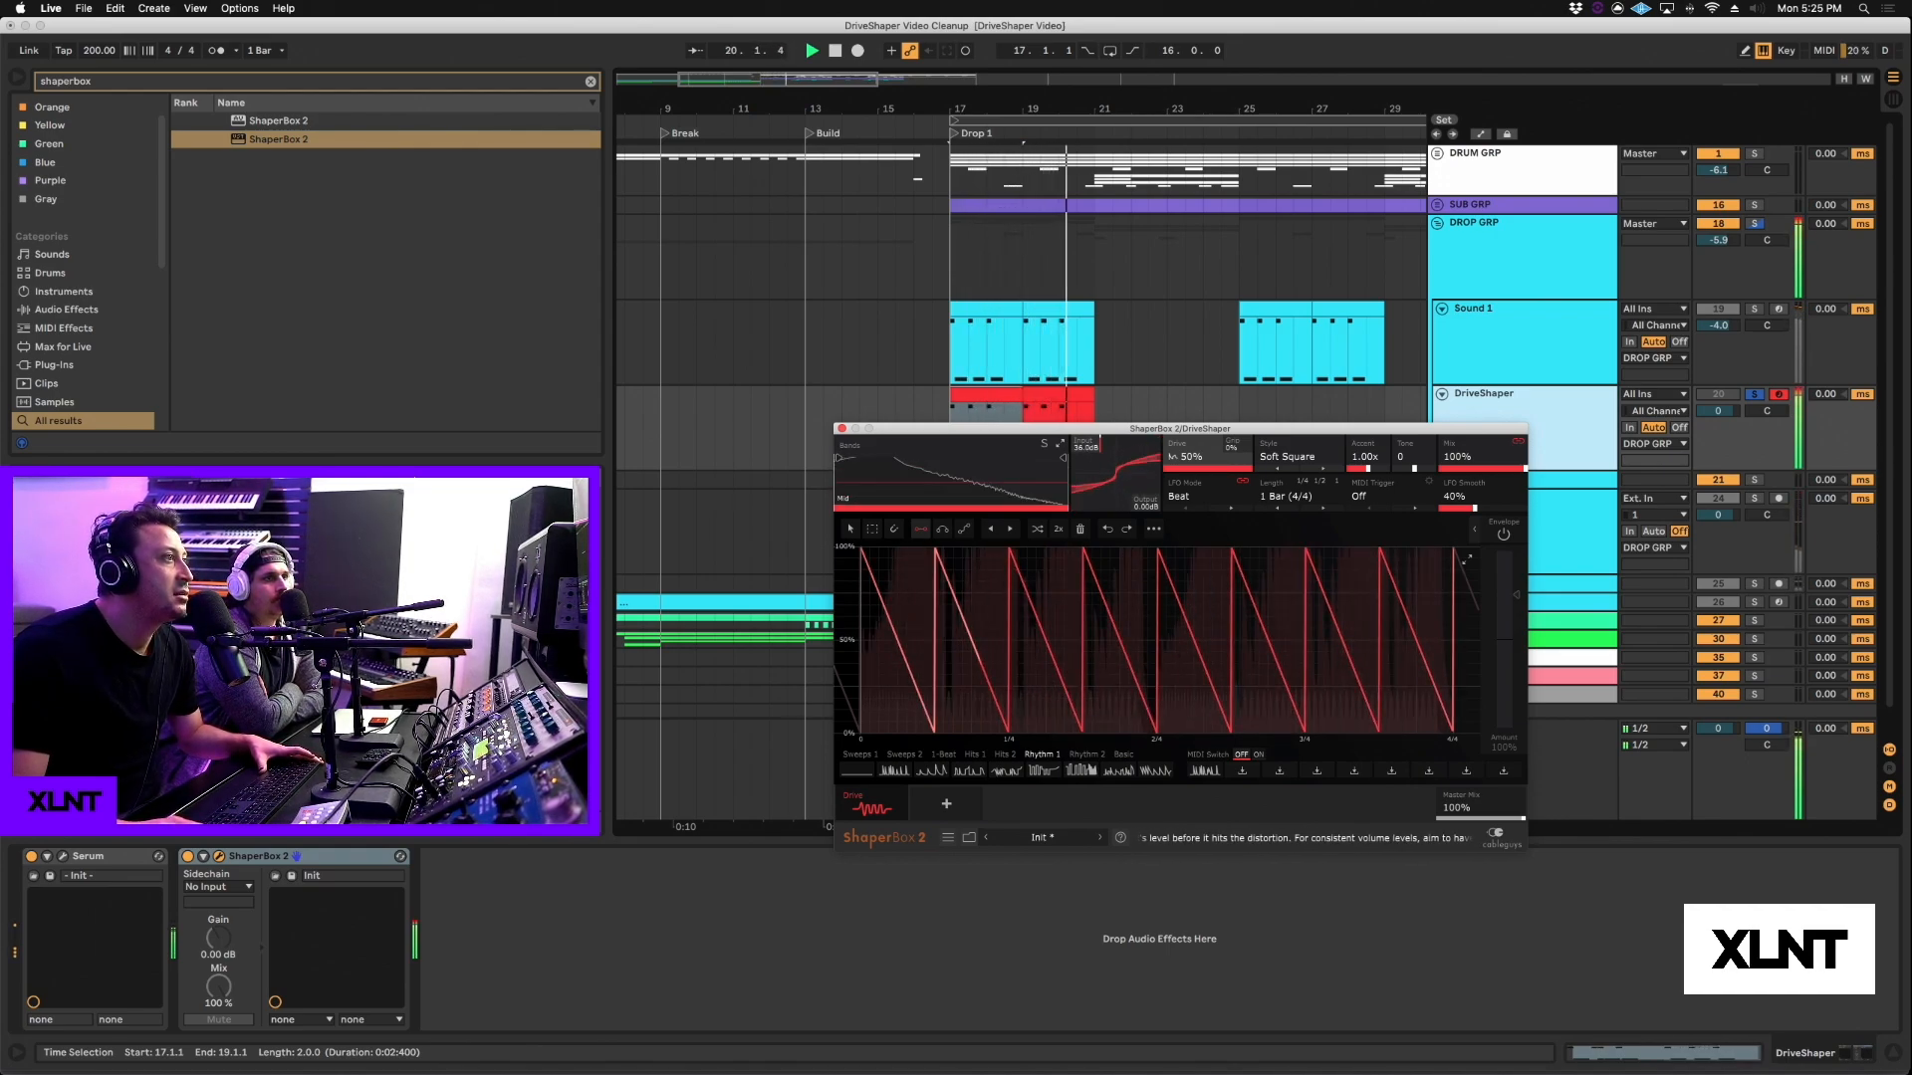
key("space")
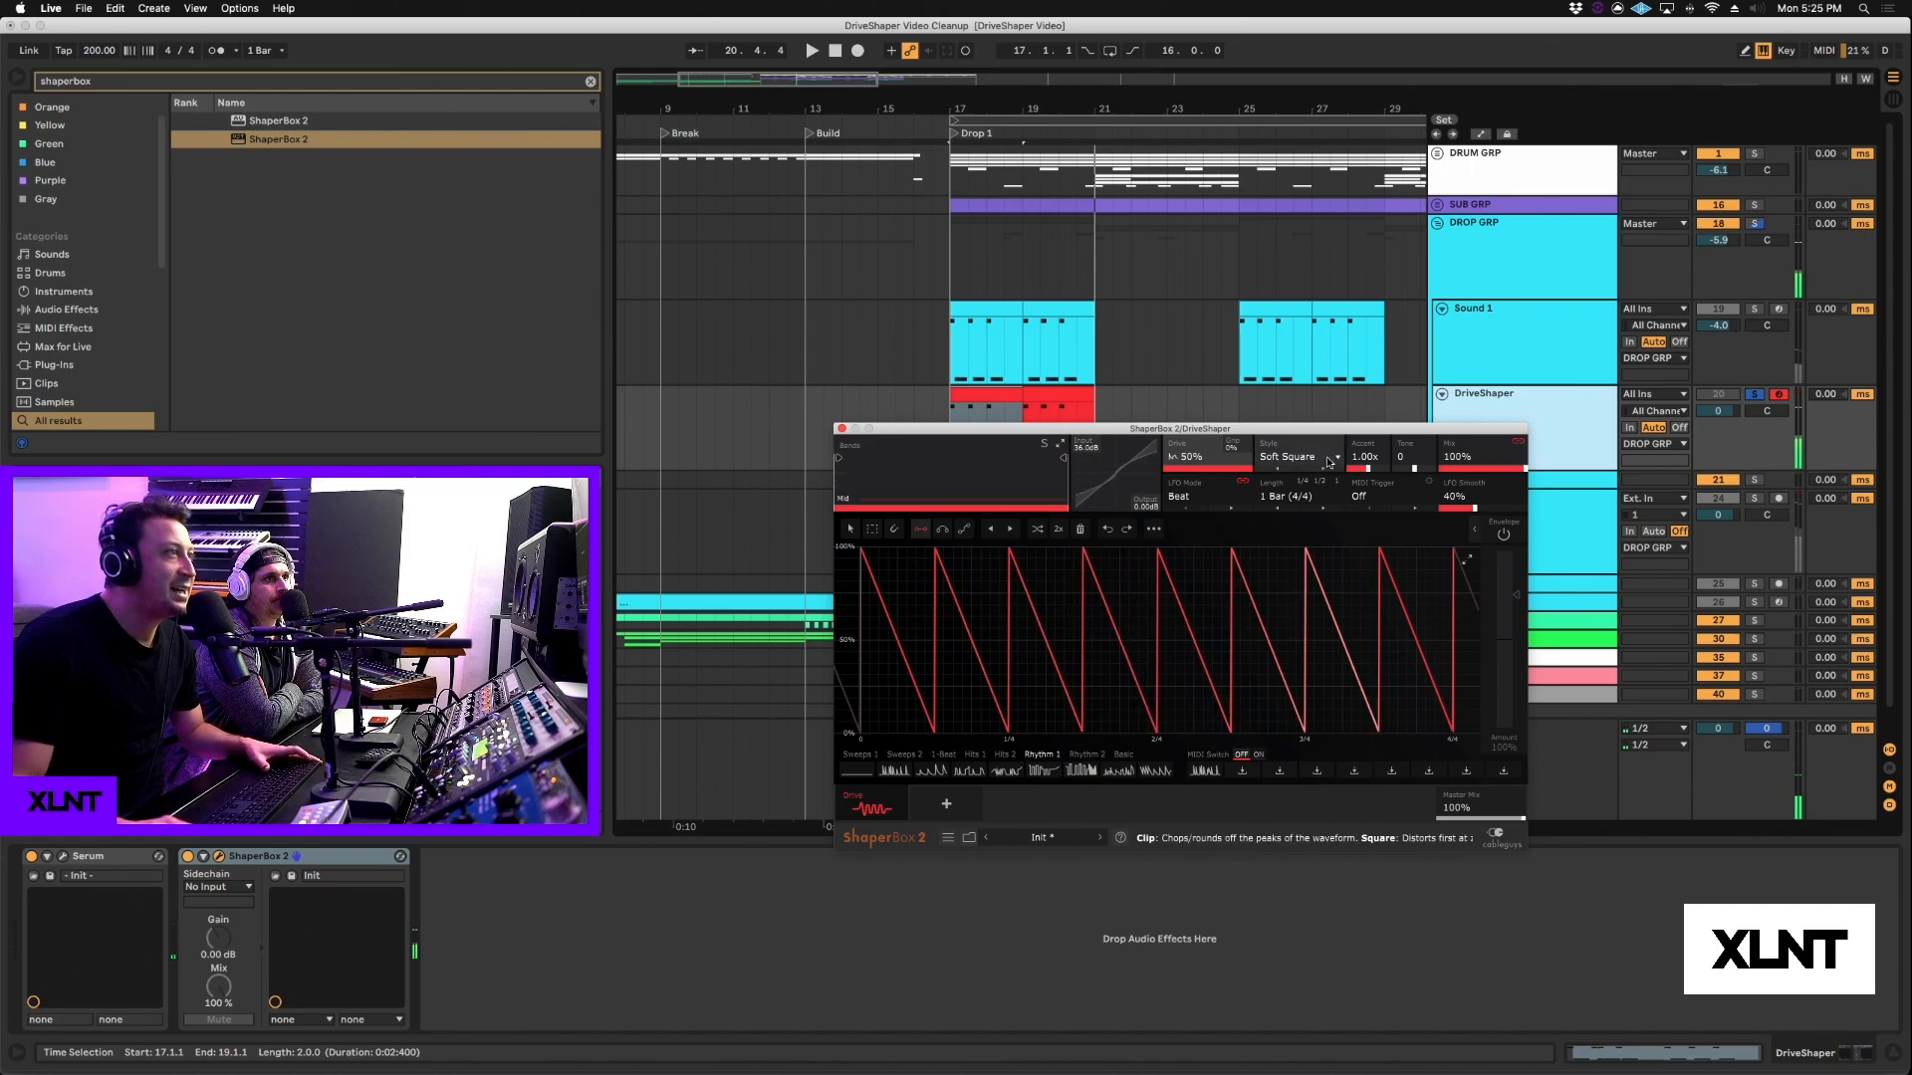
left_click(1329, 461)
left_click(1295, 601)
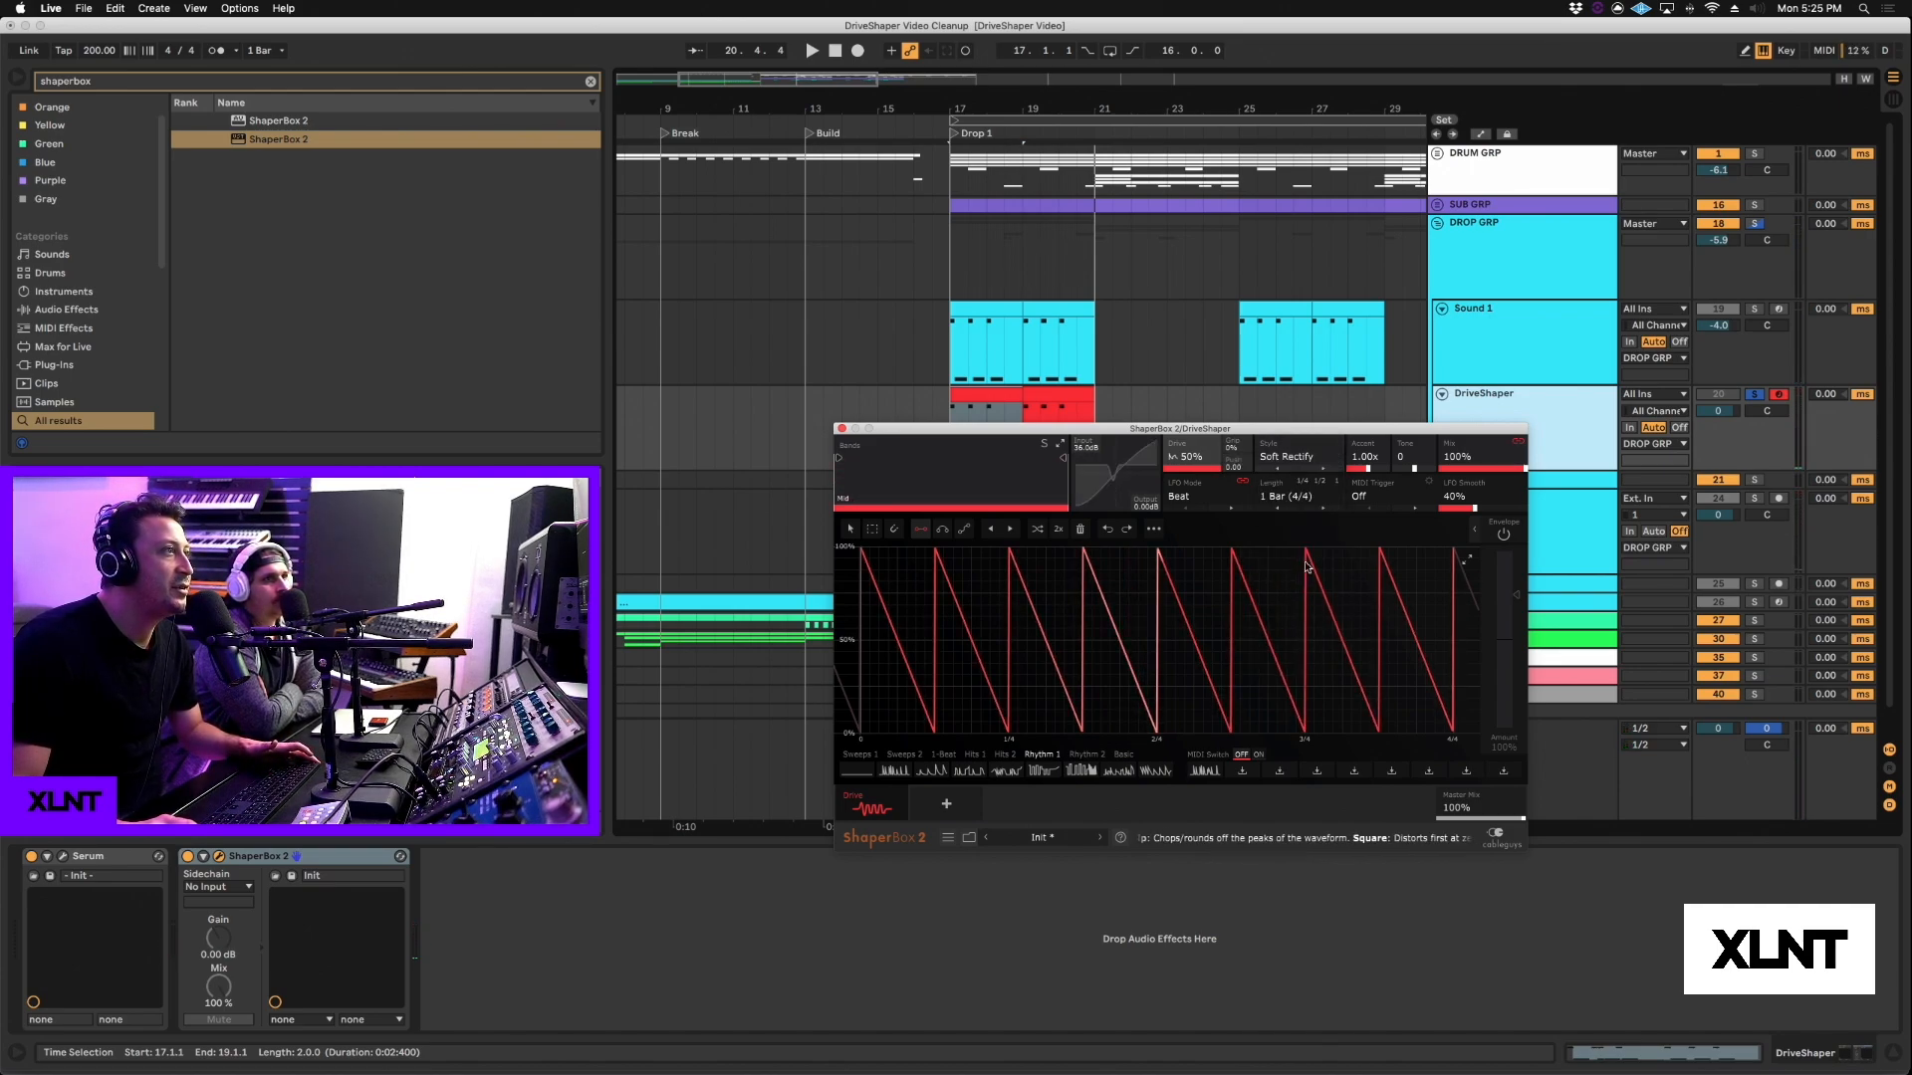
Step: Change the distortion style to Skew Fold and rebalance the input level to 13.3 dB with a lower output level during playback
key("space")
scroll(1322, 472, "down", 3)
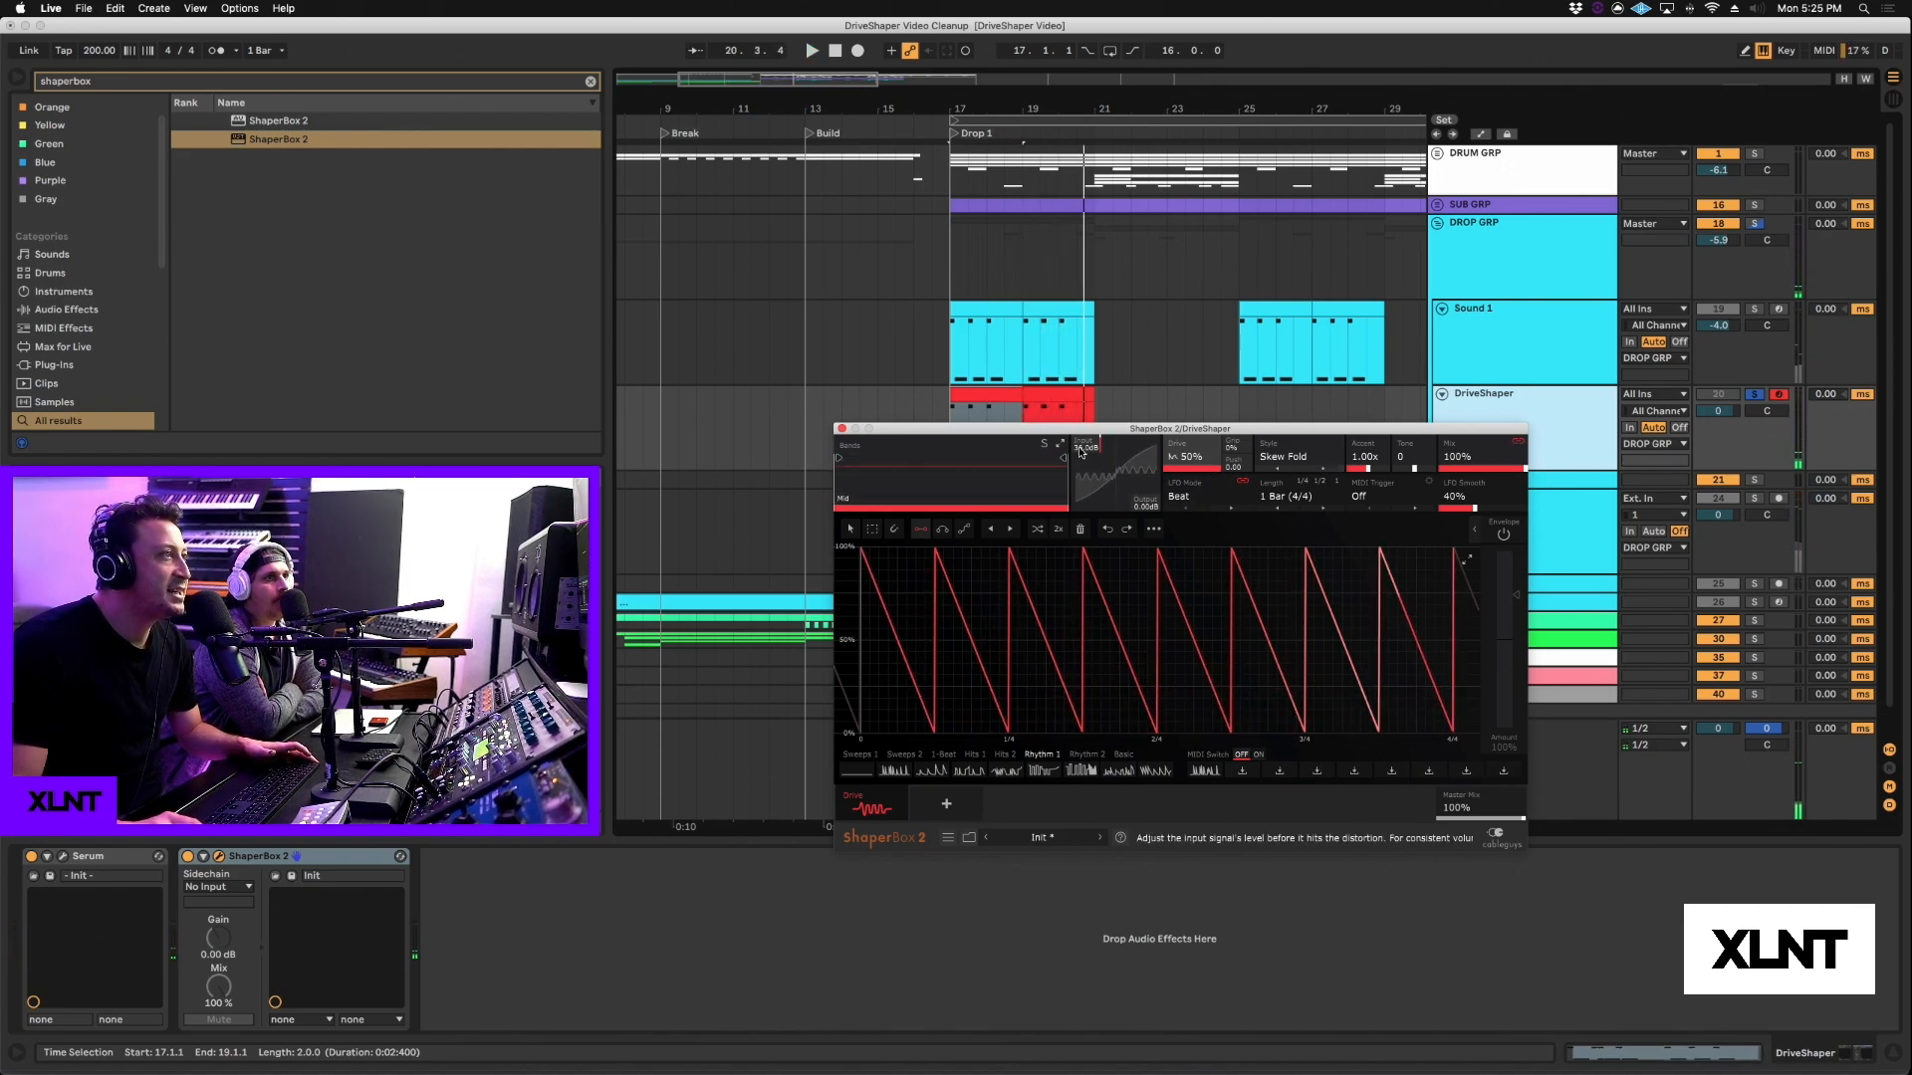
key("space")
key("space")
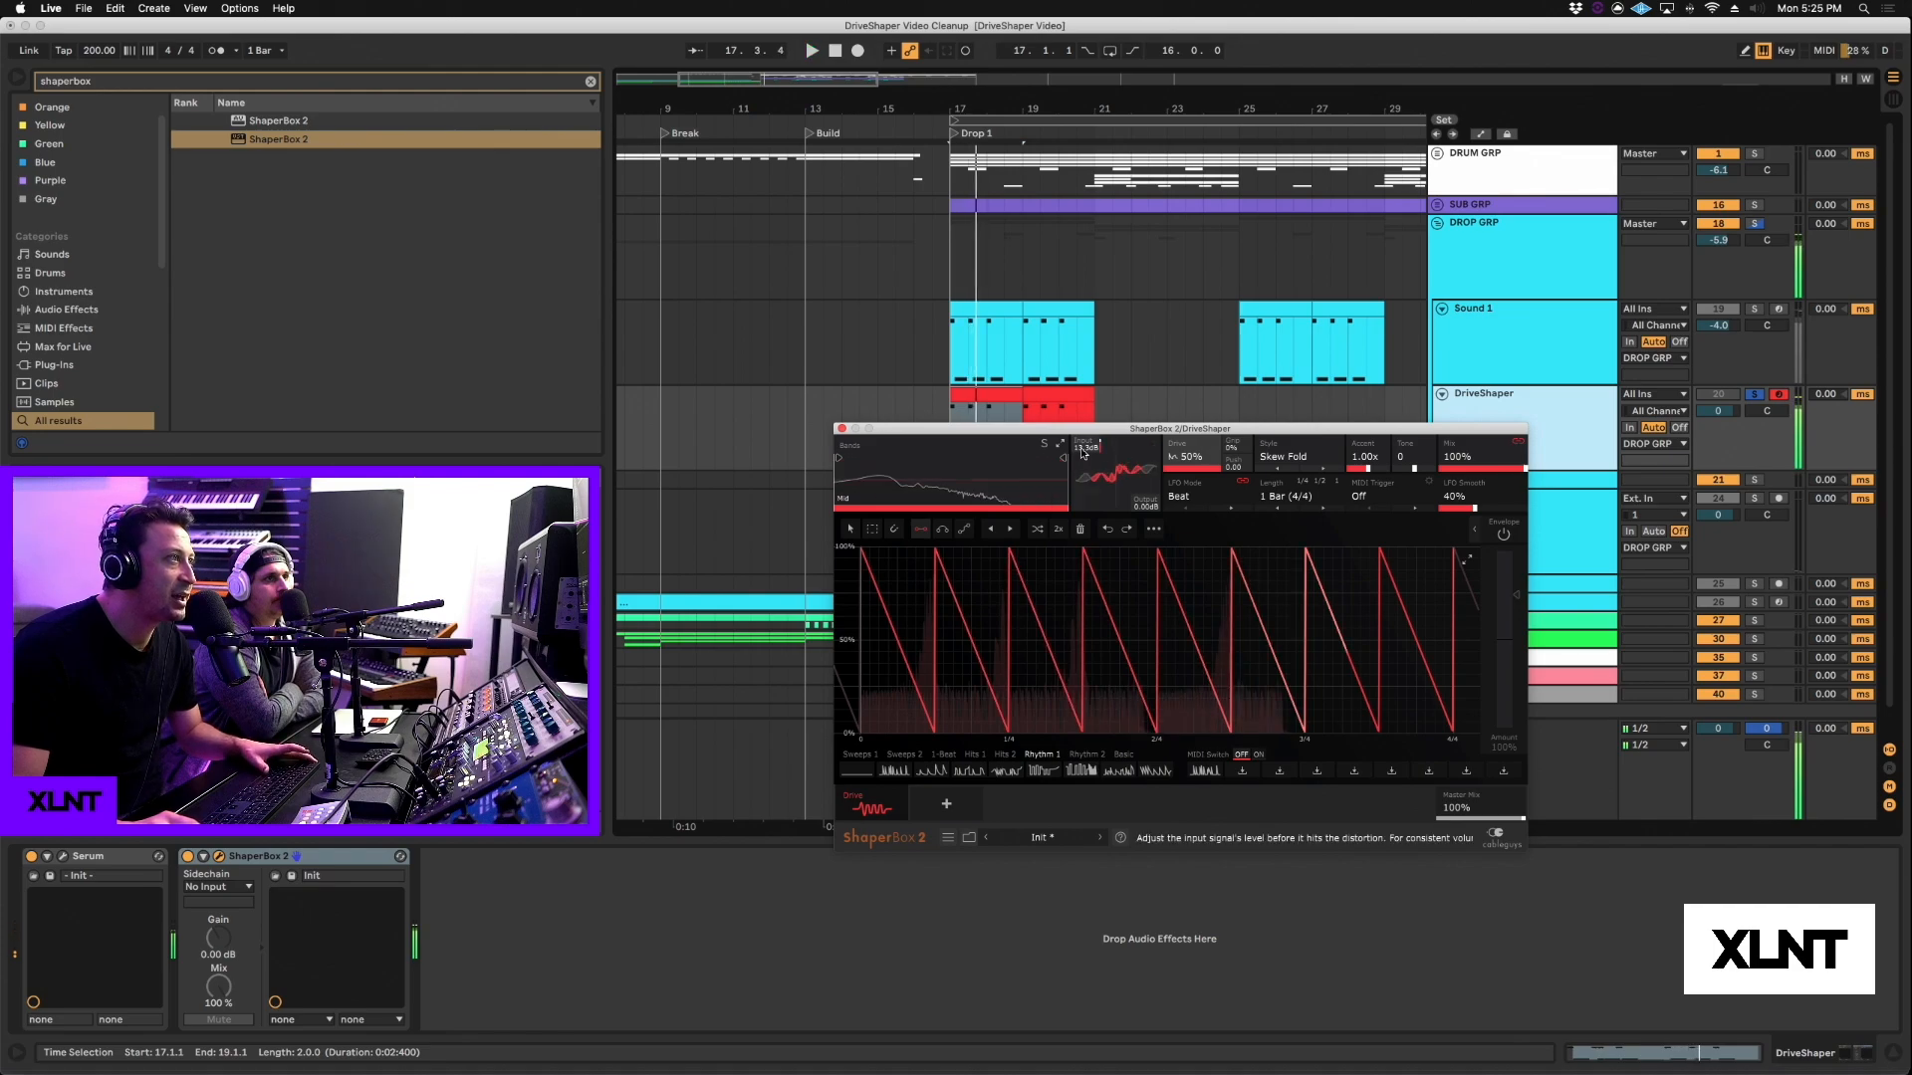
left_click_drag(1087, 447, 1146, 511)
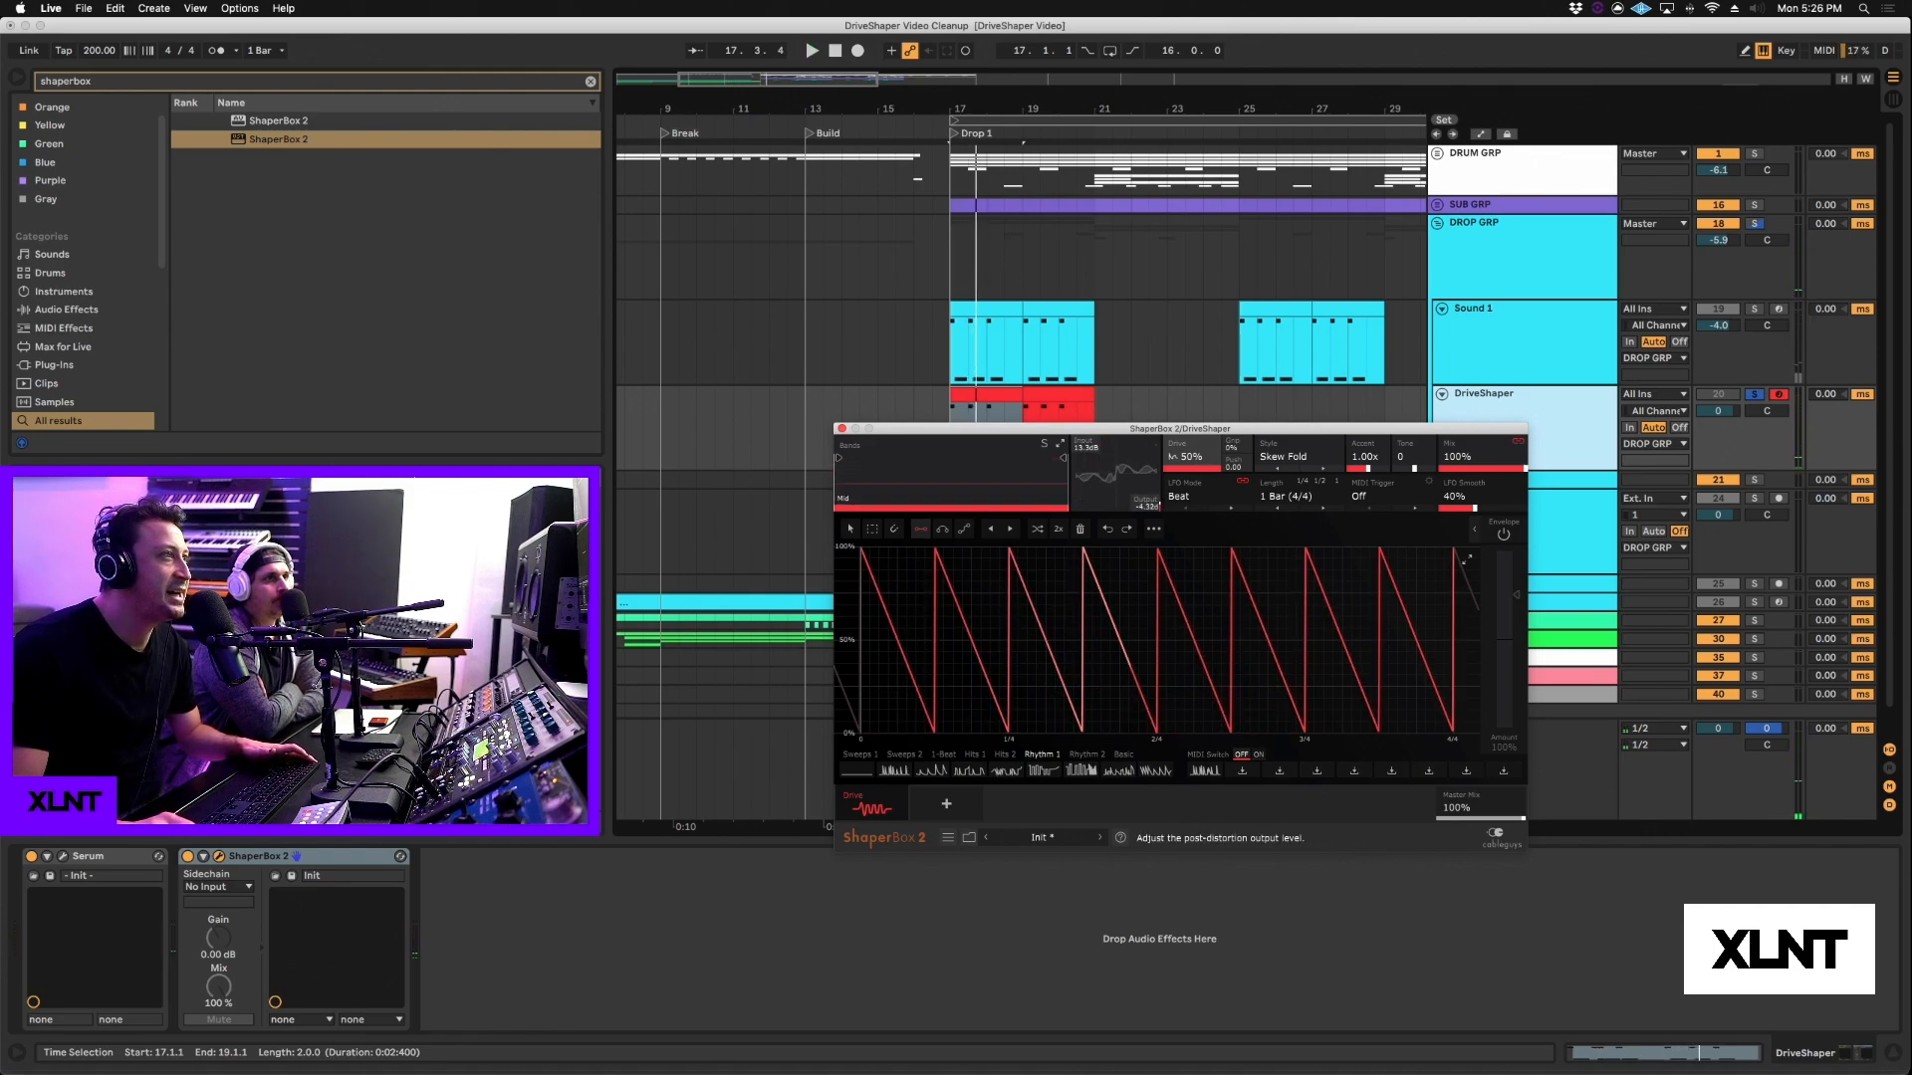
key("space")
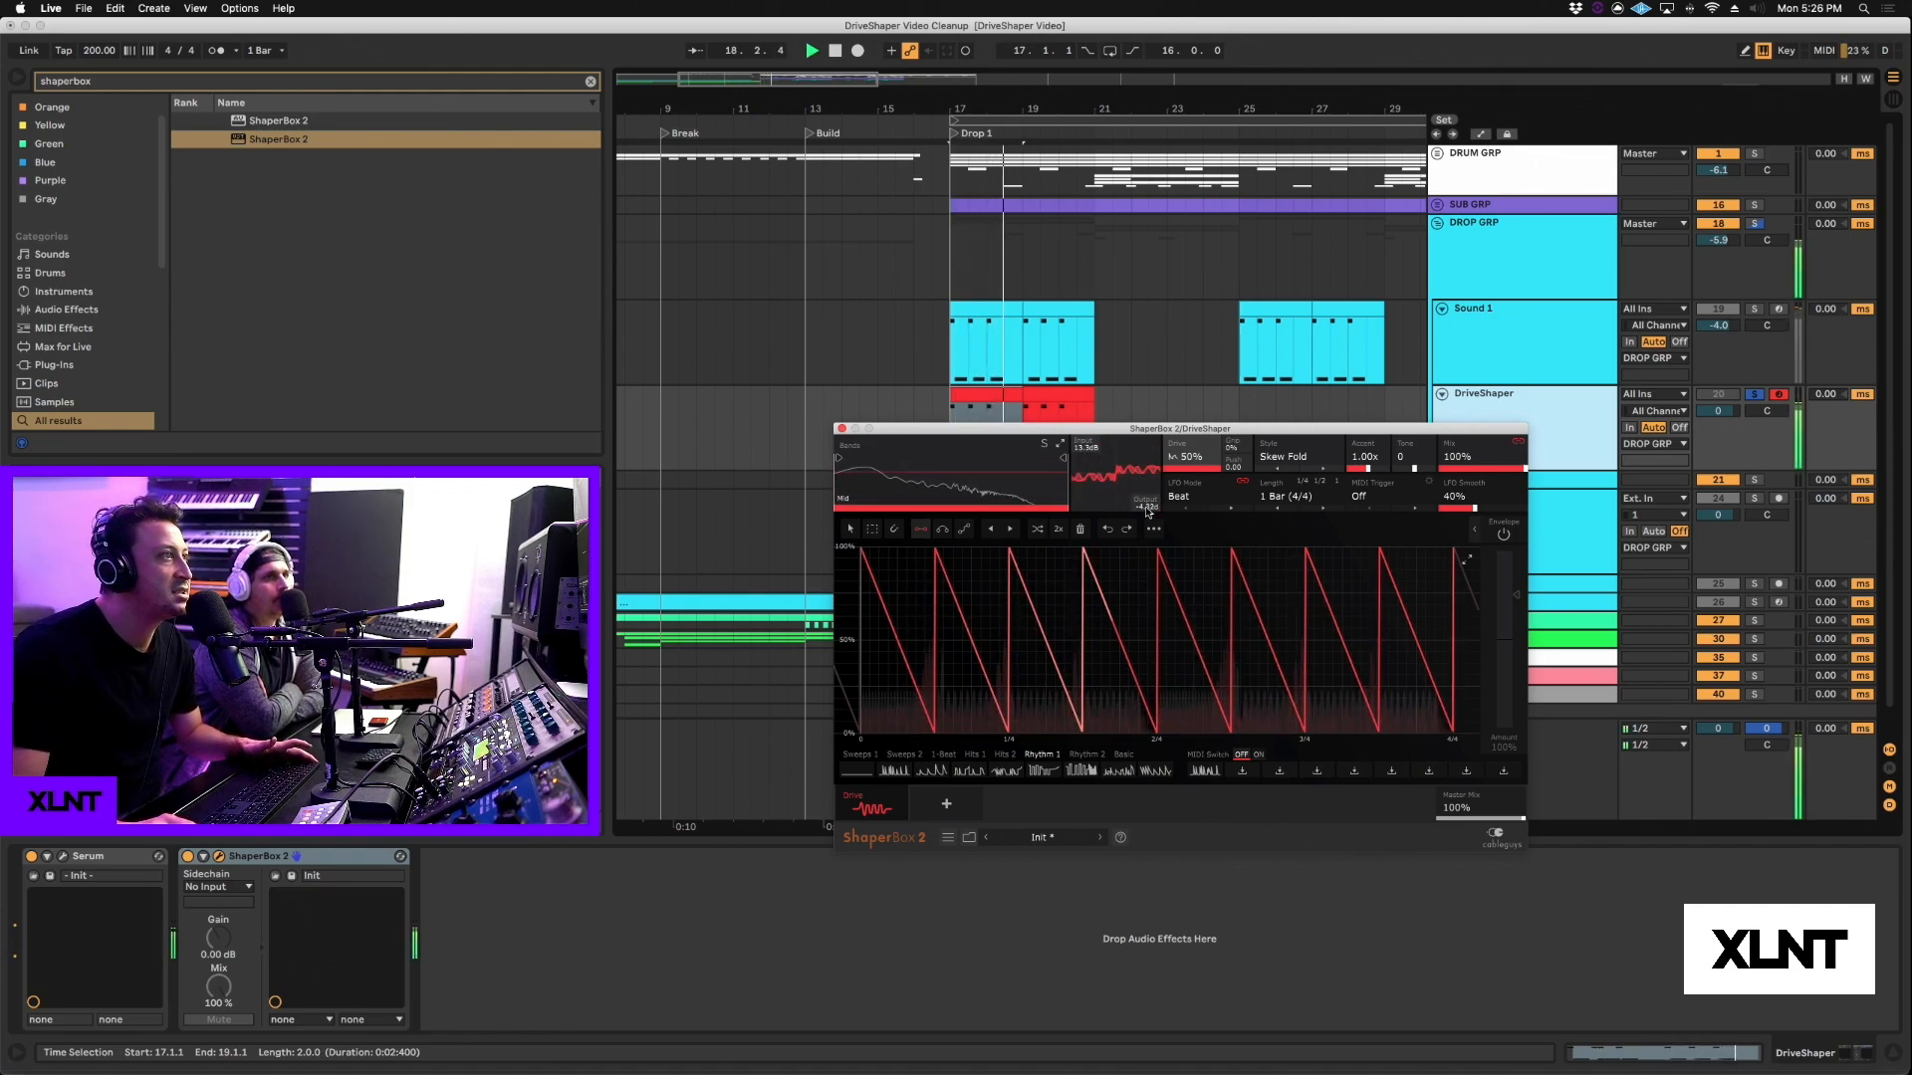
key("space")
Step: Audition Drive amounts up to 85% against the playing clip and settle on 47%
left_click_drag(1190, 457, 1190, 423)
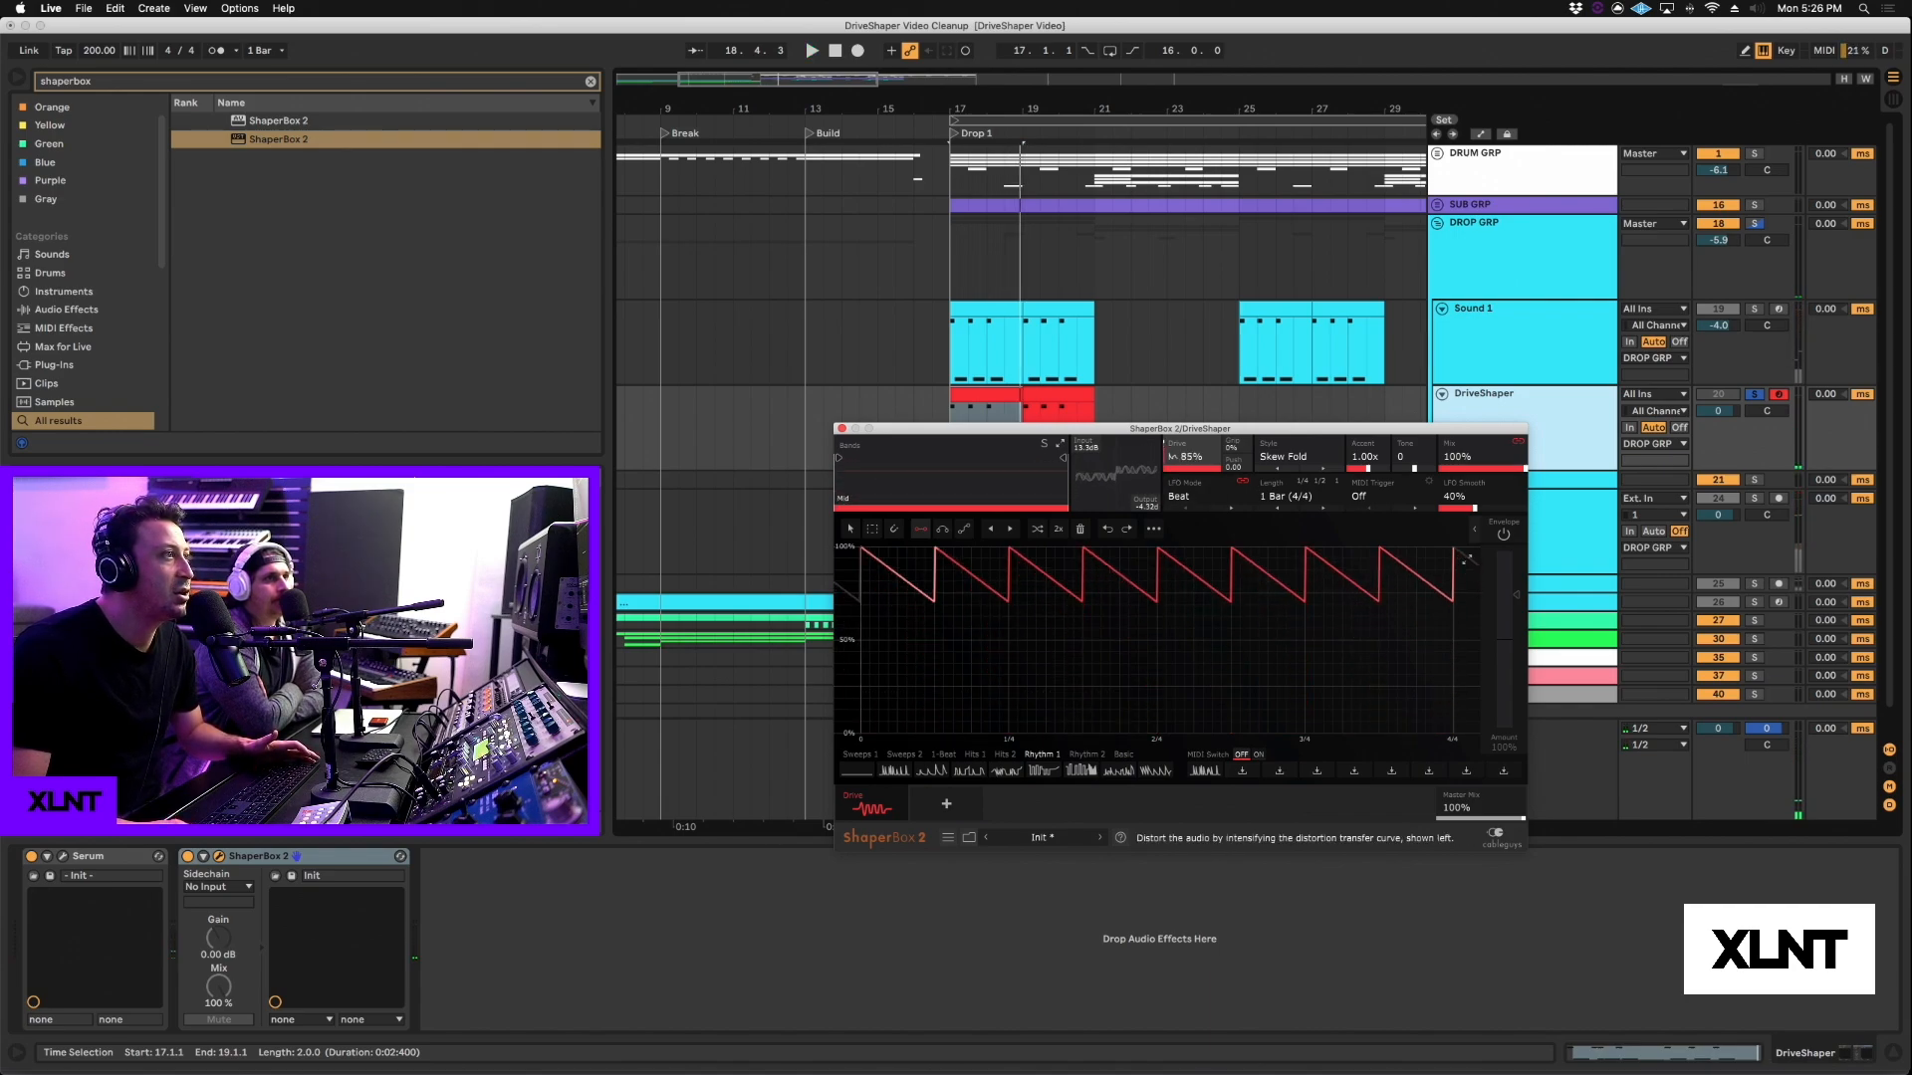
key("space")
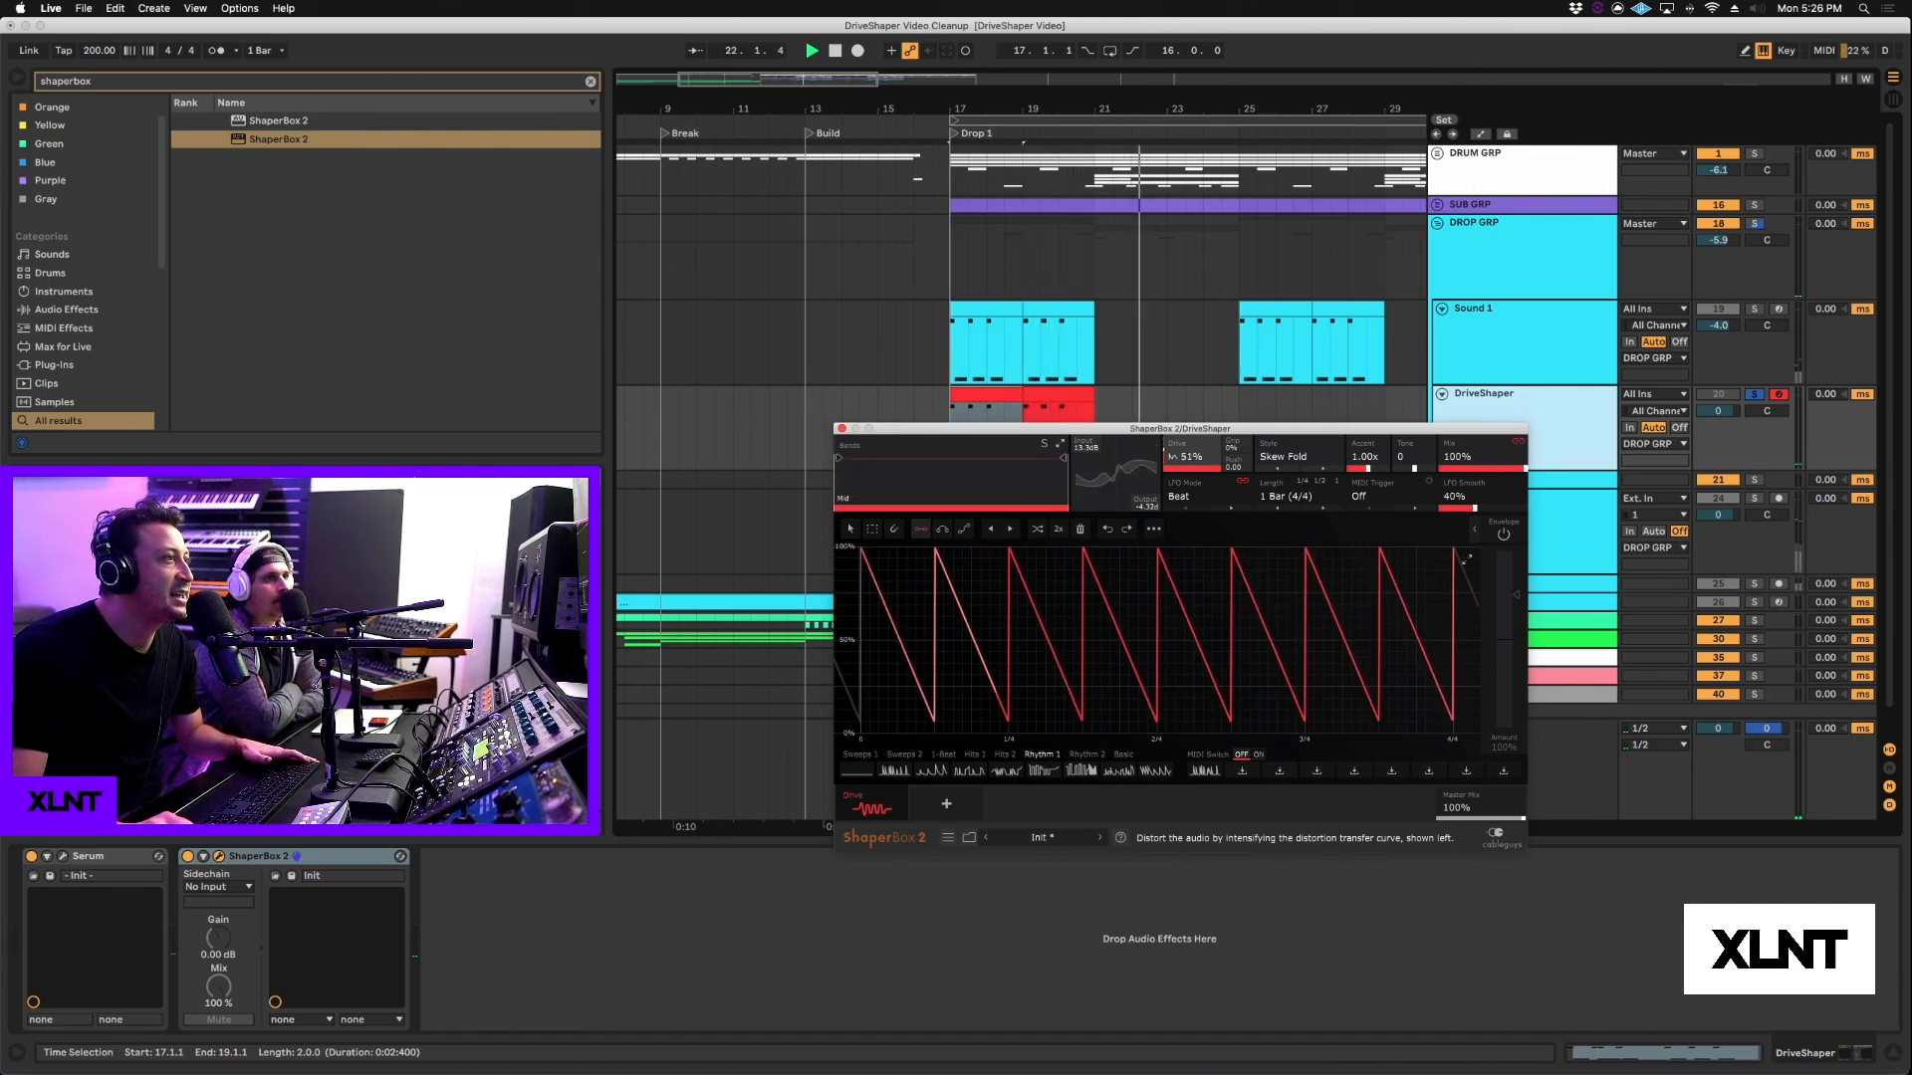
key("space")
key("space")
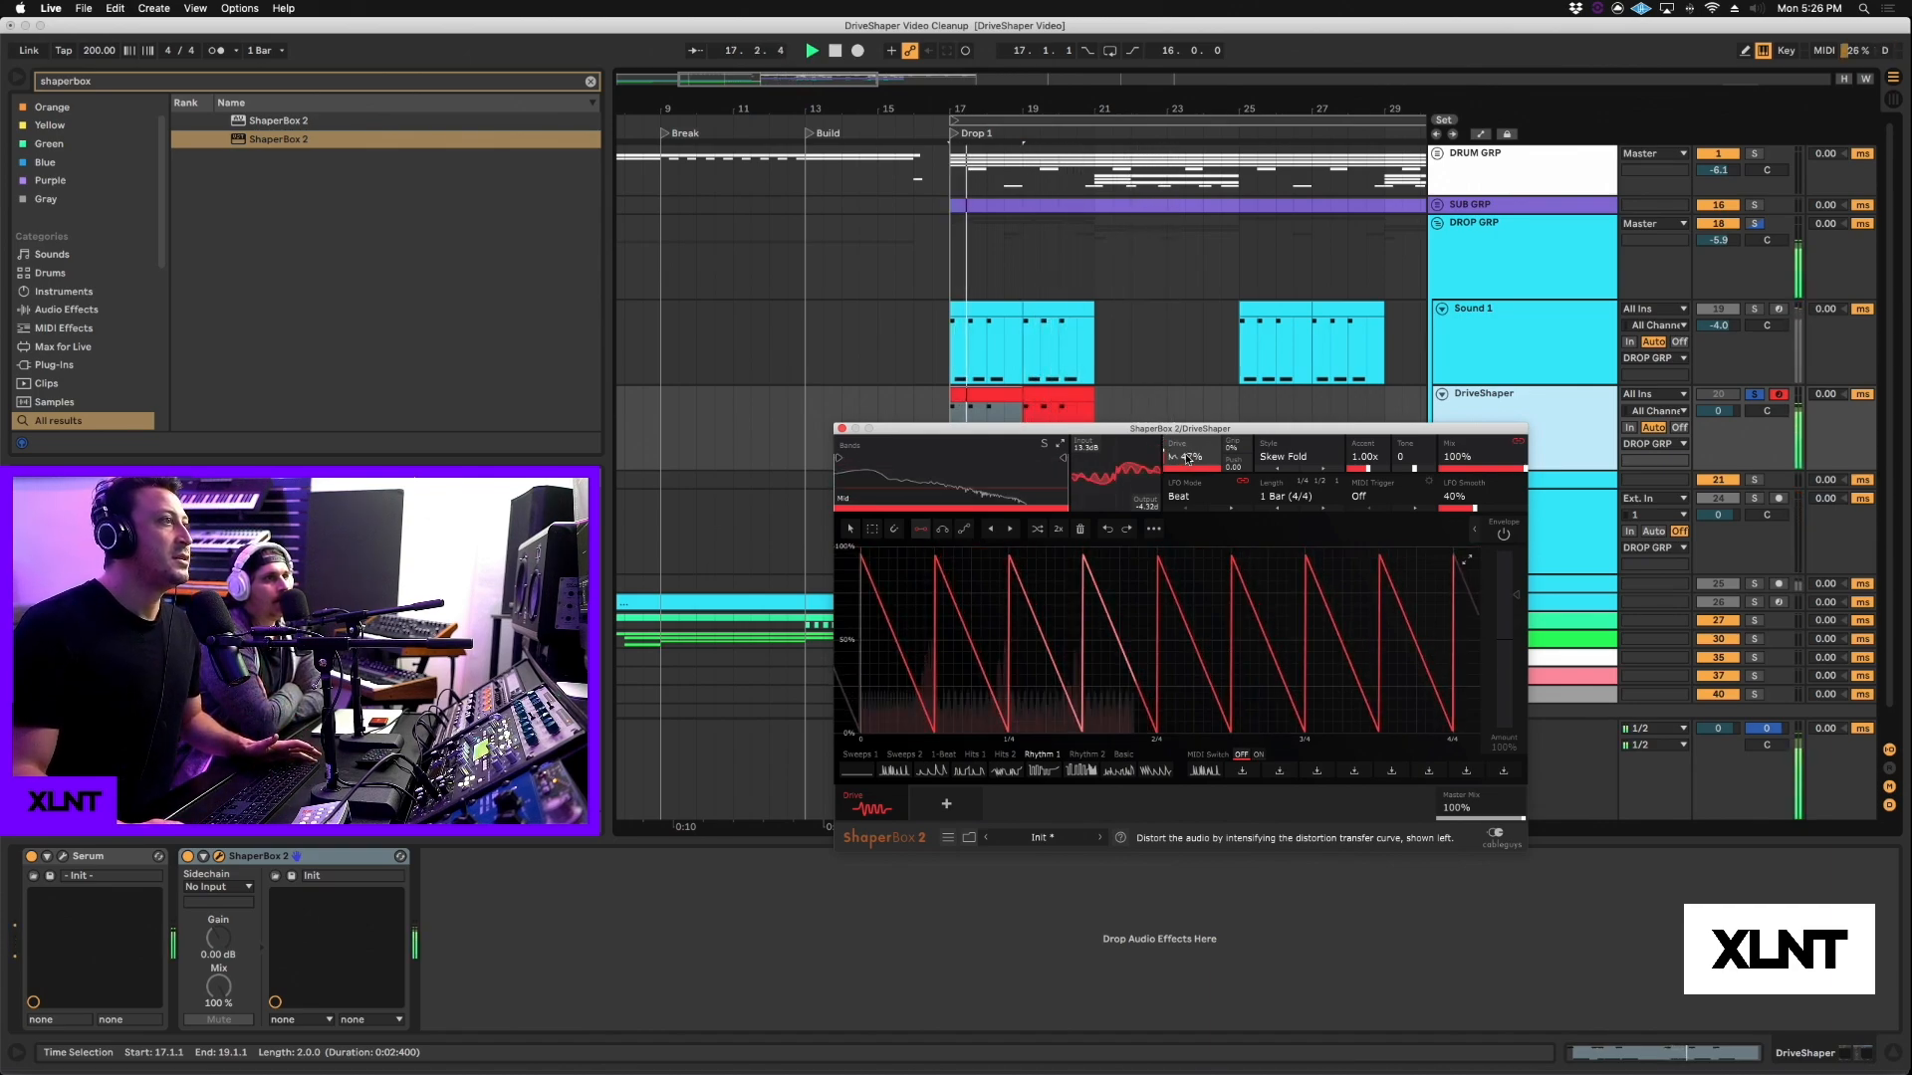
Step: Change the distortion style to Hard Clip and play the clip, moving the plugin window out of the way
left_click(1284, 457)
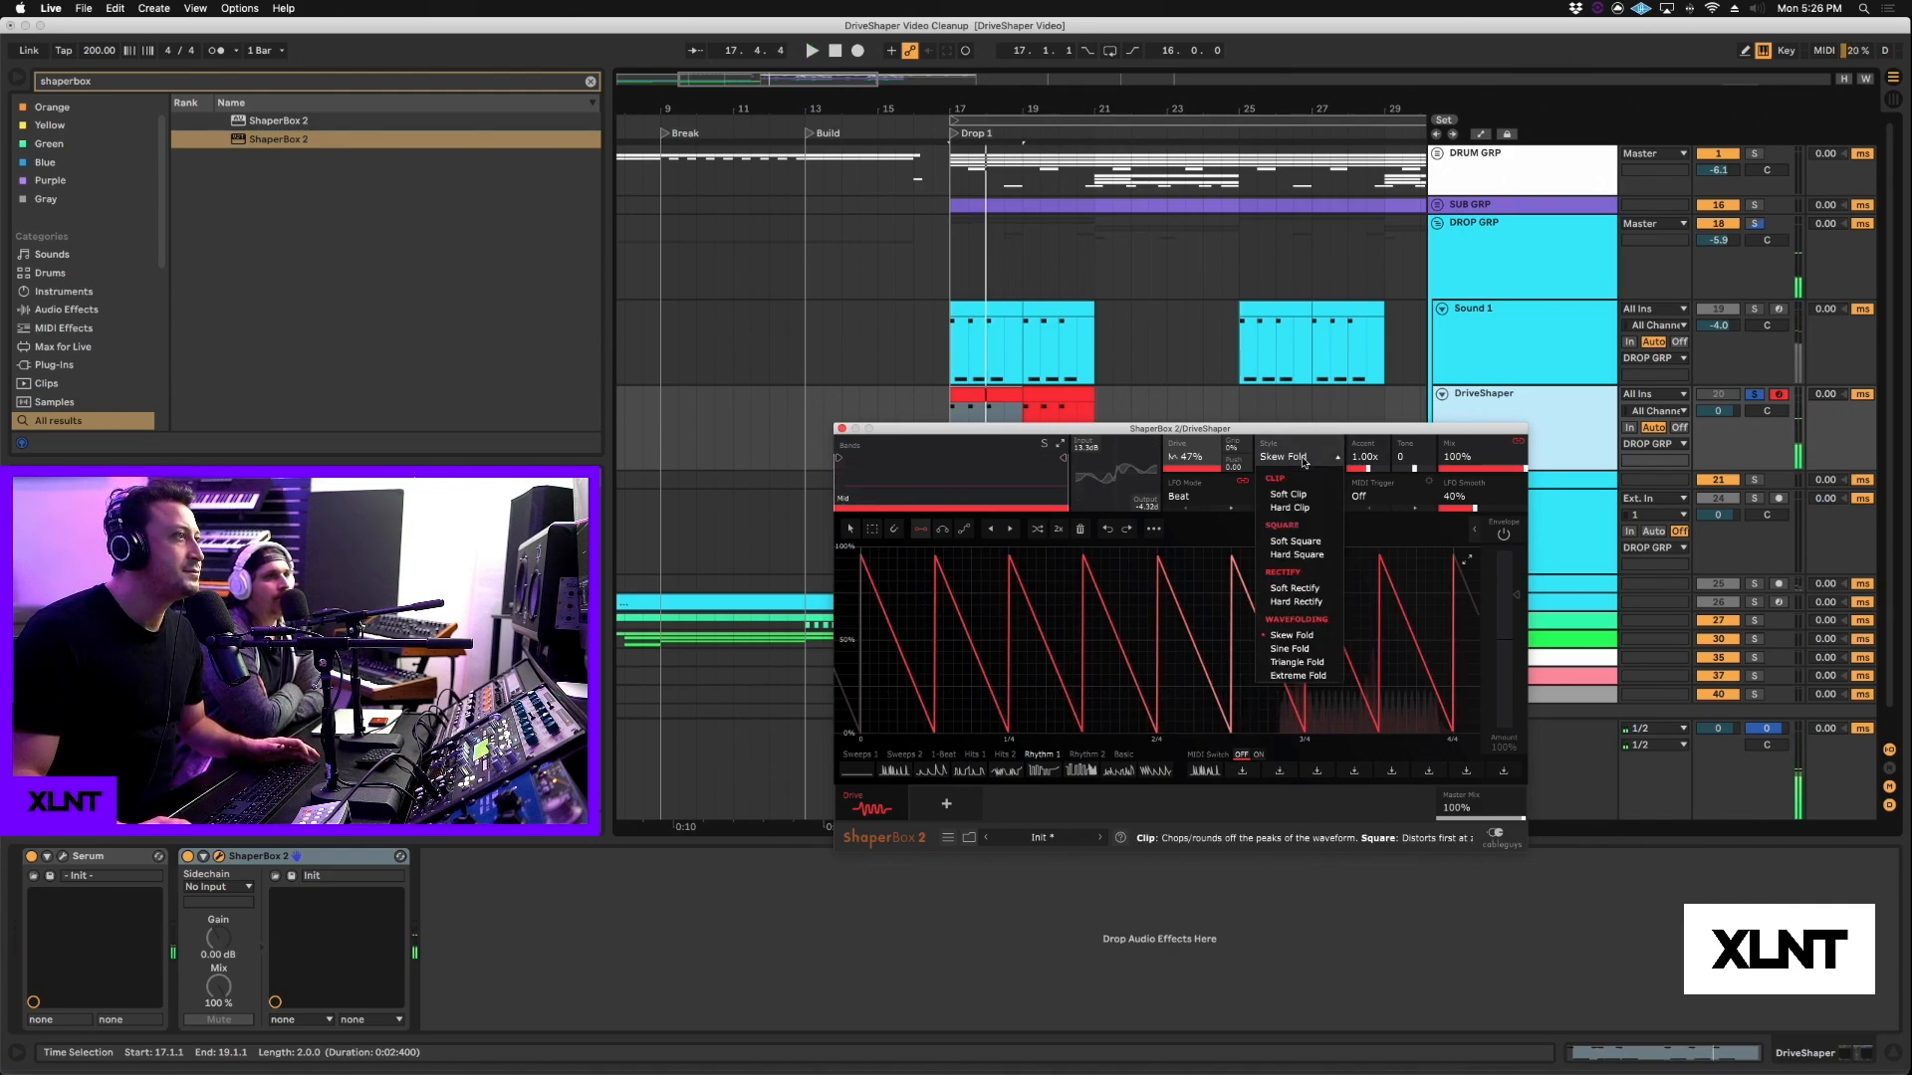
left_click(1295, 507)
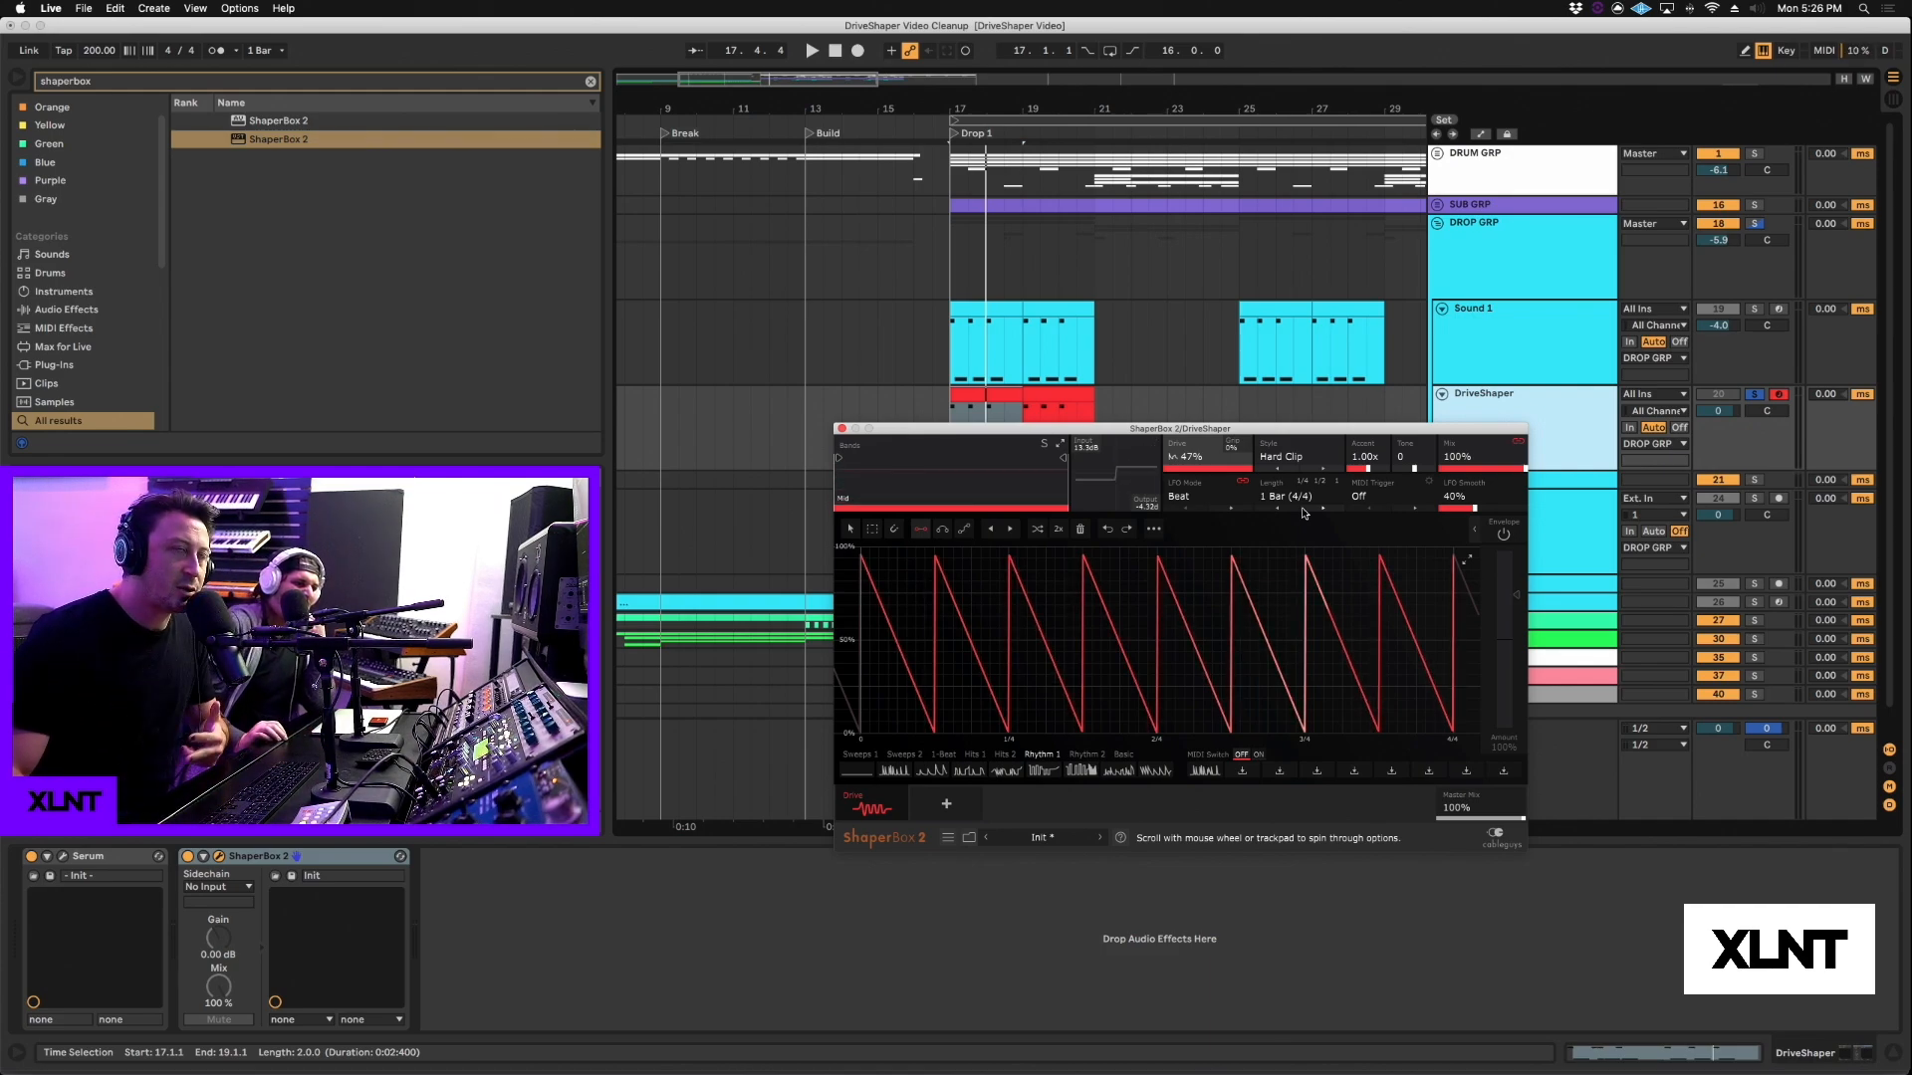
left_click_drag(1219, 423, 1234, 393)
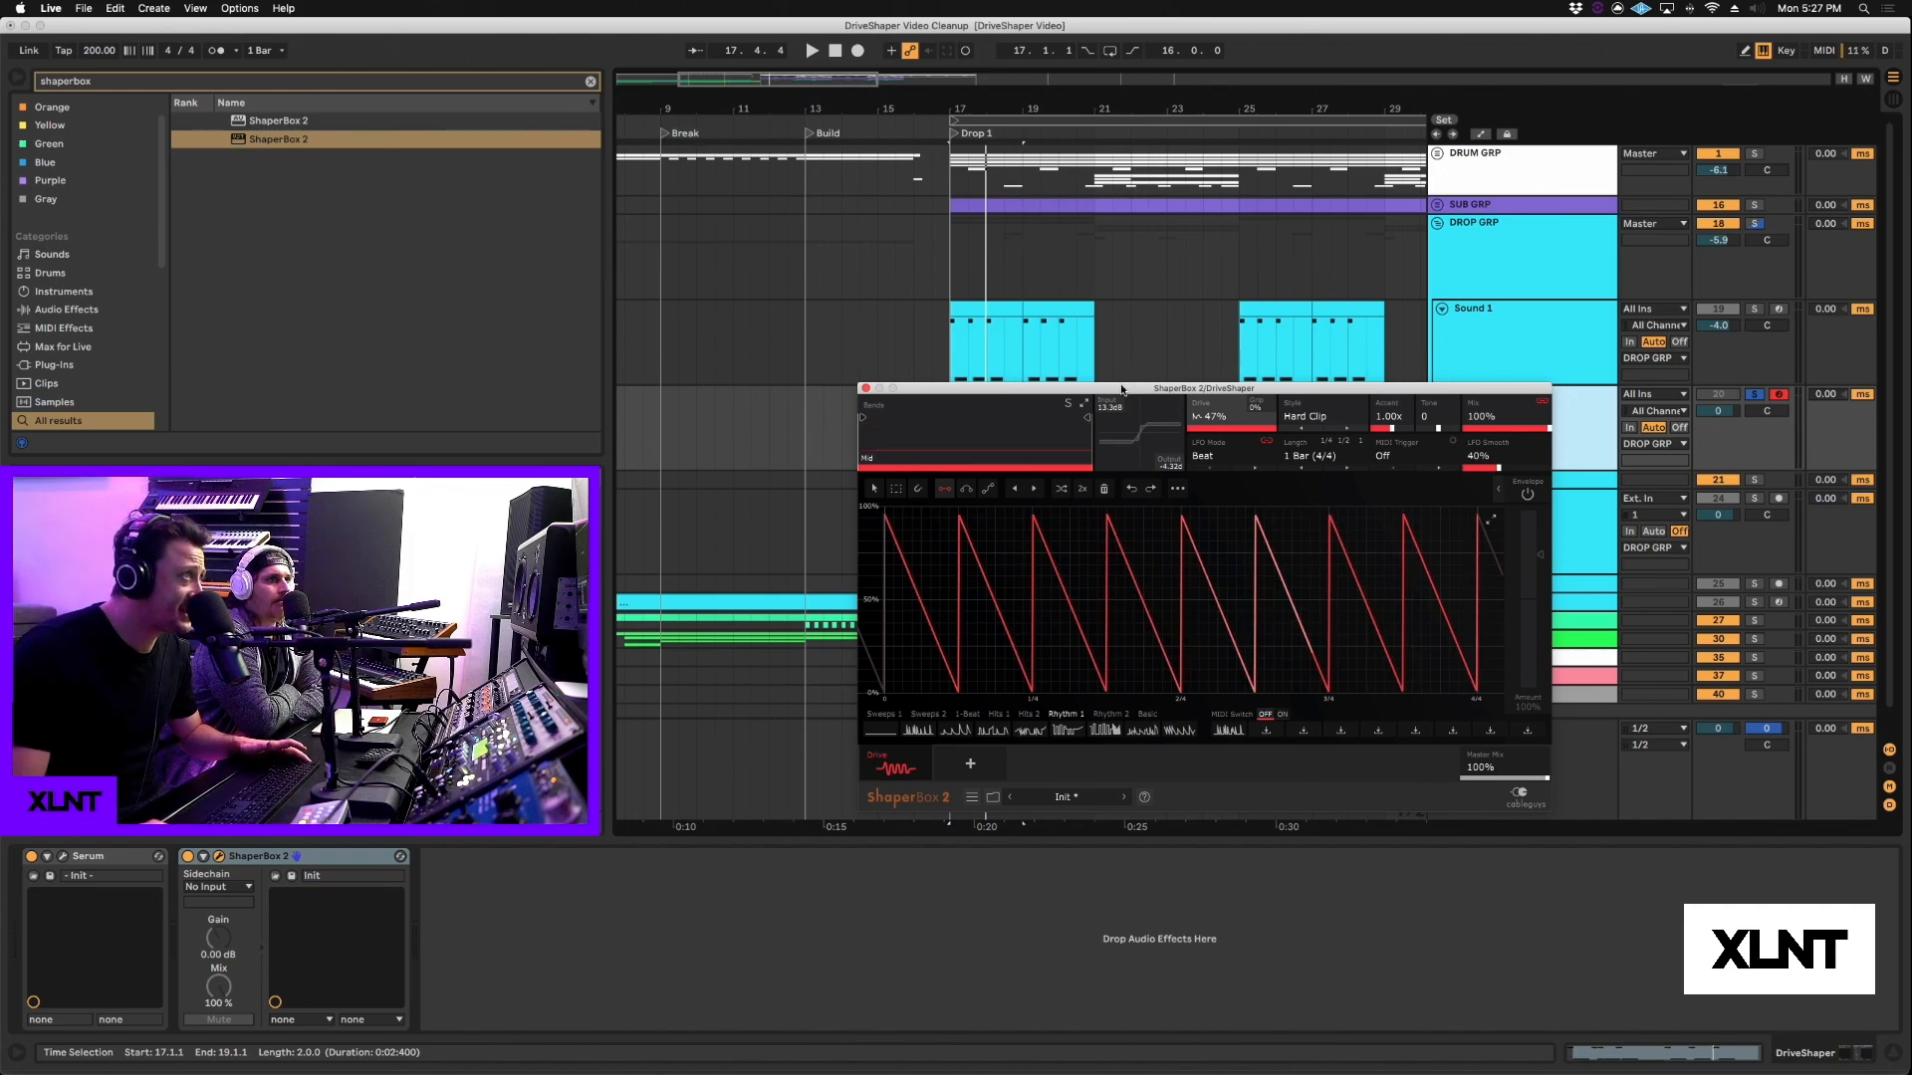
left_click_drag(1122, 389, 1203, 339)
key("space")
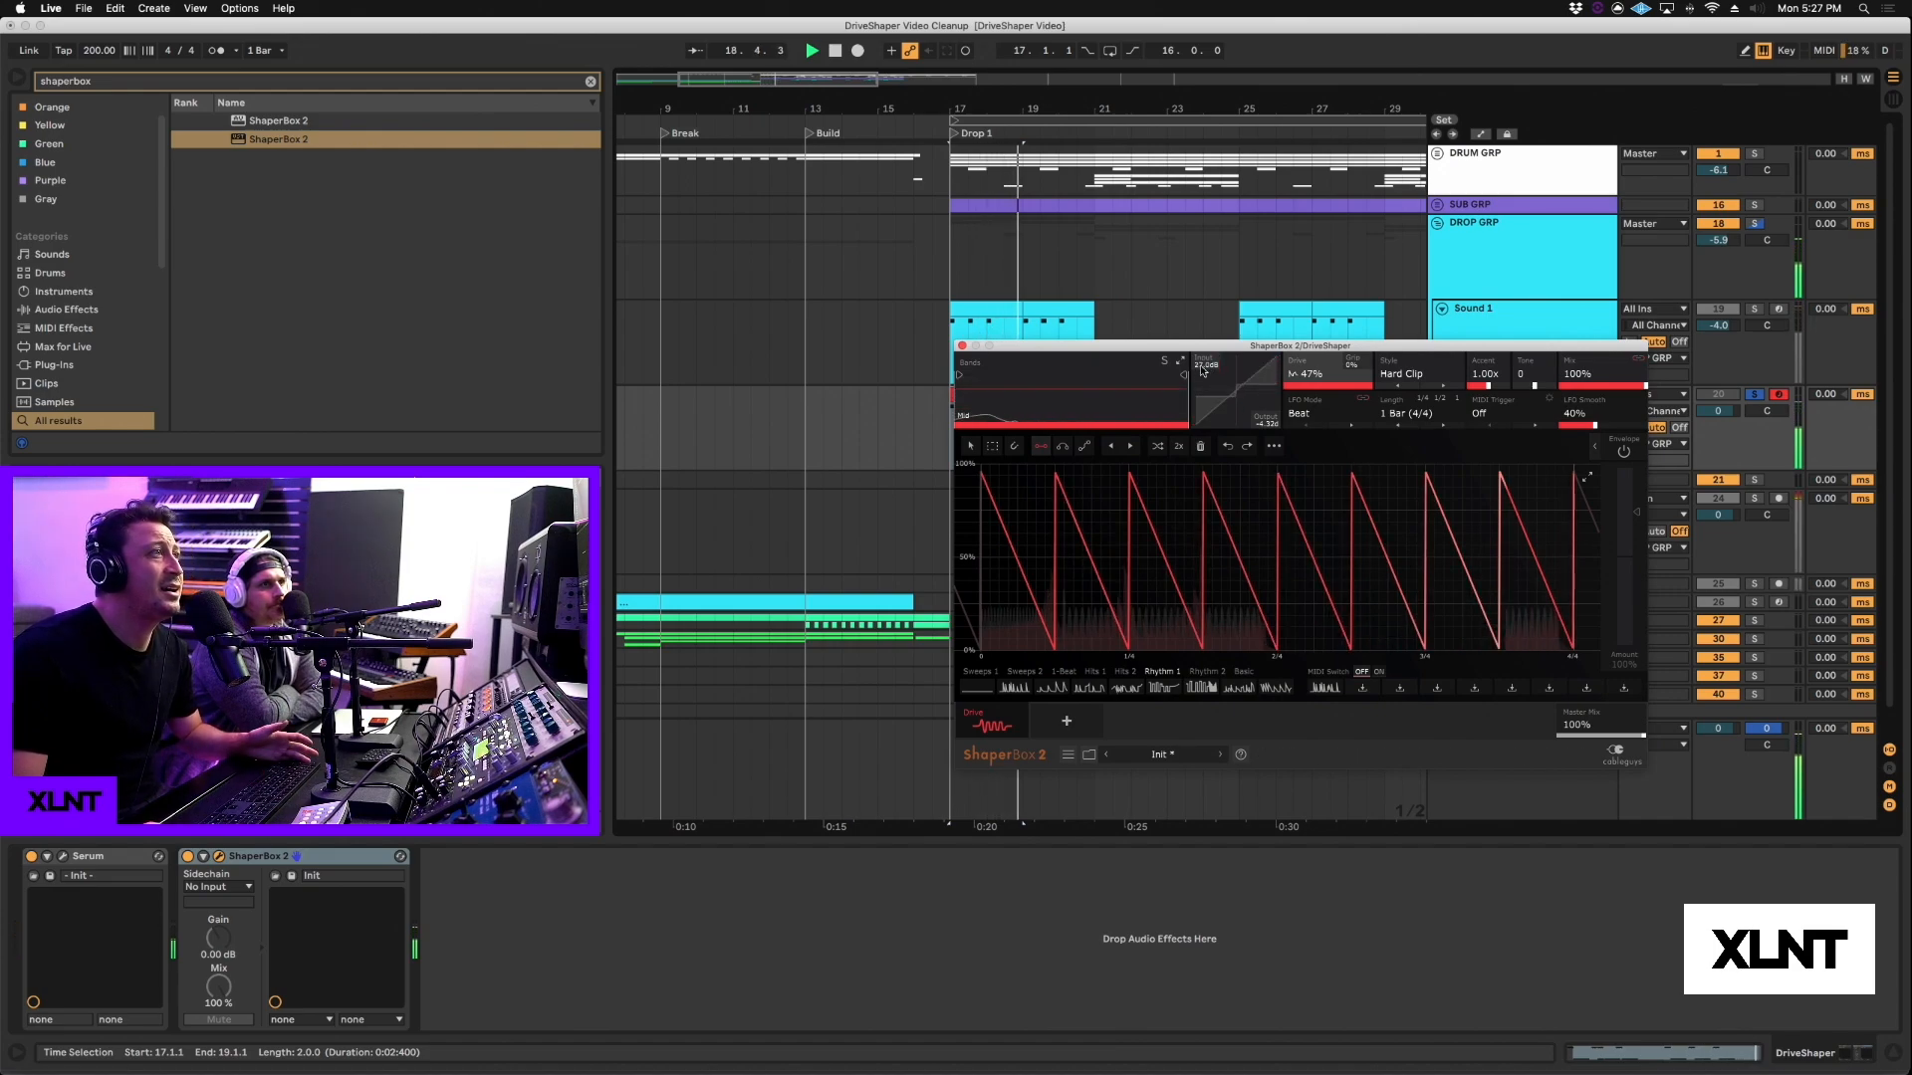
Step: Open the DriveShaper track's Serum patch, try oscillator A's wavetable position during playback, and close Serum
left_click(63, 856)
key("space")
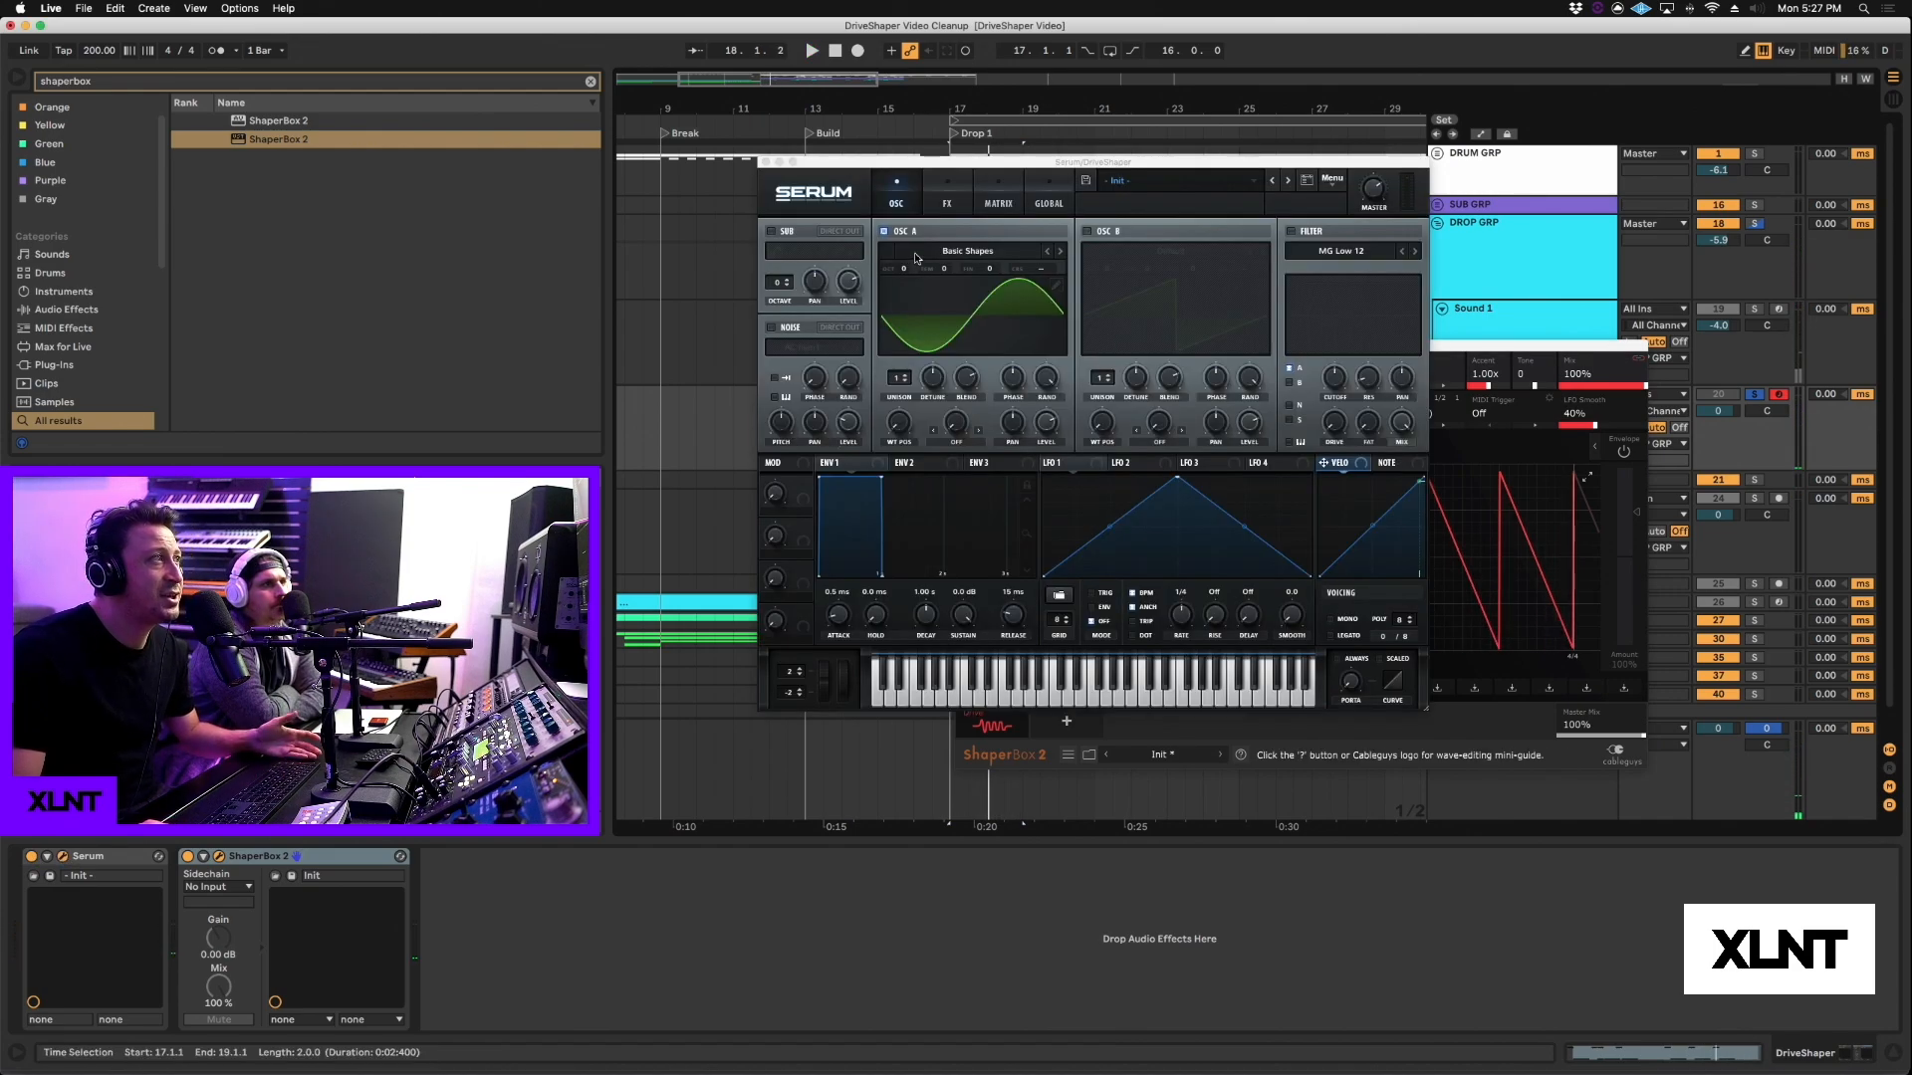
left_click_drag(896, 436, 932, 697)
key("space")
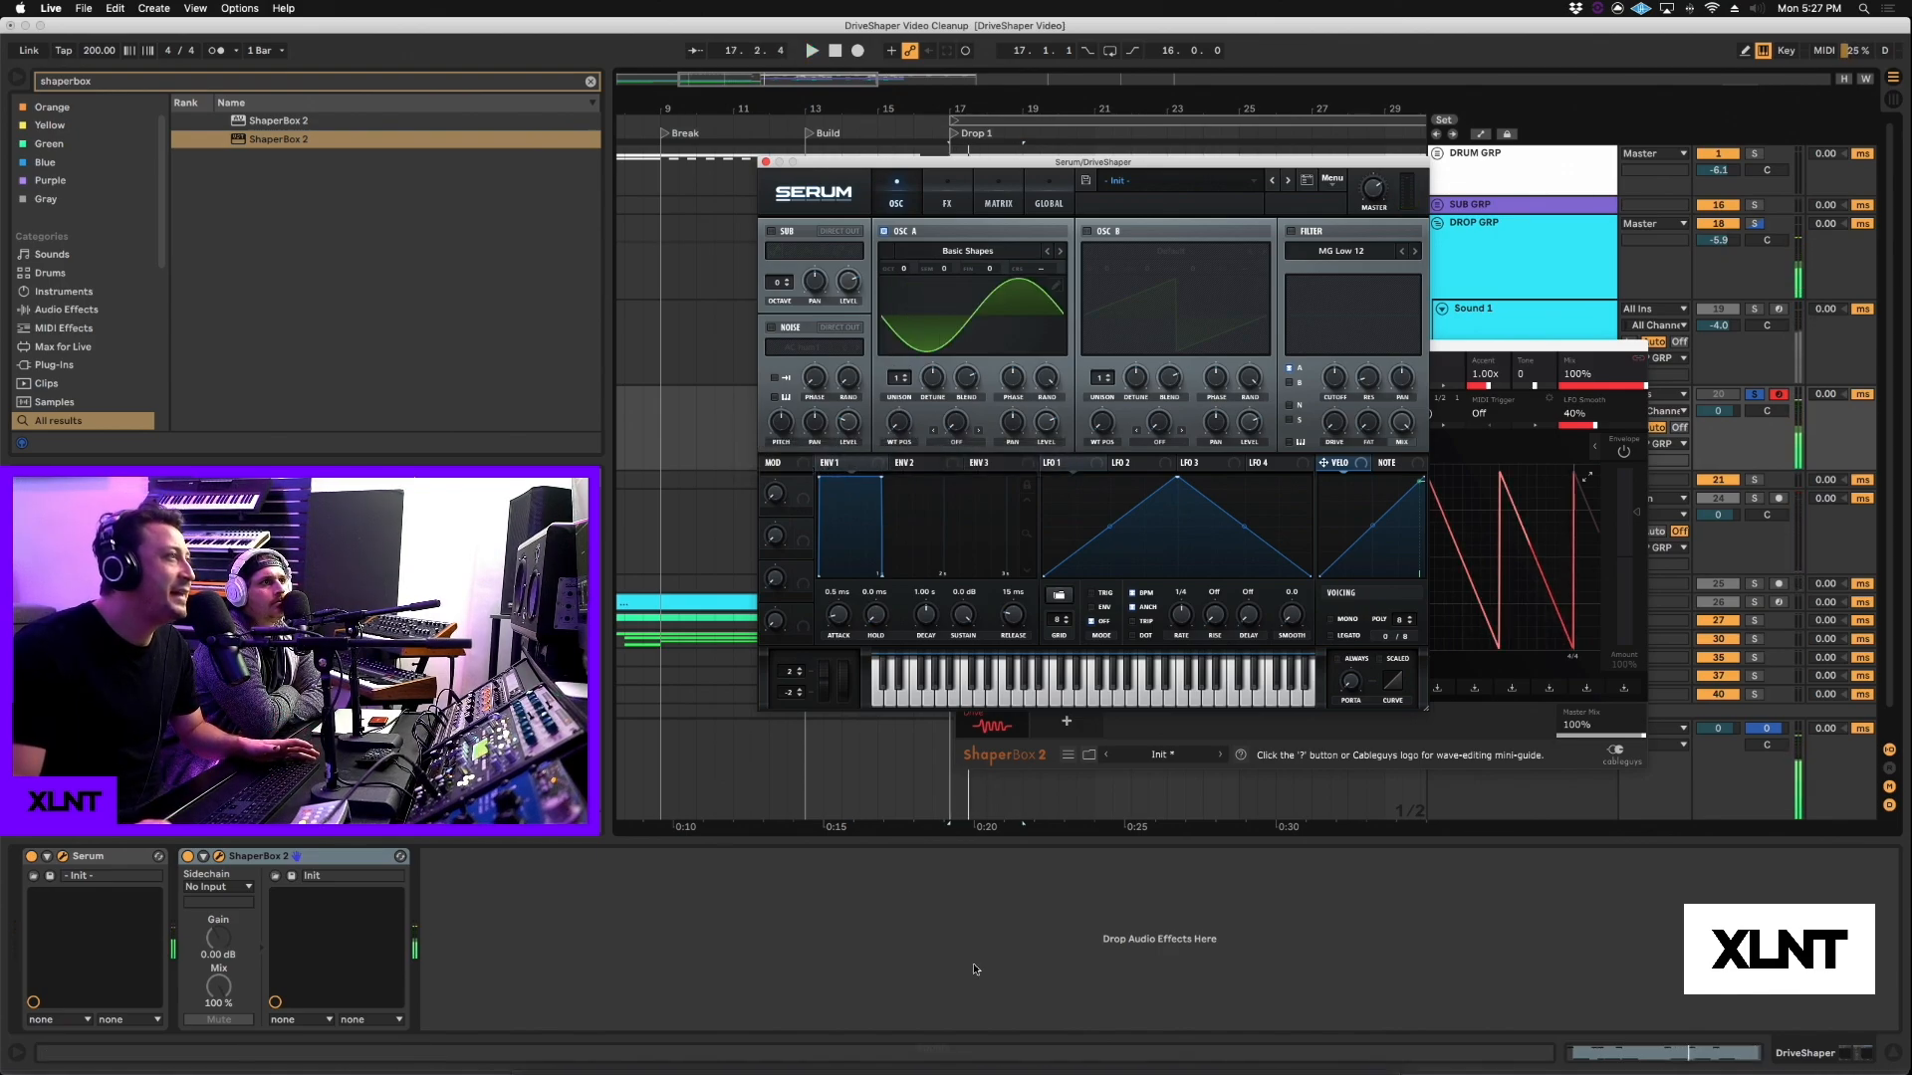
left_click_drag(1033, 165, 862, 255)
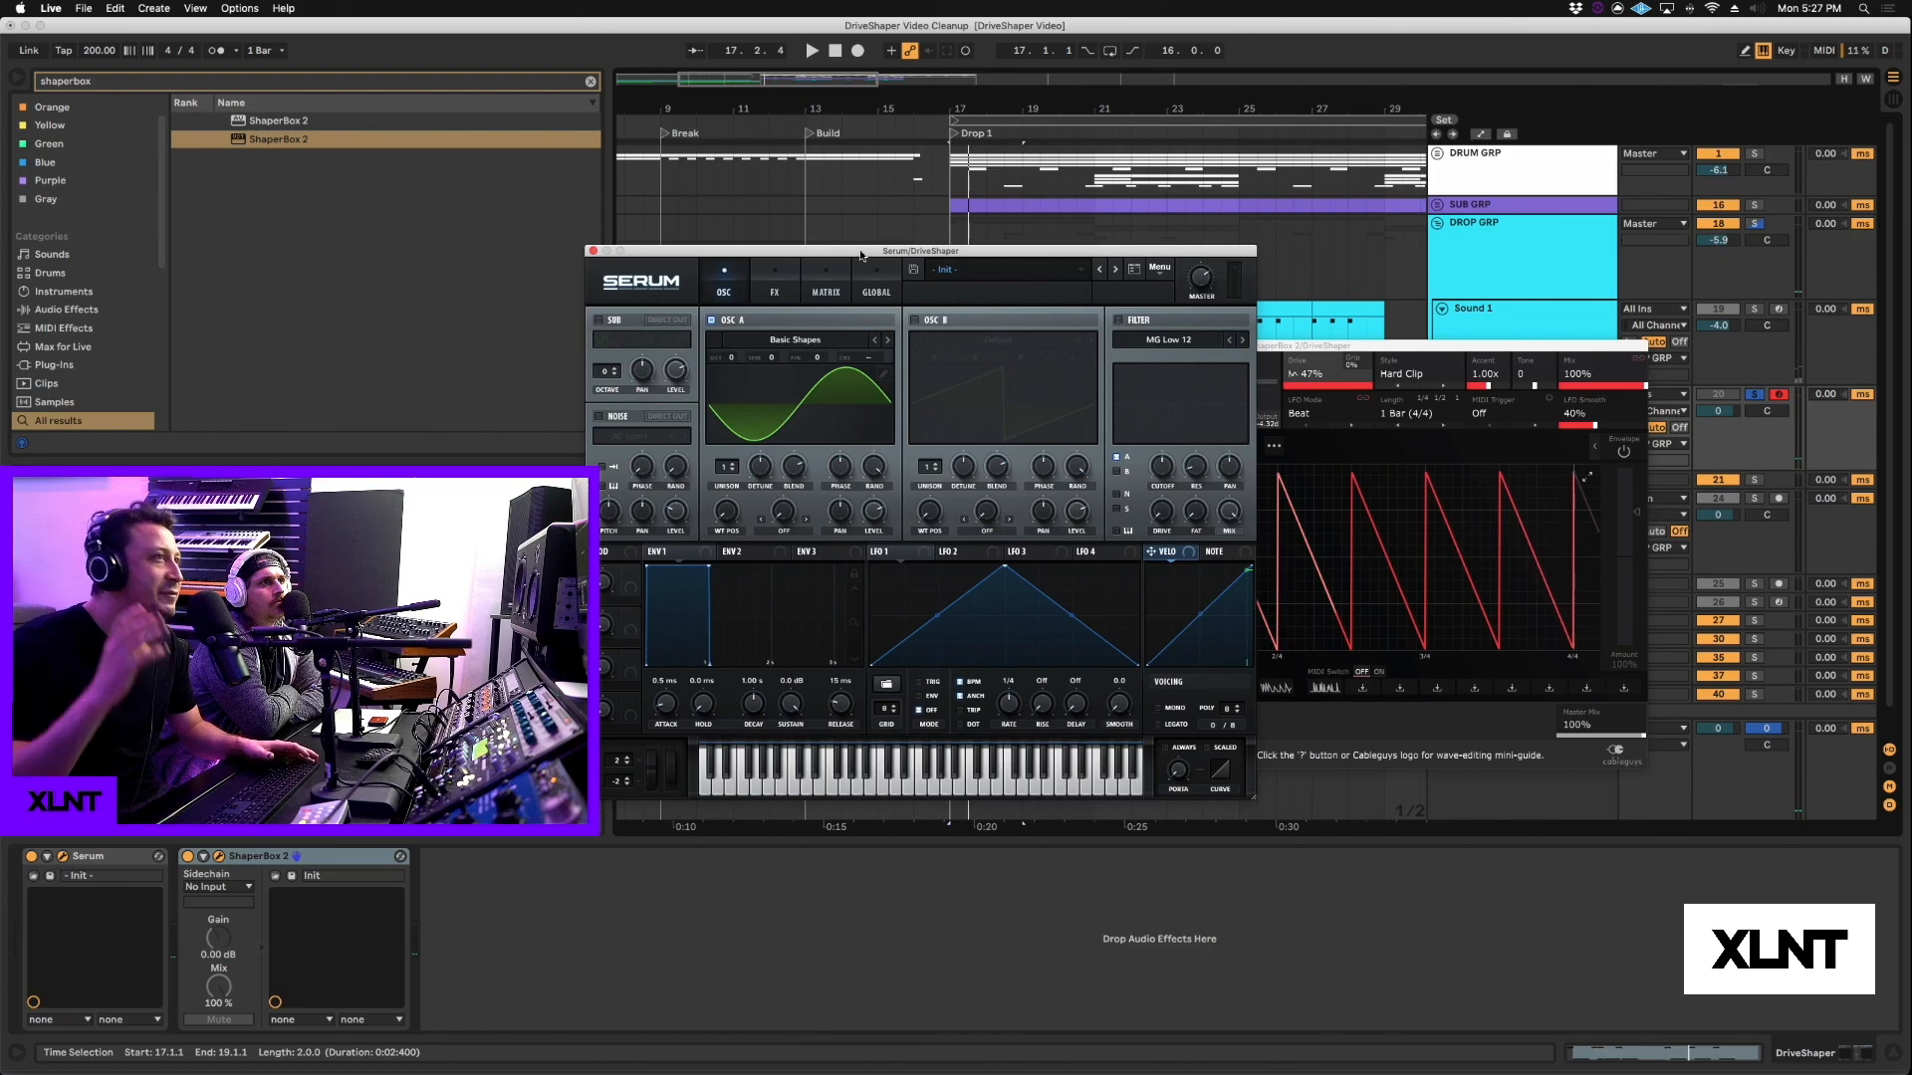
left_click(594, 251)
Step: Open the Serum patch on the Sound 1 track and play it with ShaperBox 2 bypassed
left_click(1508, 313)
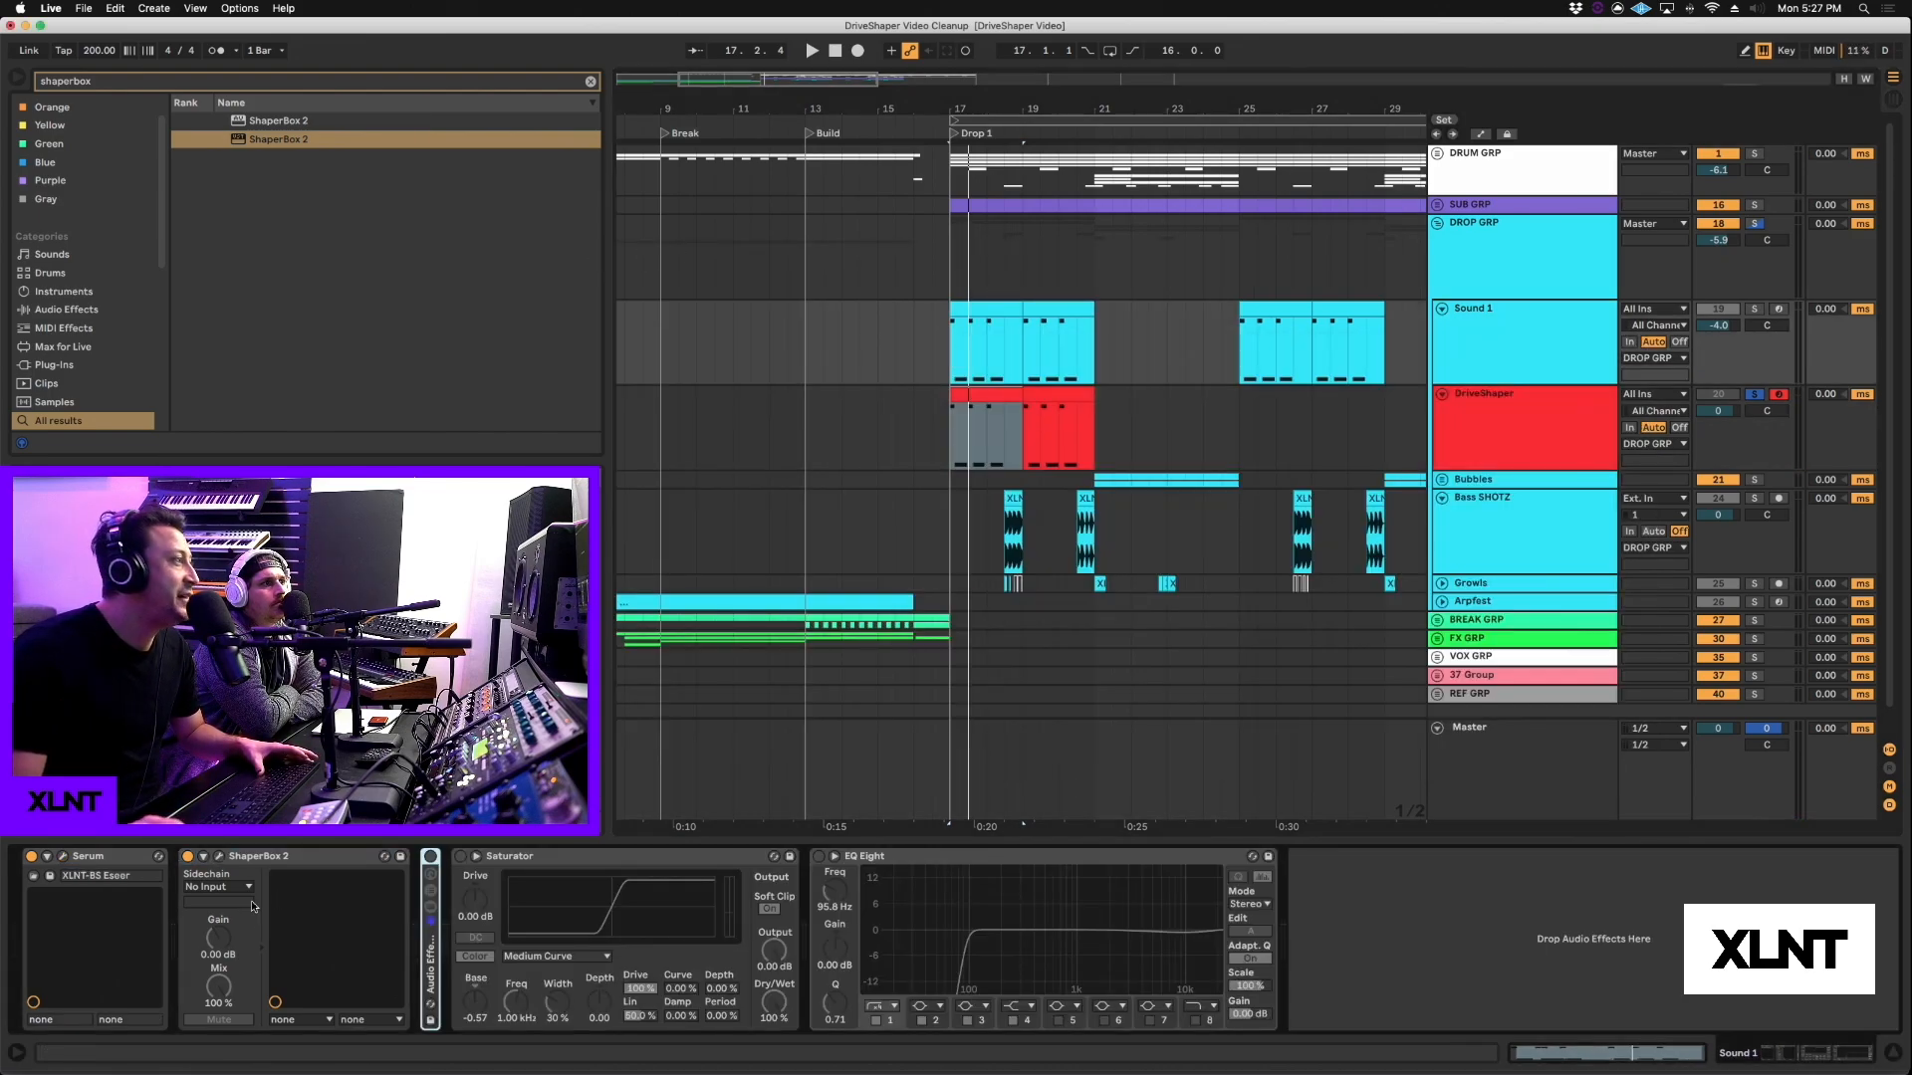
left_click(157, 856)
key("space")
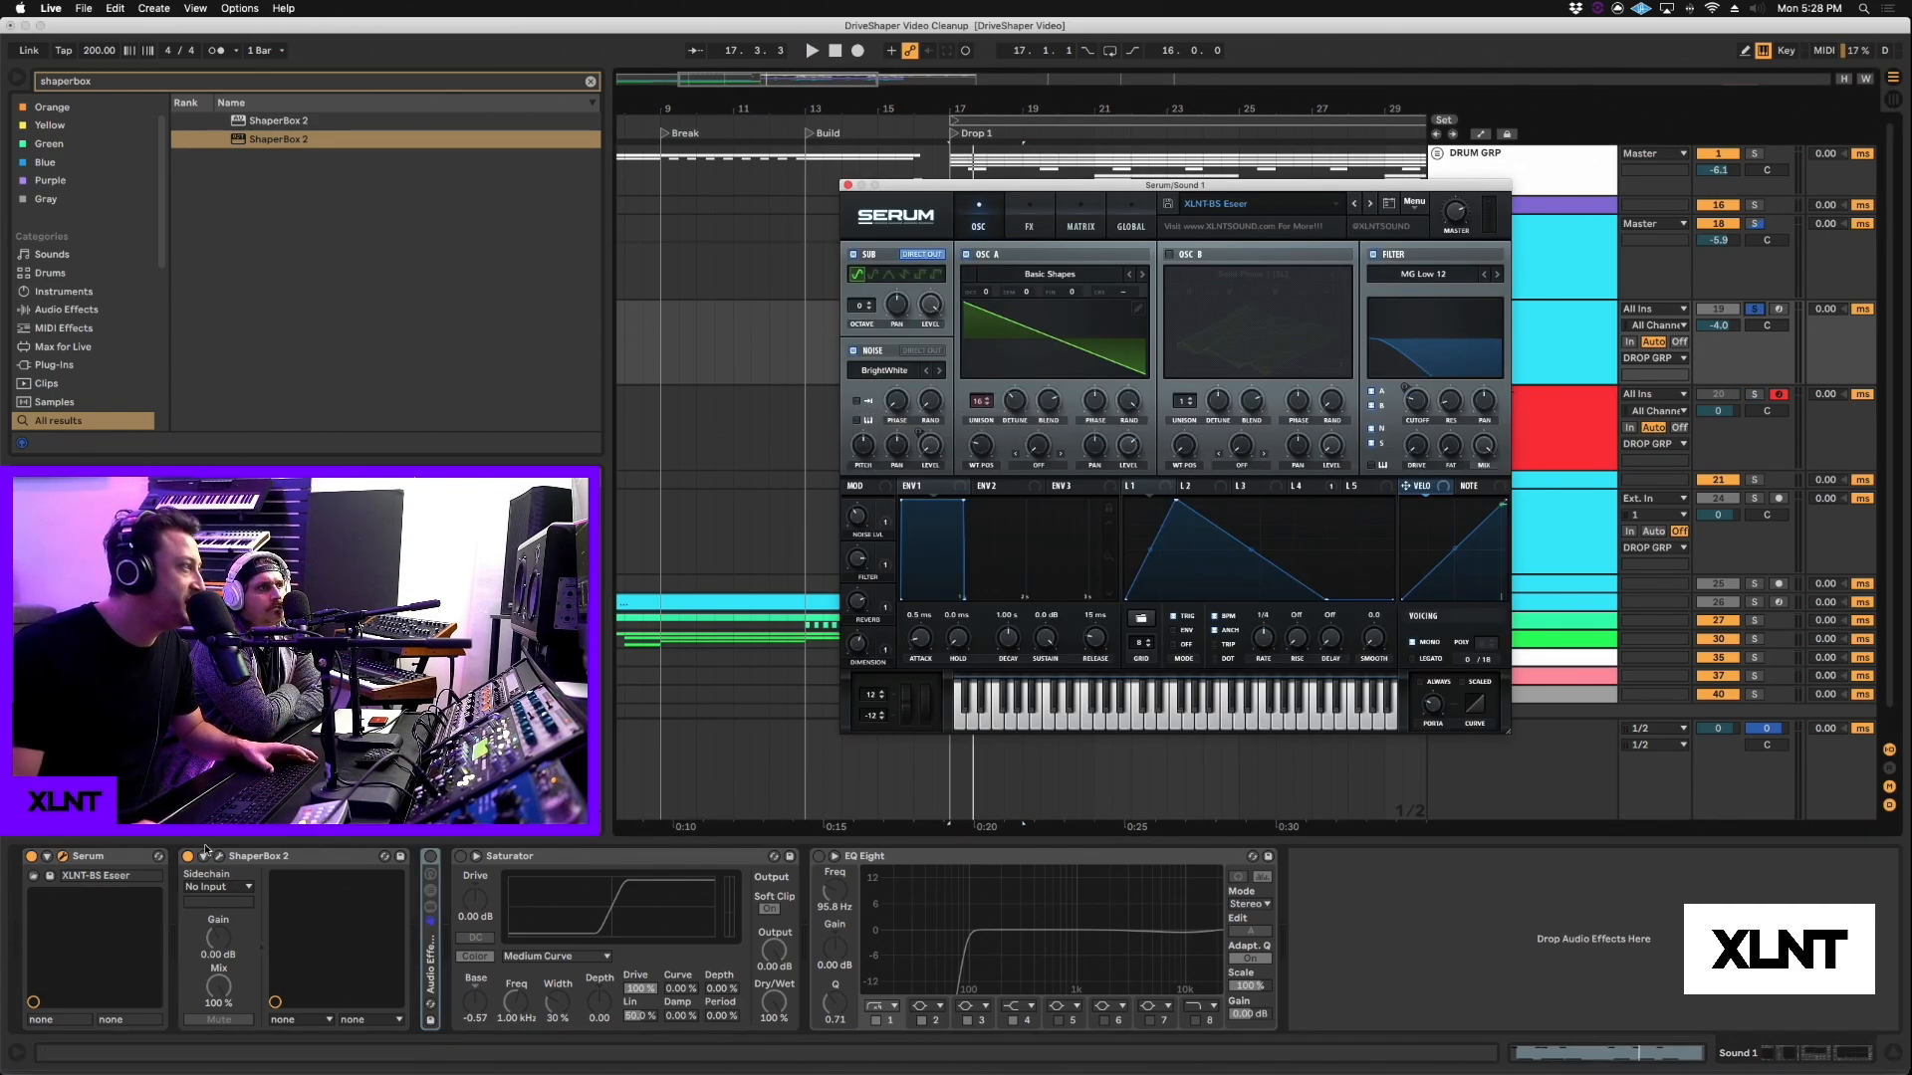
left_click(189, 858)
key("space")
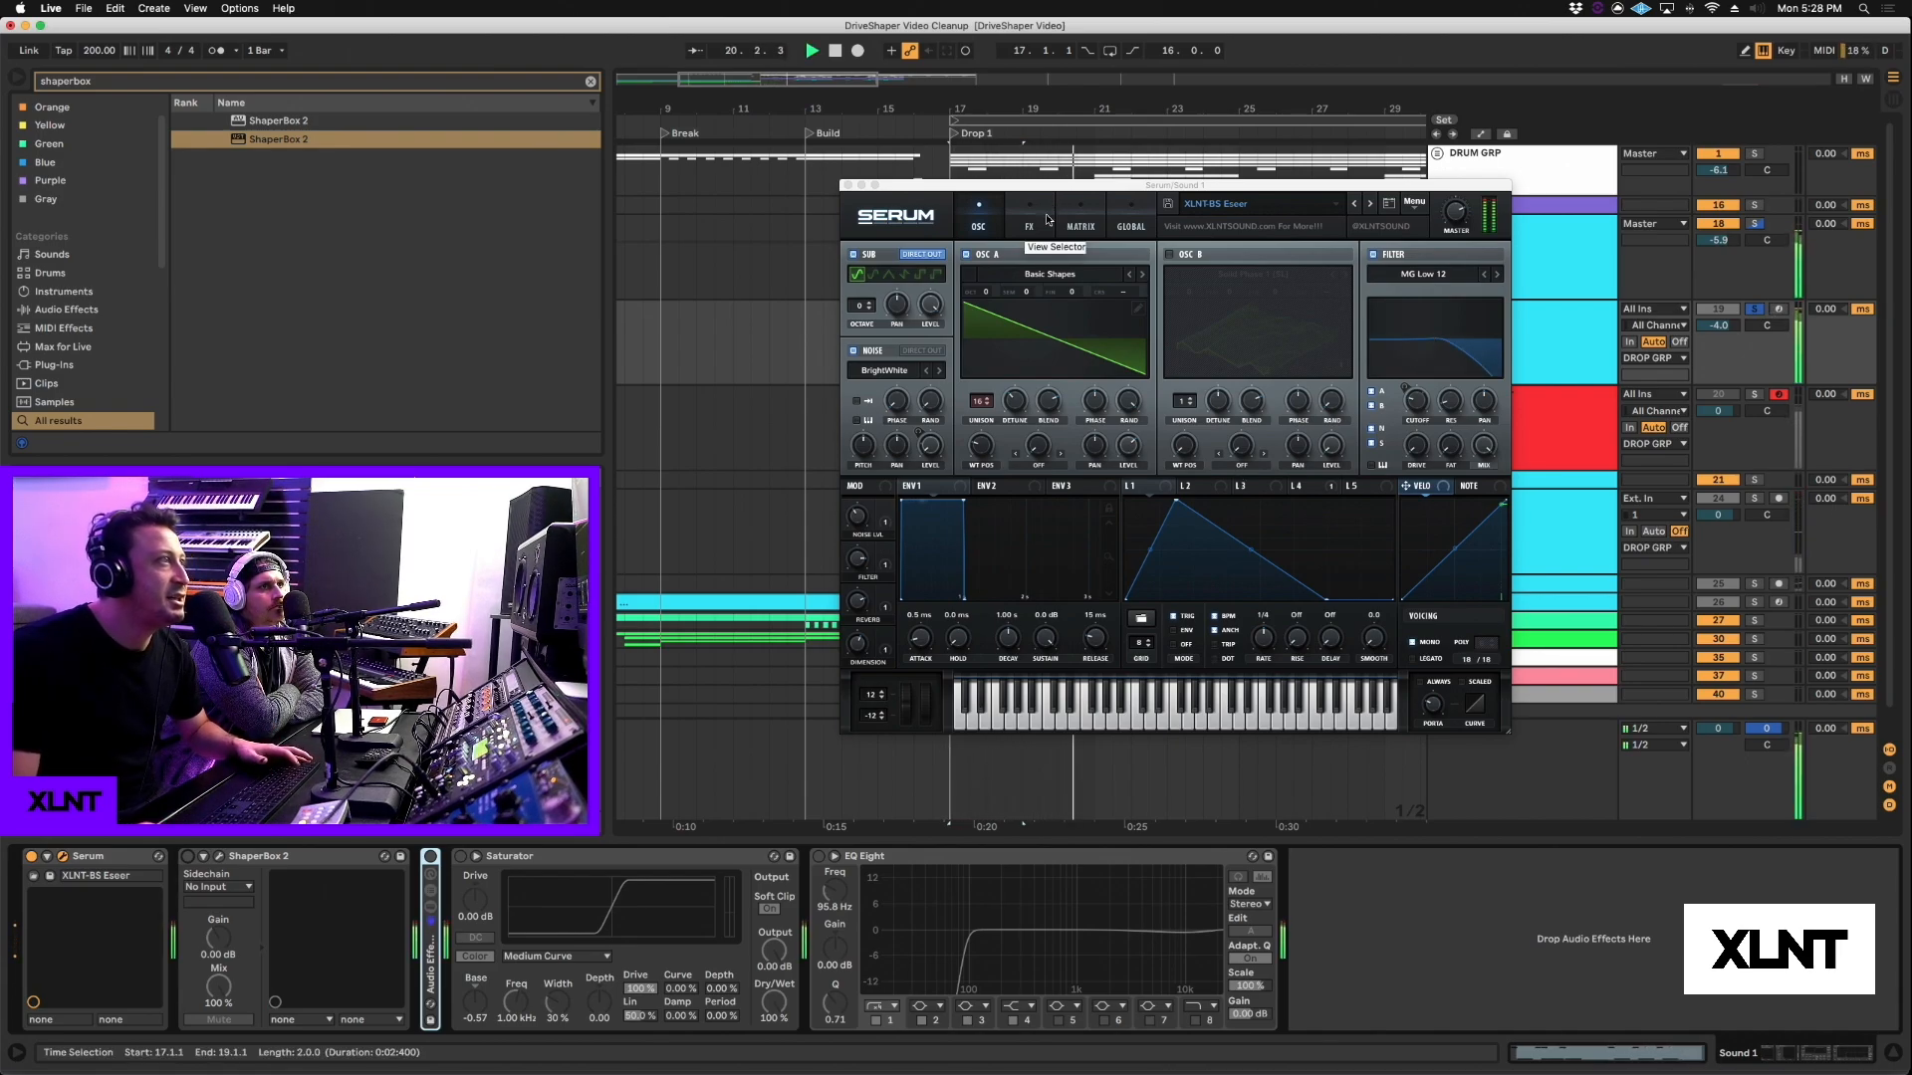
Step: Reactivate ShaperBox 2 on Sound 1, play the processed sound, and open the ShaperBox 2 window
key("space")
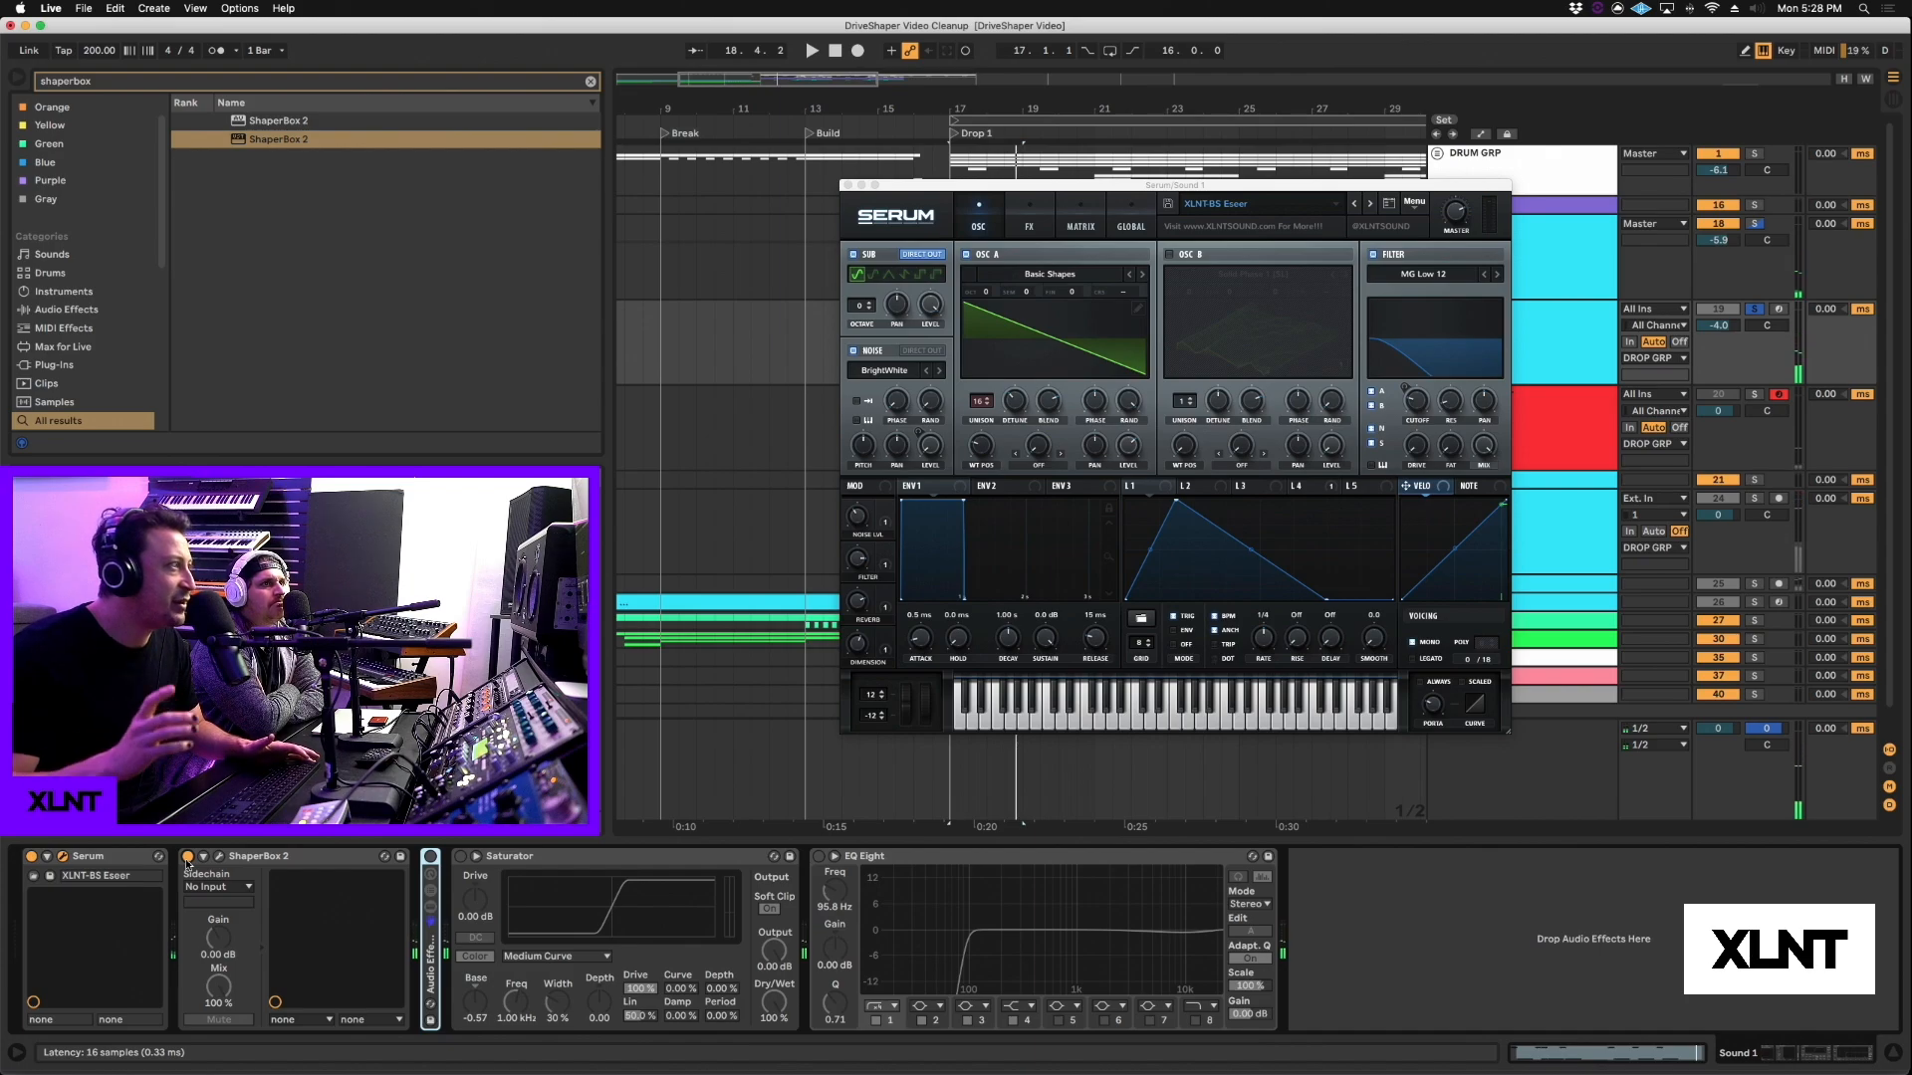
key("space")
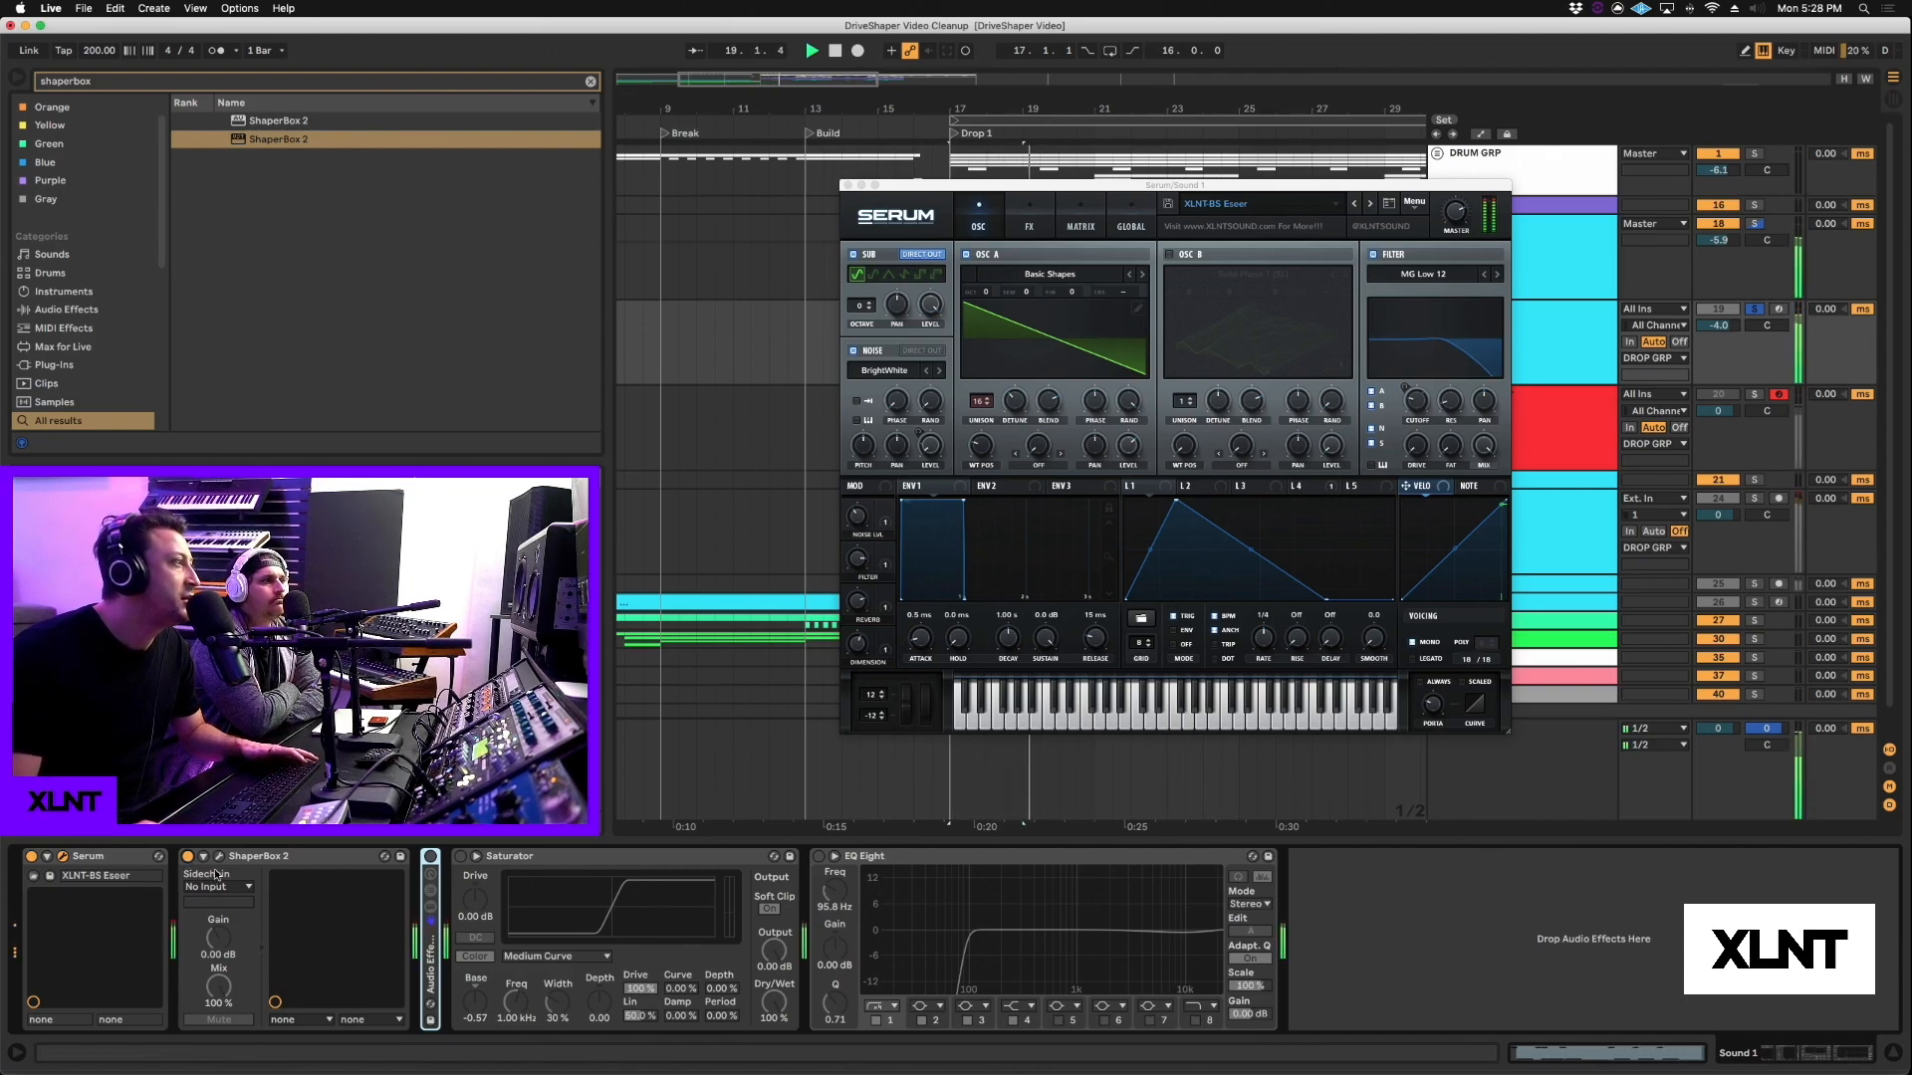
left_click(221, 858)
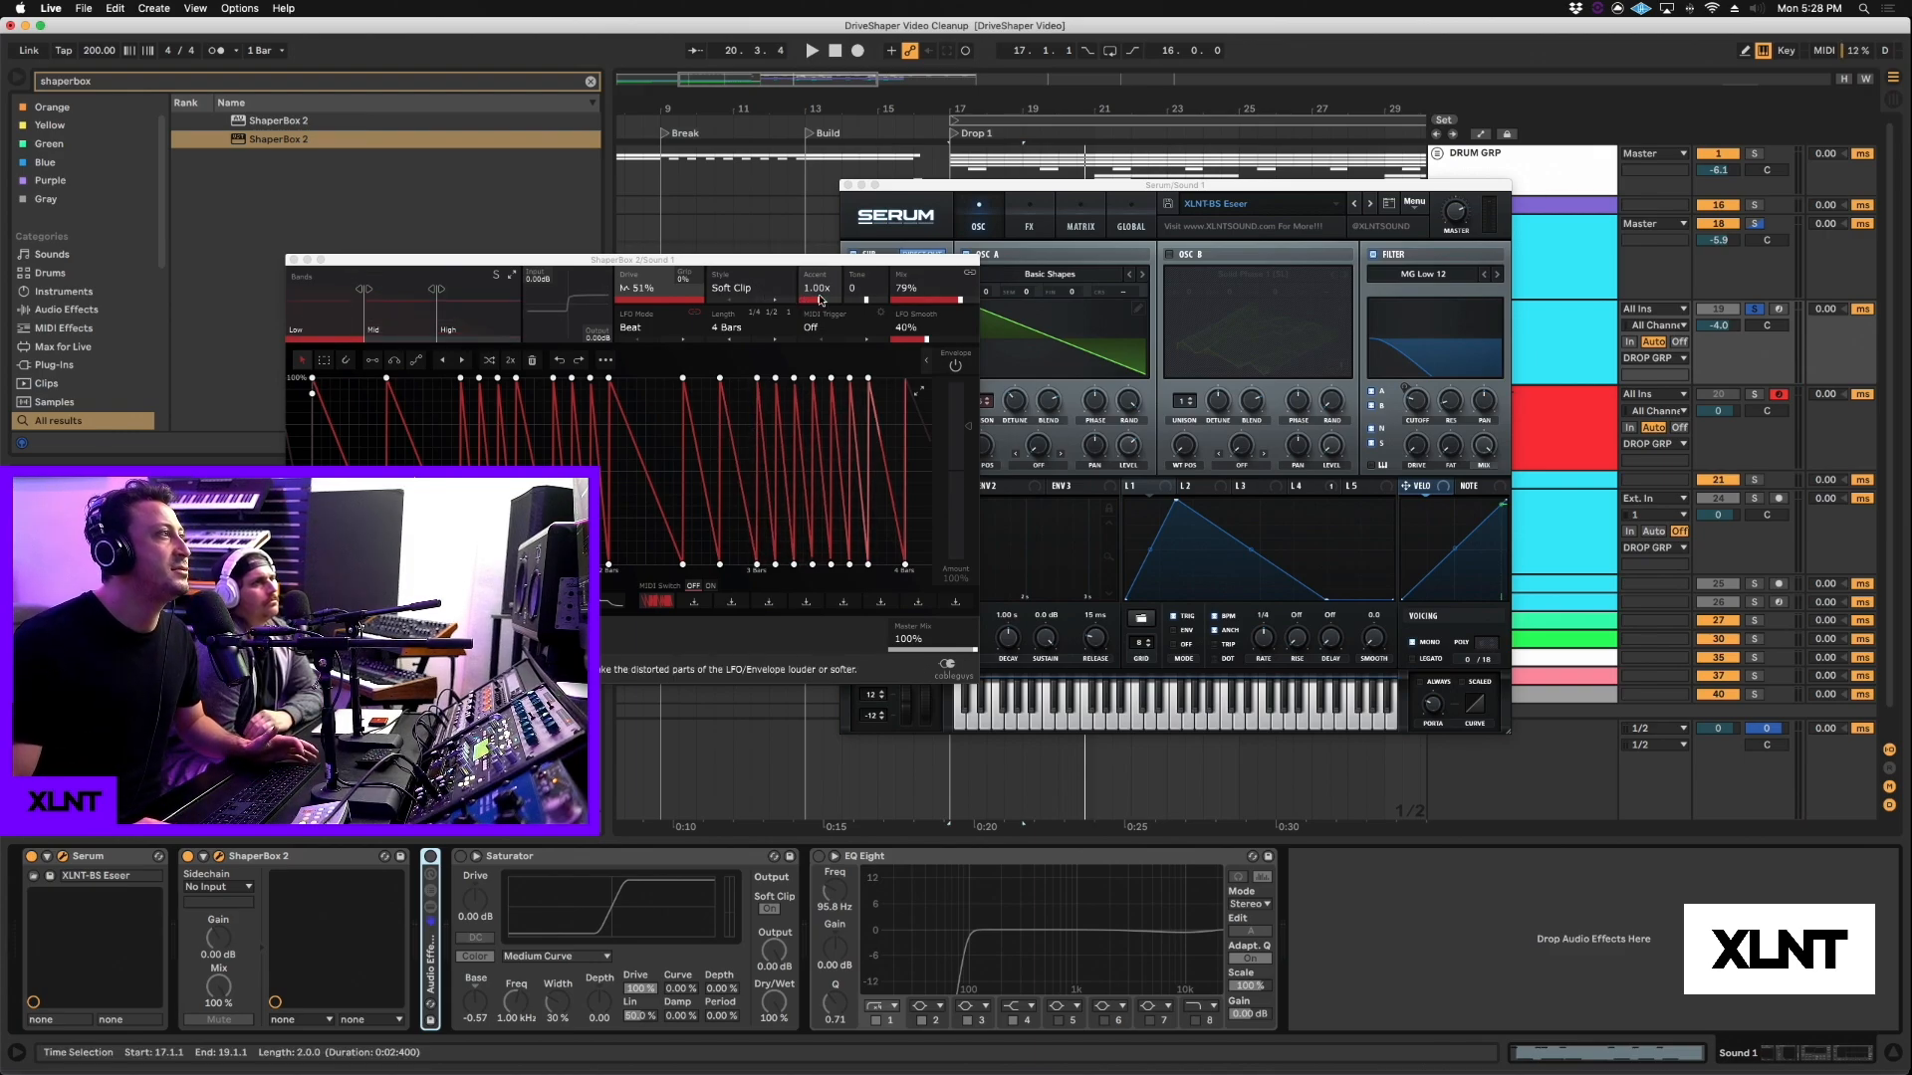
Step: Set the low band's Accent to 1.03x and LFO Smooth to 43%, and move the ShaperBox 2 window clear
key("space")
left_click_drag(819, 302, 826, 300)
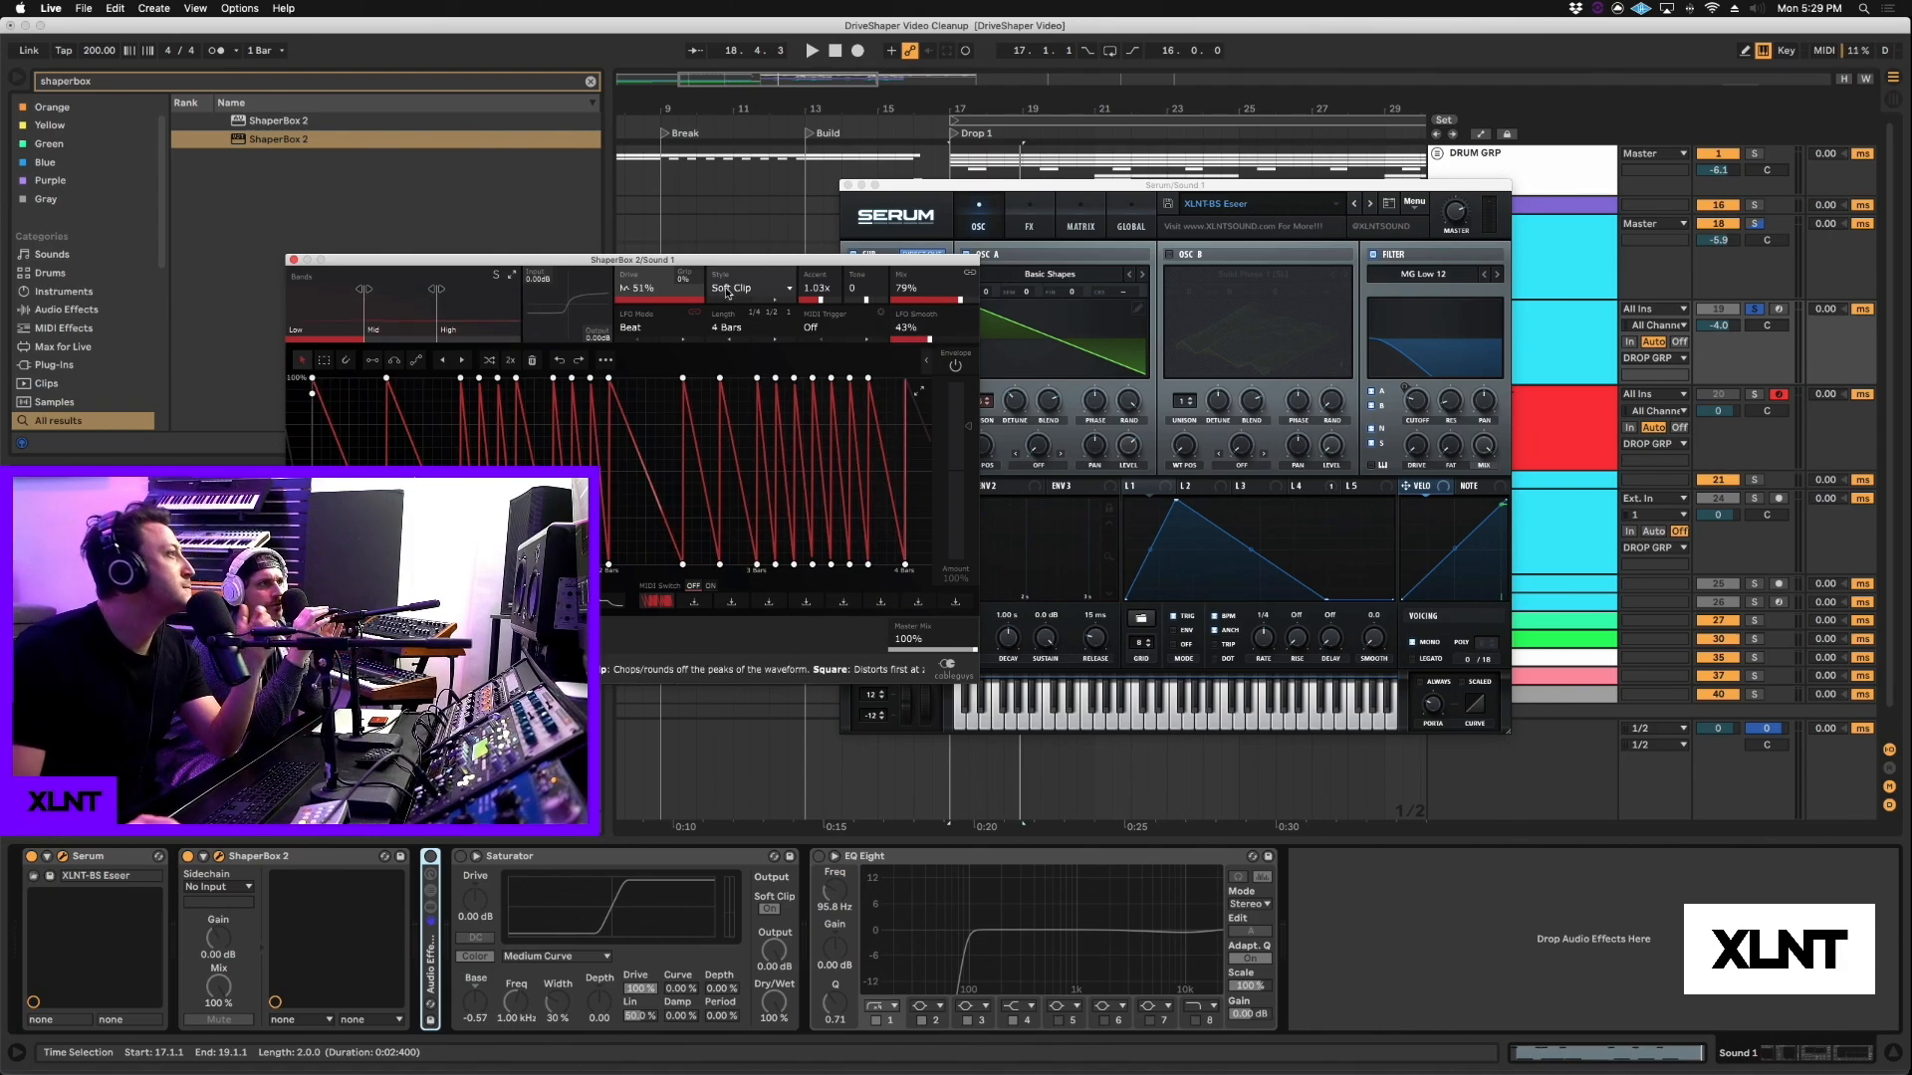
left_click_drag(380, 260, 400, 249)
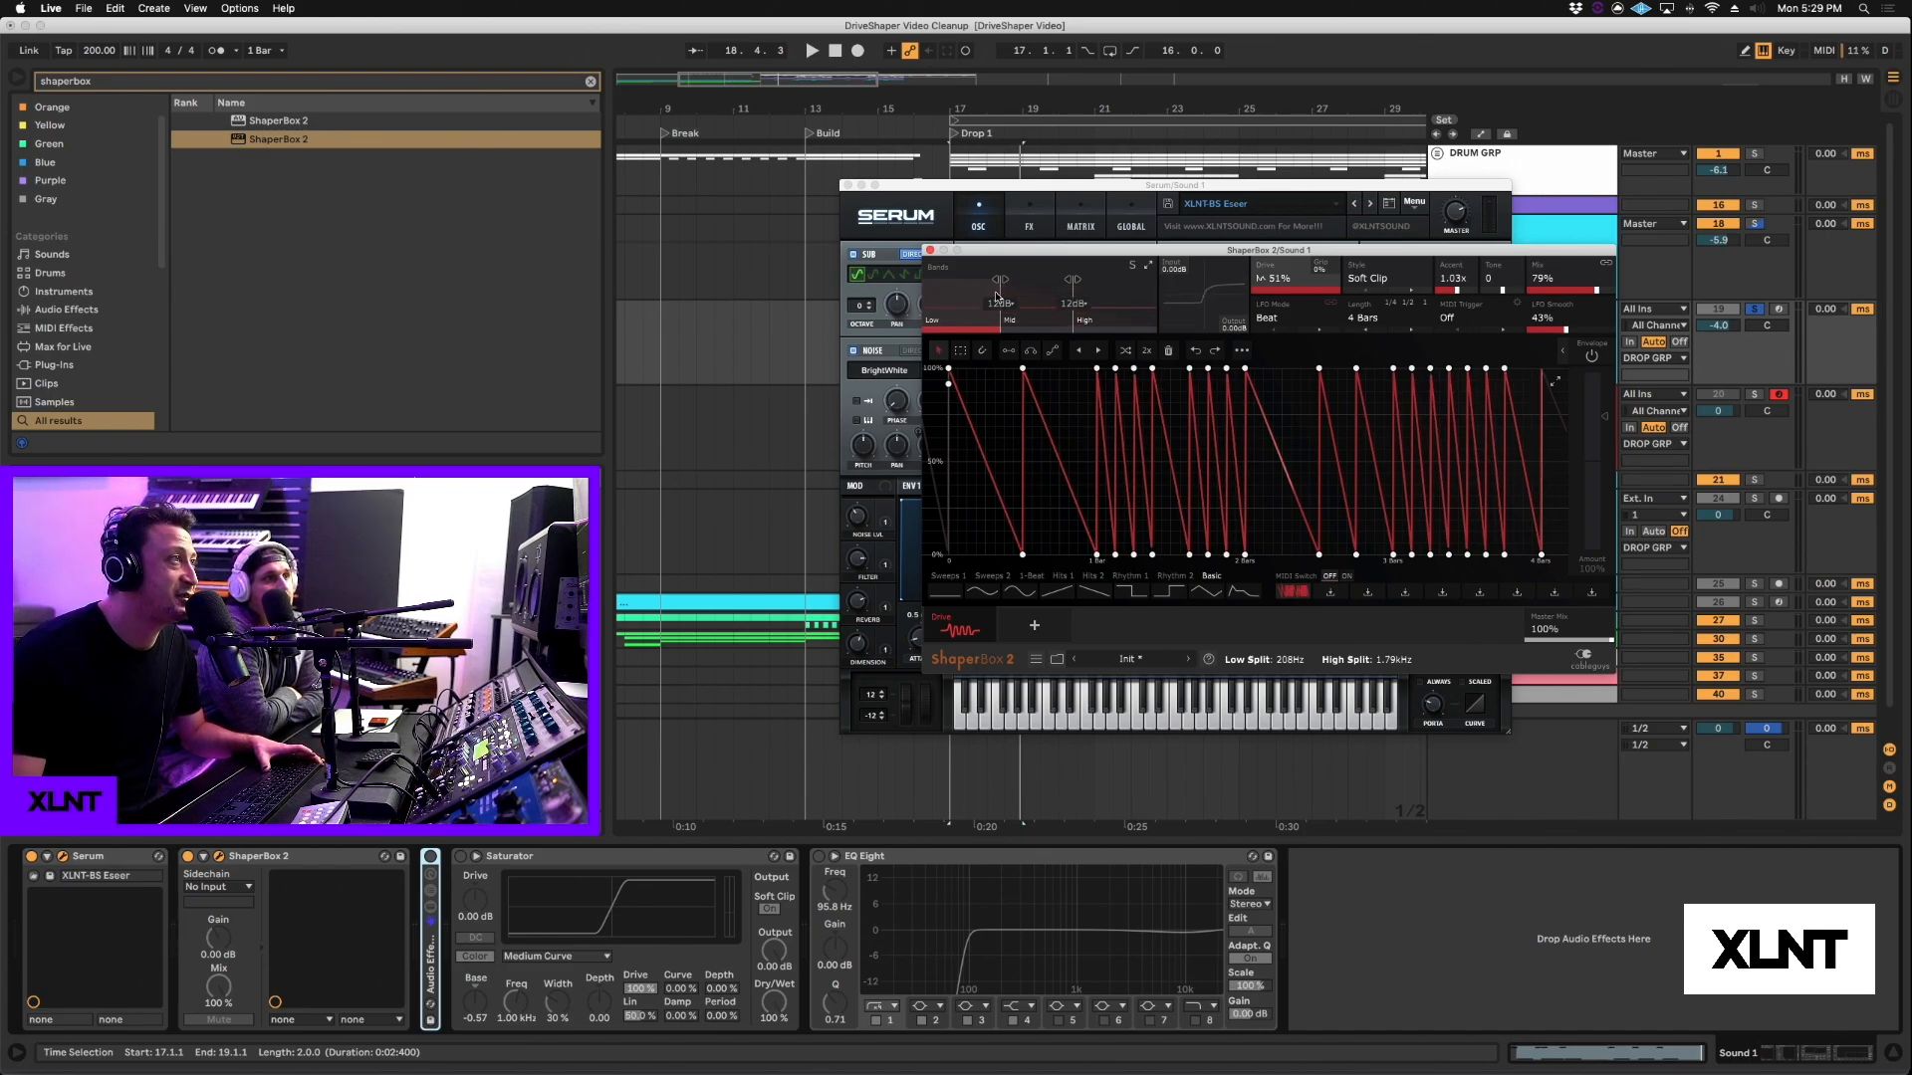
Step: Compare the Drive settings and curves of the mid, high and low bands on Sound 1
left_click(1036, 298)
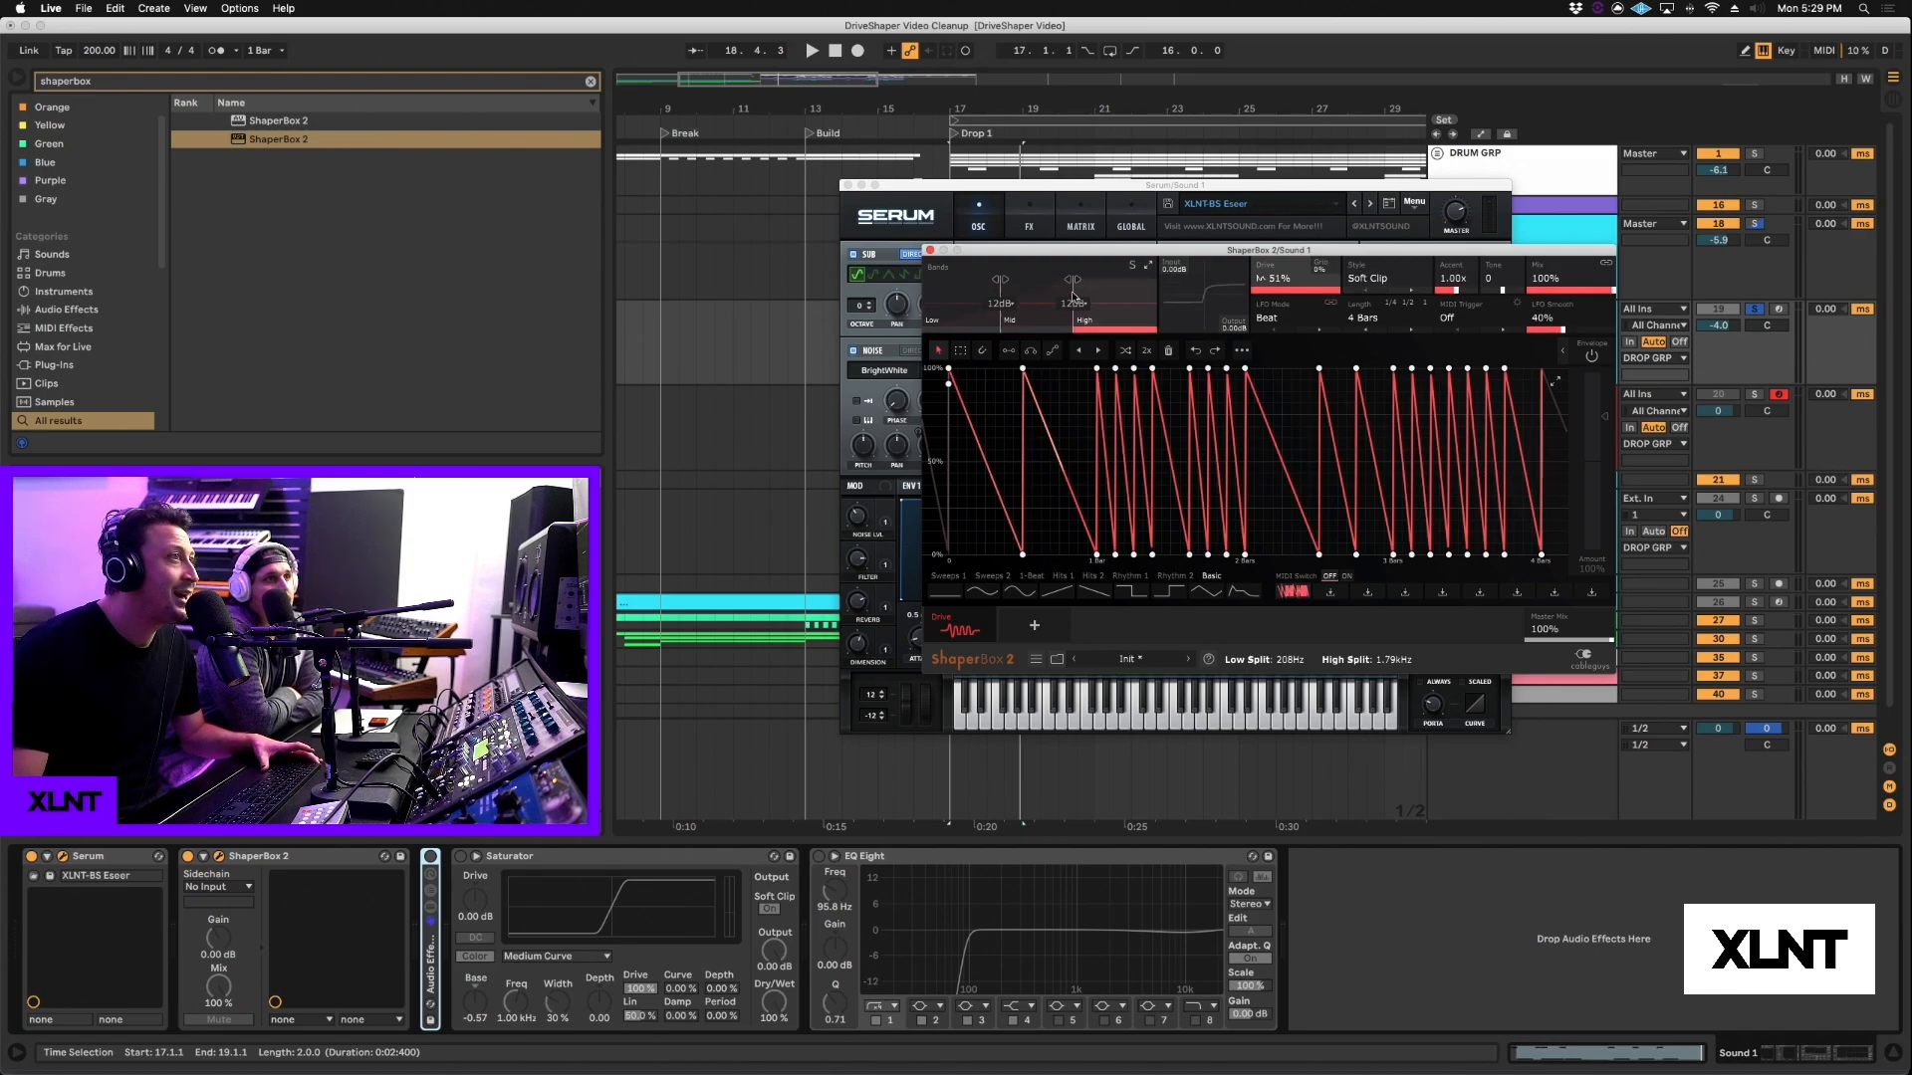
left_click(1139, 299)
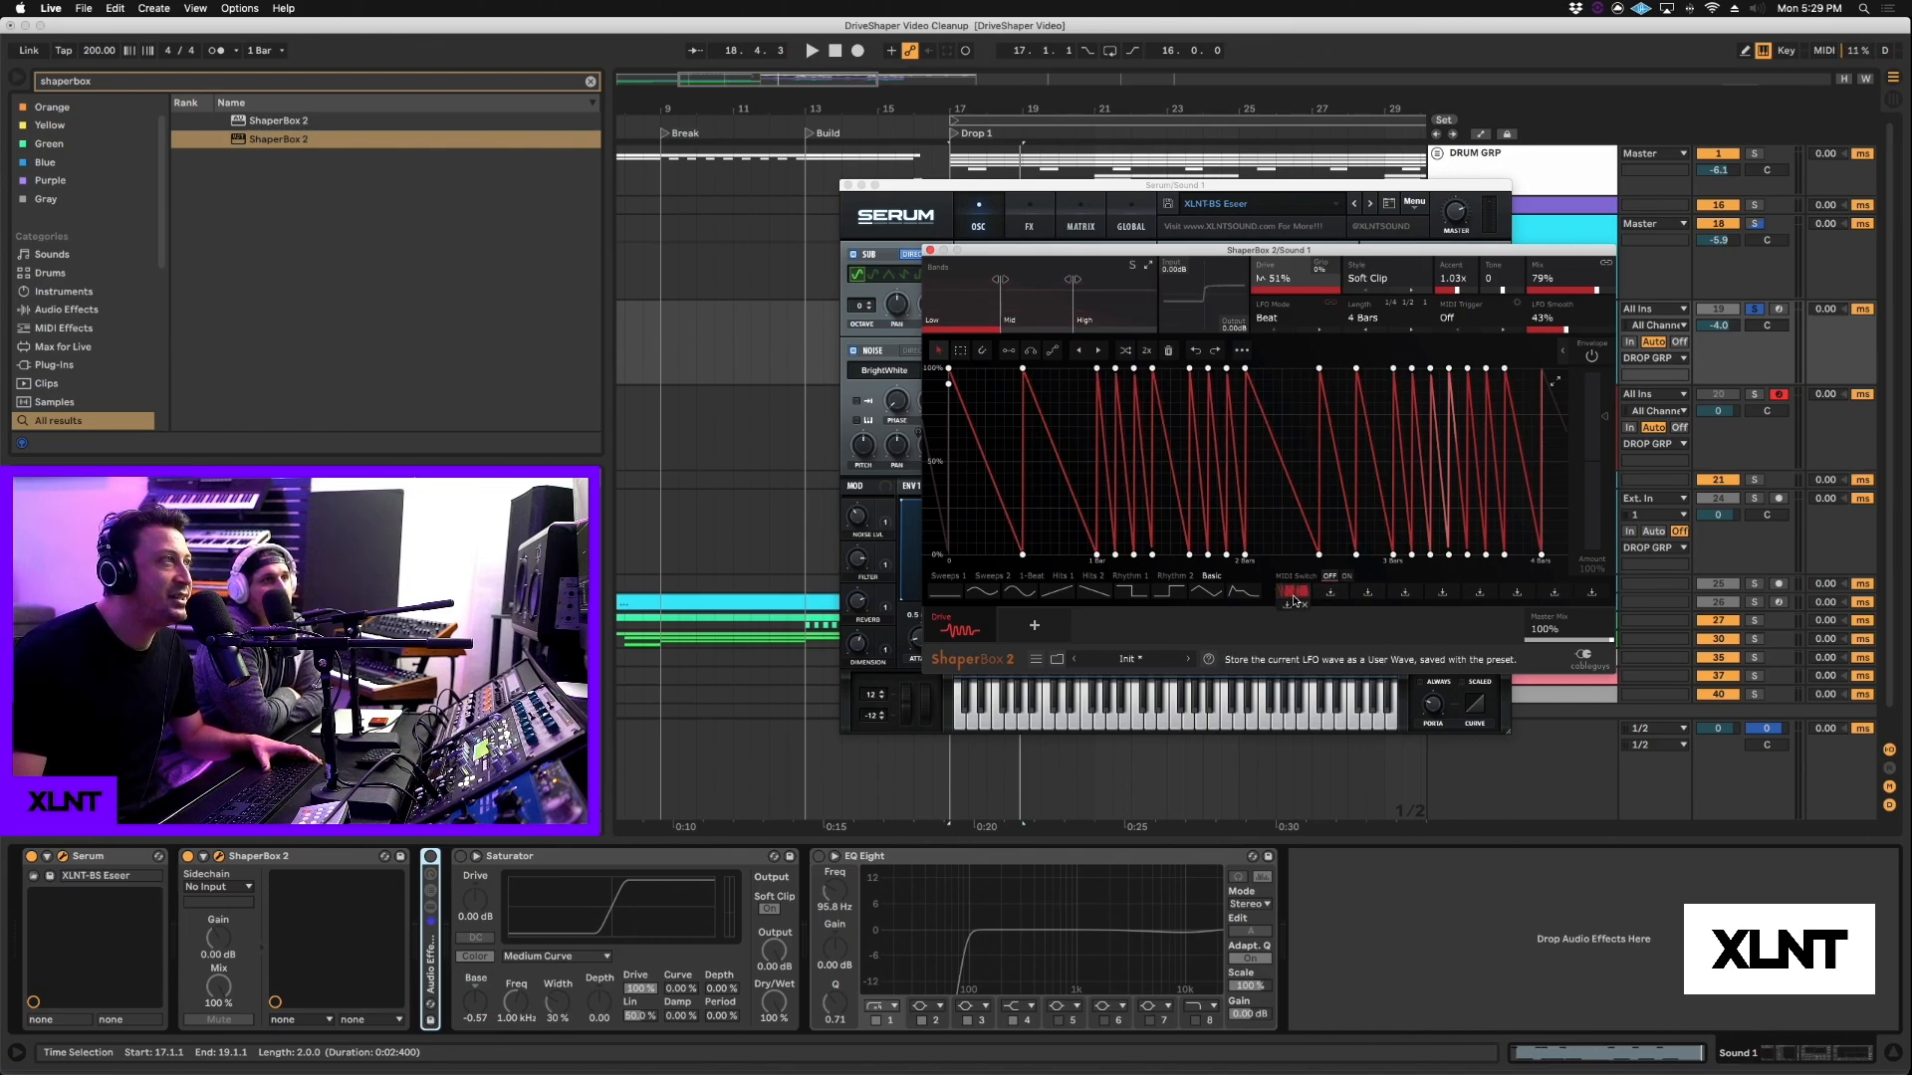
left_click(1037, 319)
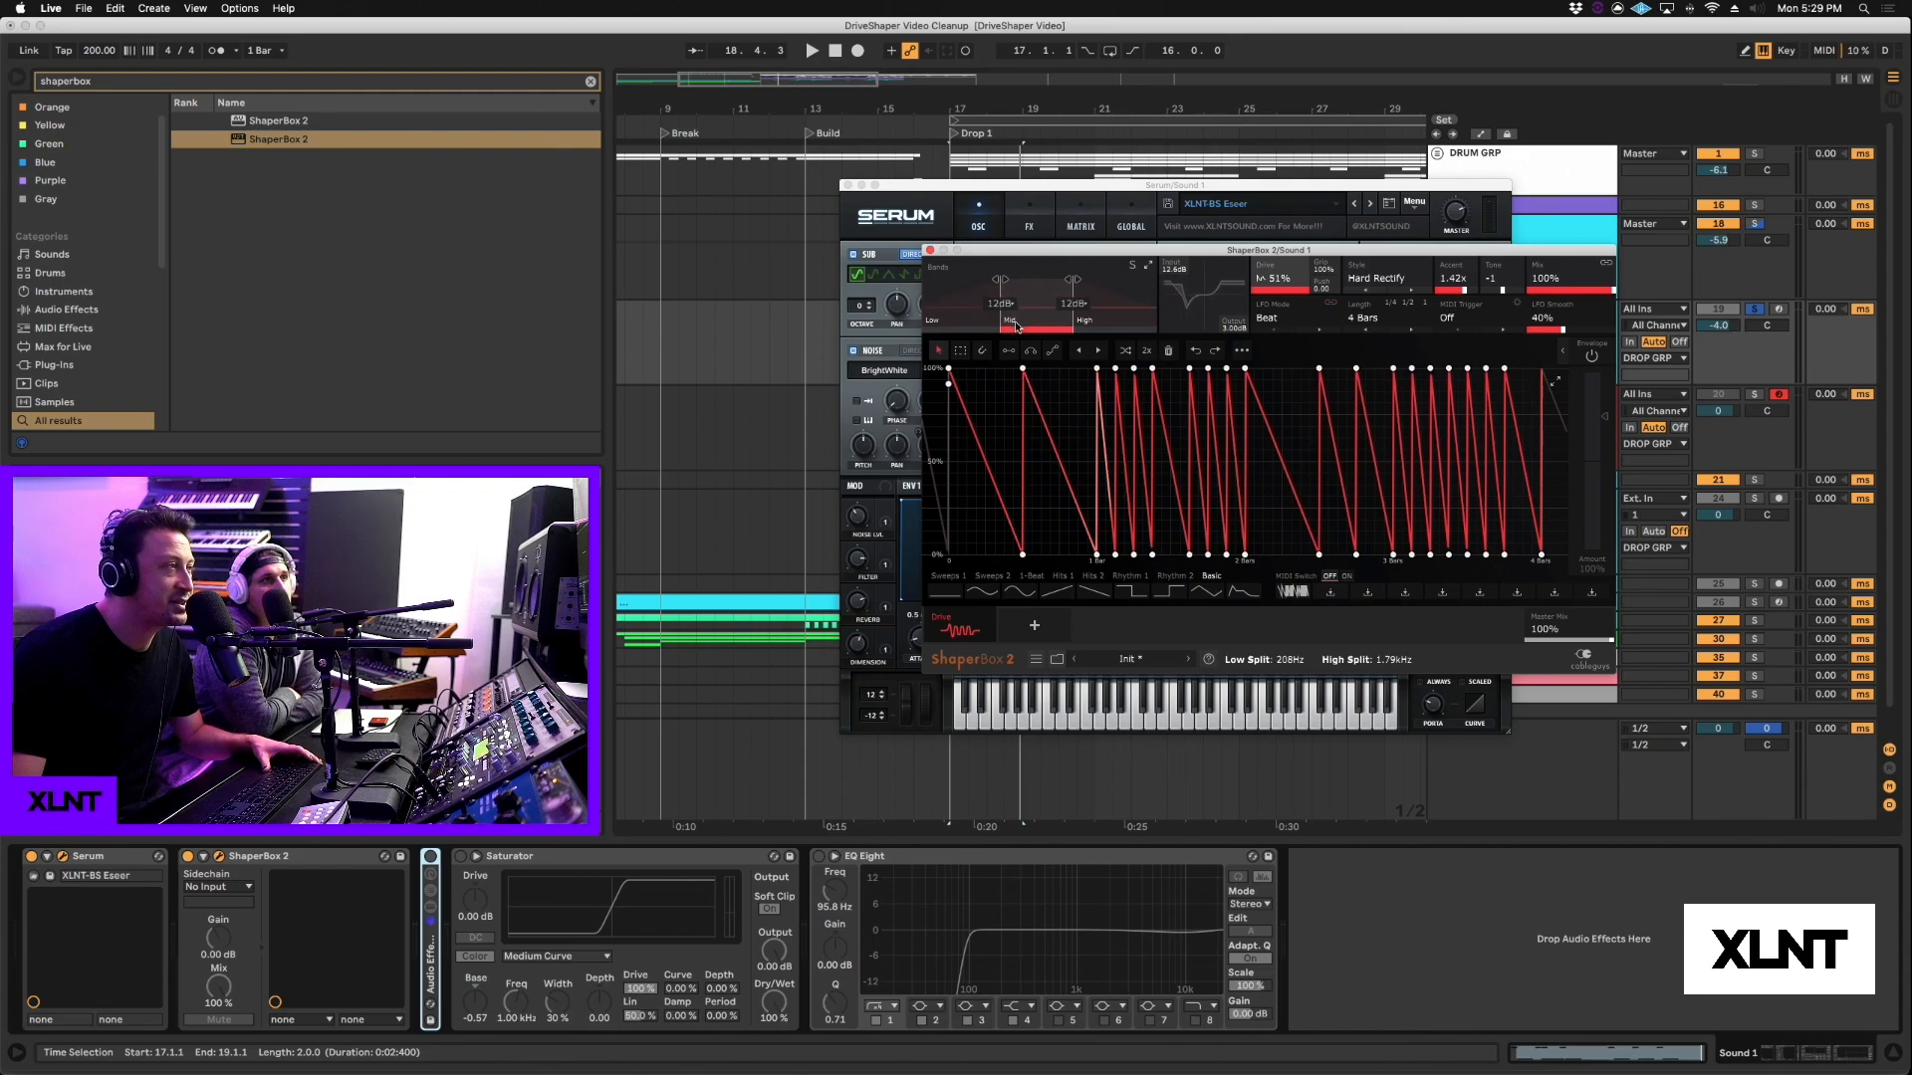
left_click(1115, 311)
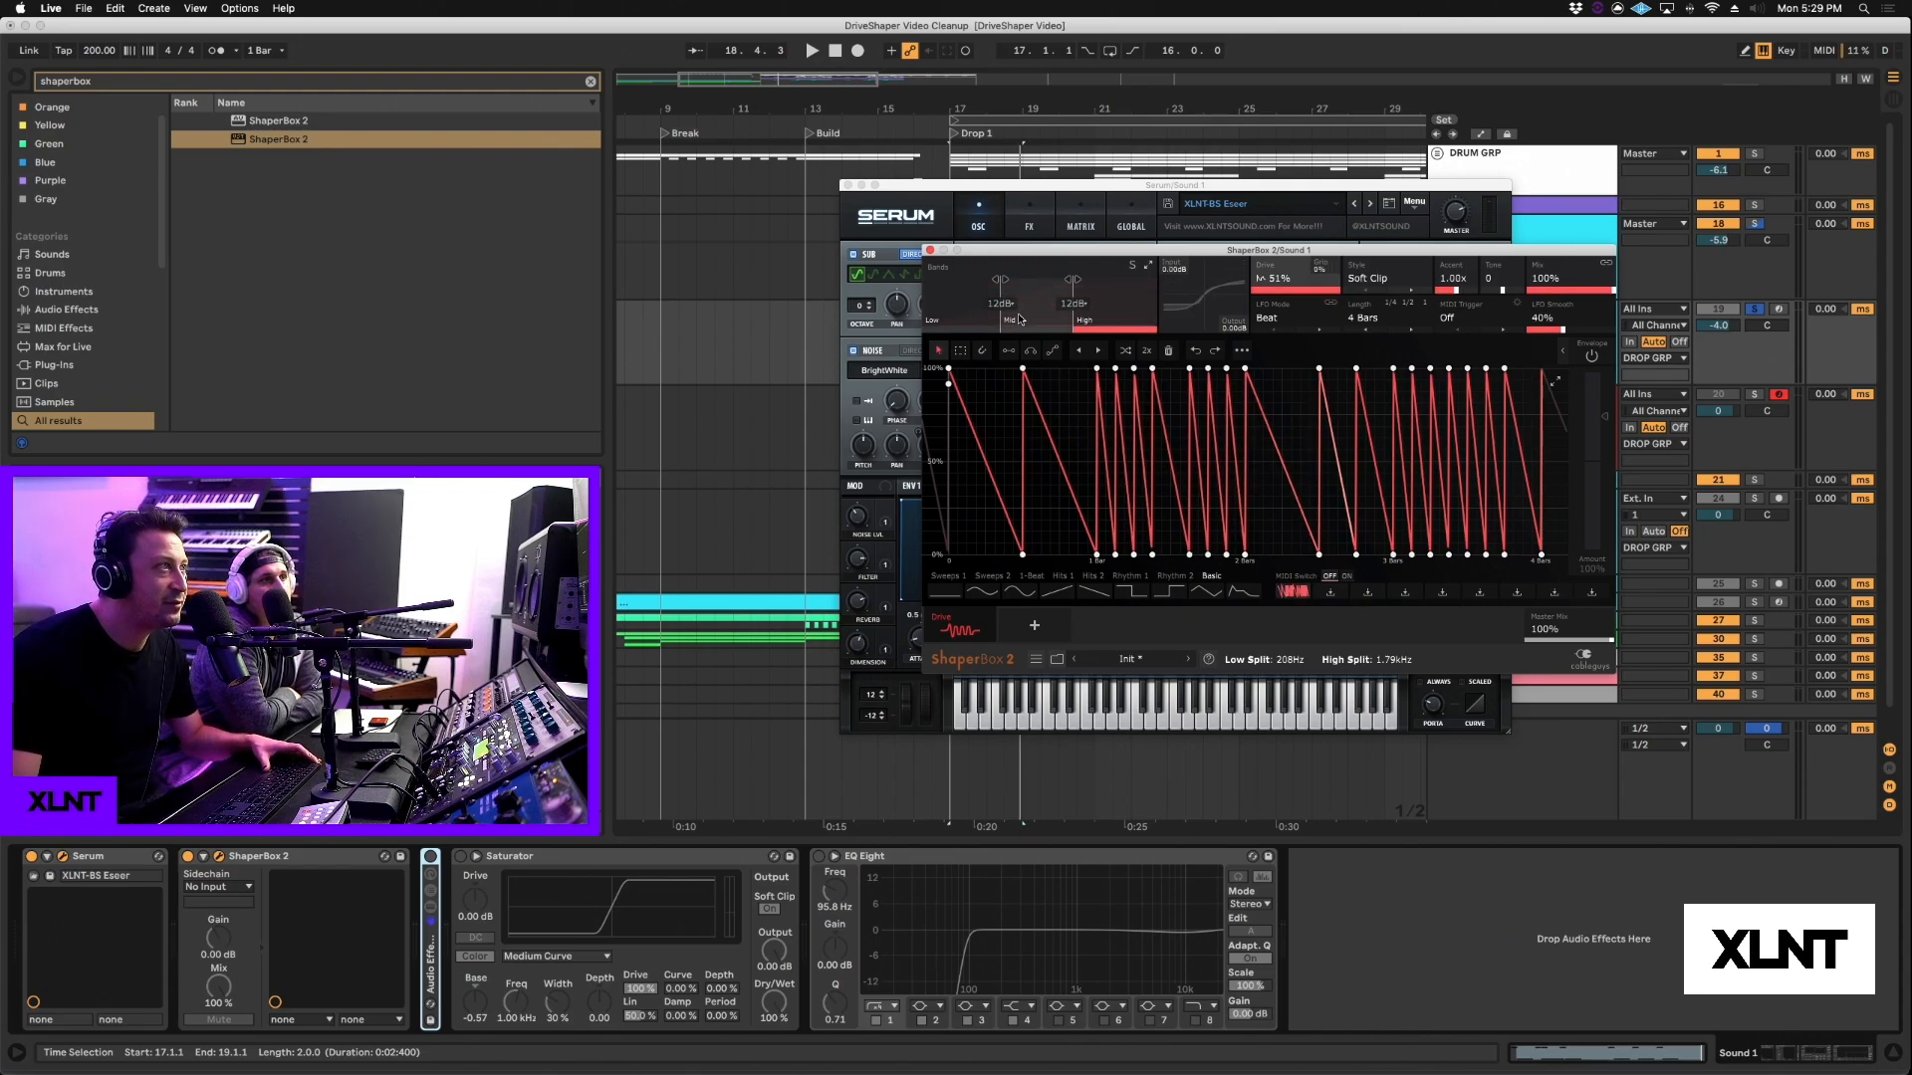
left_click(968, 310)
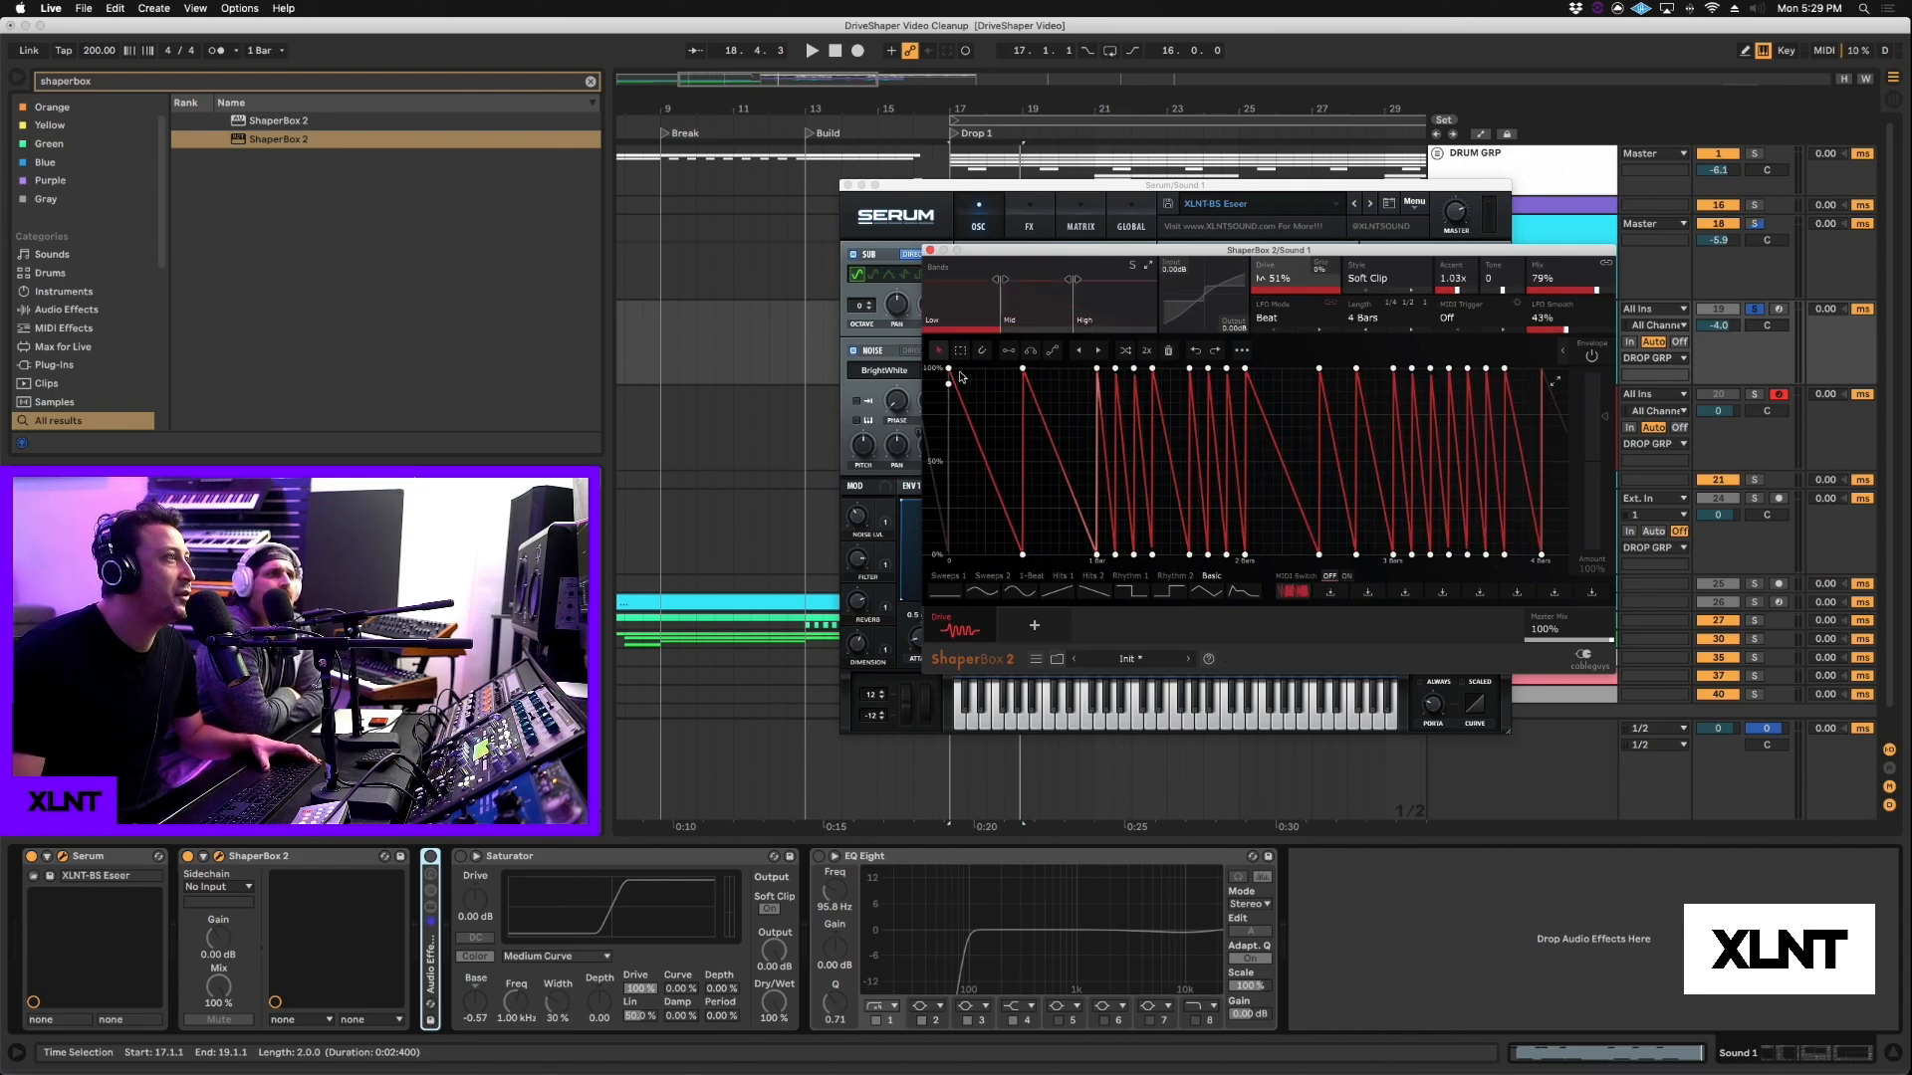
Step: Try drawing half-bar falling ramps over the faster ramps in the low band's Drive curve
left_click(1009, 351)
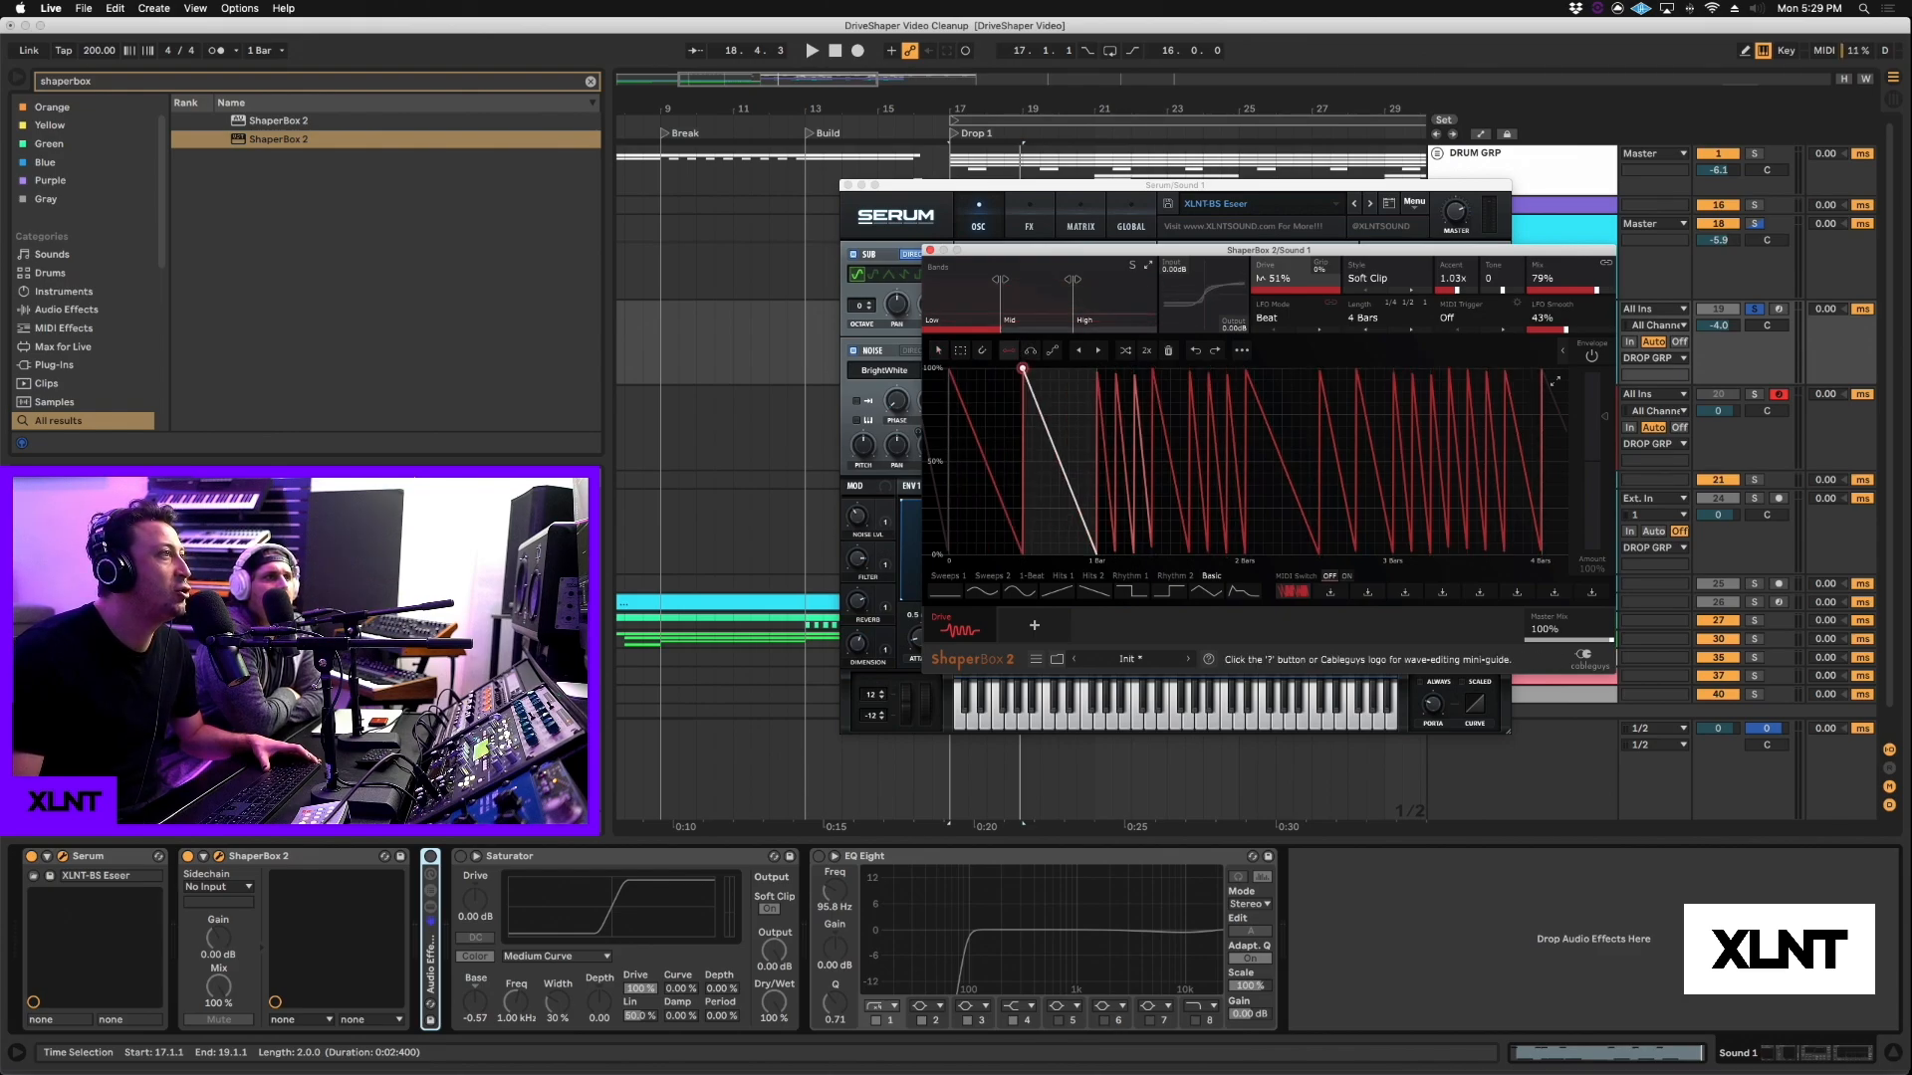
left_click(1319, 370)
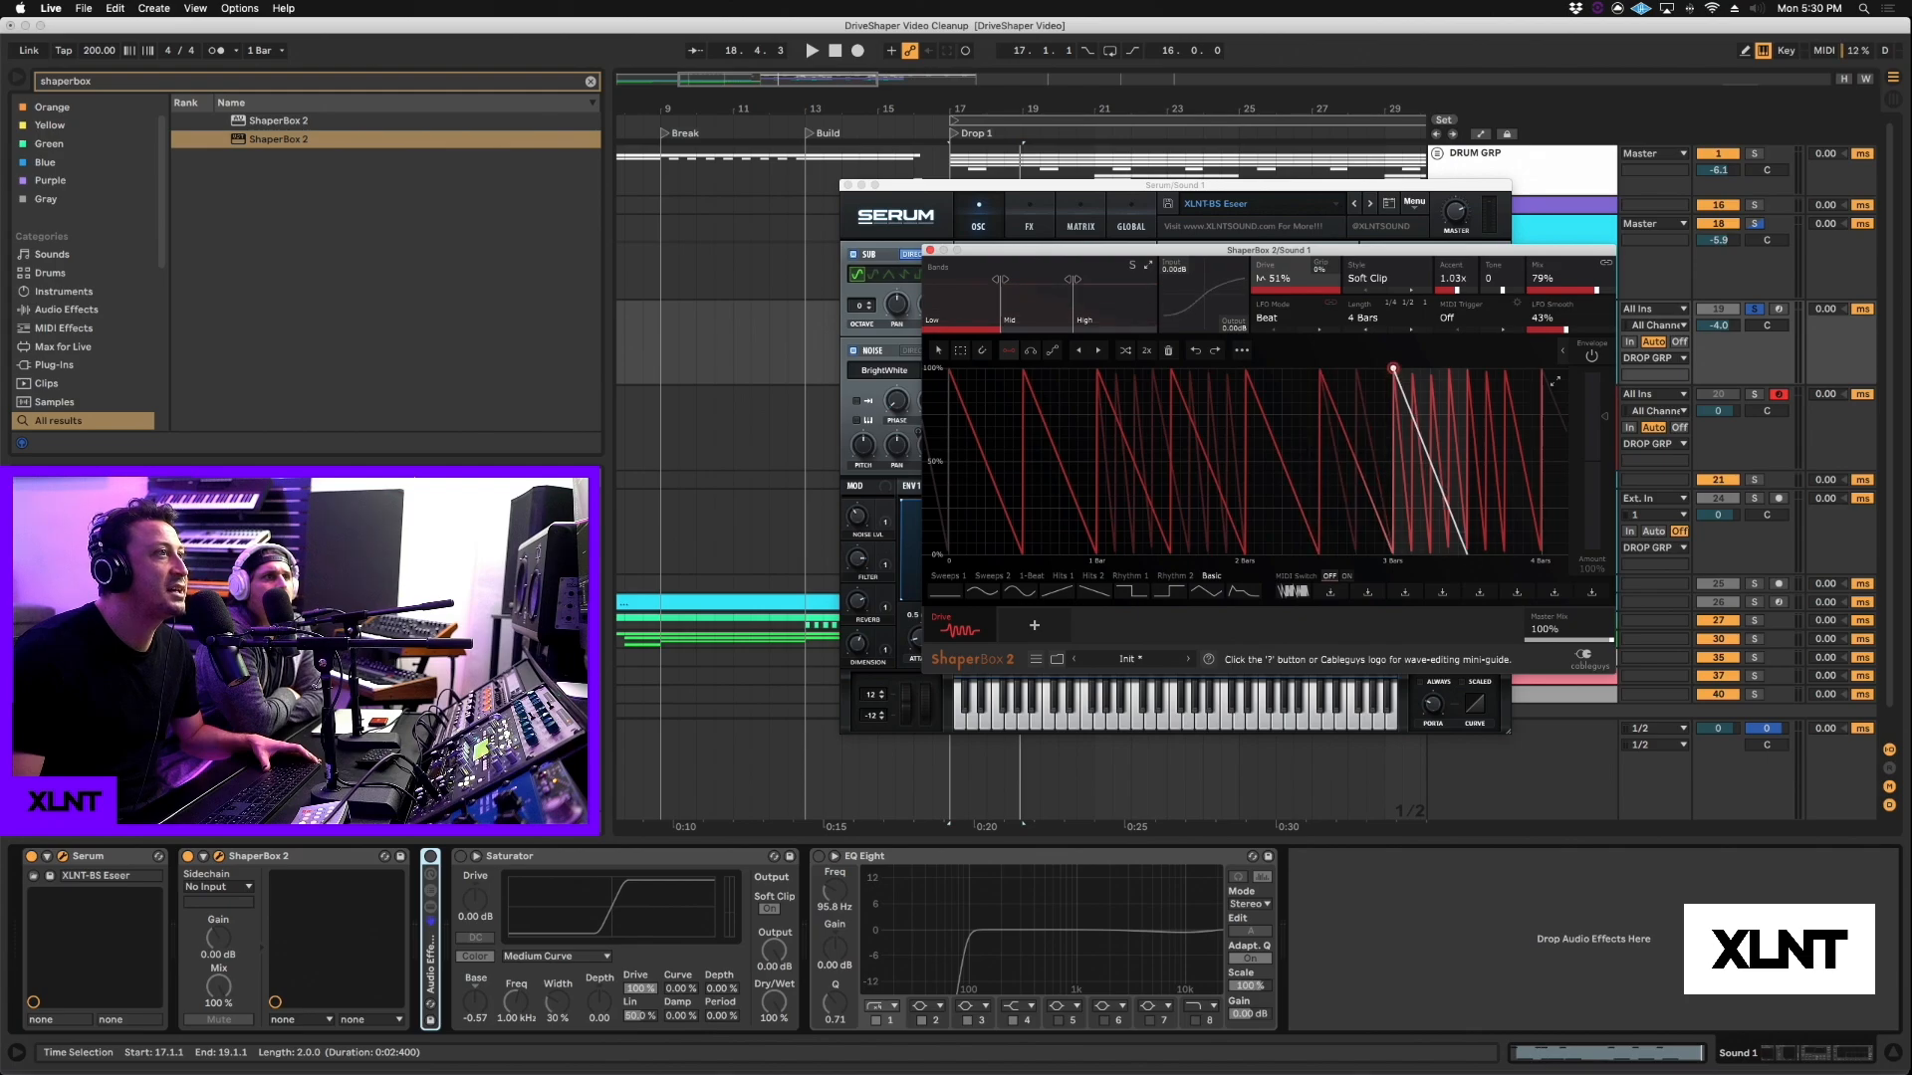
left_click(1394, 371)
left_click(1467, 370)
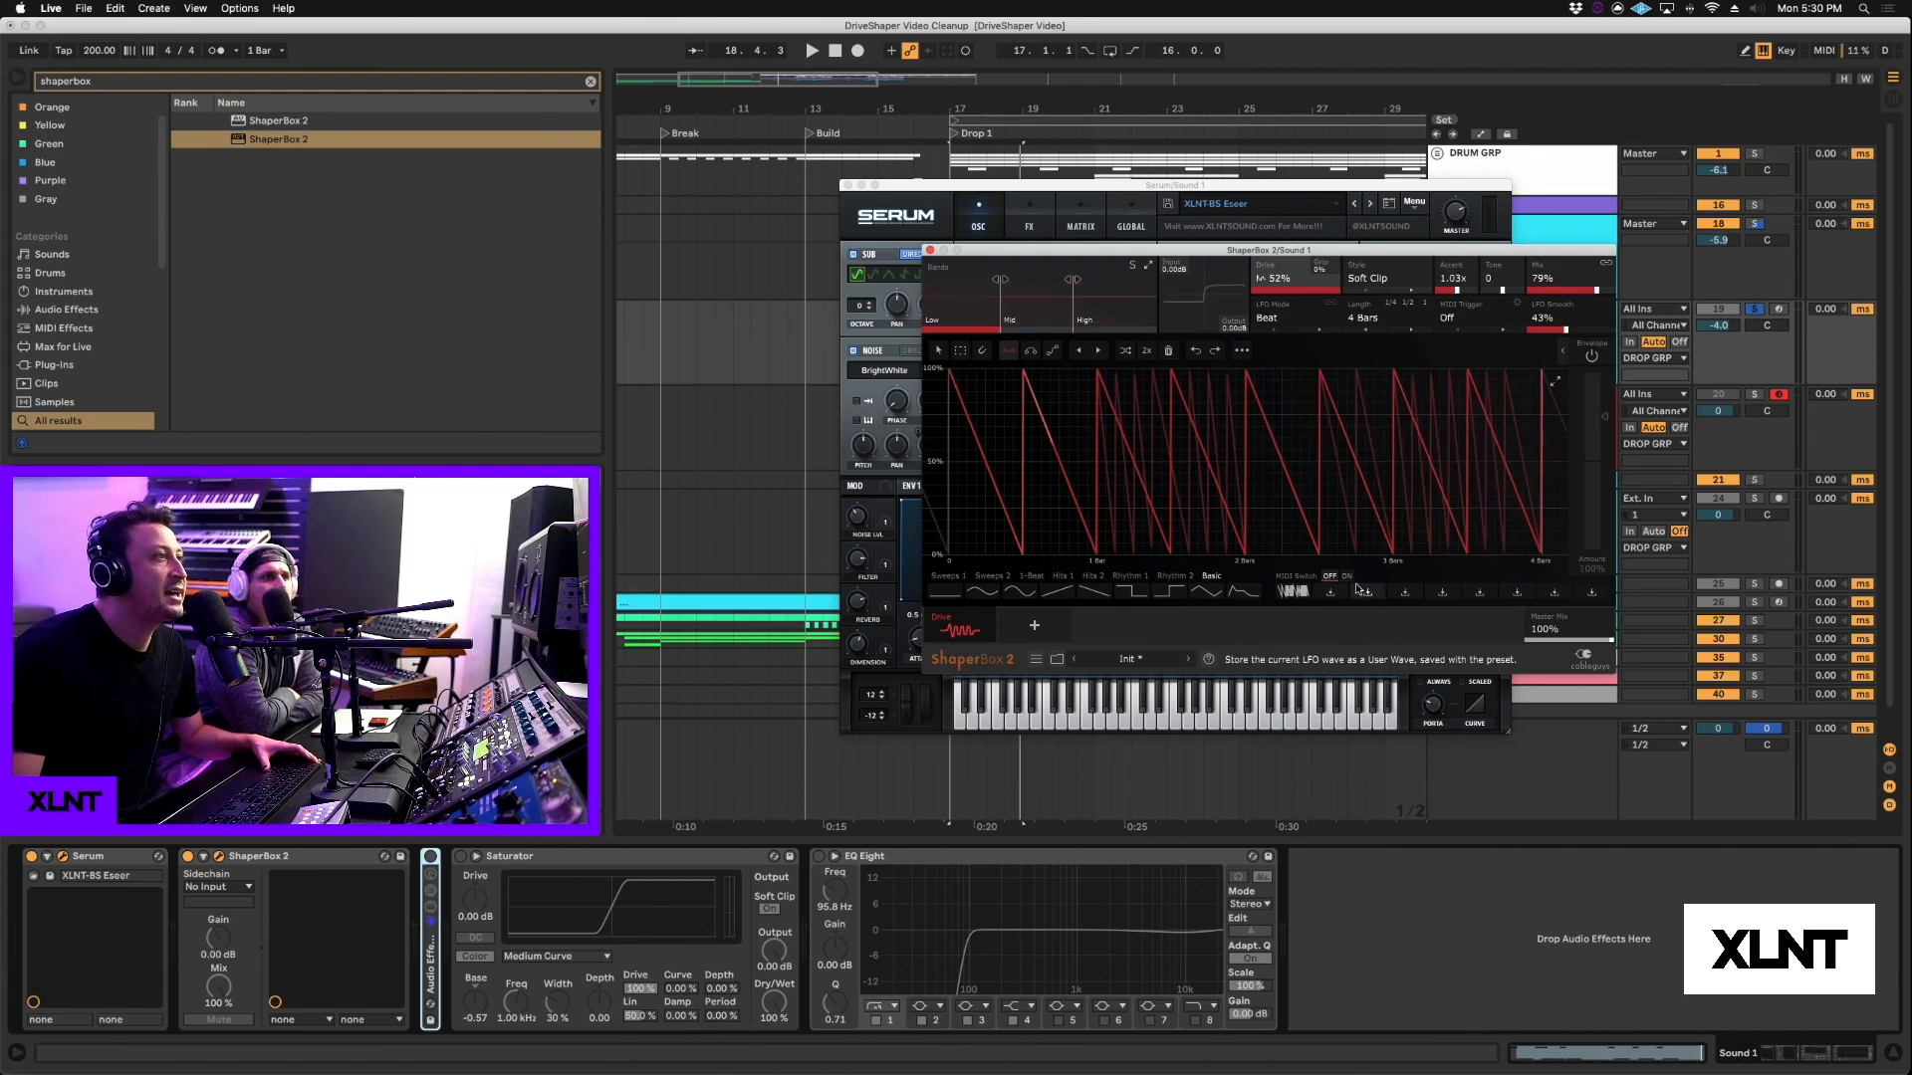
Step: Play Sound 1 with the mid band selected and compare its distortion settings with the low band's
left_click(1034, 308)
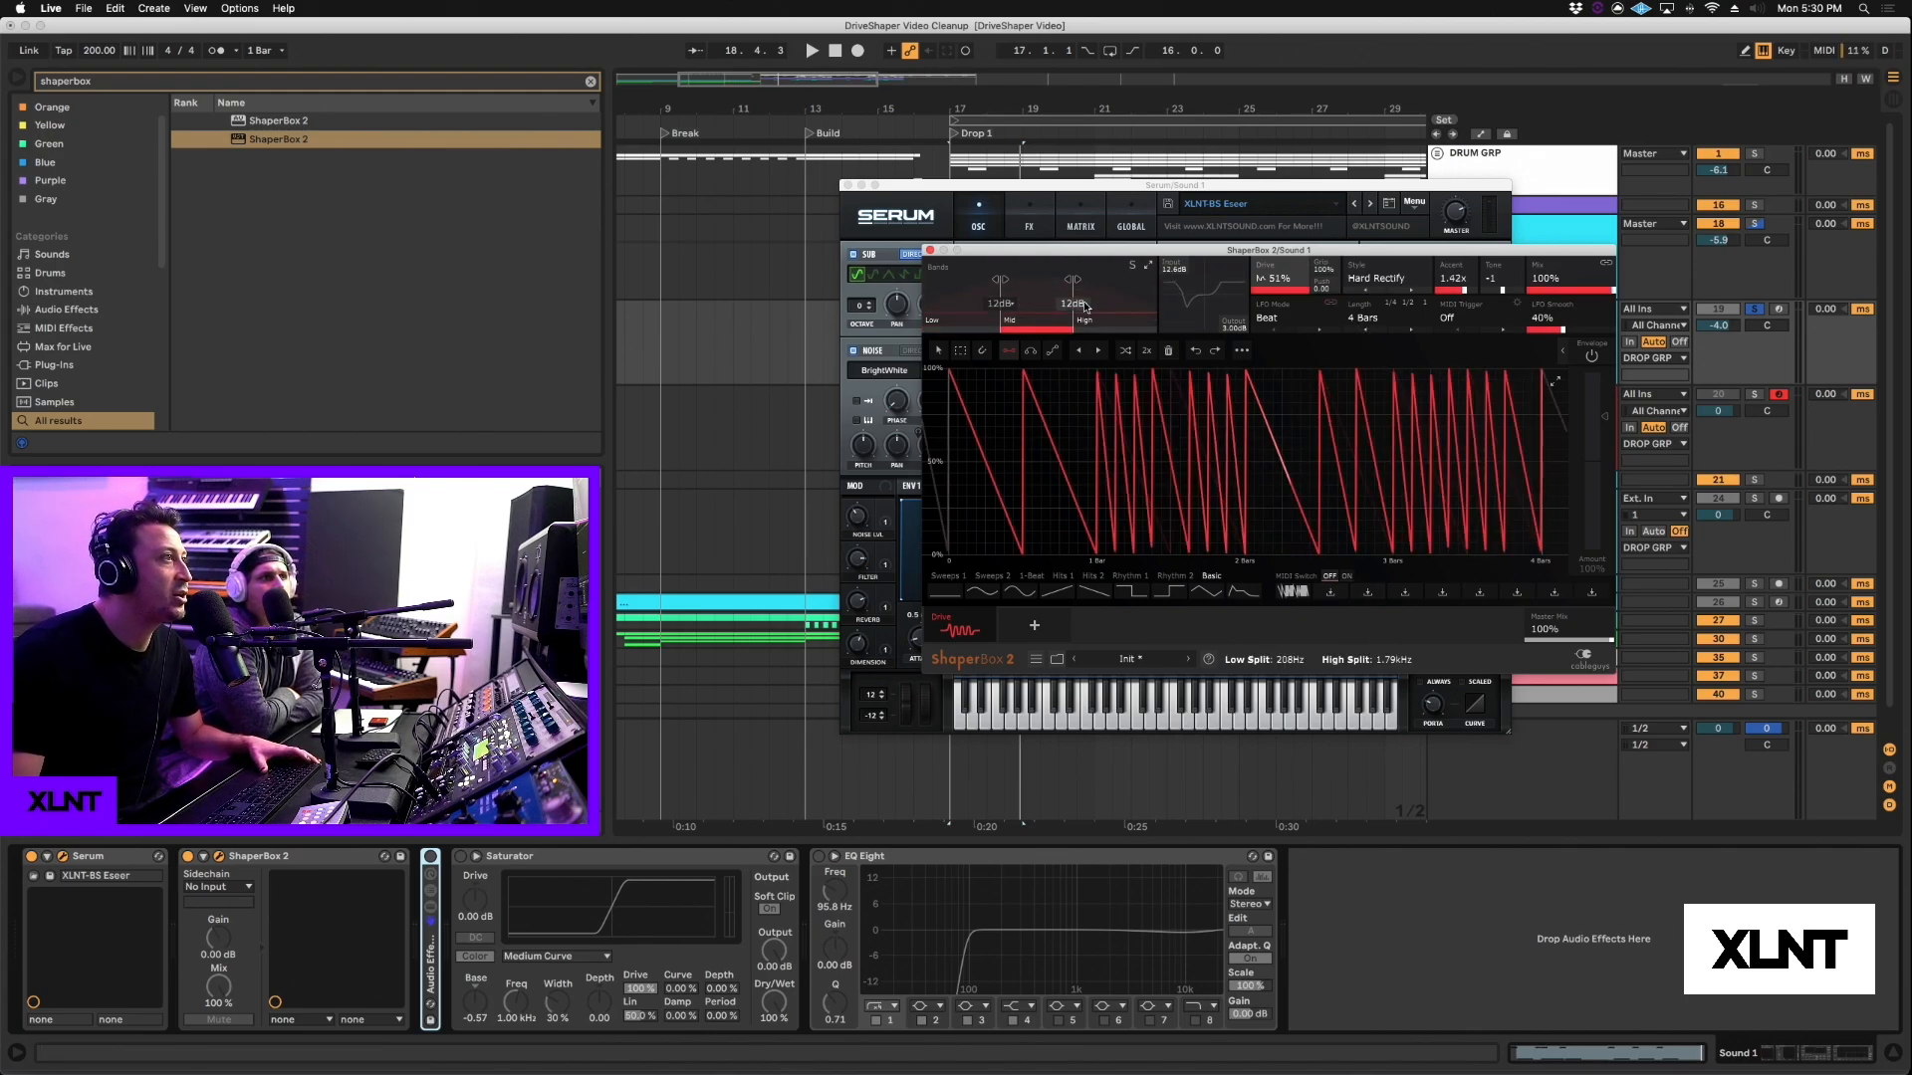
key("space")
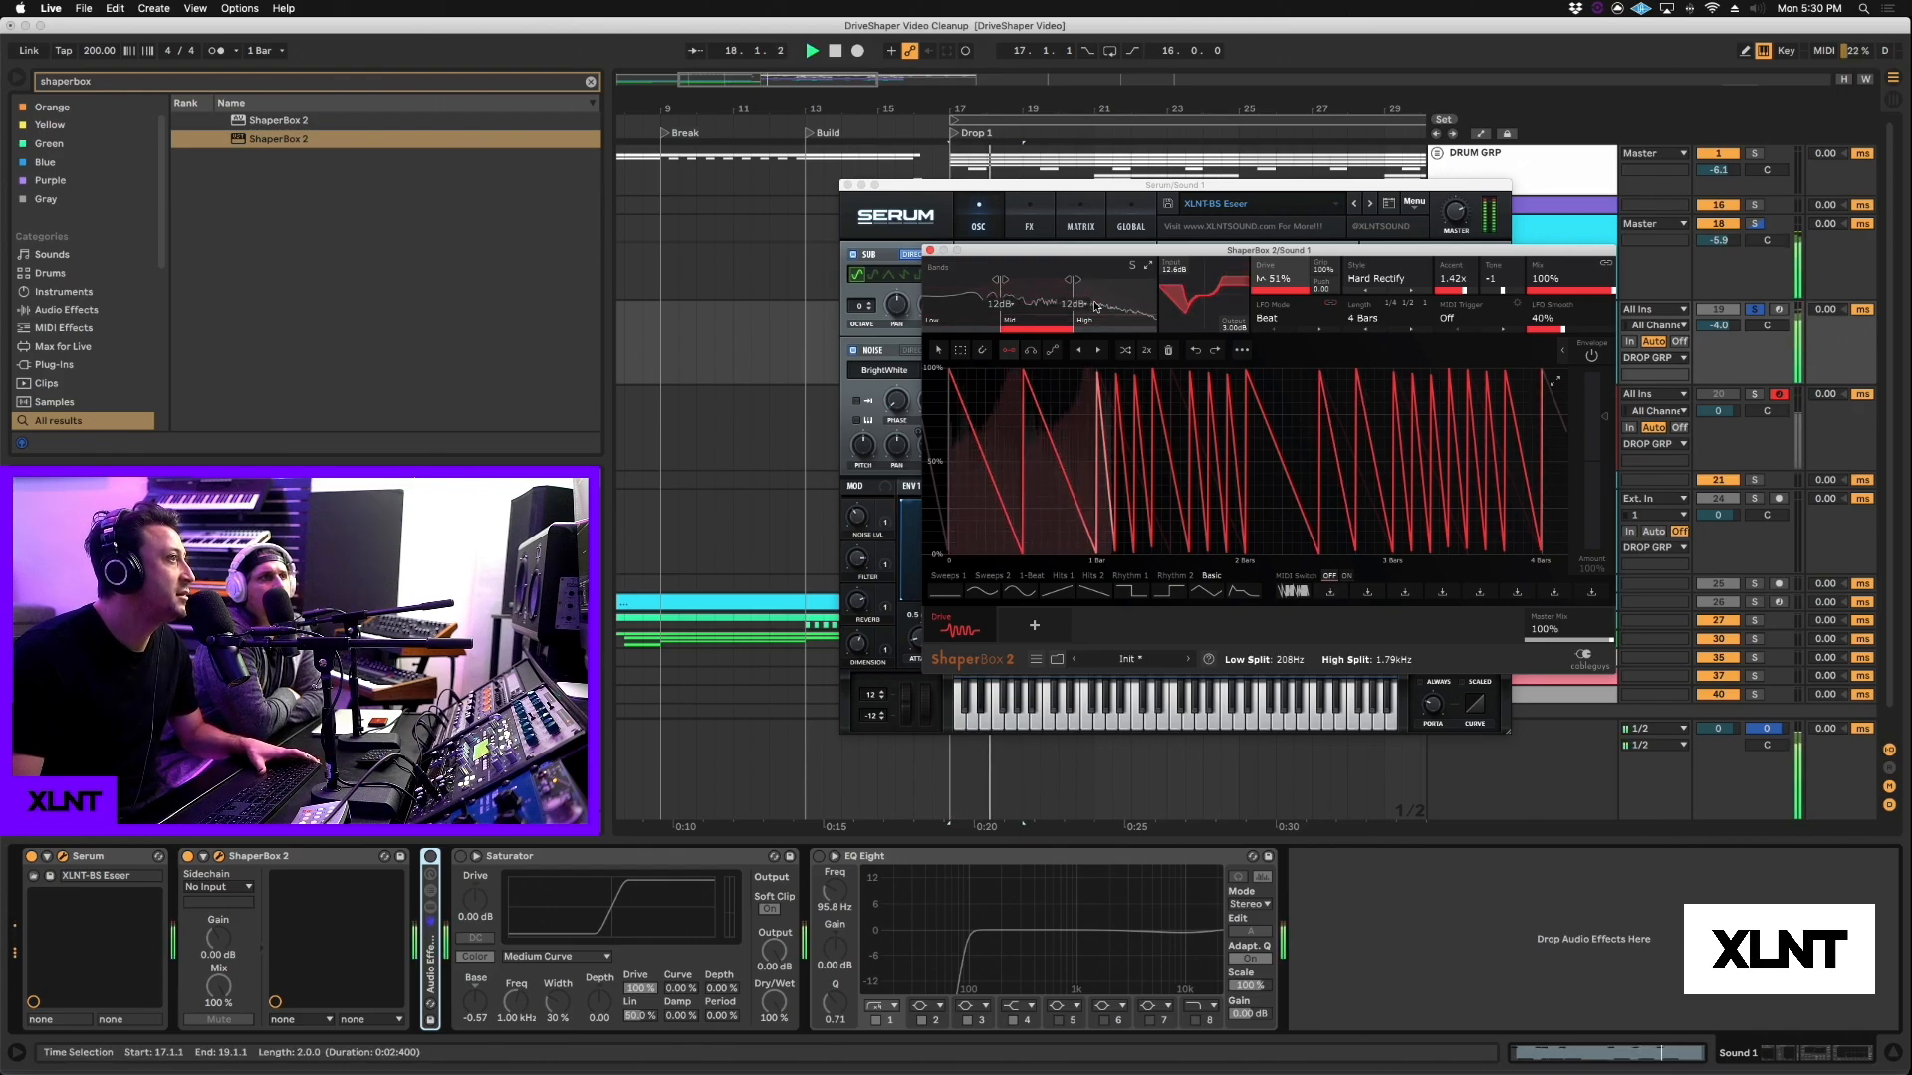
key("space")
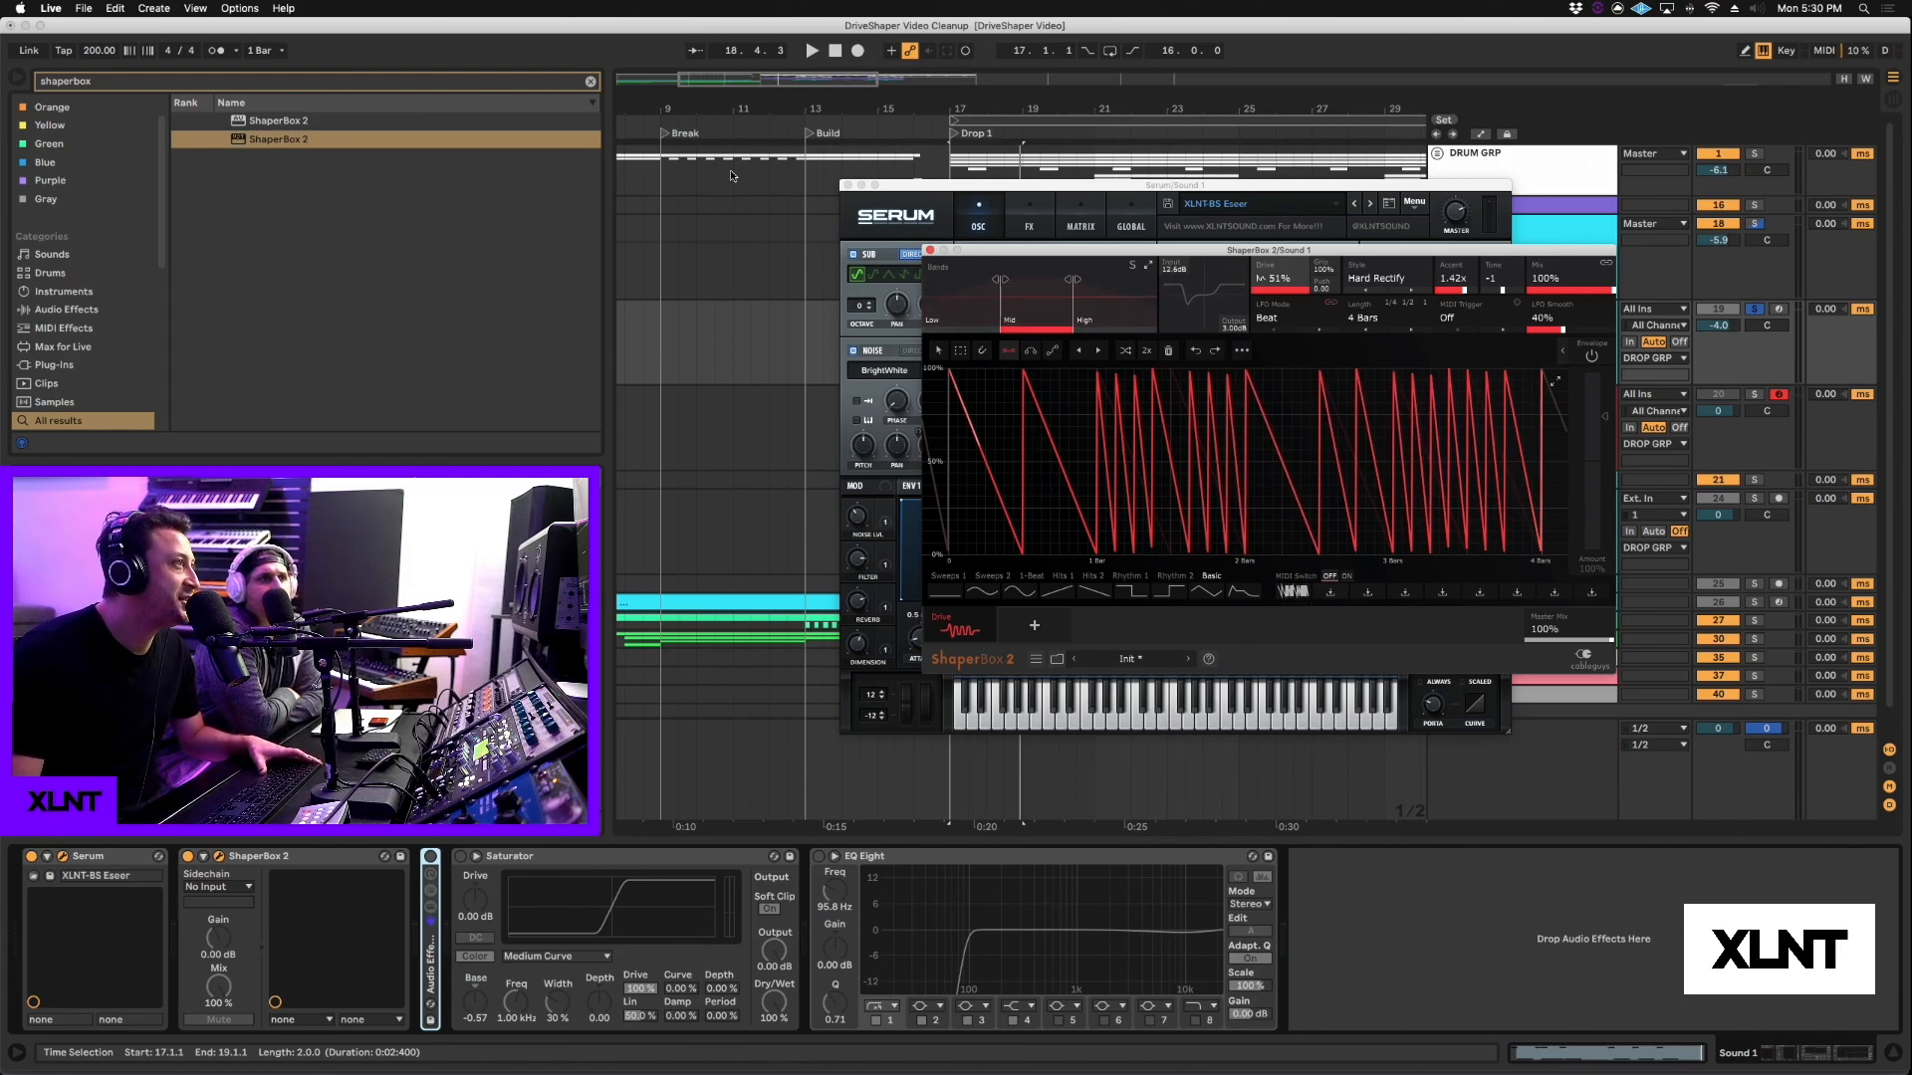
left_click(961, 305)
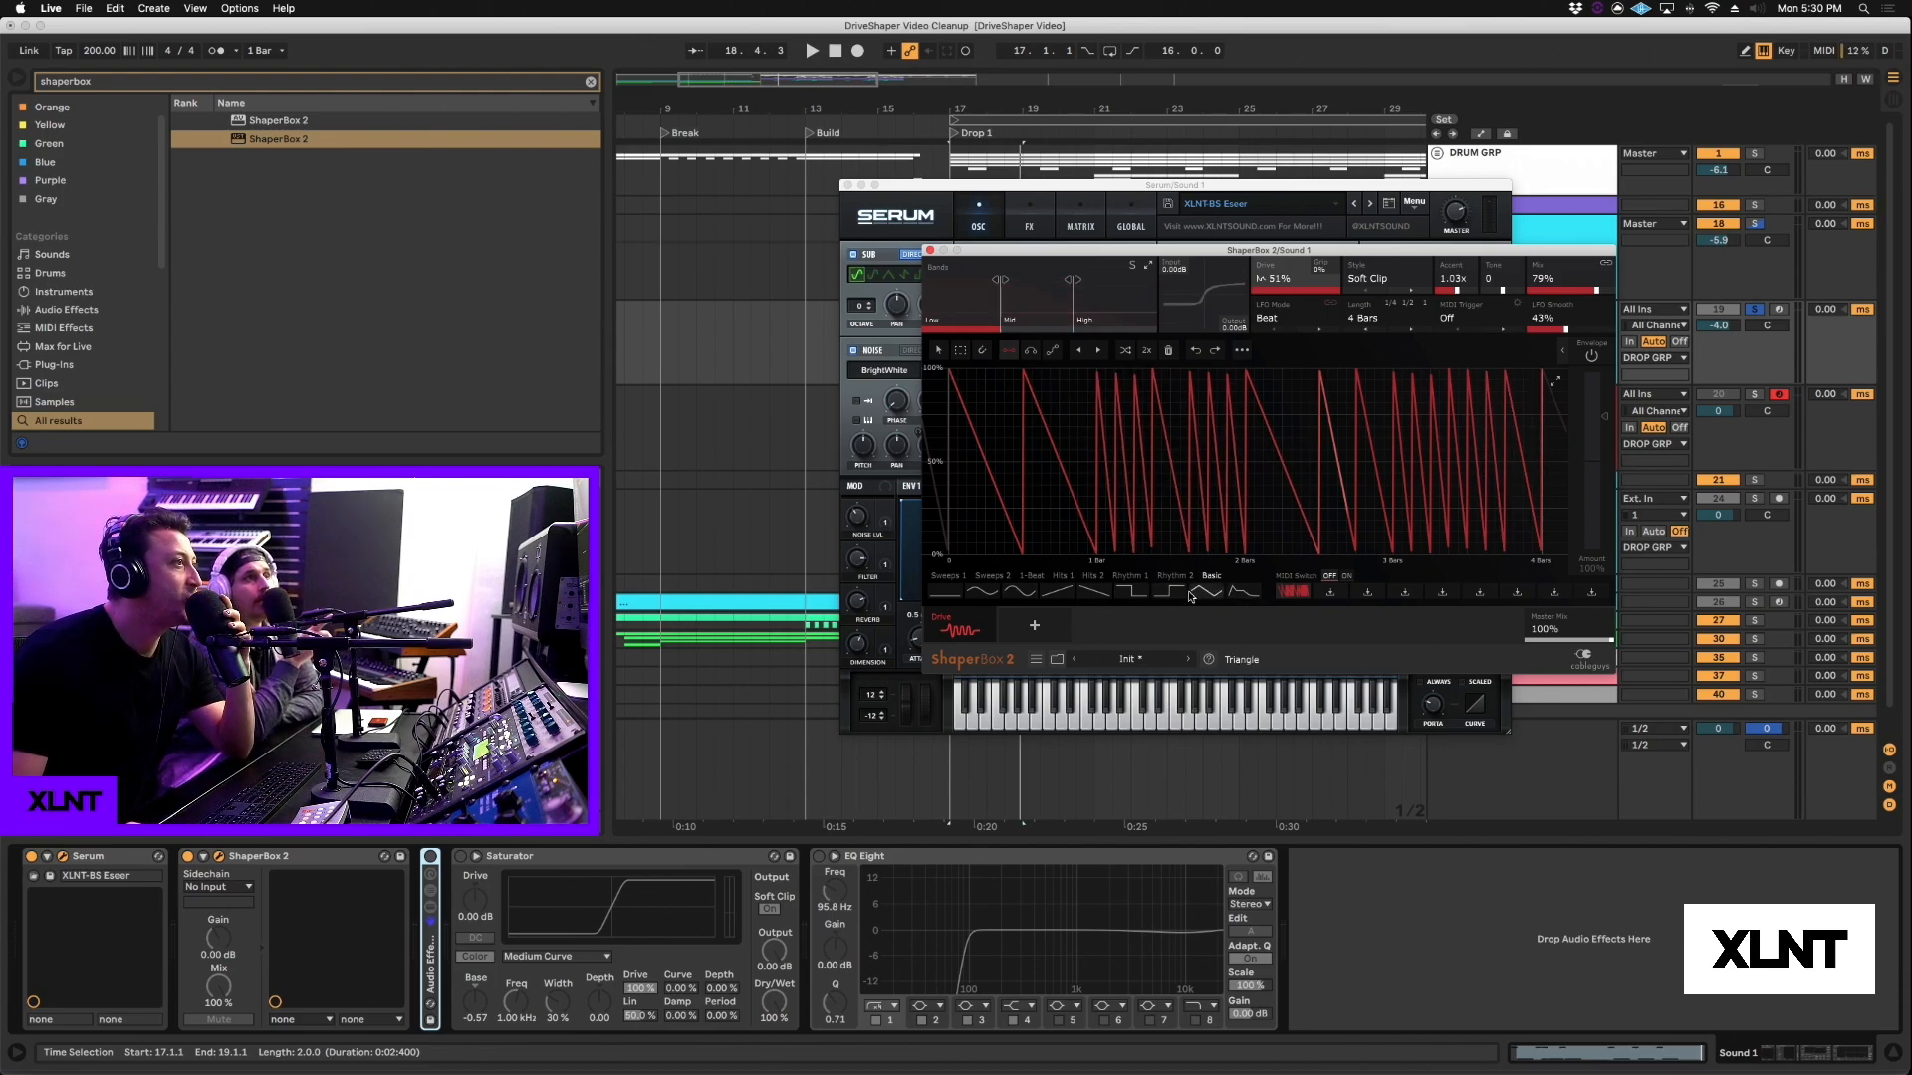
left_click(1039, 297)
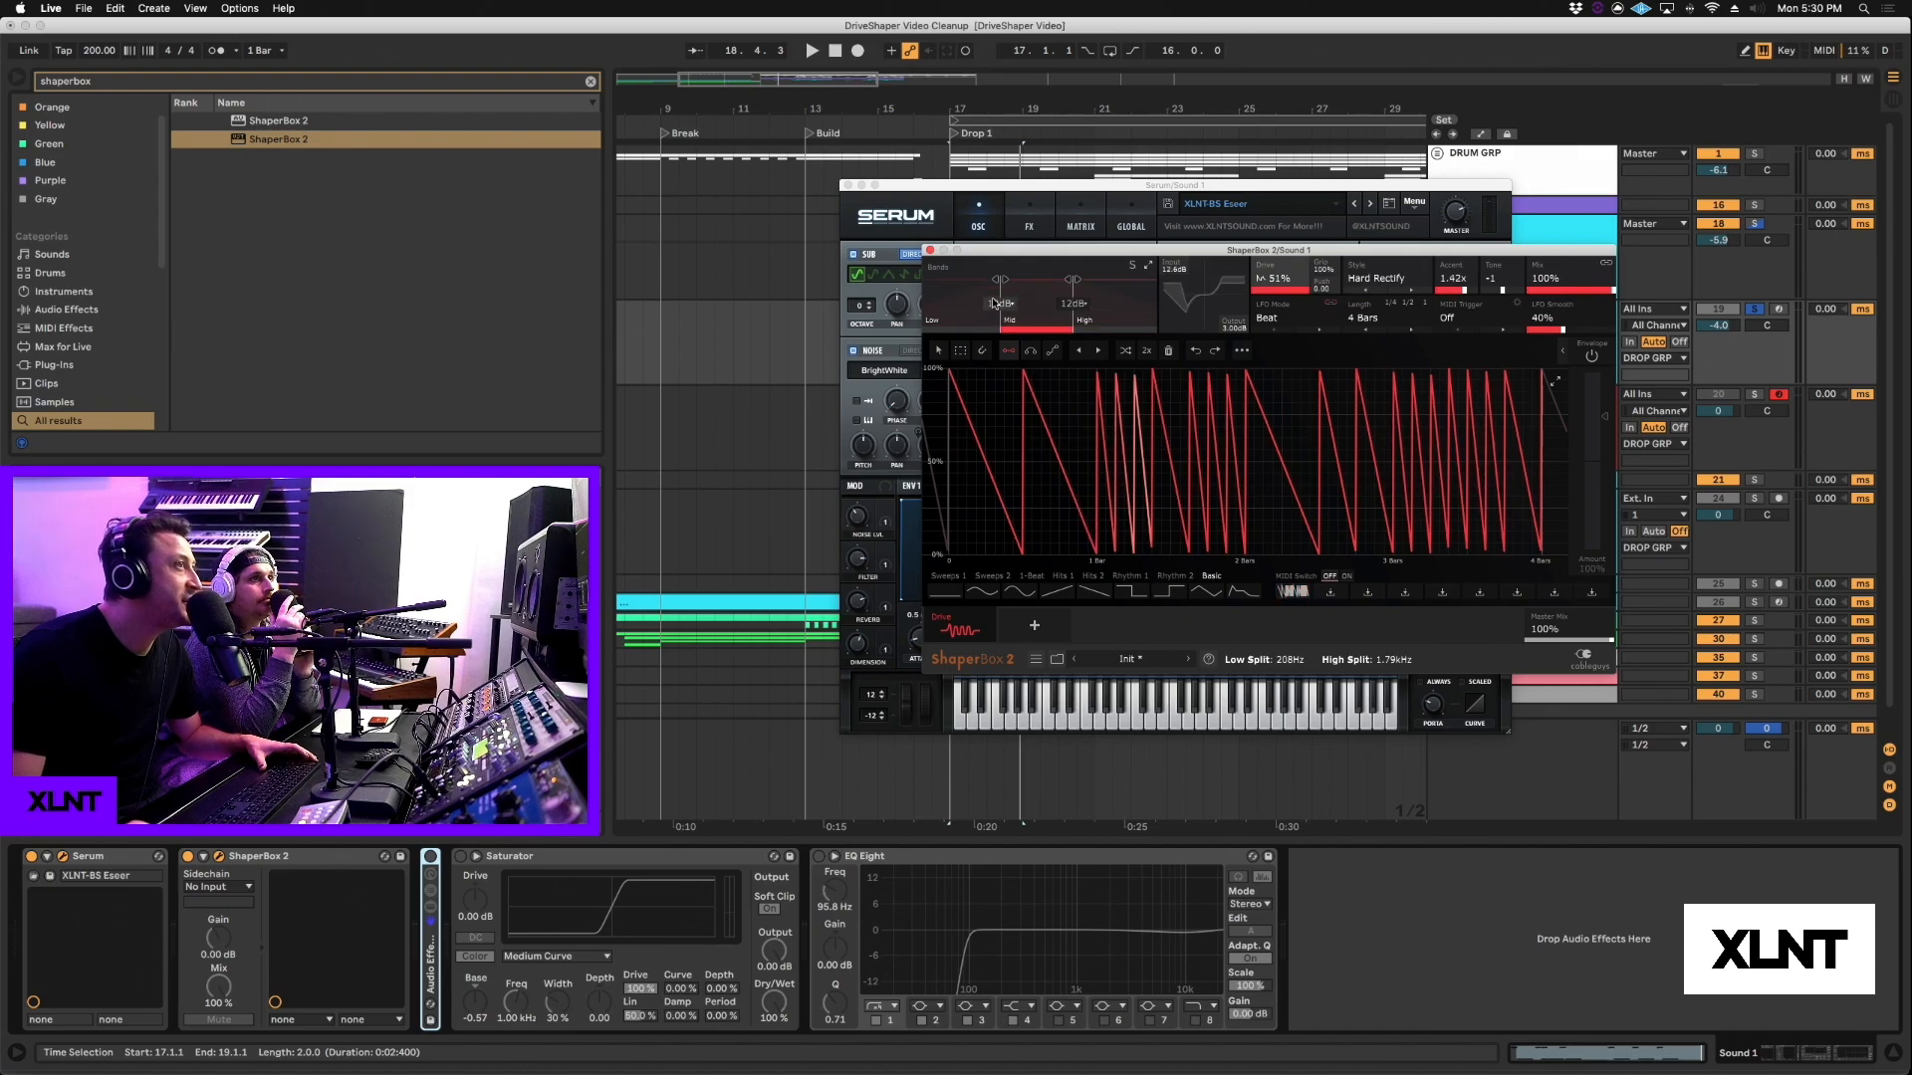
Step: Switch between Sound 1's low and mid bands to compare their Drive settings
left_click(938, 313)
left_click(1035, 311)
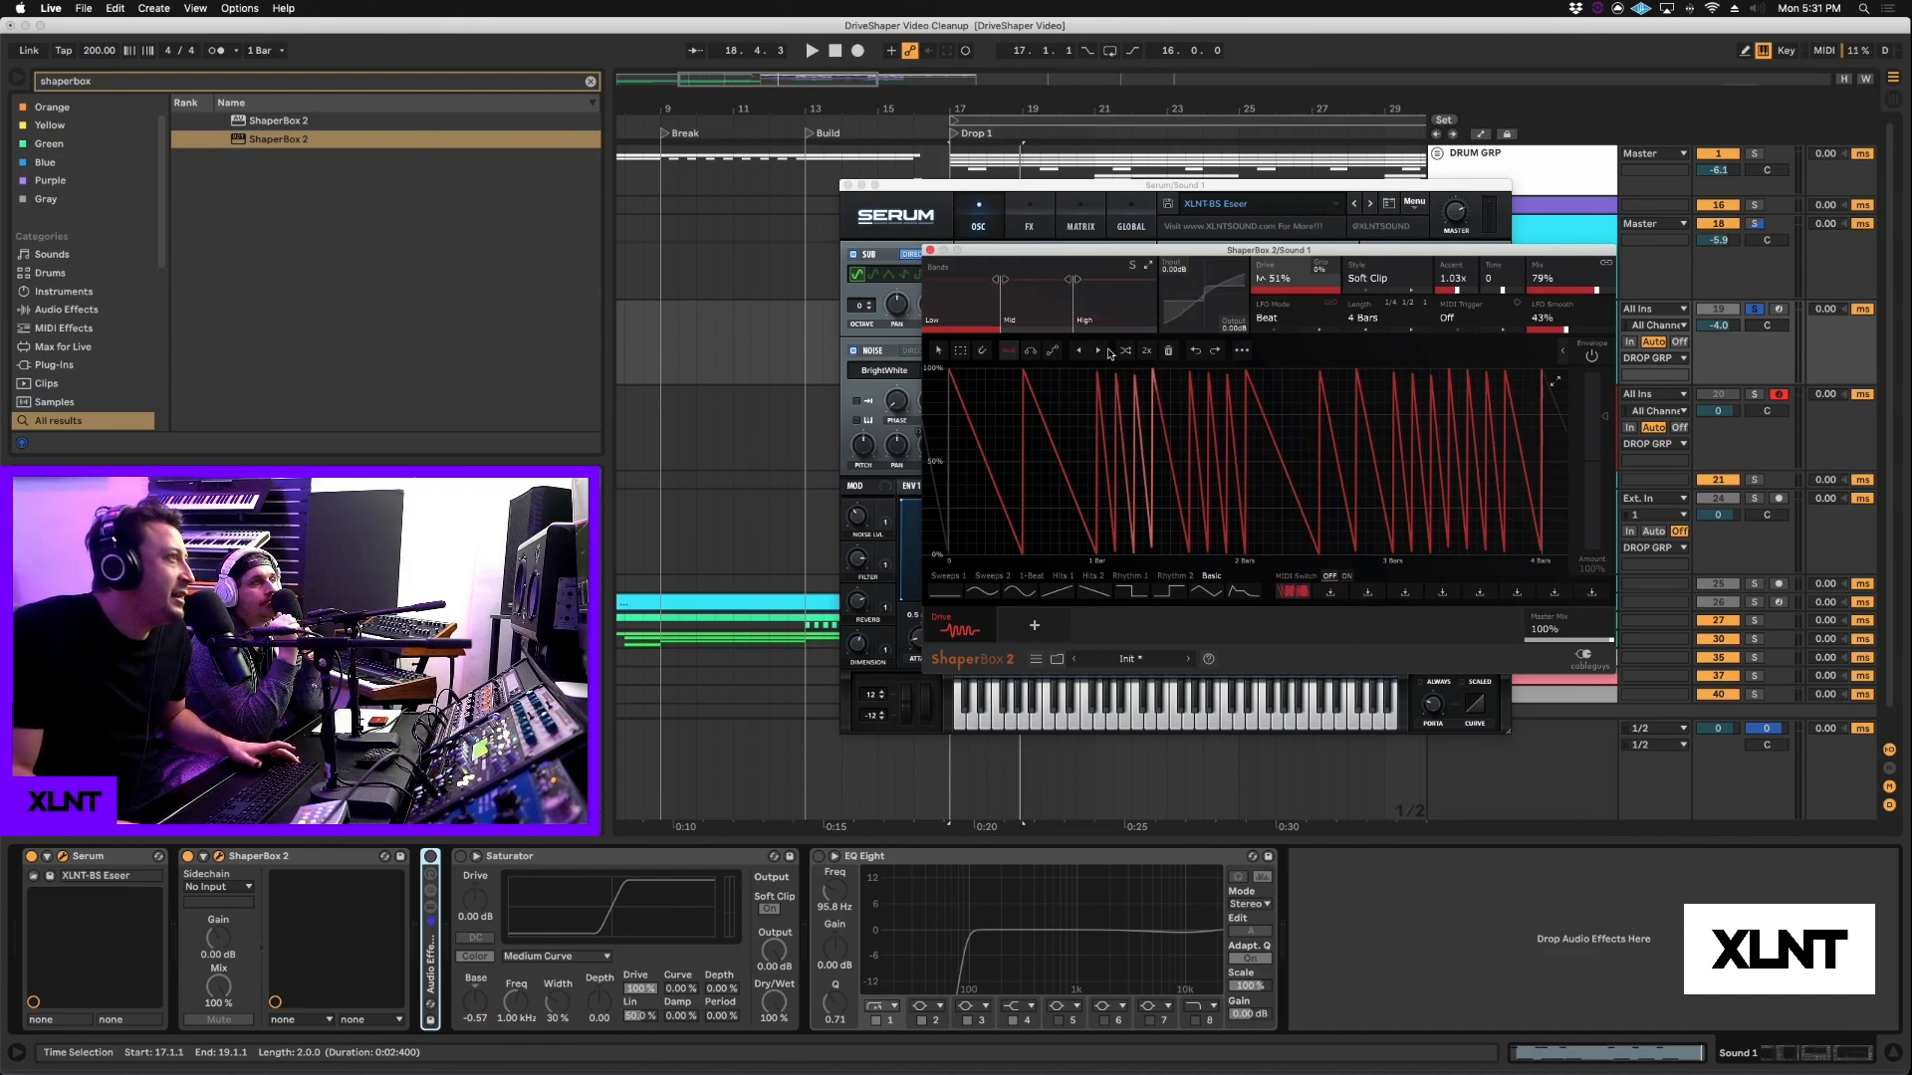
left_click(1036, 310)
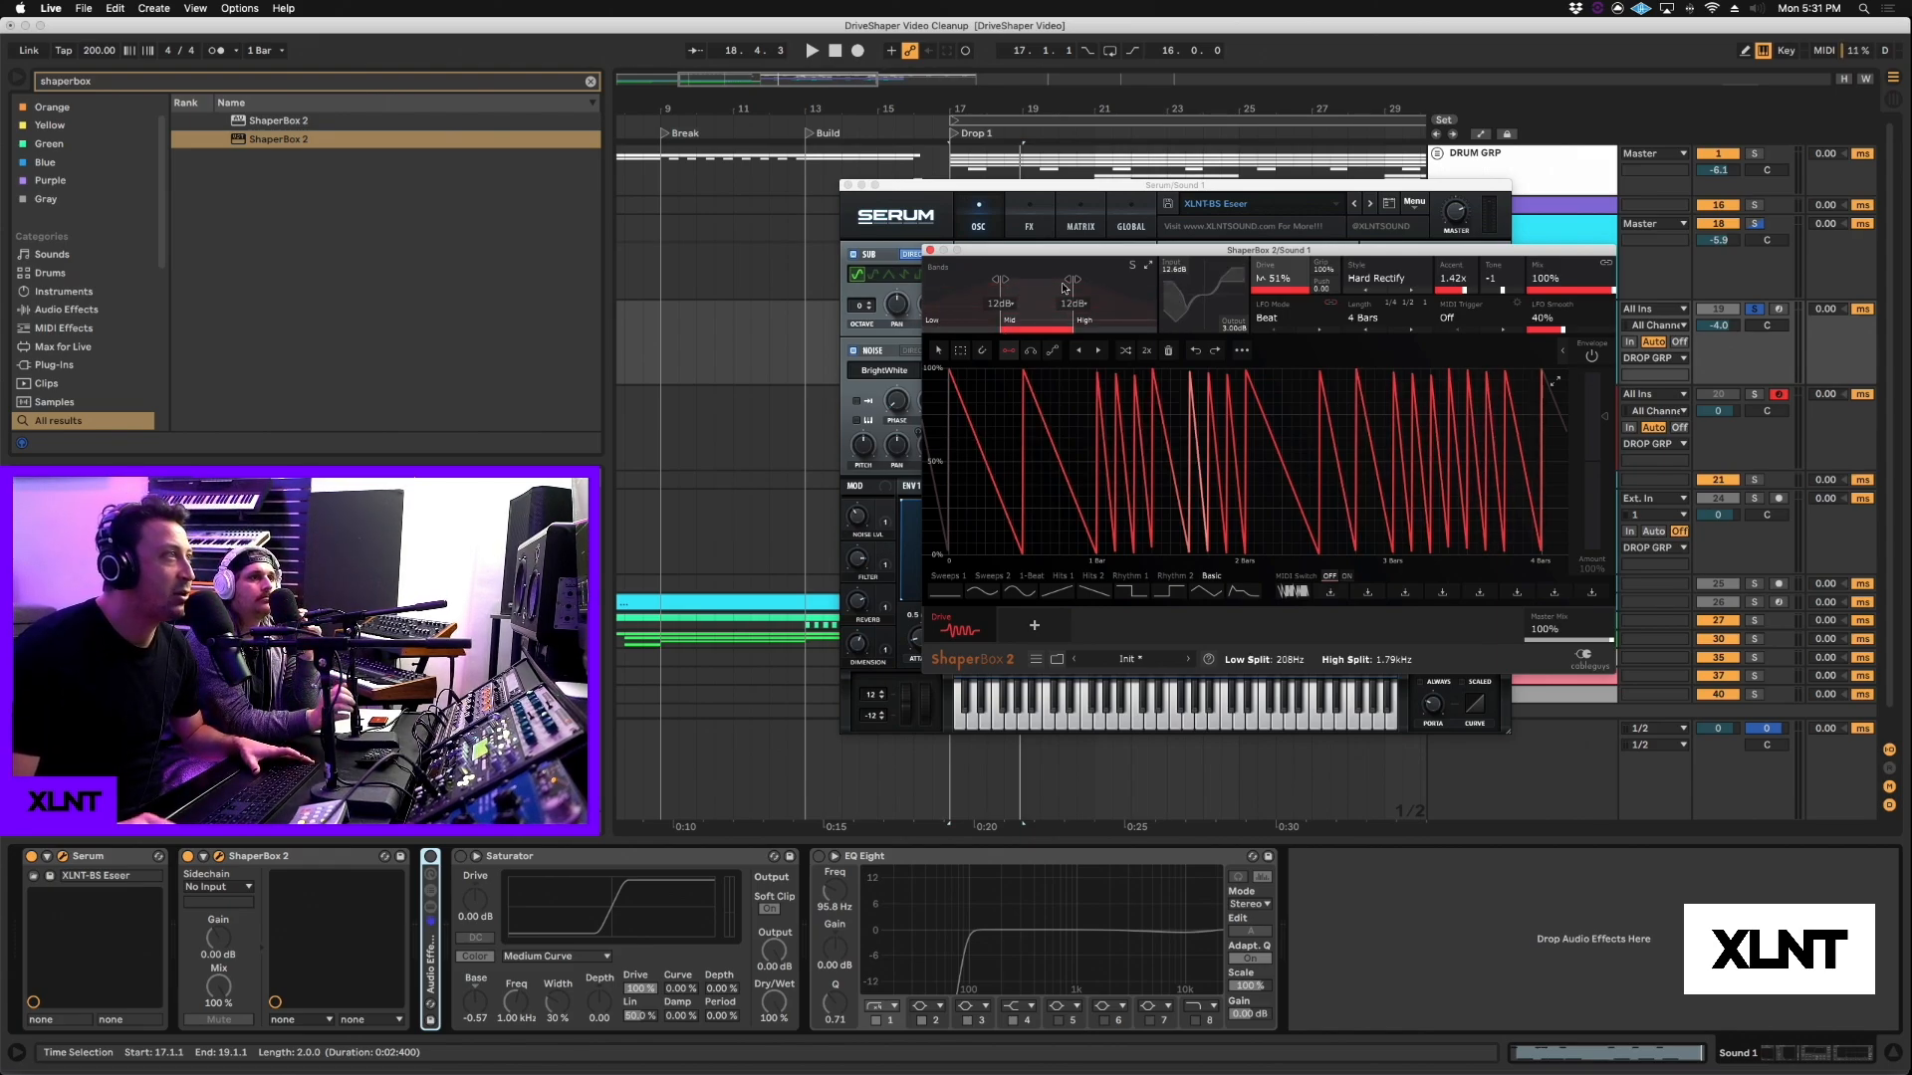
Step: Examine the distortion styles available for the mid band's Drive, from clipping to wavefolding
left_click_drag(1042, 254, 1072, 245)
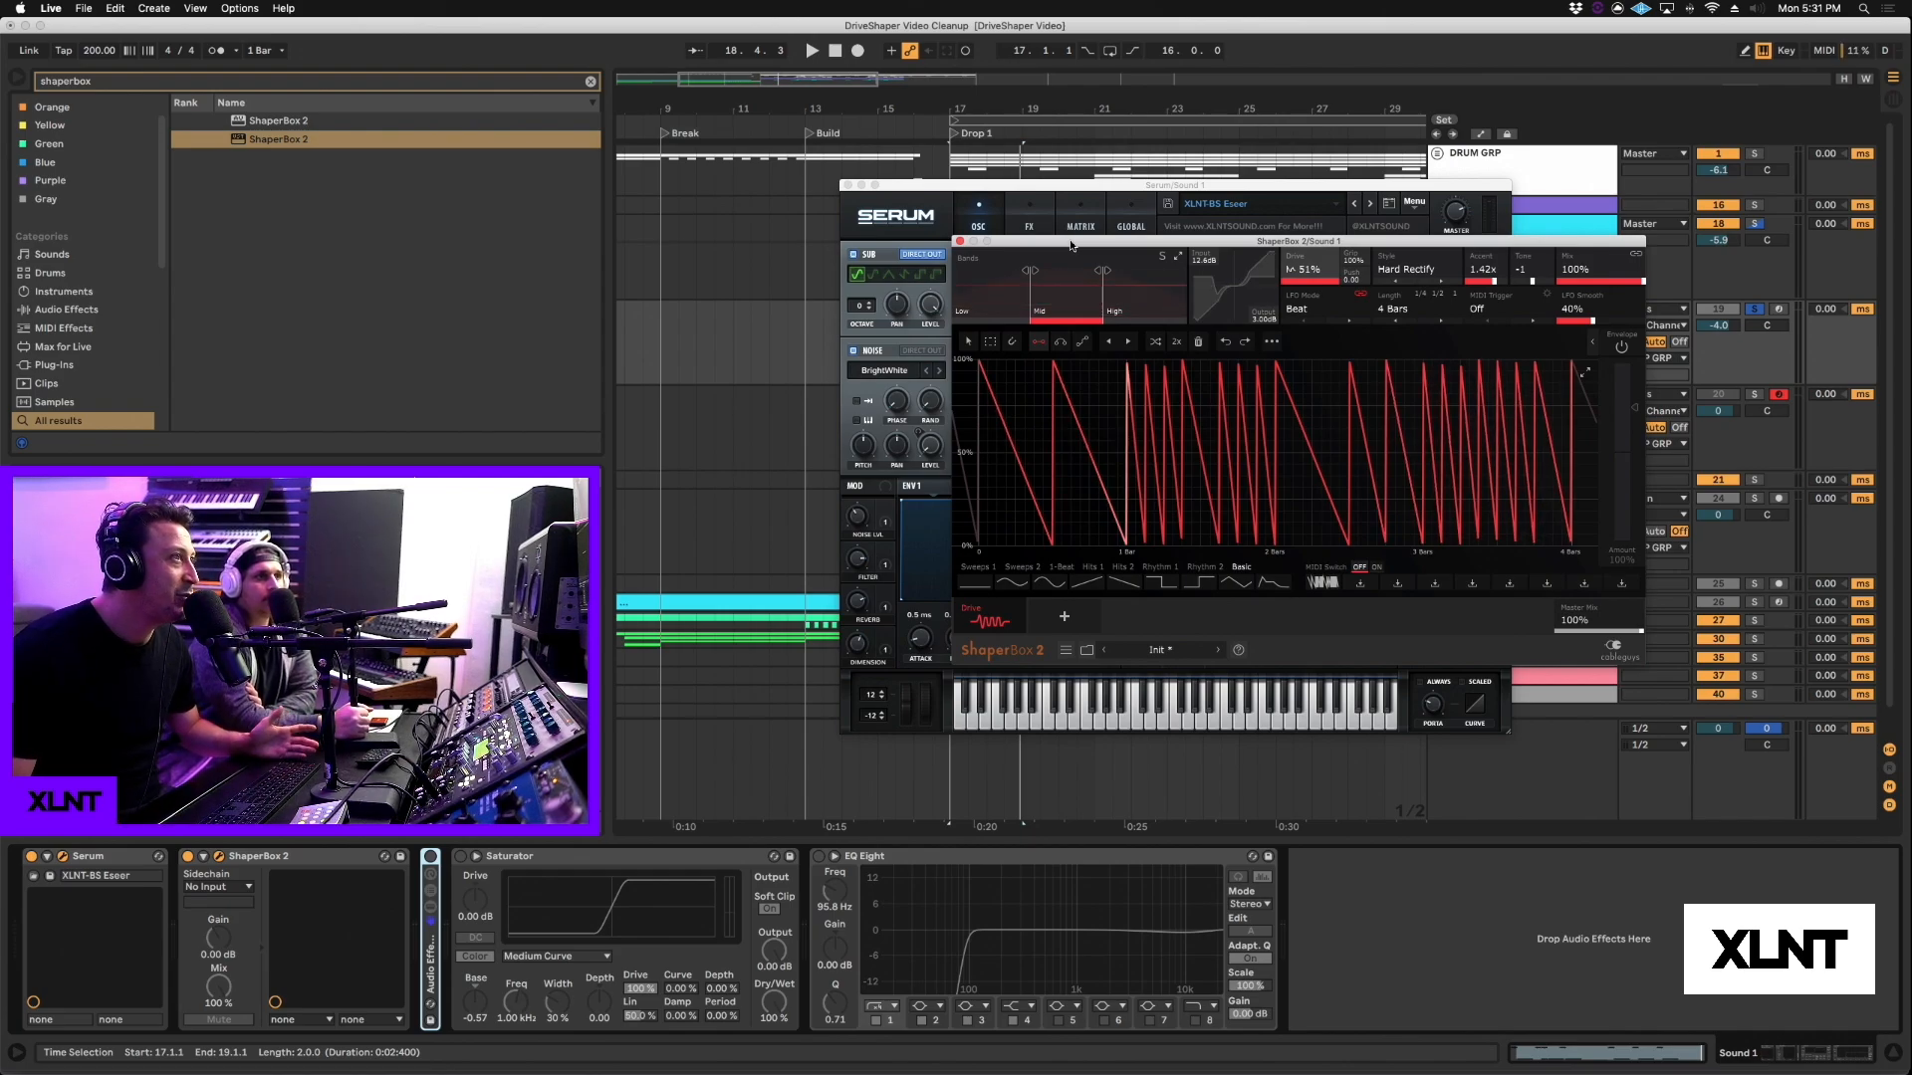
left_click_drag(1072, 245, 1057, 272)
left_click(1393, 296)
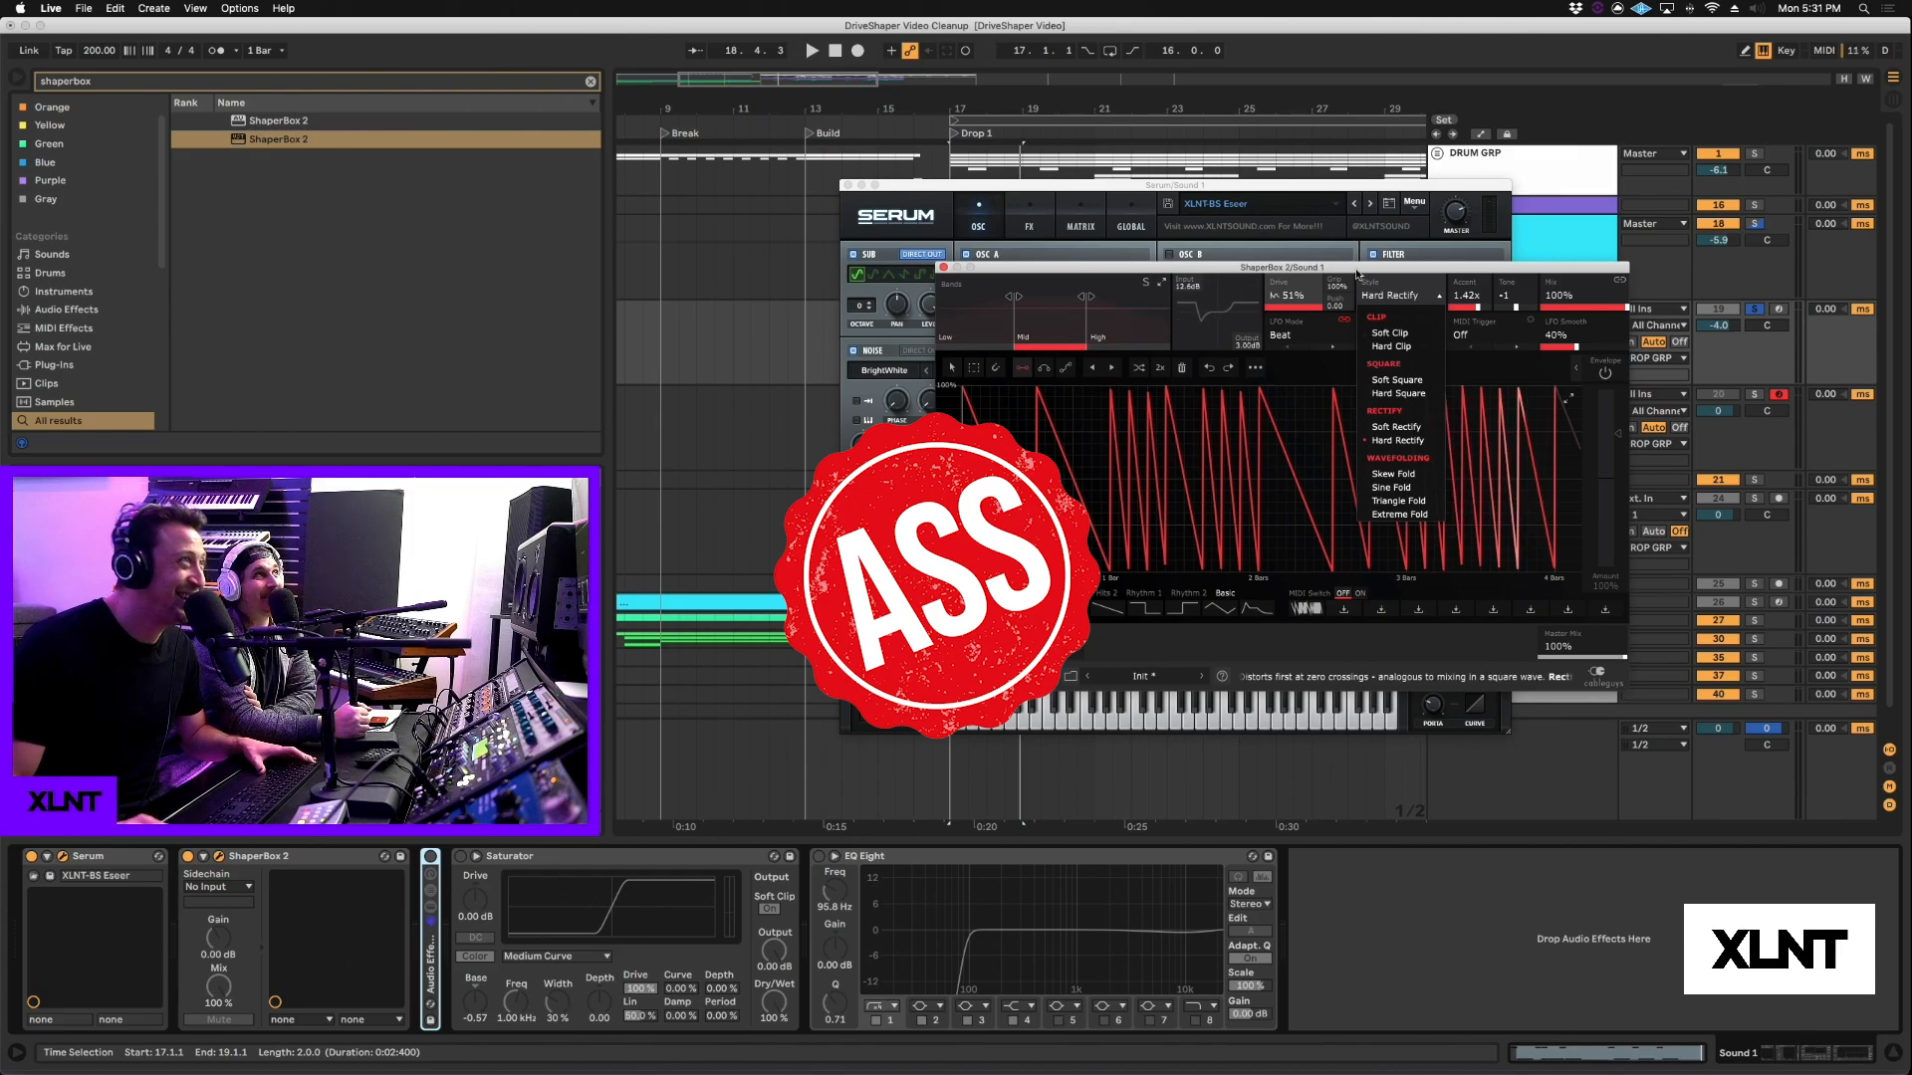
left_click_drag(1329, 269, 1332, 257)
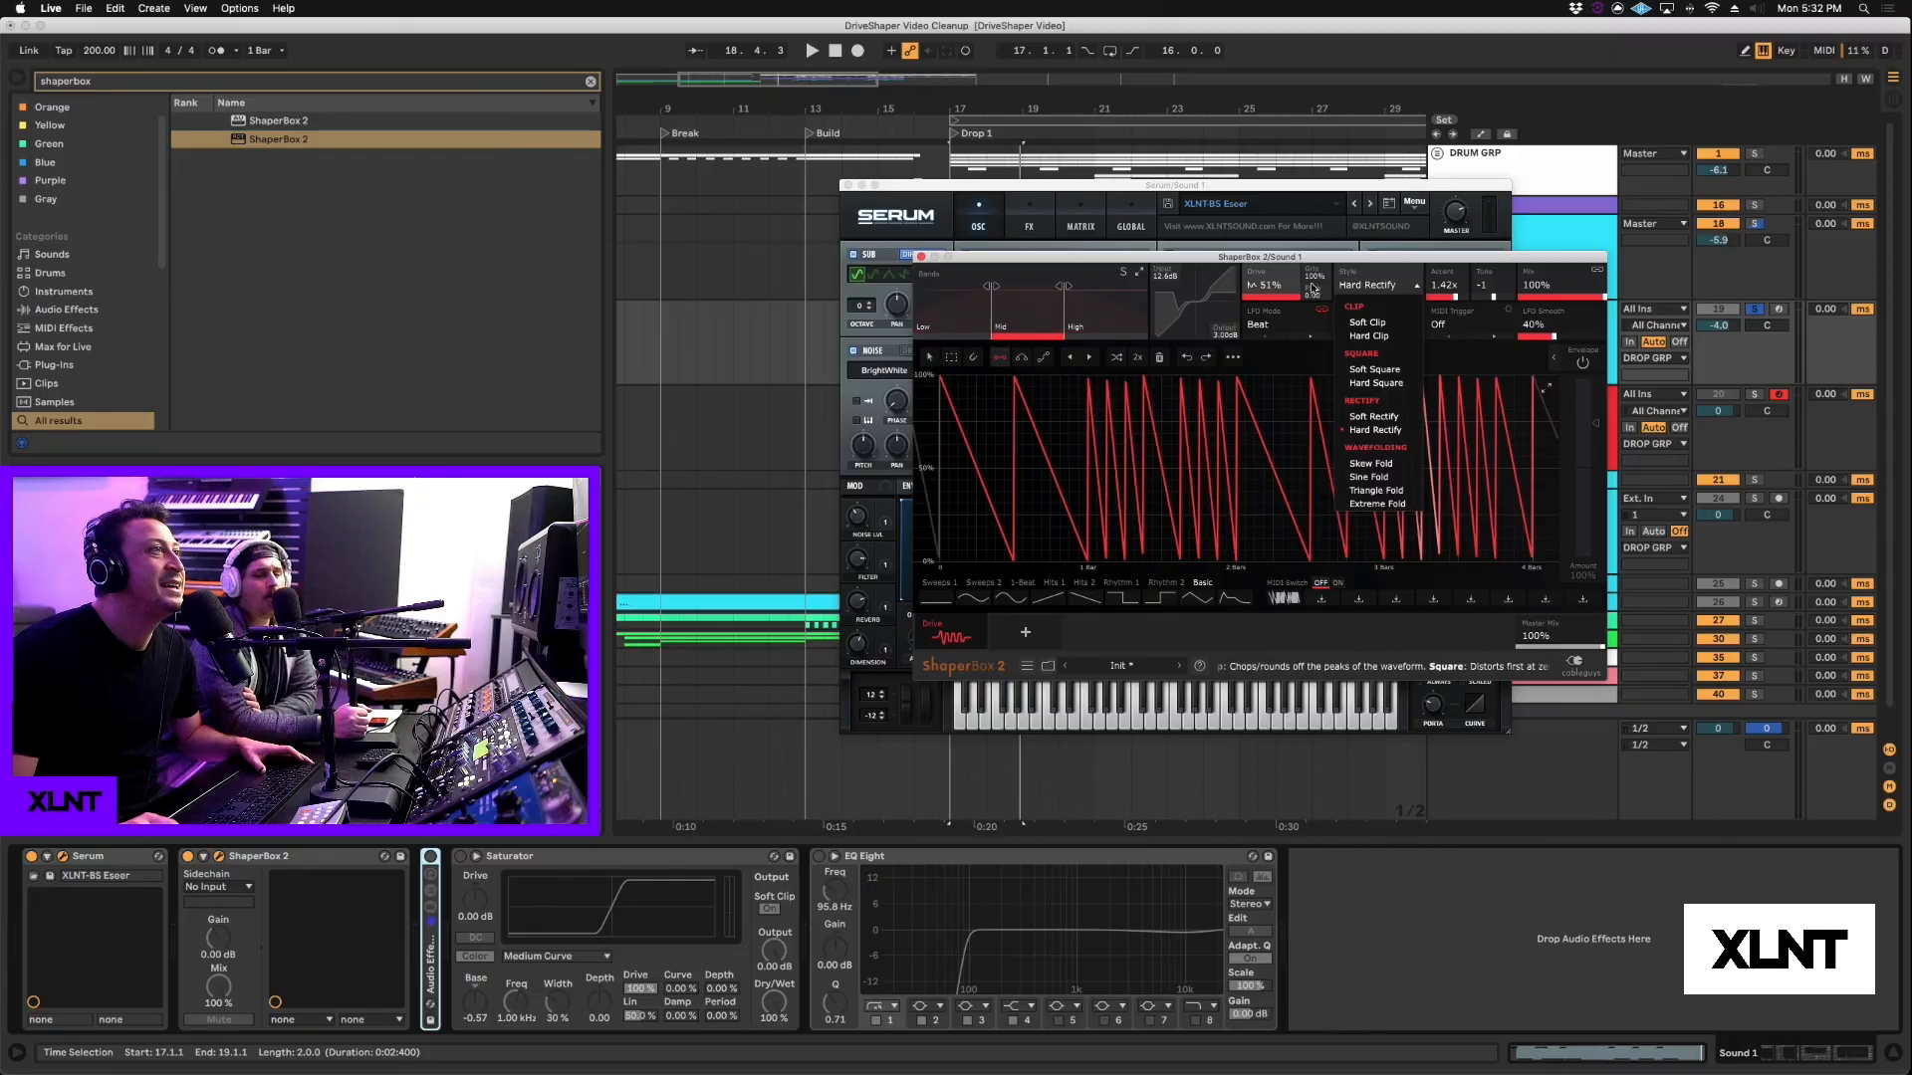
mouse_move(1023, 259)
left_mouse_down()
mouse_move(1046, 249)
mouse_move(1003, 247)
left_mouse_up()
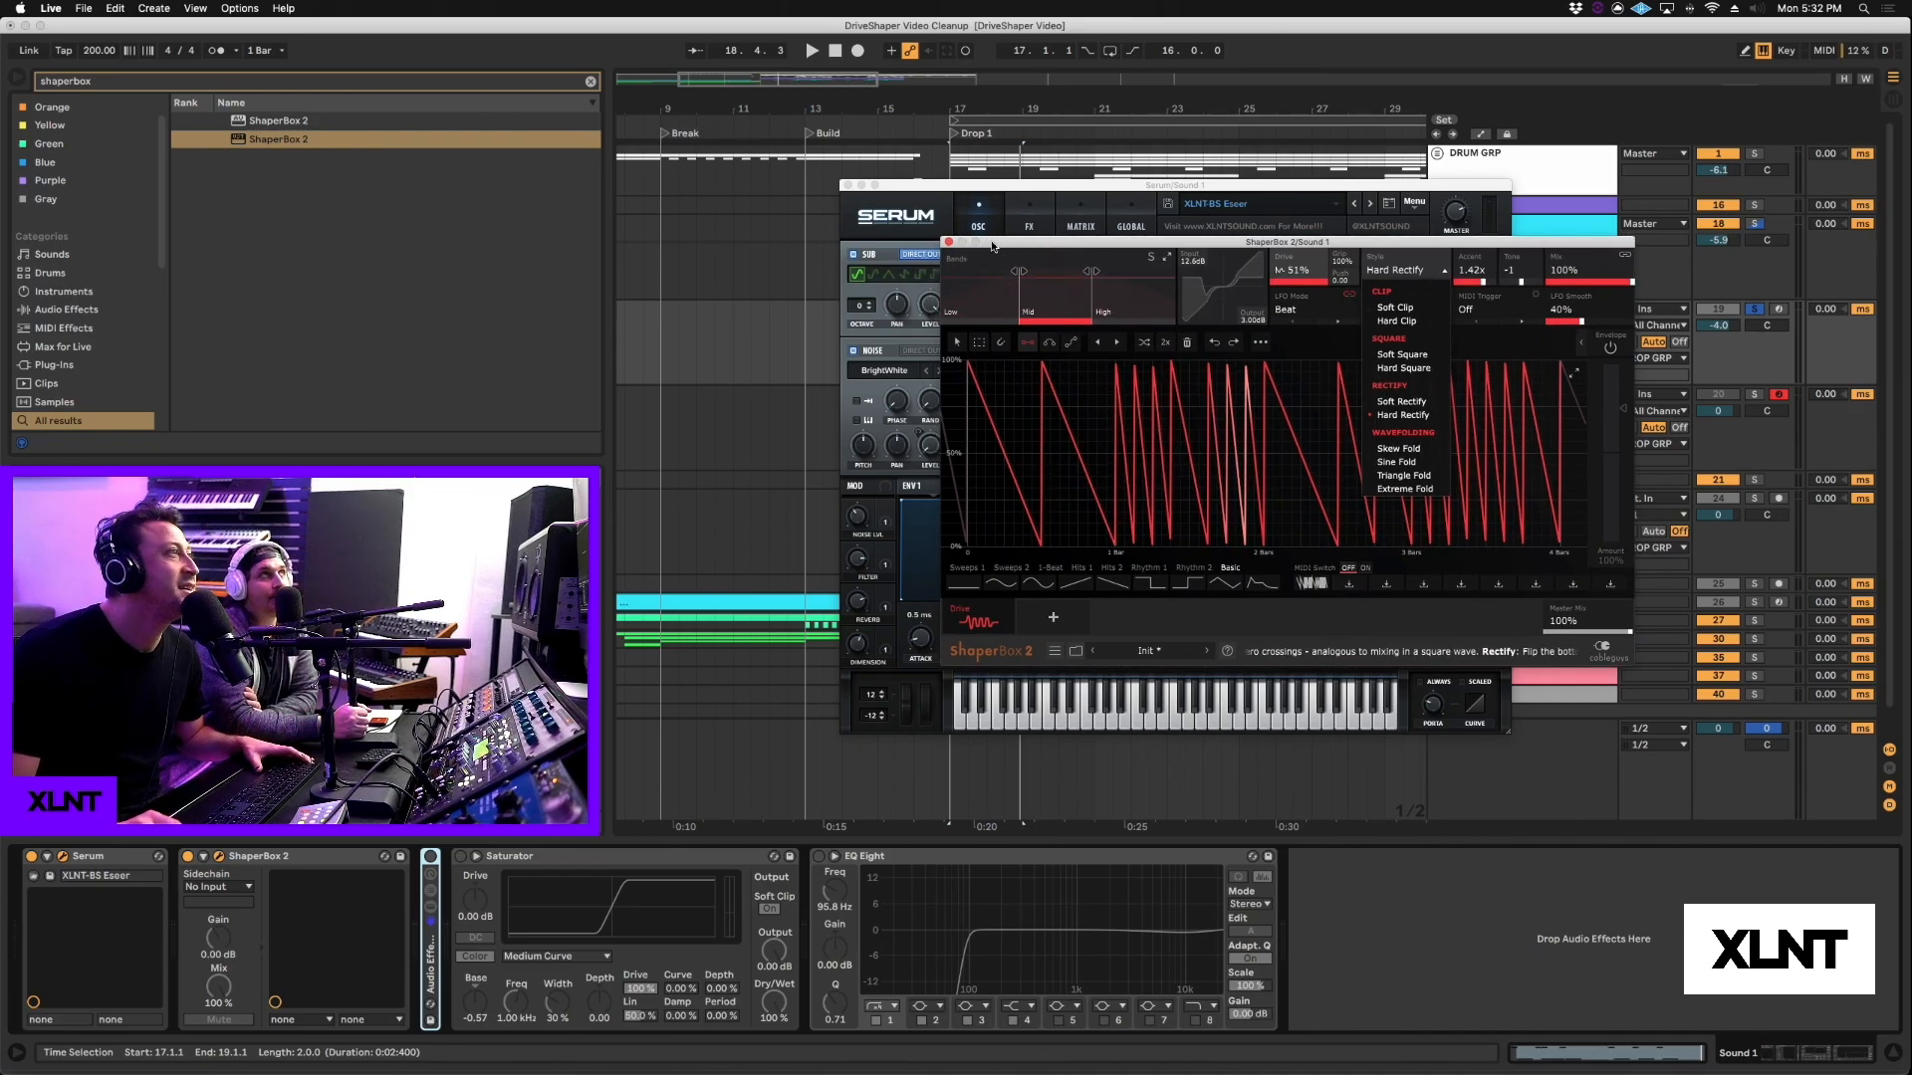
left_click_drag(994, 246, 1030, 252)
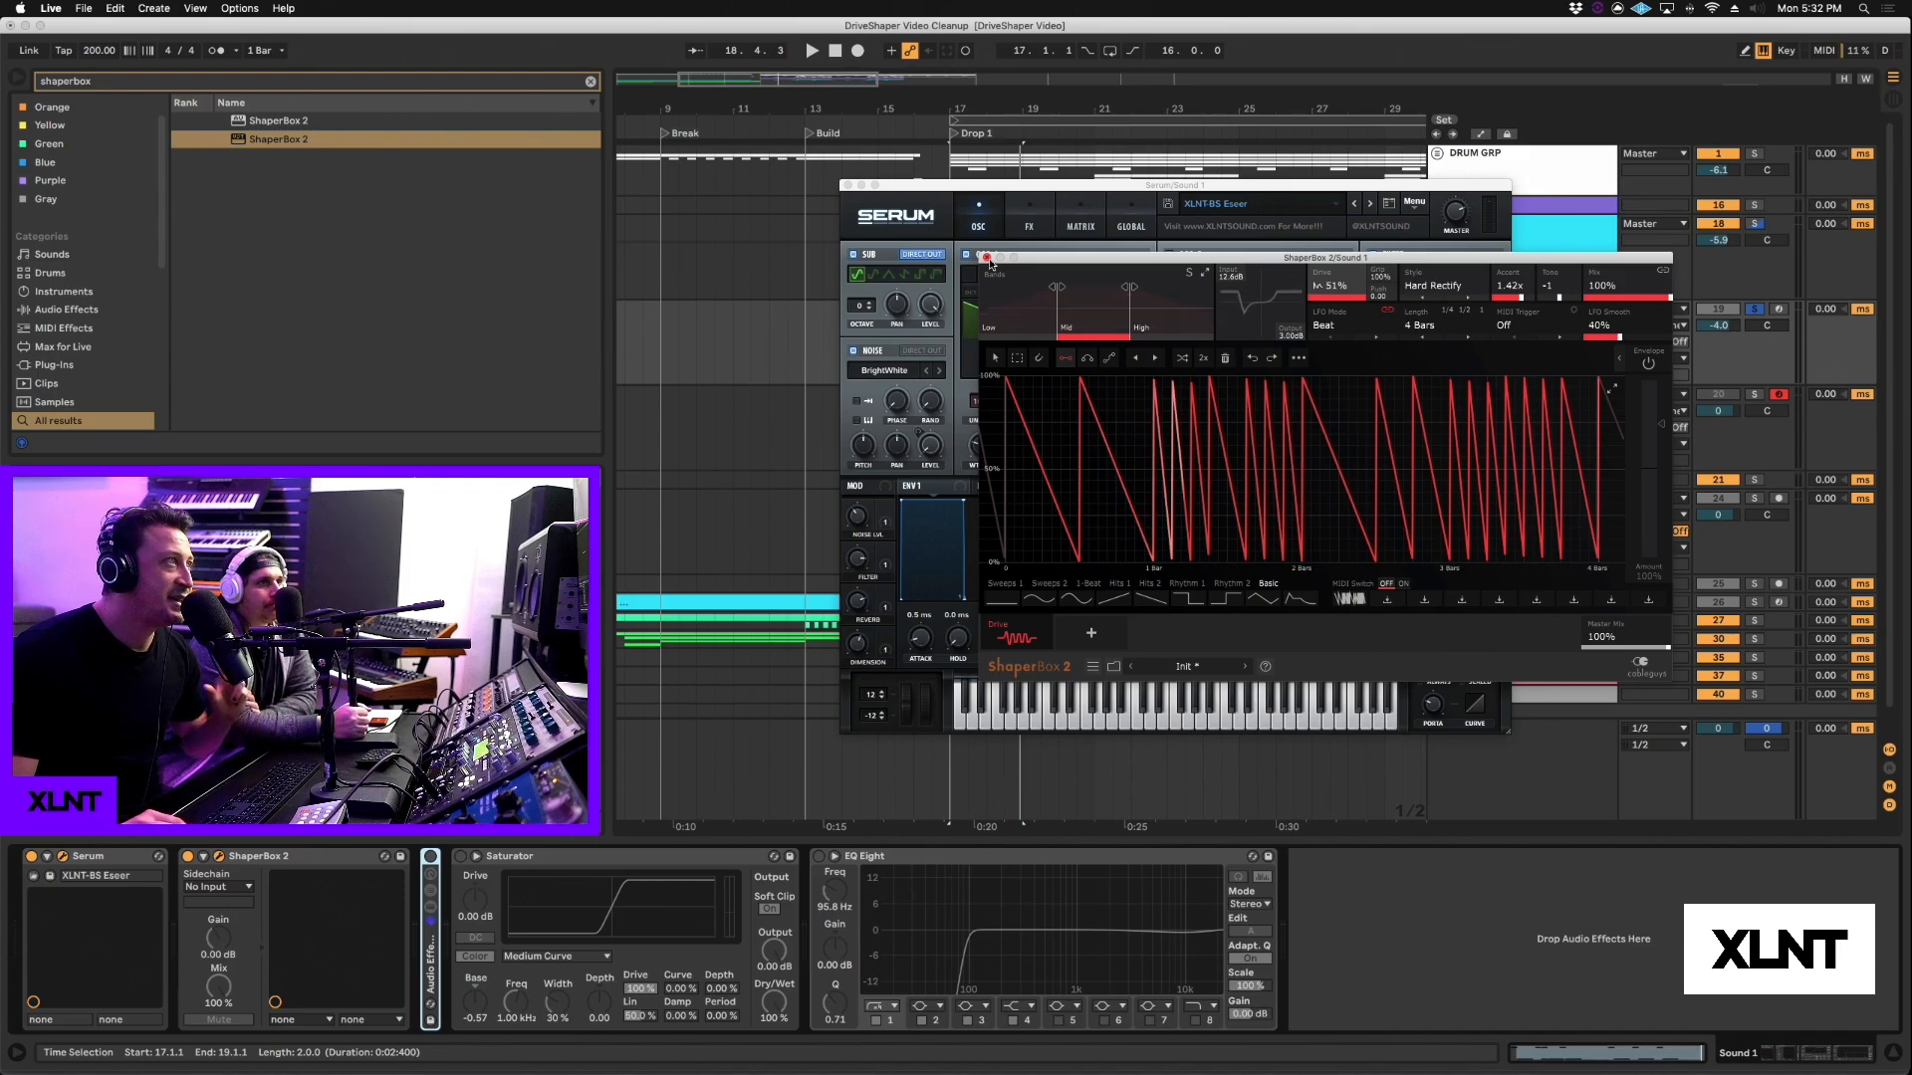
Step: Close Sound 1's ShaperBox 2 and Serum windows and expand the Bubbles group
left_click(987, 258)
left_click(848, 185)
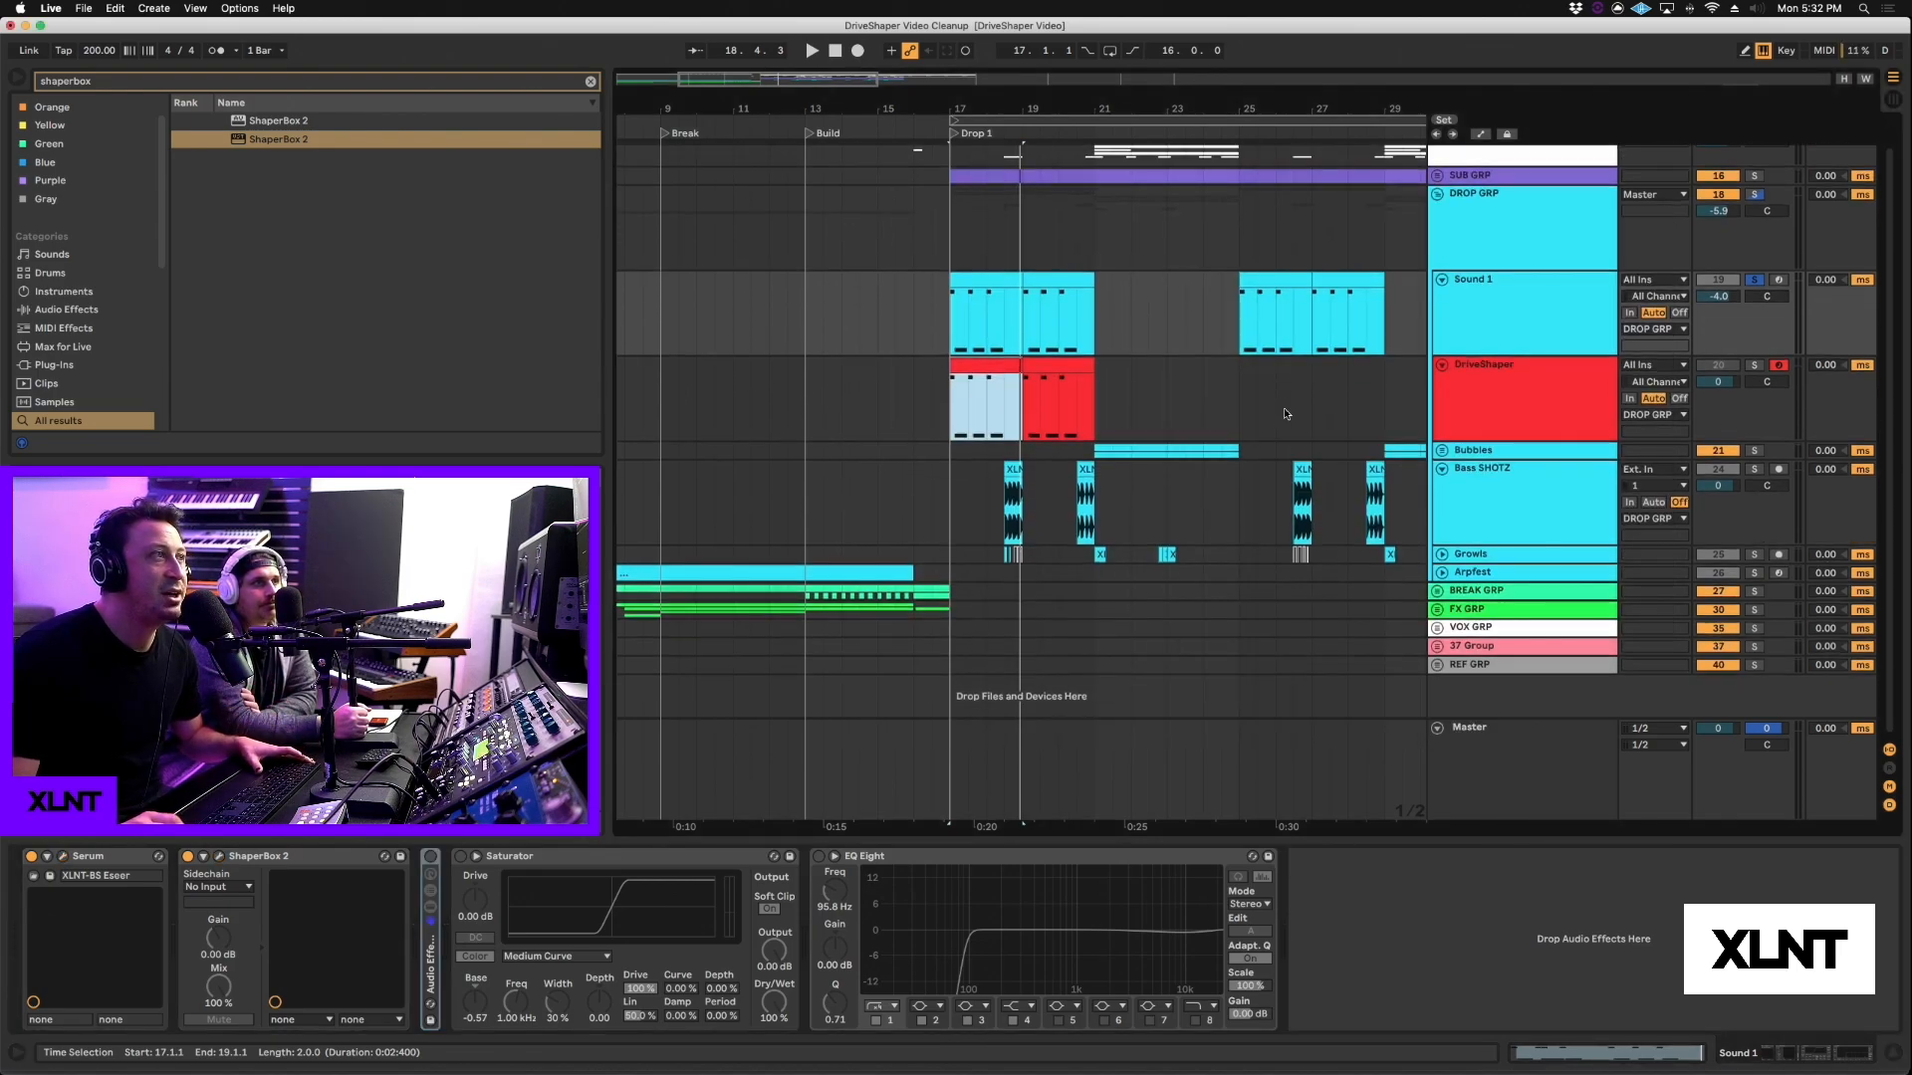
left_click(1442, 451)
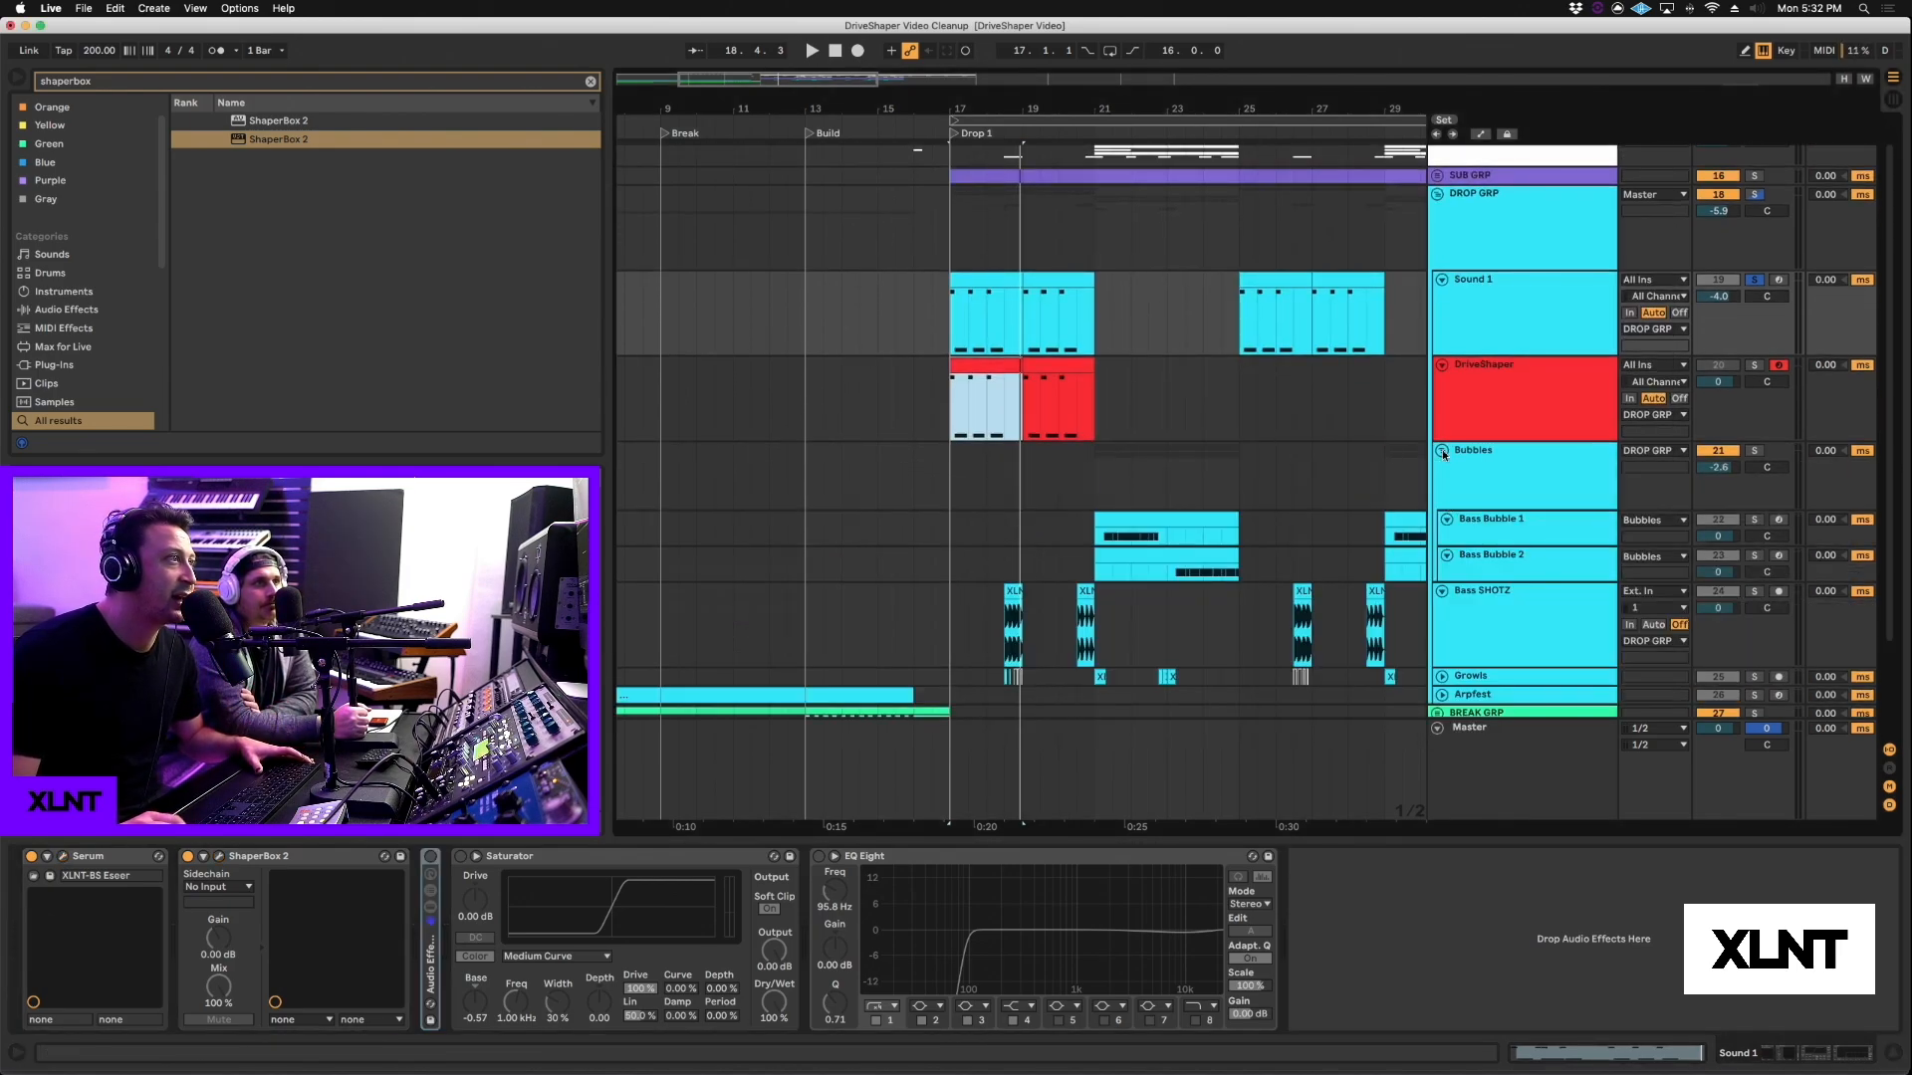
Step: Solo Bass Bubble 1 and Bass Bubble 2 and play them from bar 21, with and without ShaperBox 2
left_click(1097, 535)
key("space")
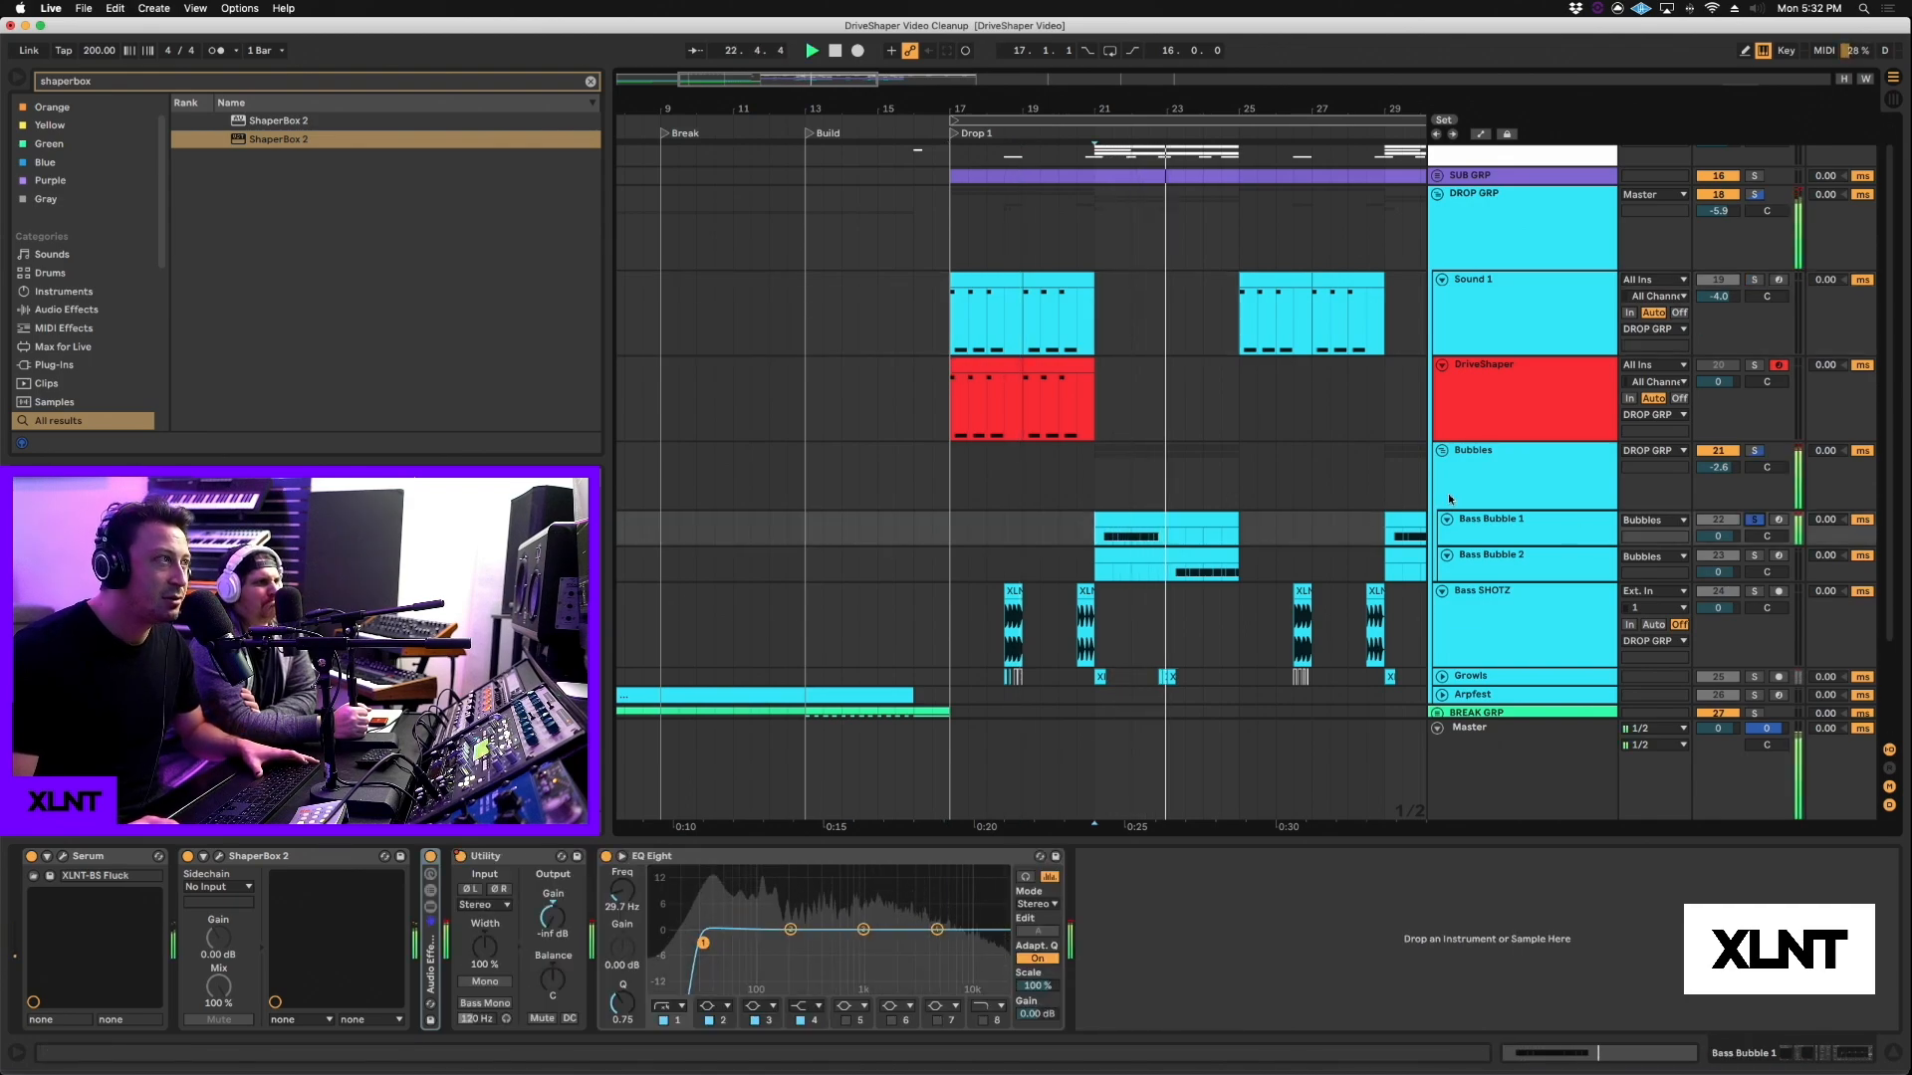
key("space")
key("space")
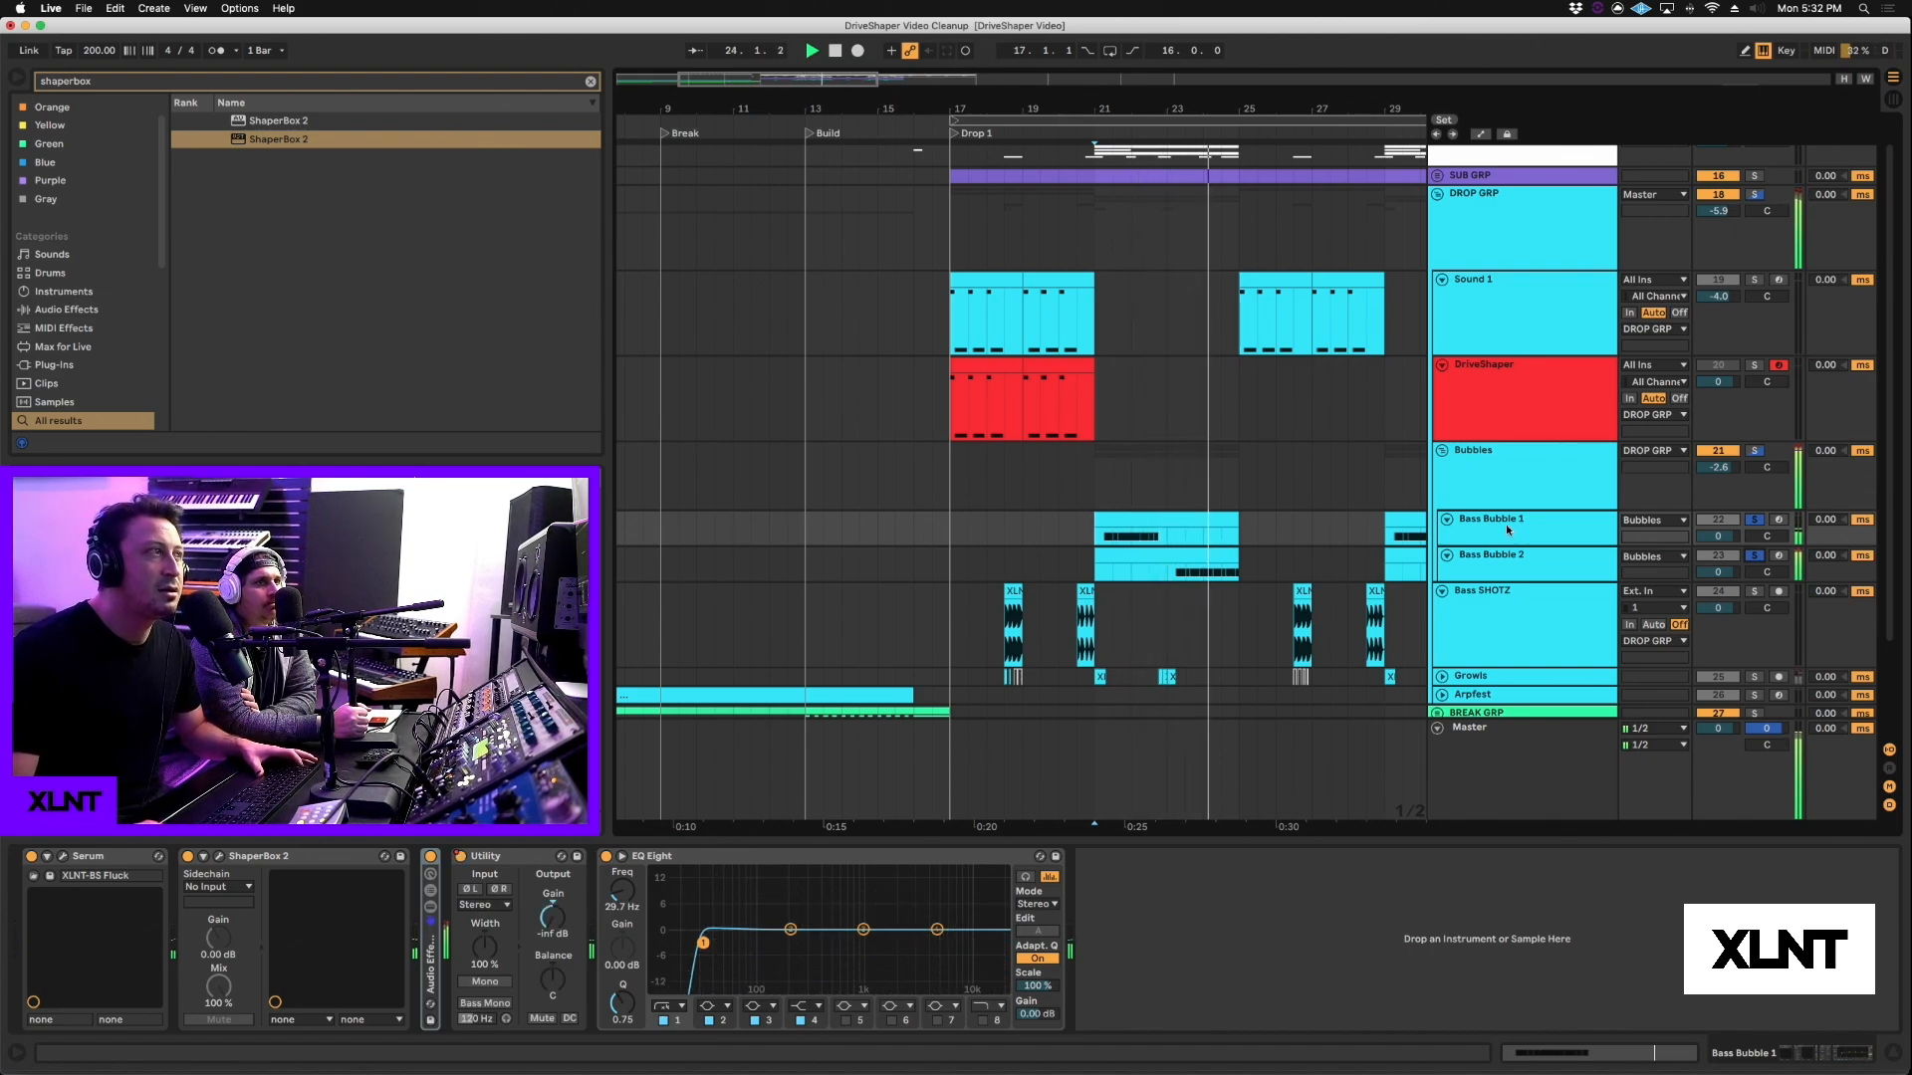
key("space")
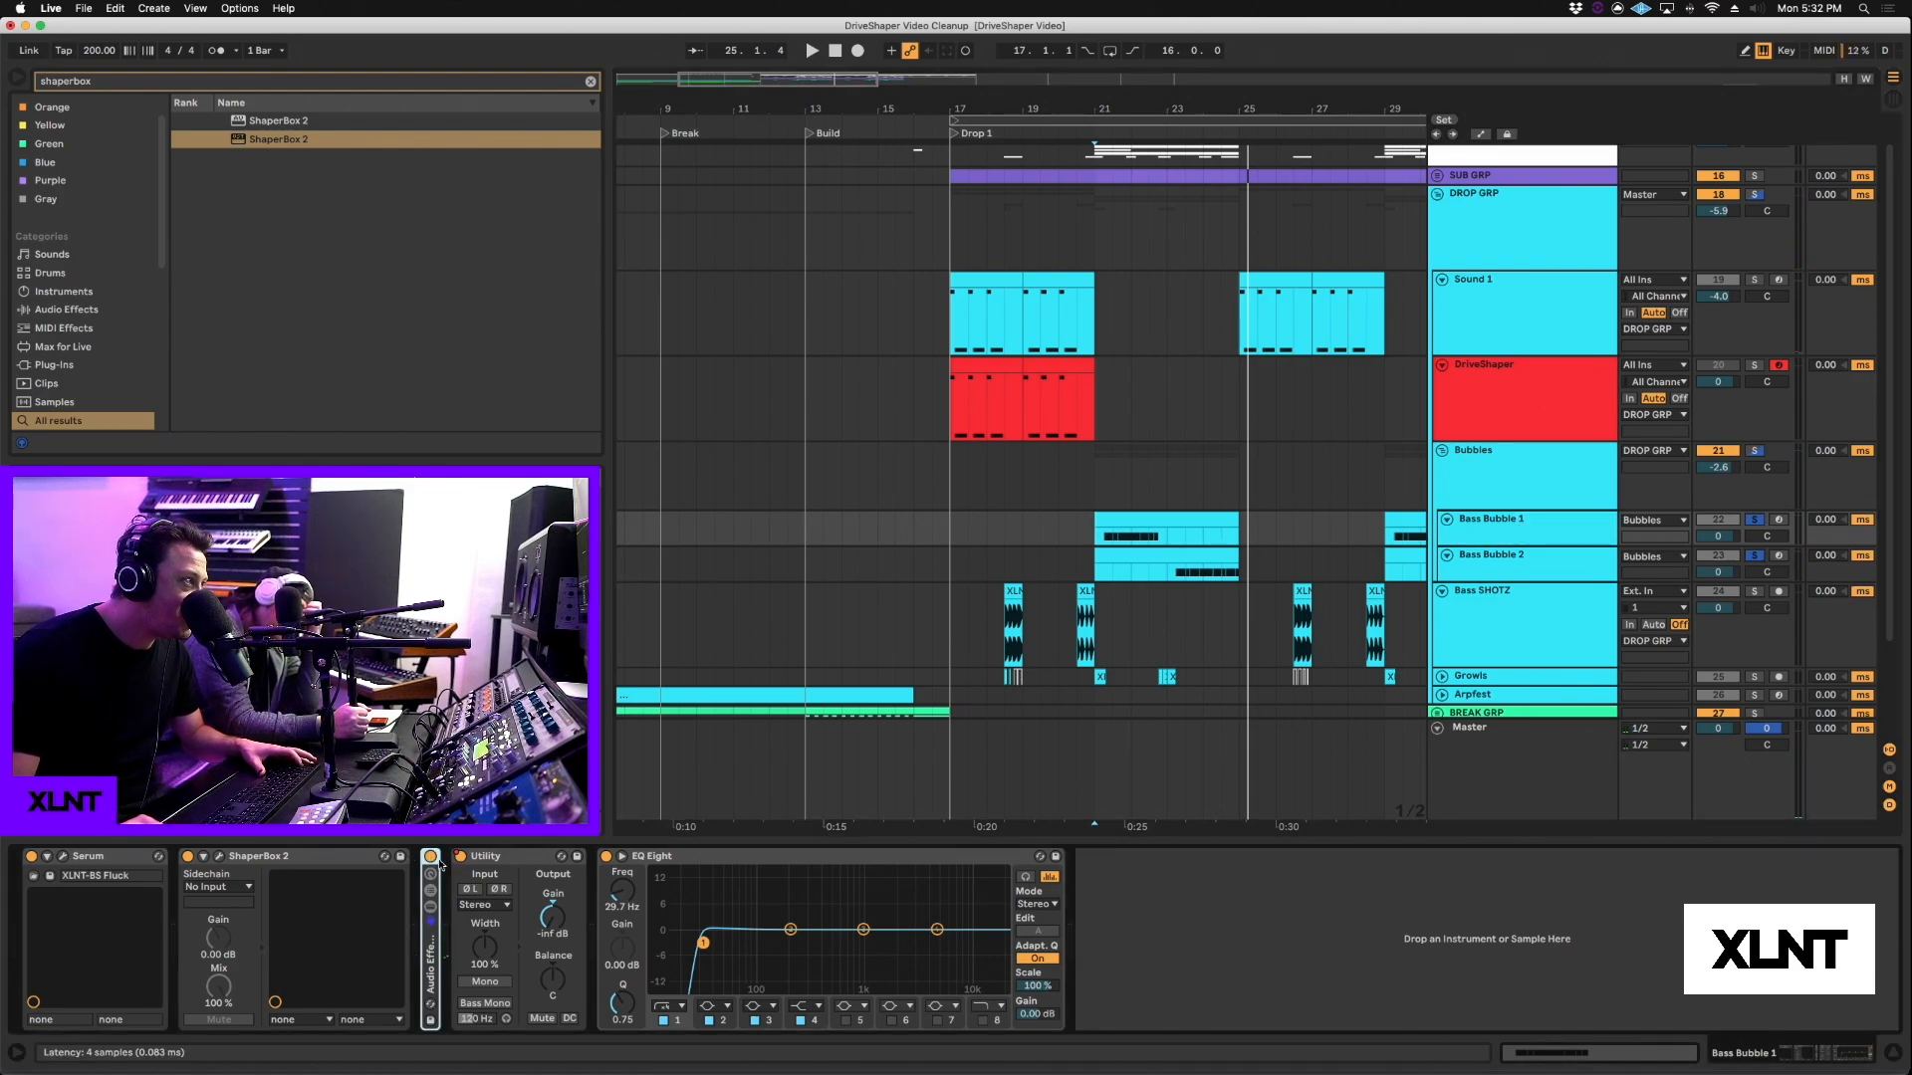
left_click(1161, 613)
key("space")
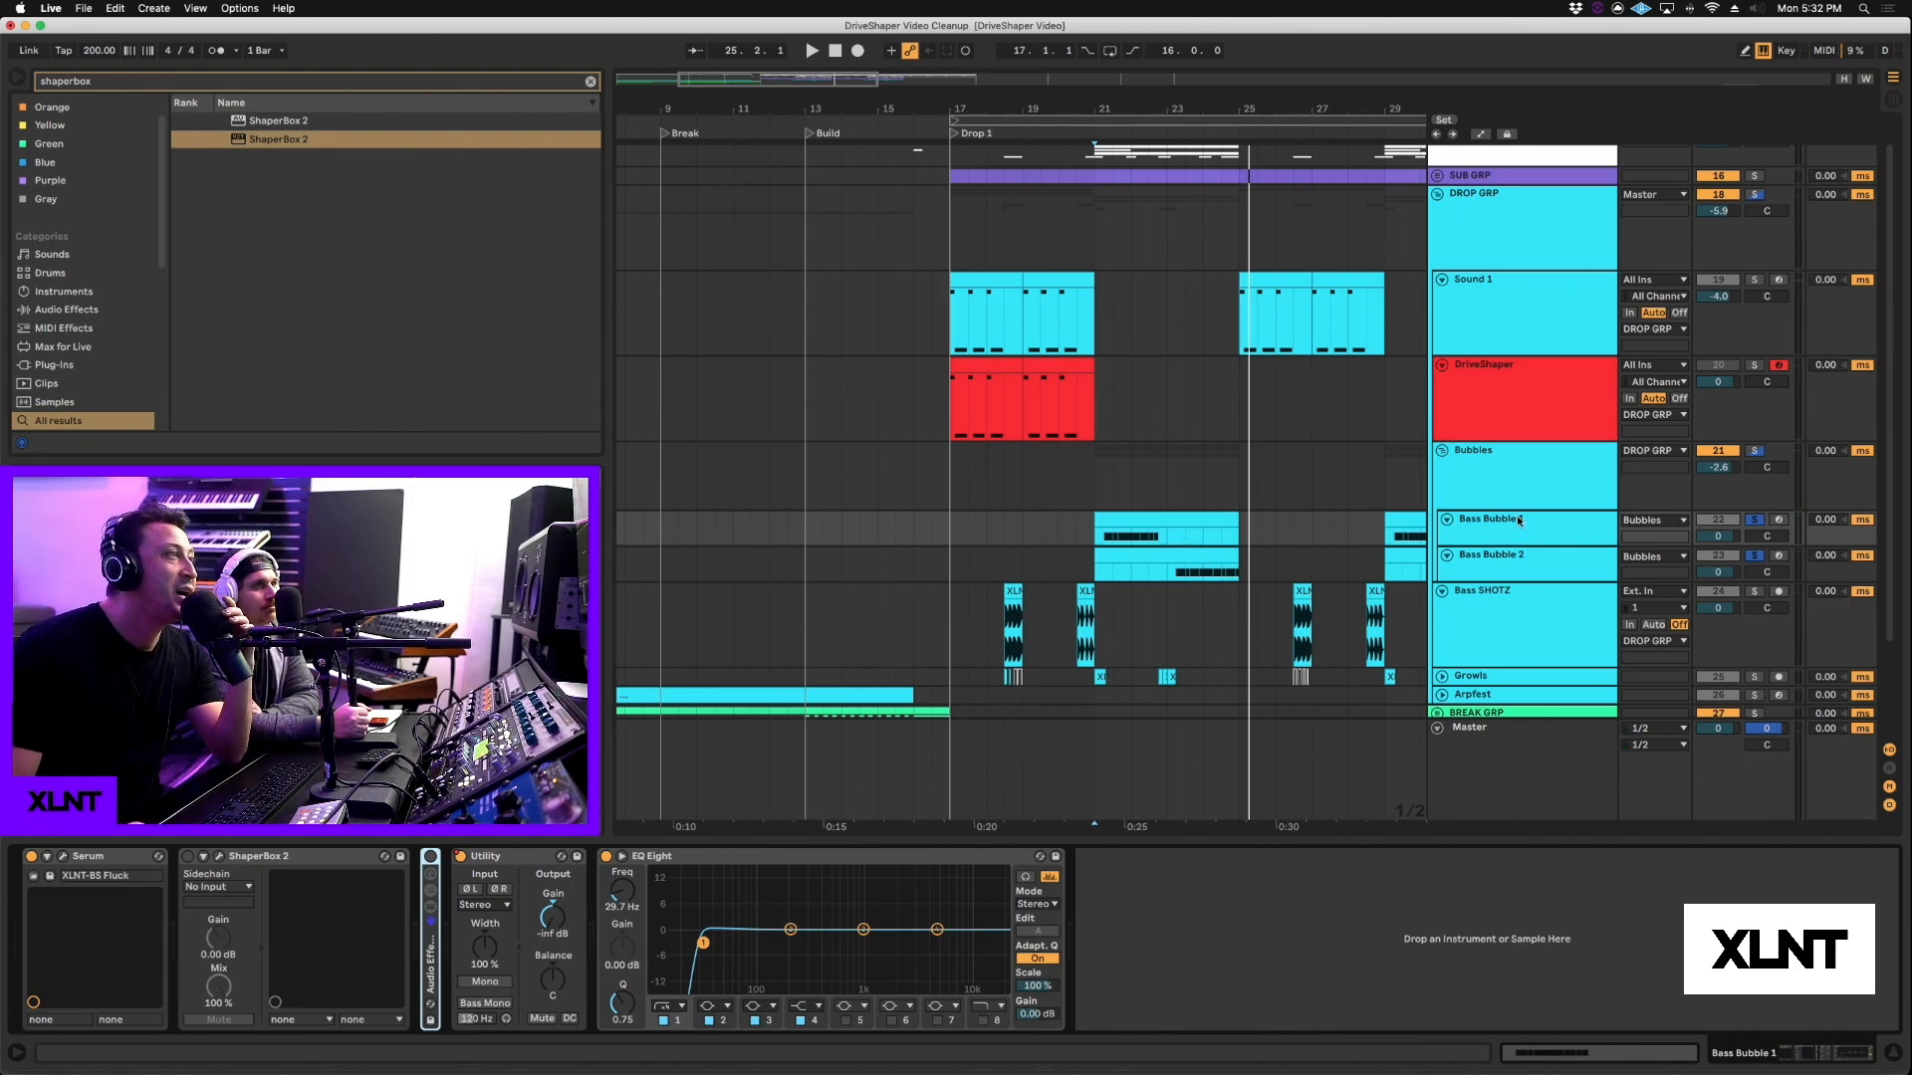
Step: Open ShaperBox 2 on Bass Bubble 1, examine its Drive curve, and move the window clear of the Bass Bubble clips
left_click(218, 857)
left_click_drag(833, 343, 908, 294)
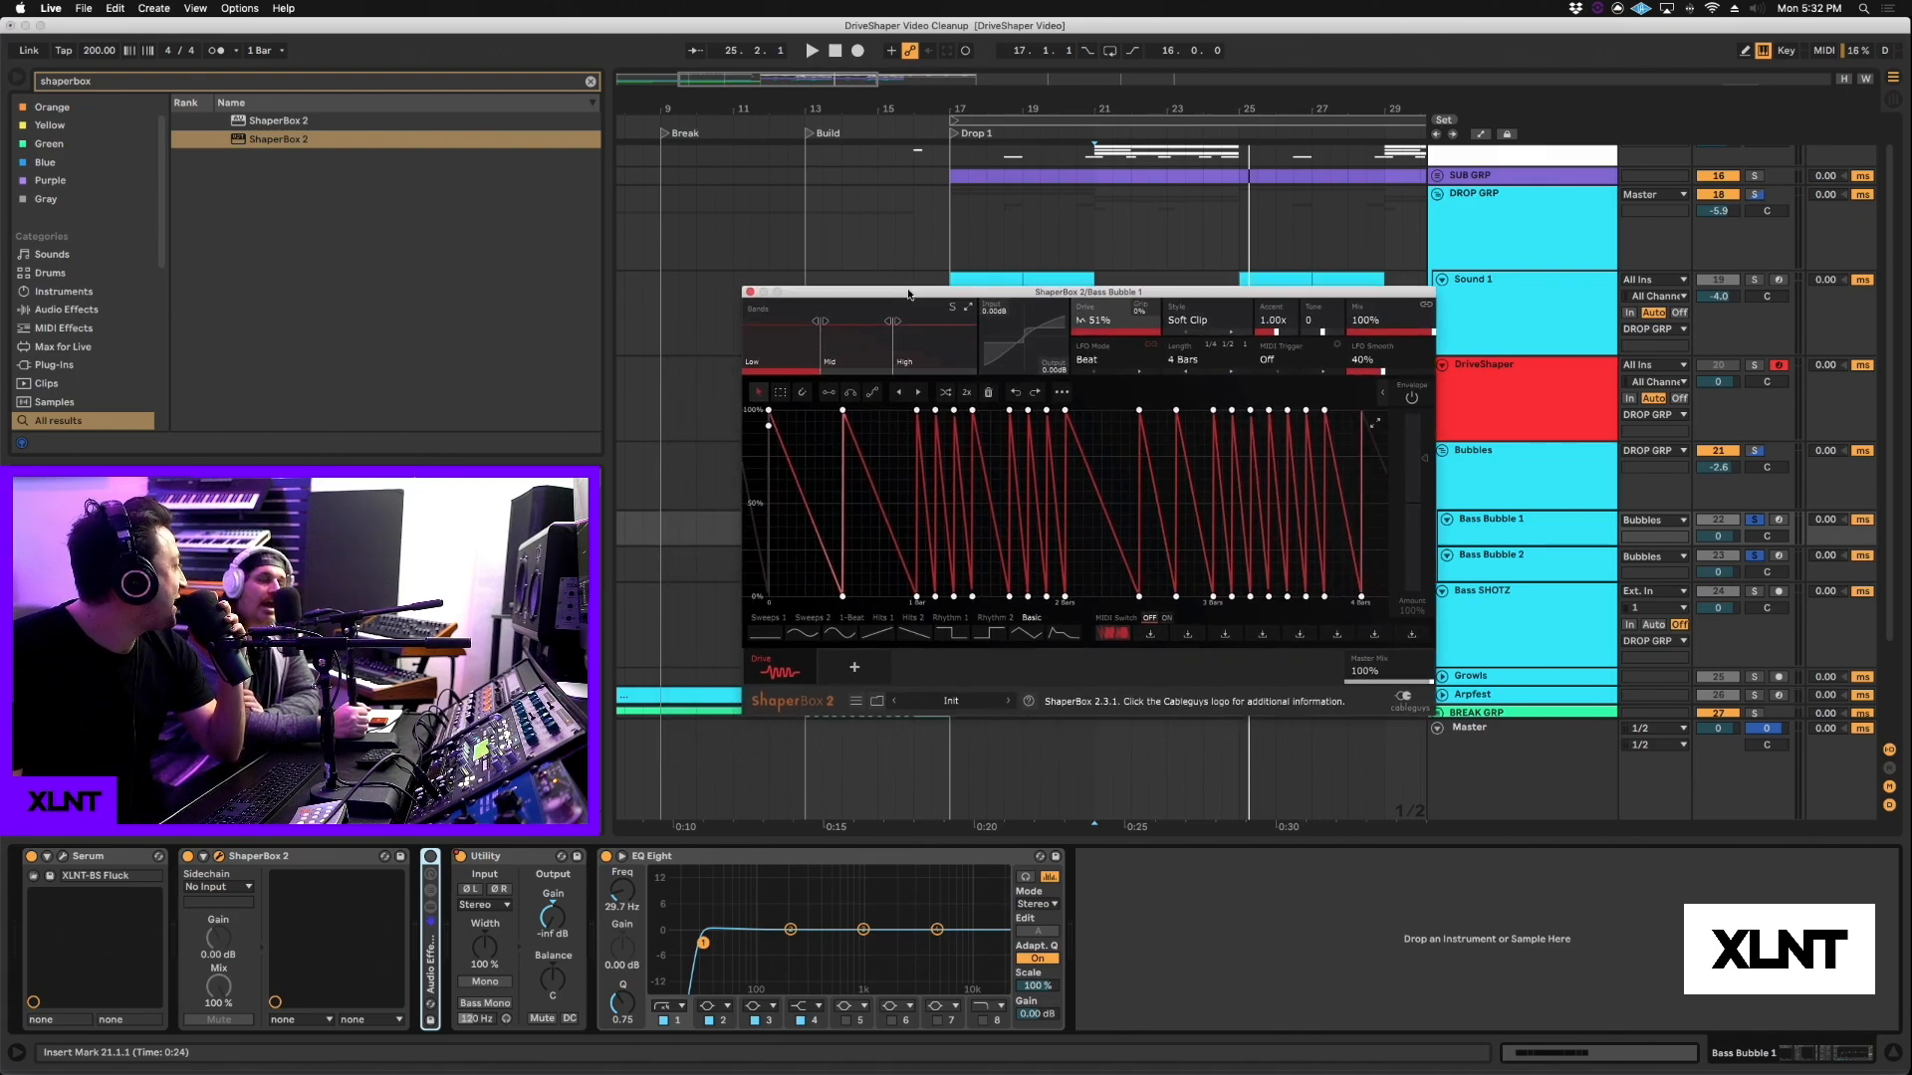
left_click_drag(1223, 294, 1422, 425)
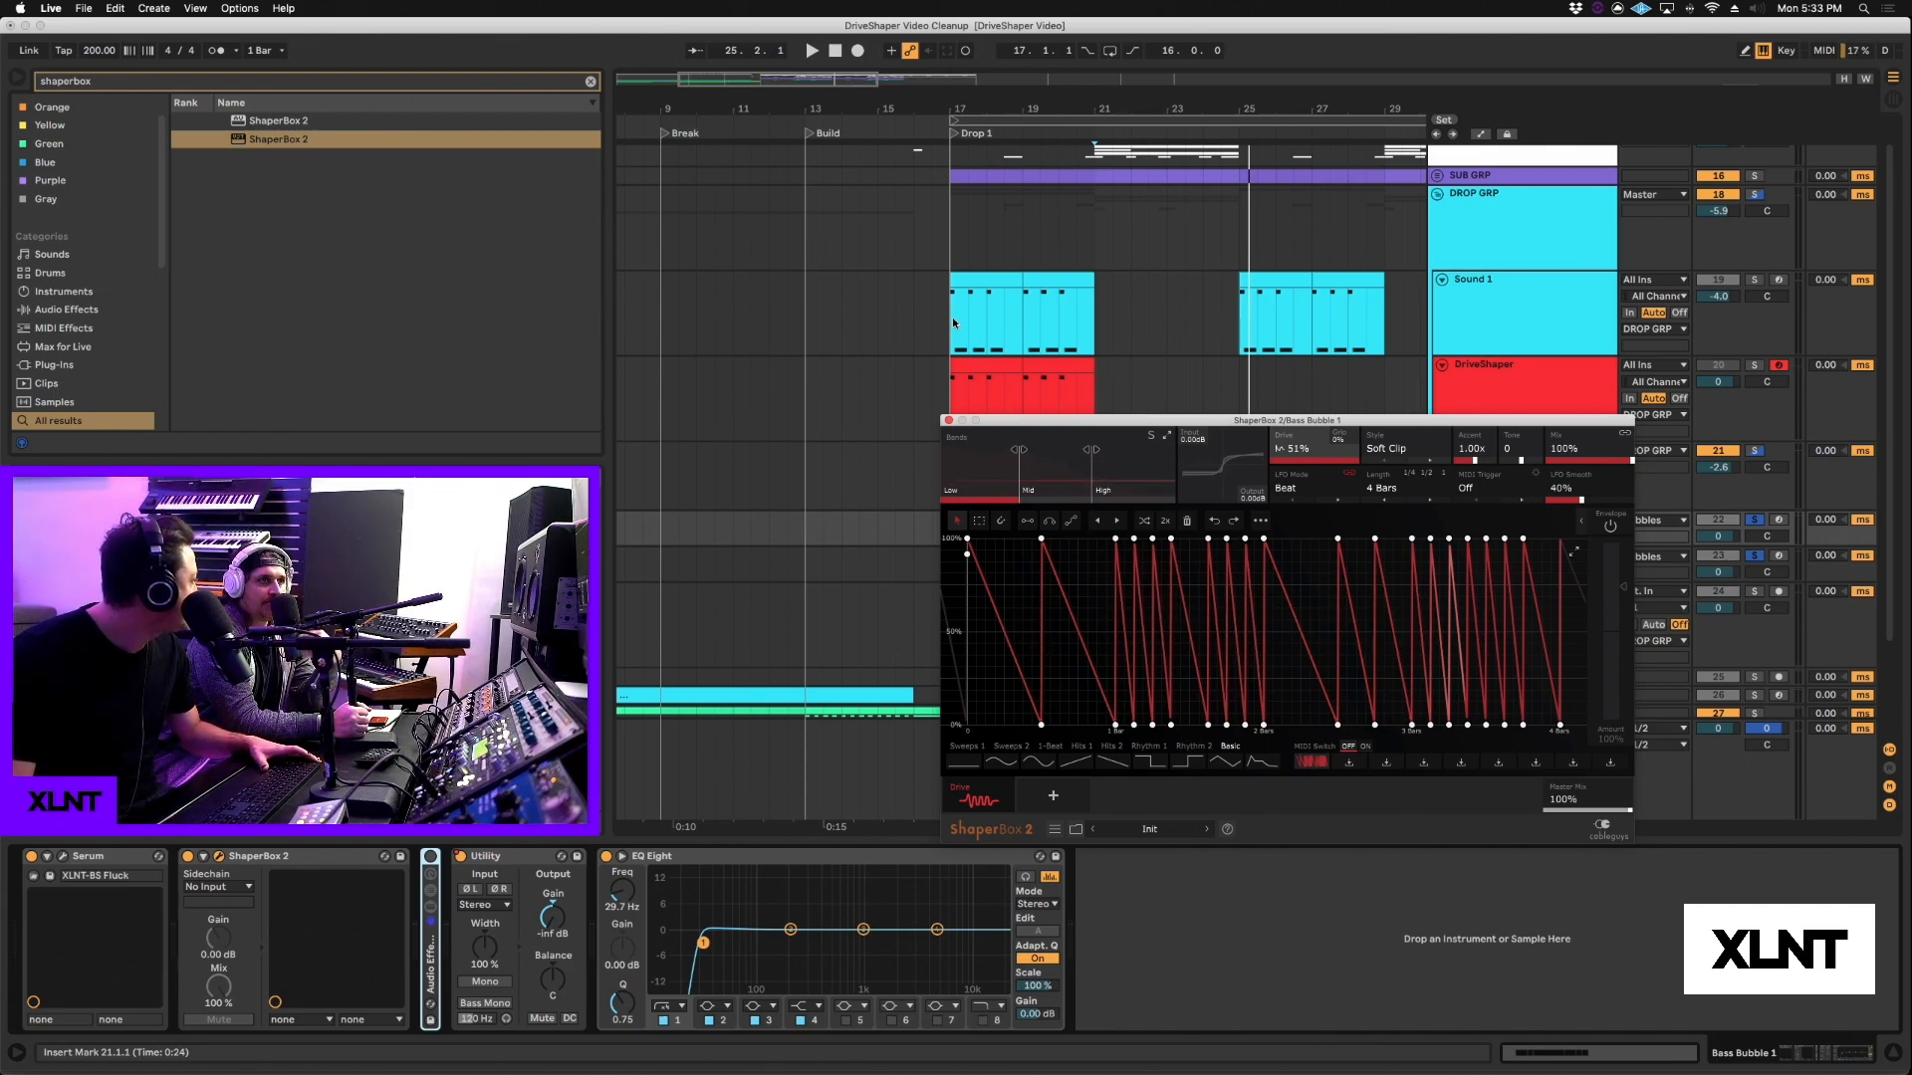
left_click_drag(1060, 422, 1128, 572)
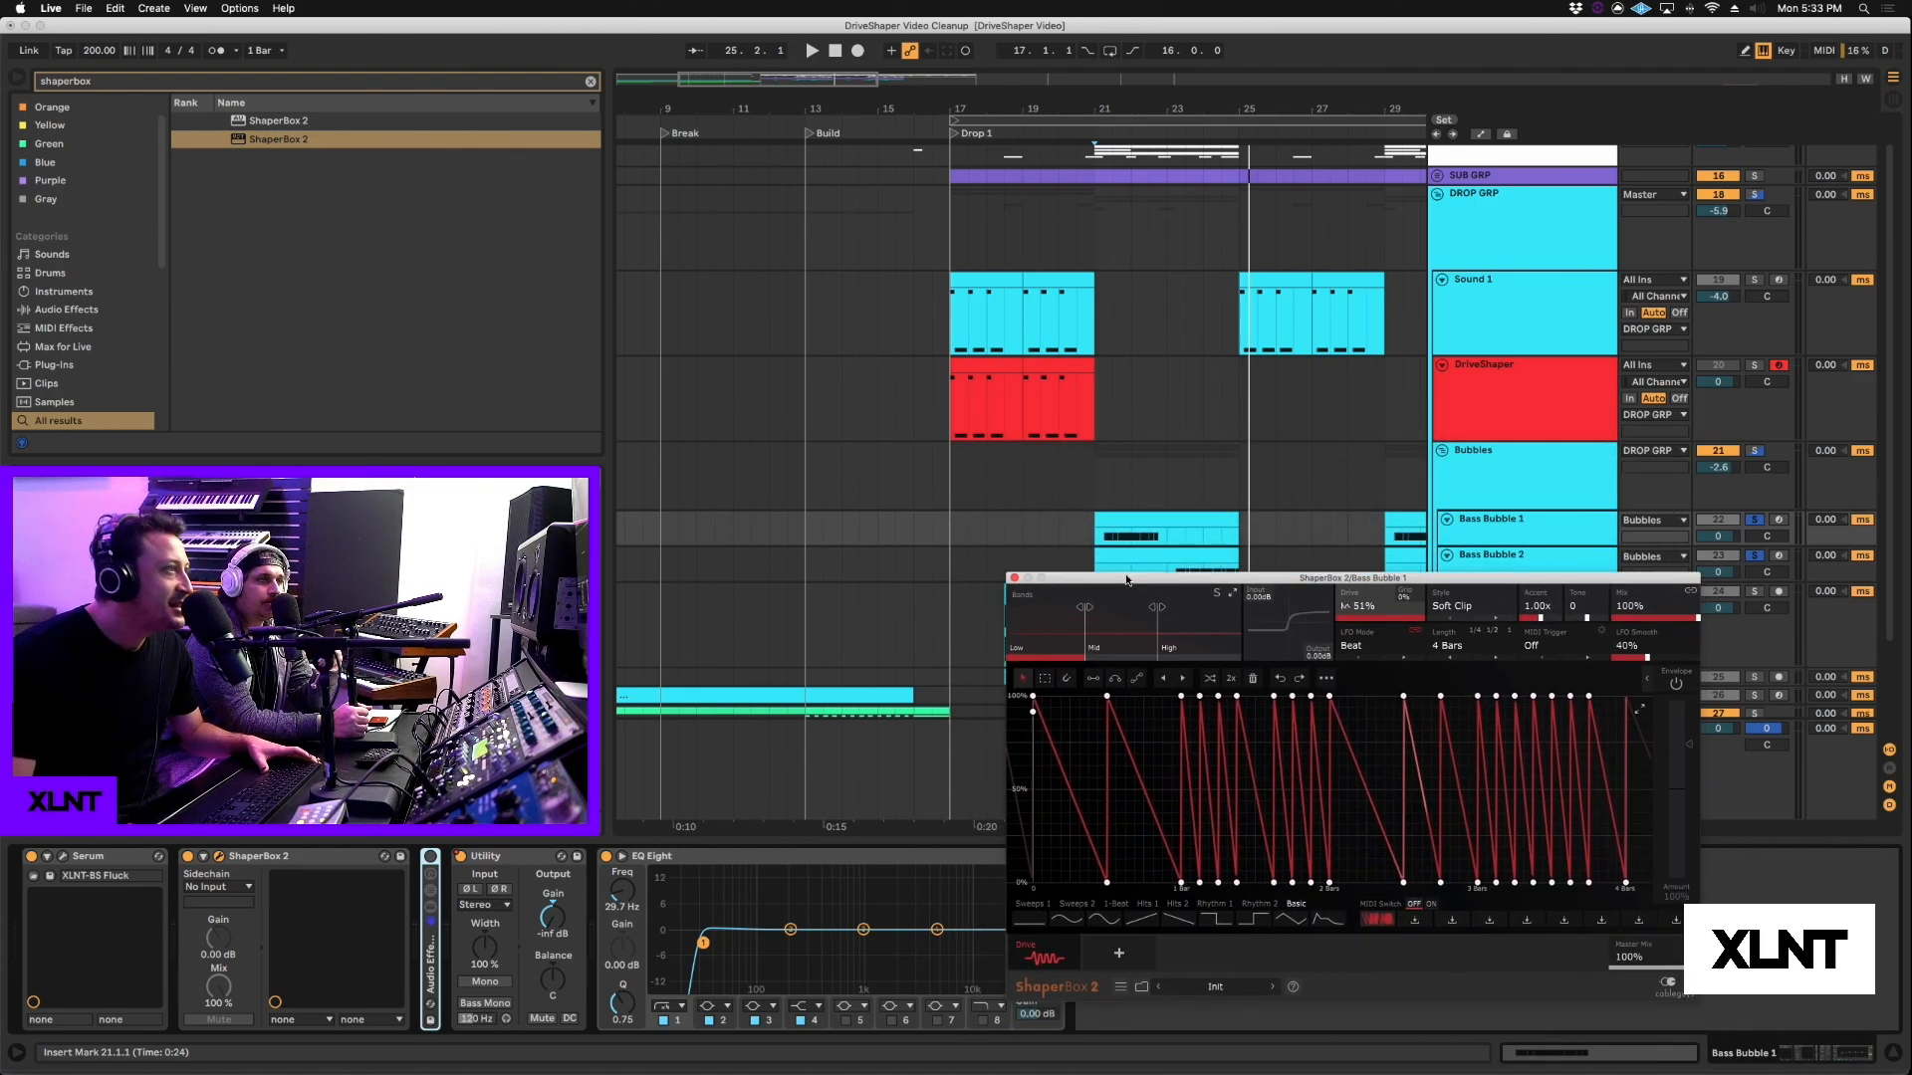
Step: Play the Bass Bubble clips from bar 21 with Utility on and bypassed to compare the sound
key("space")
left_click(459, 856)
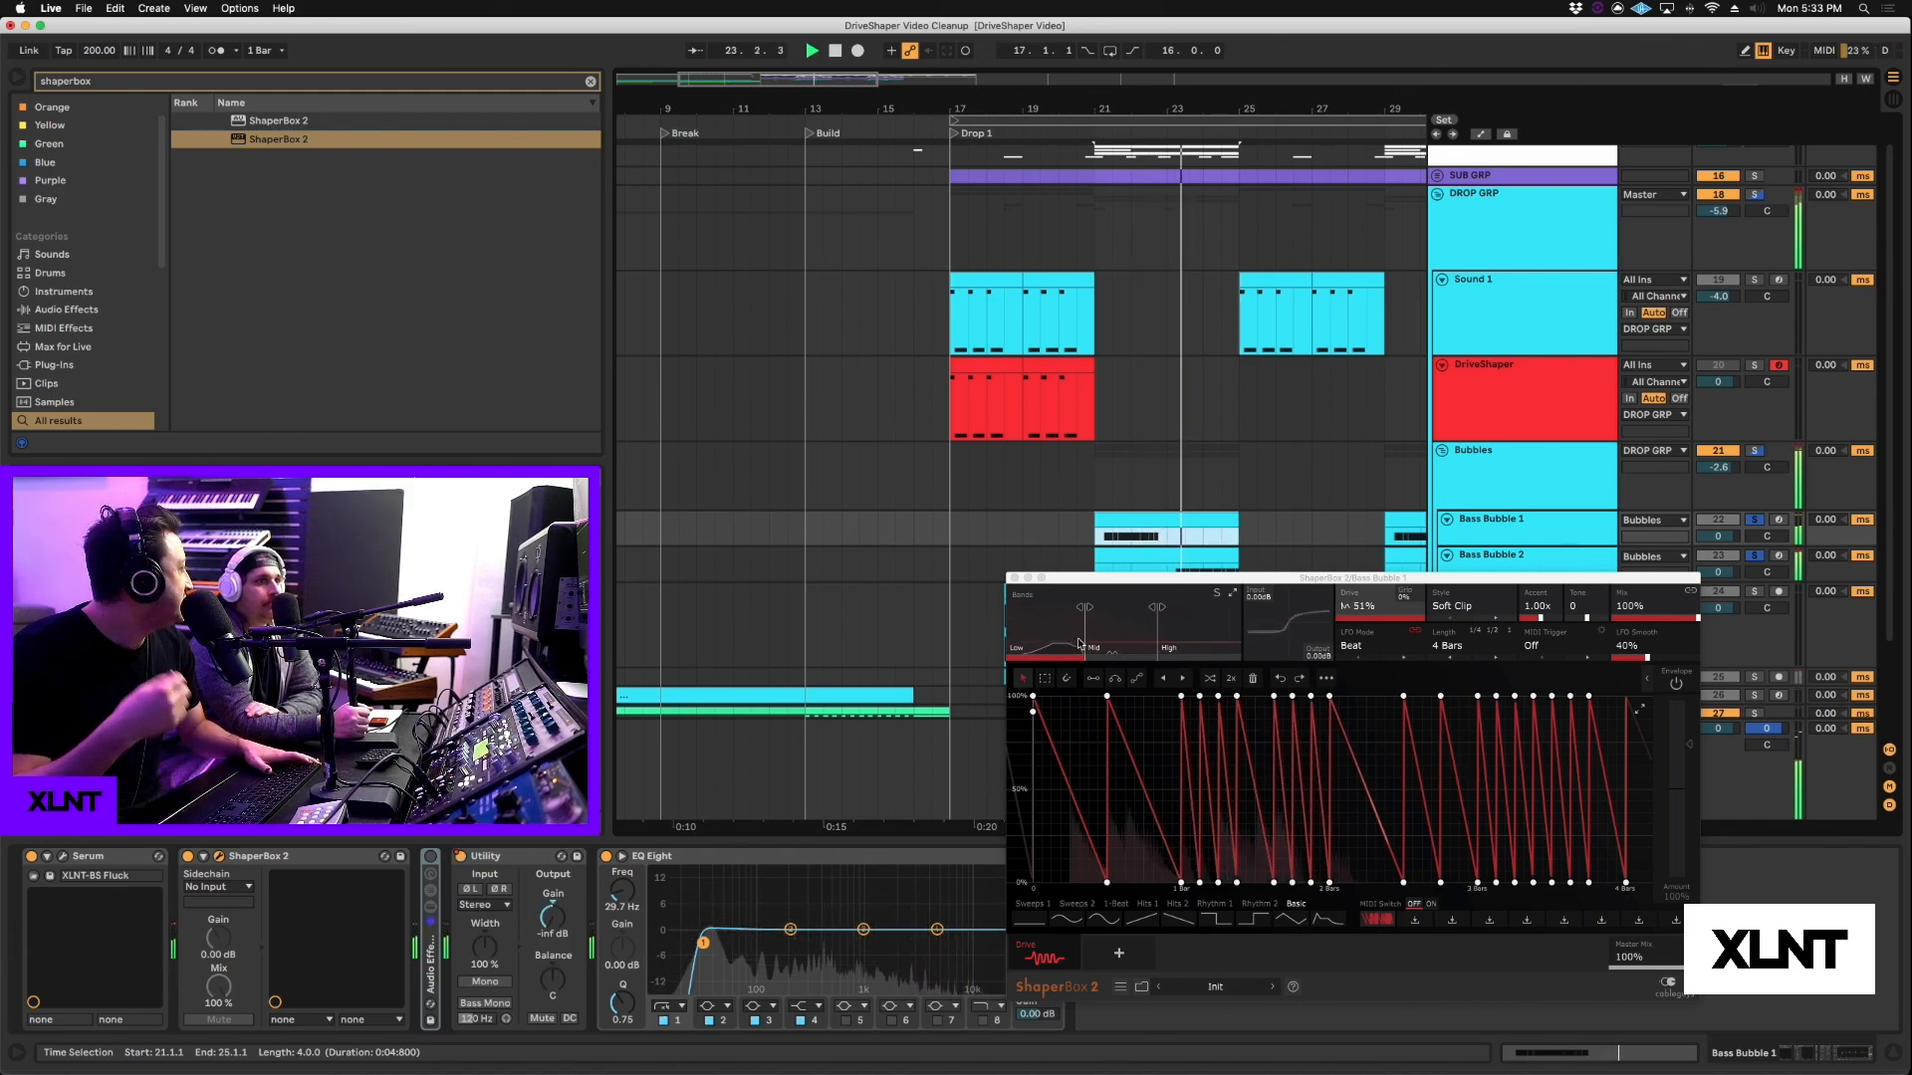
key("space")
key("space")
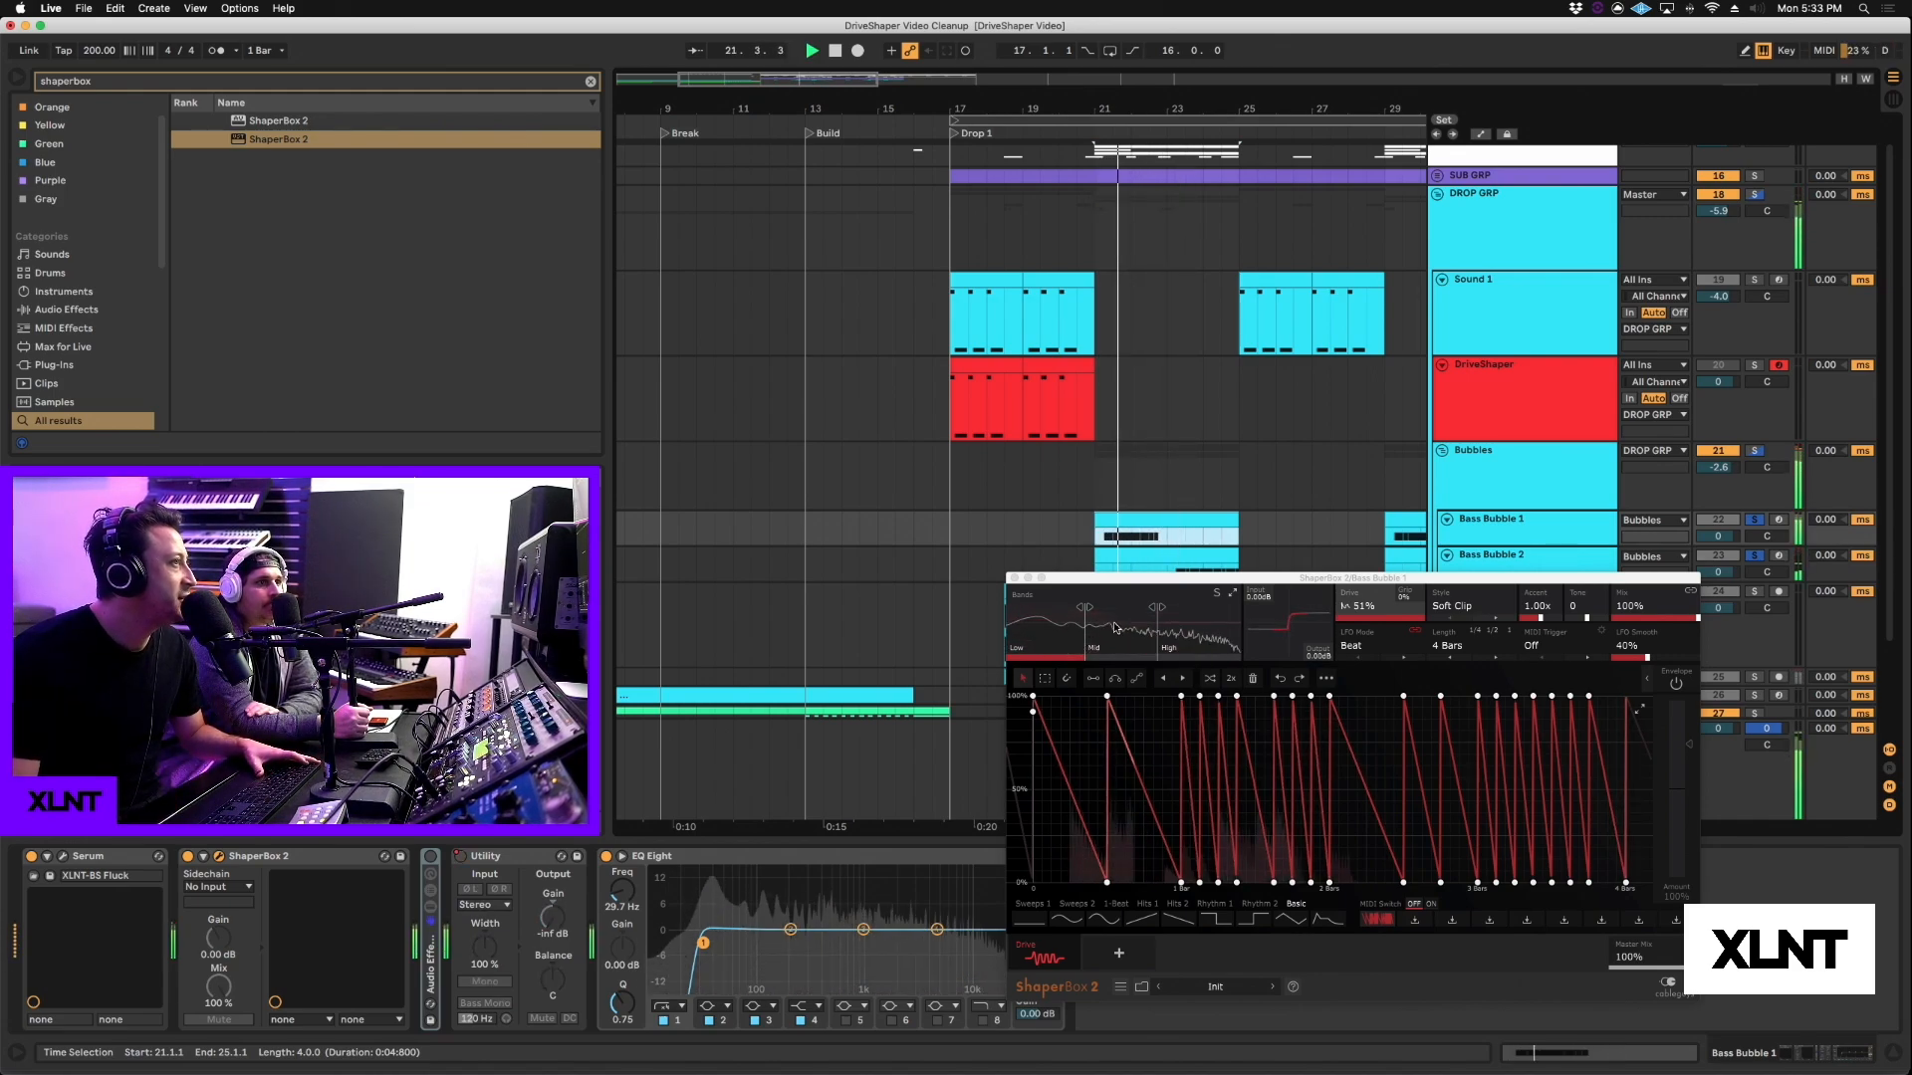
key("space")
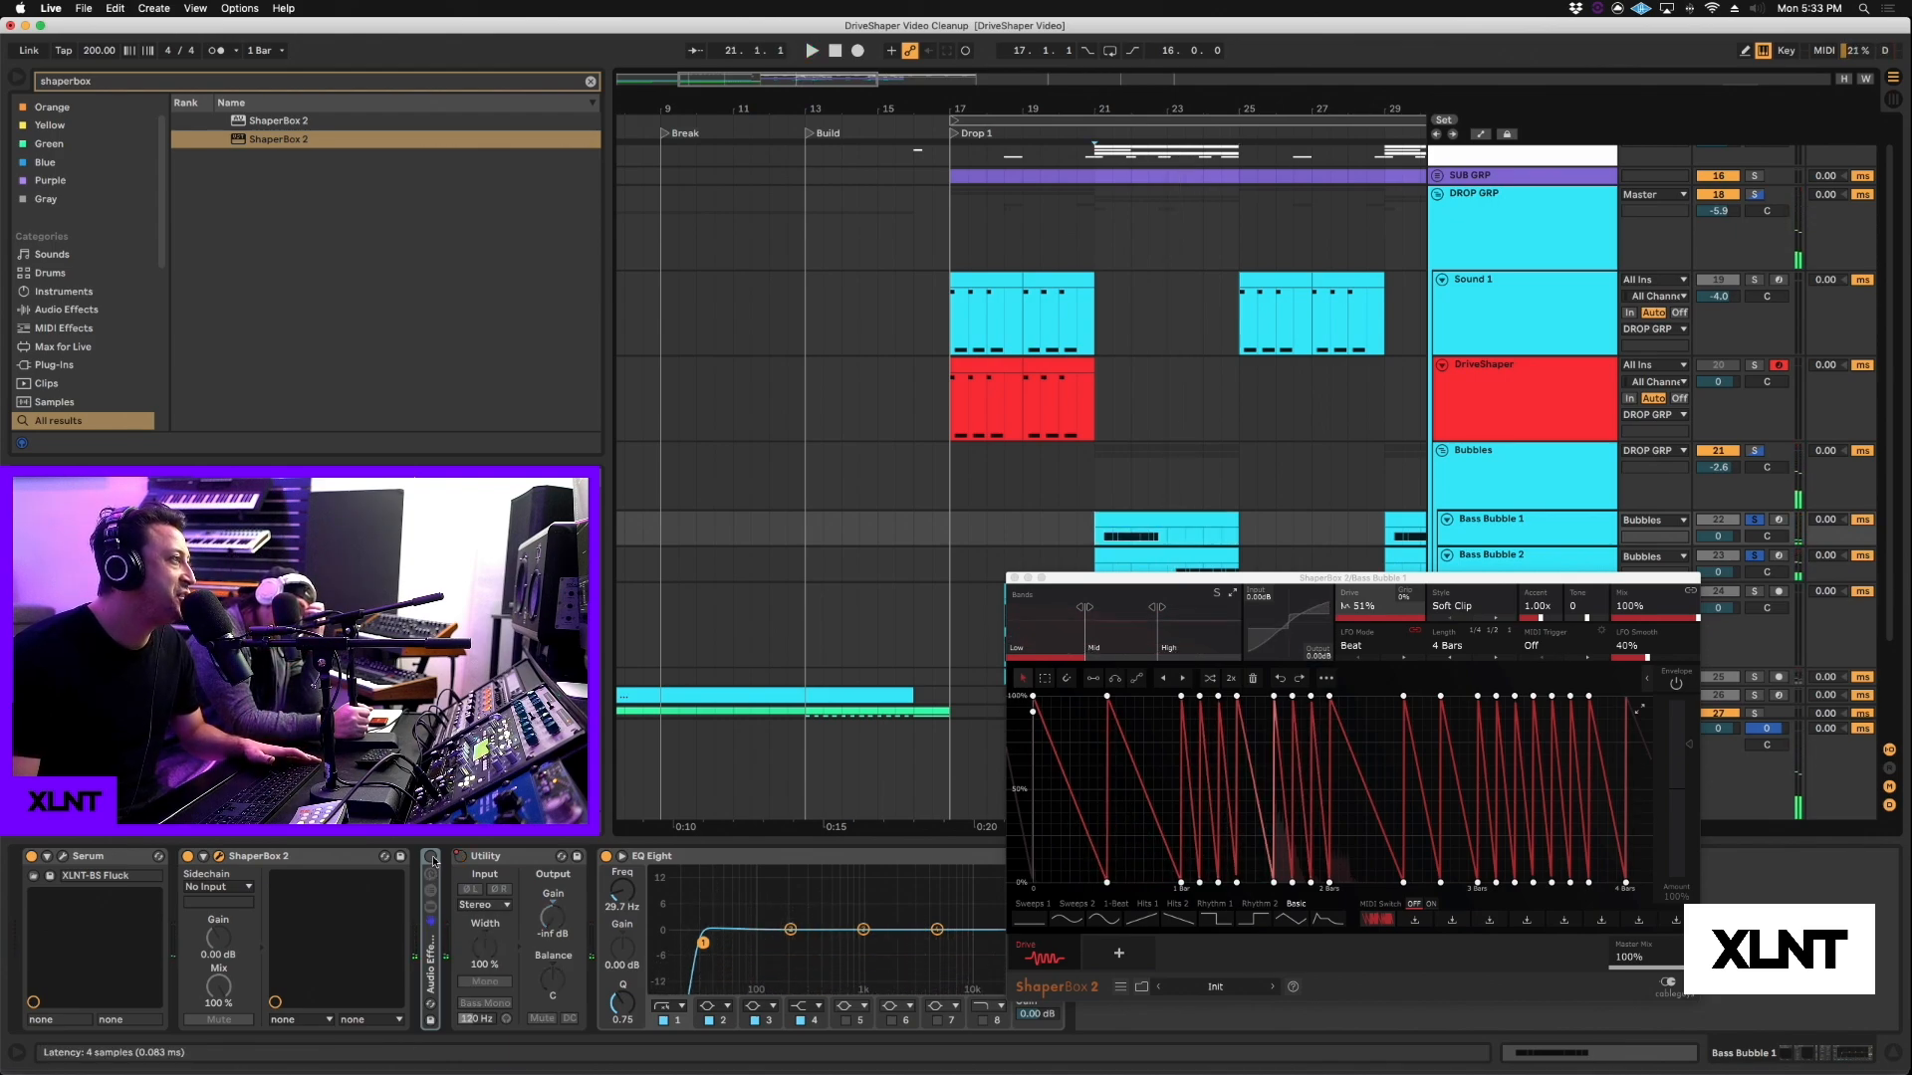
key("space")
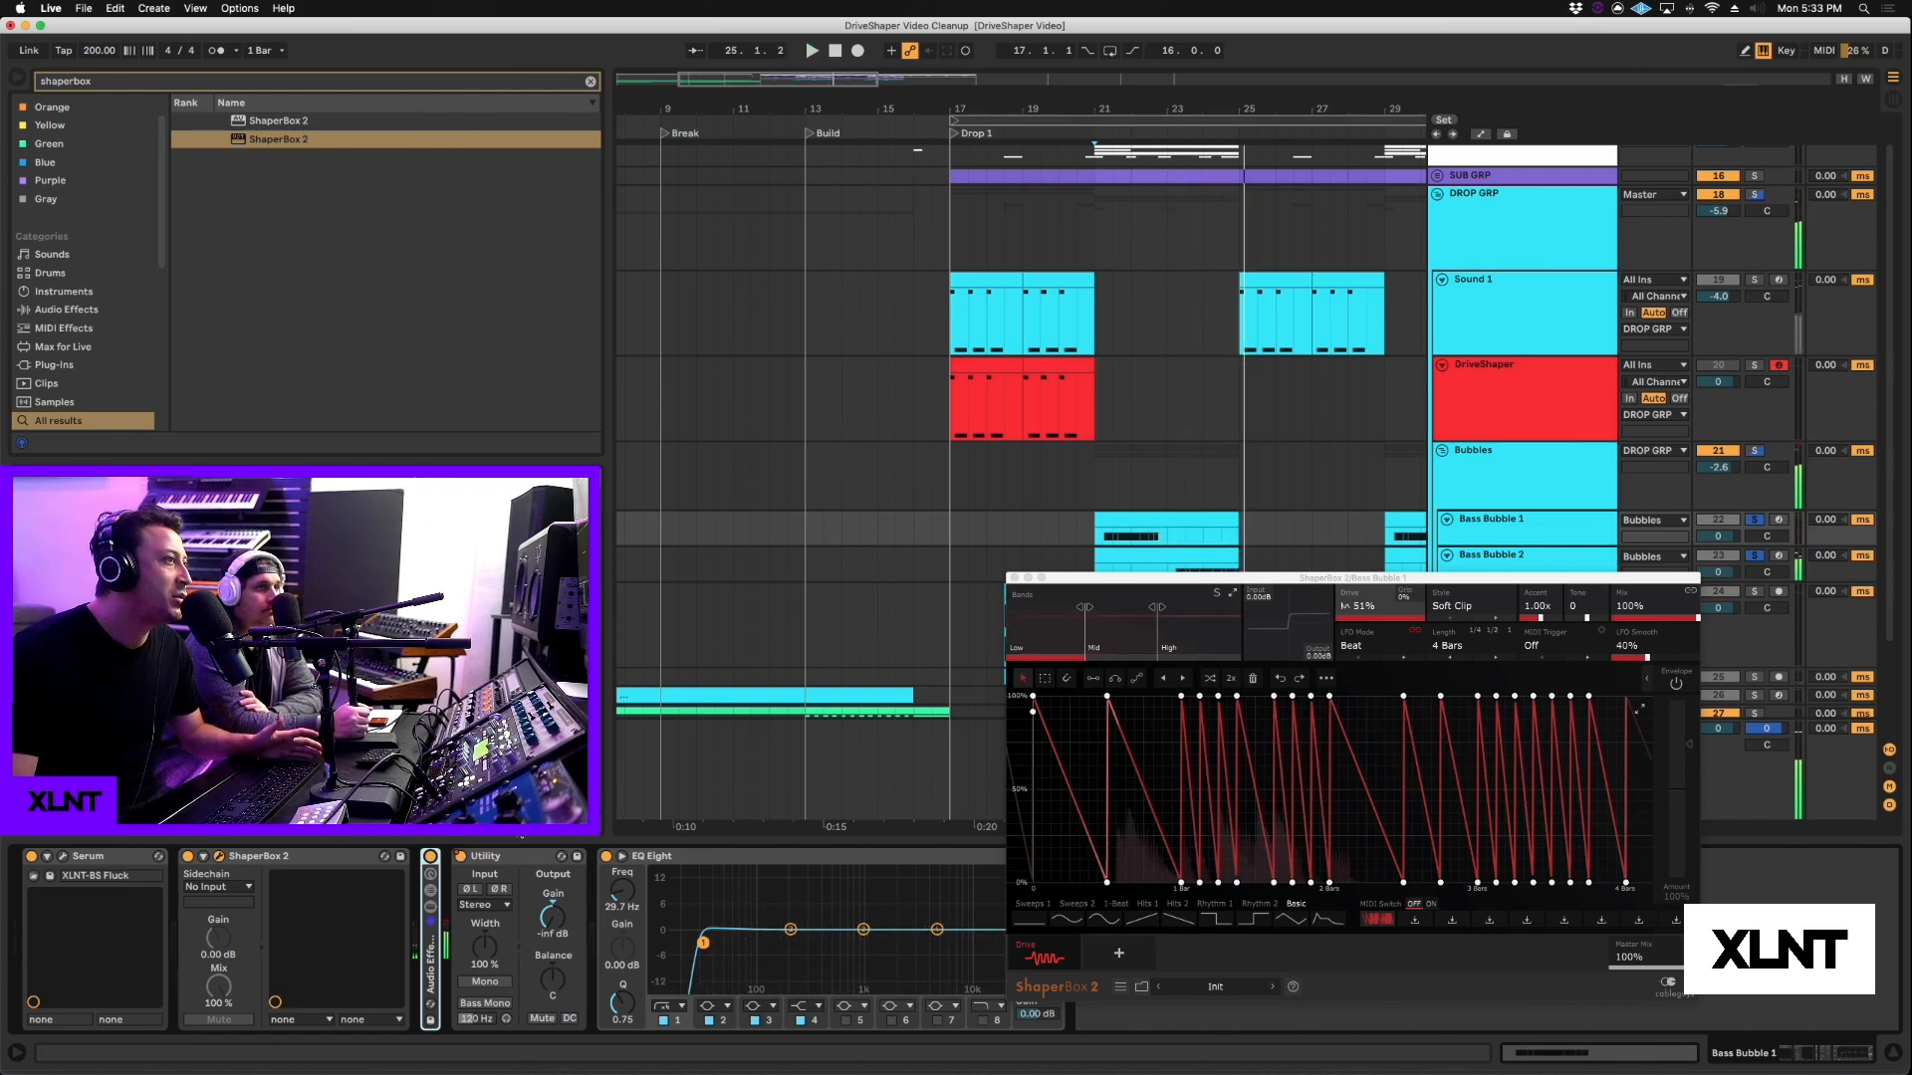
left_click_drag(1337, 580, 1360, 428)
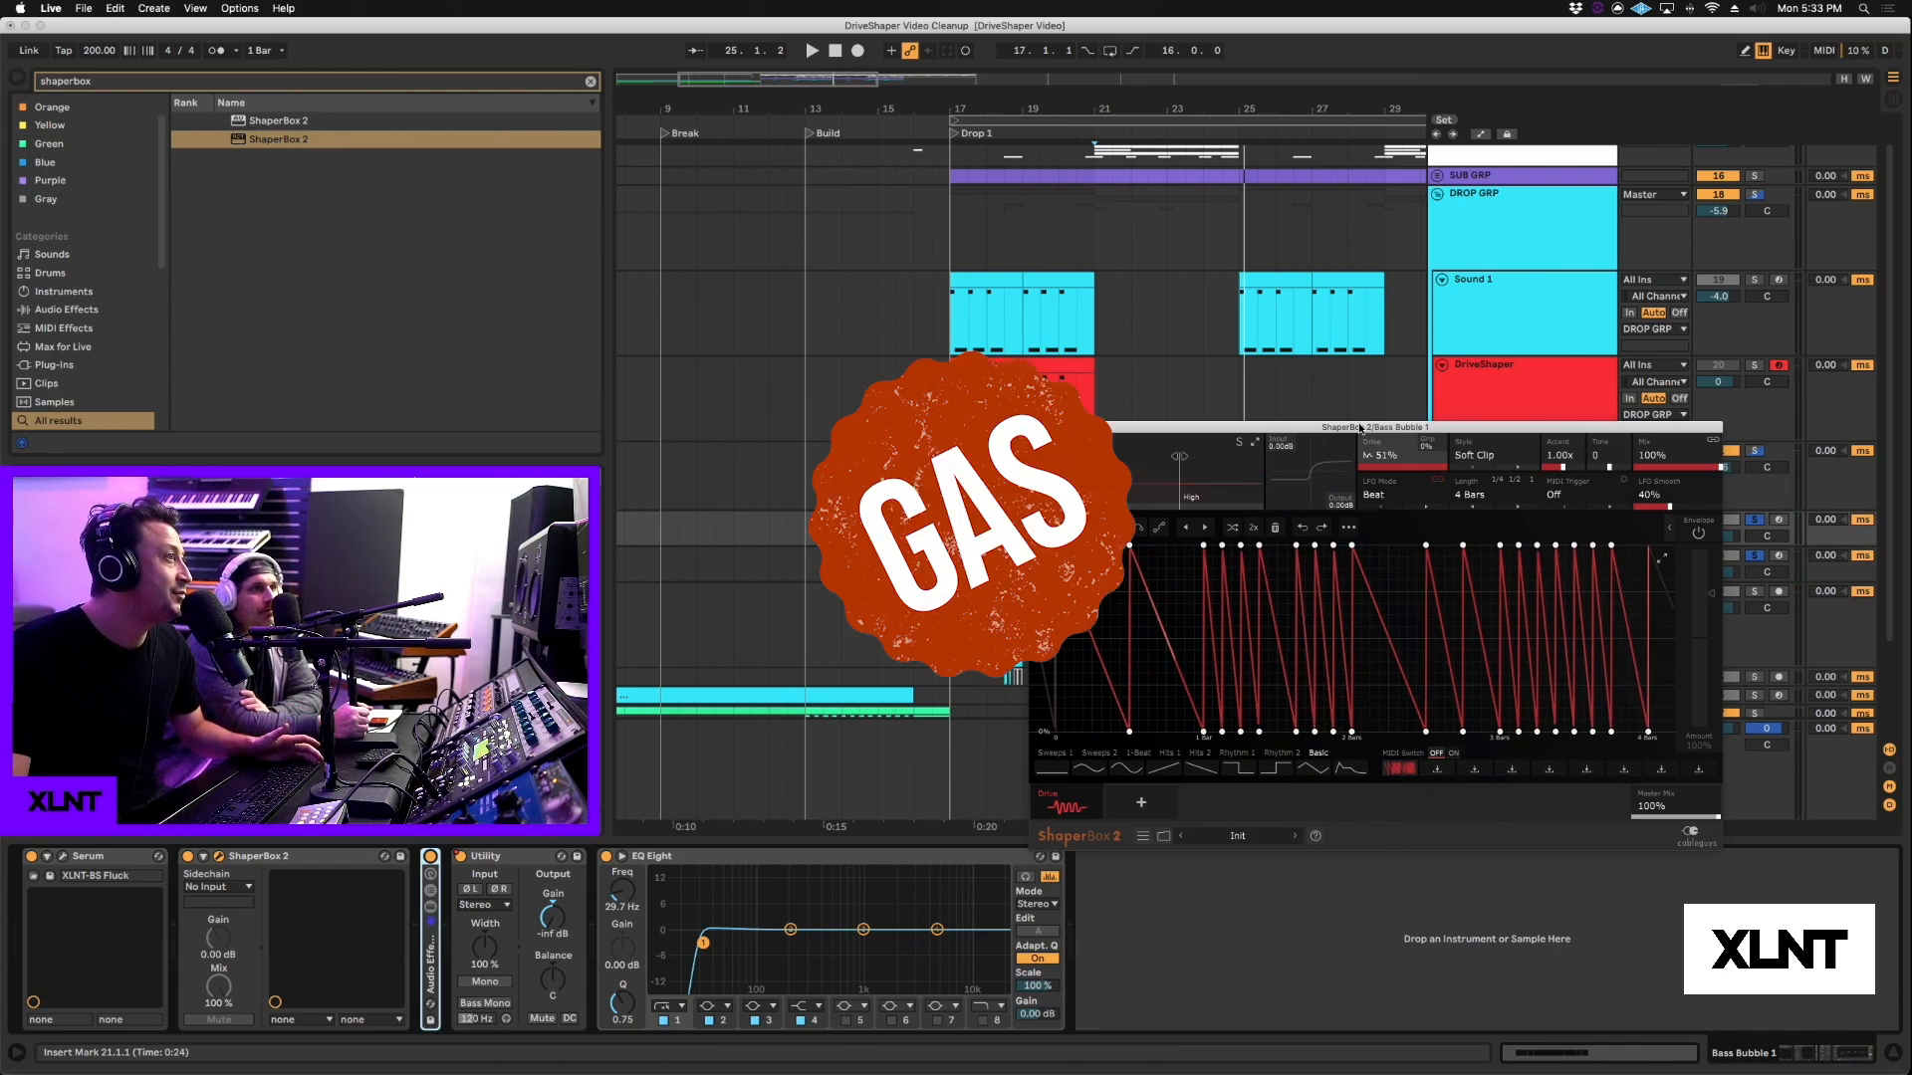
left_click_drag(1117, 432, 1142, 276)
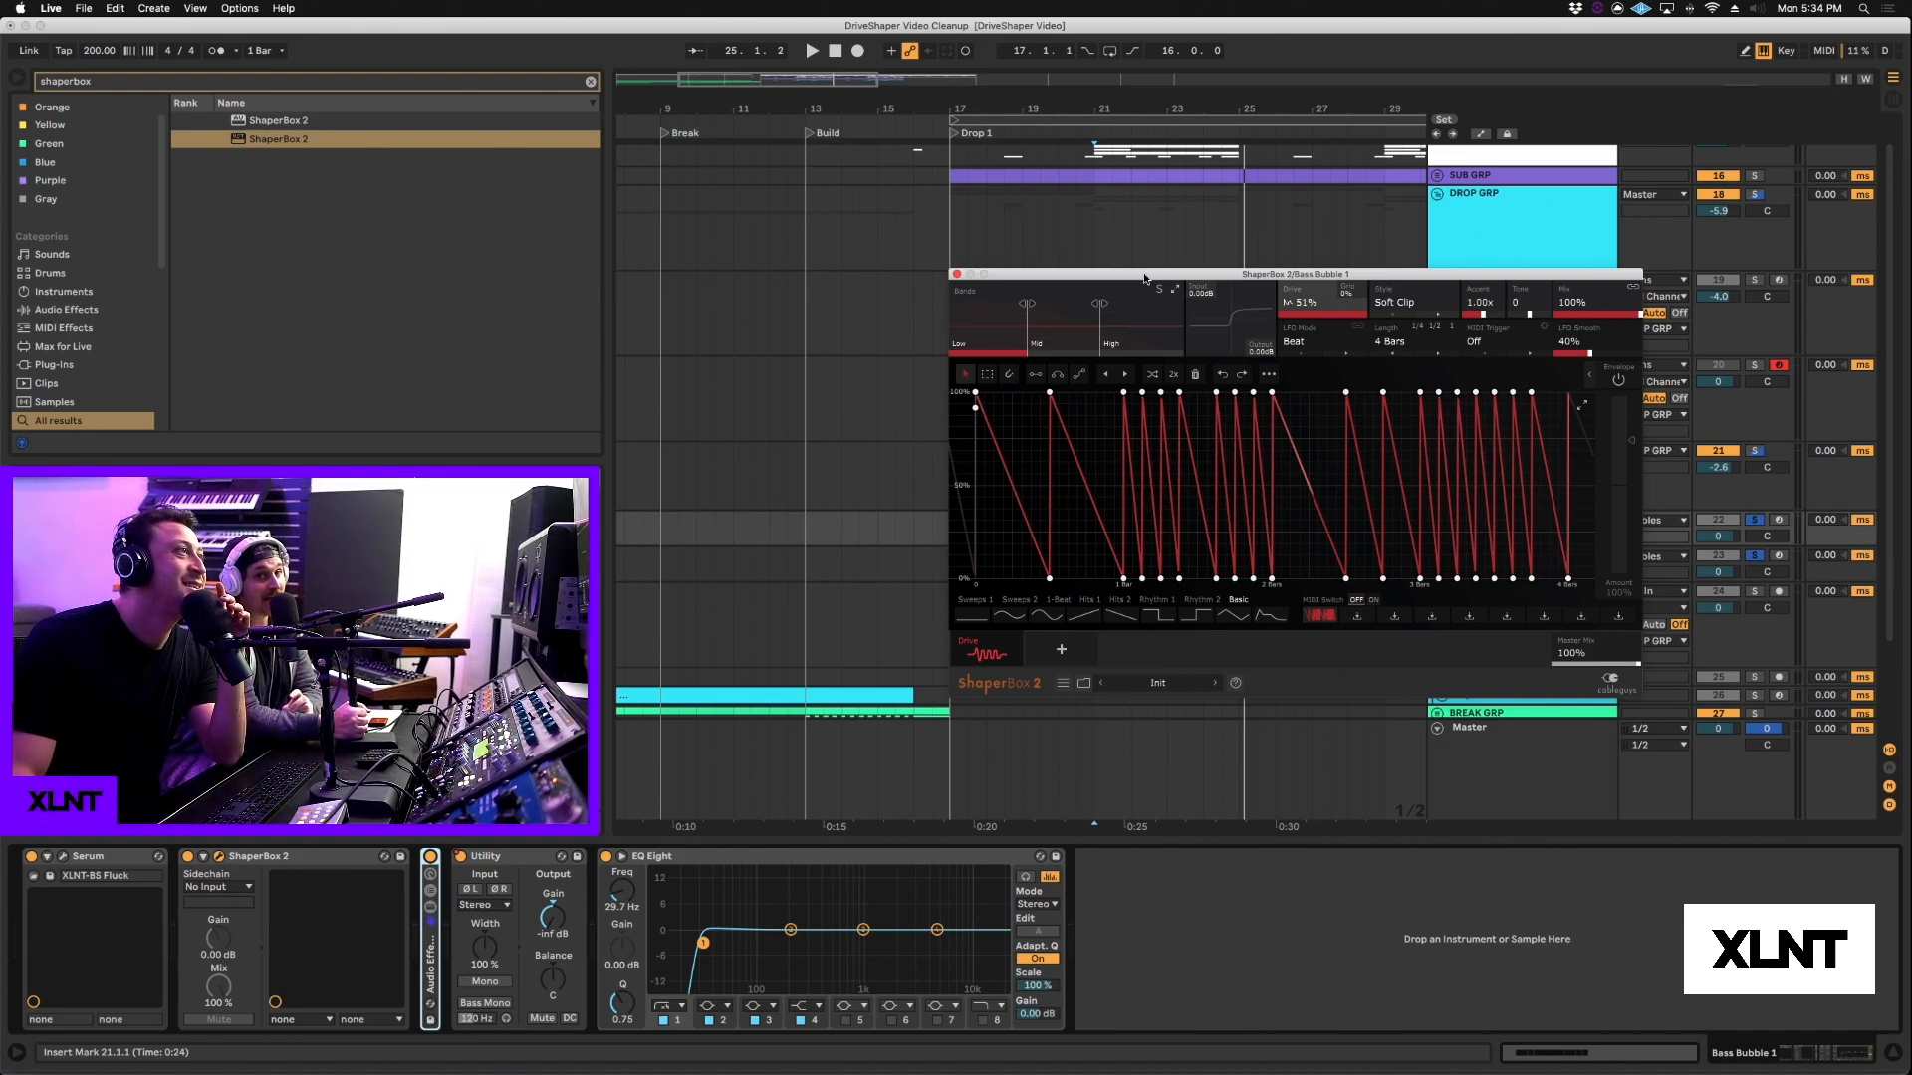
left_click_drag(1147, 277, 1174, 216)
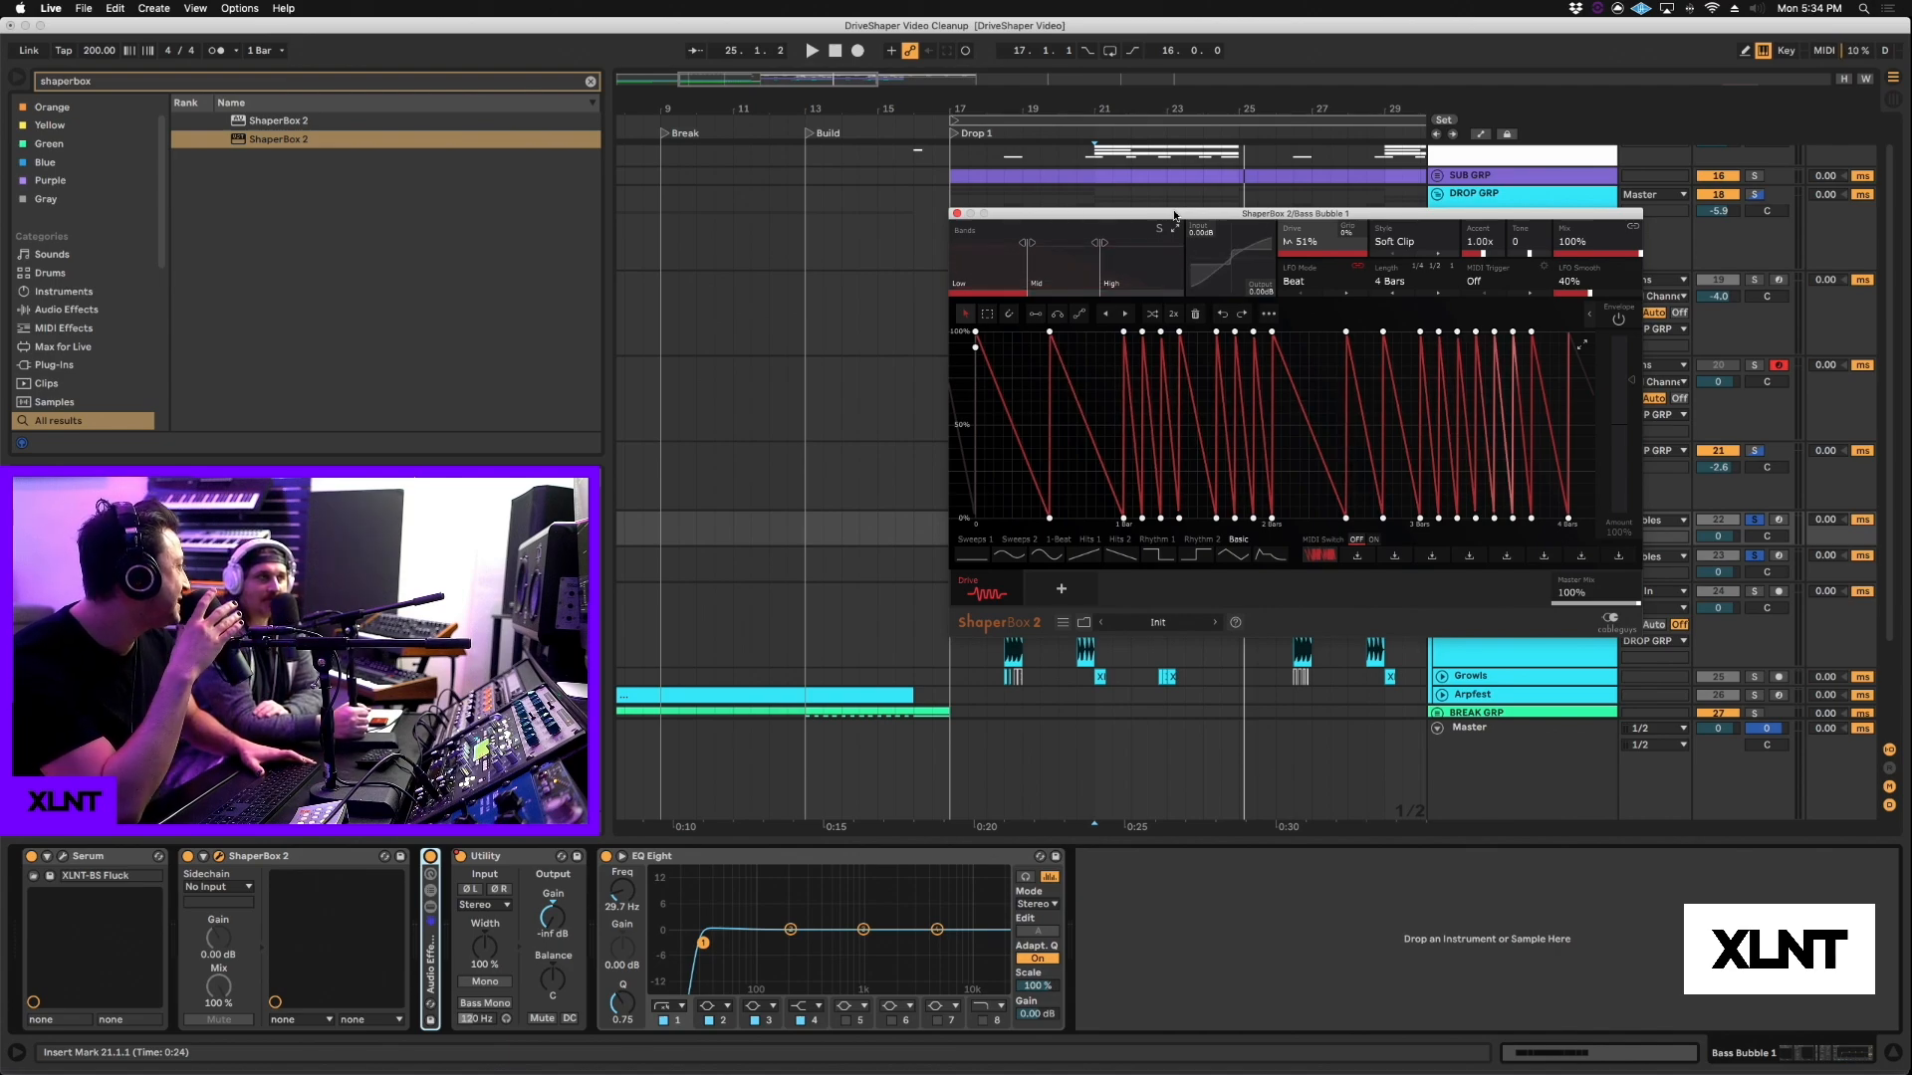
left_click_drag(1246, 208, 1262, 252)
Step: Close Bass Bubble 1's ShaperBox 2 window and unfold the Arpfest track
left_click(966, 246)
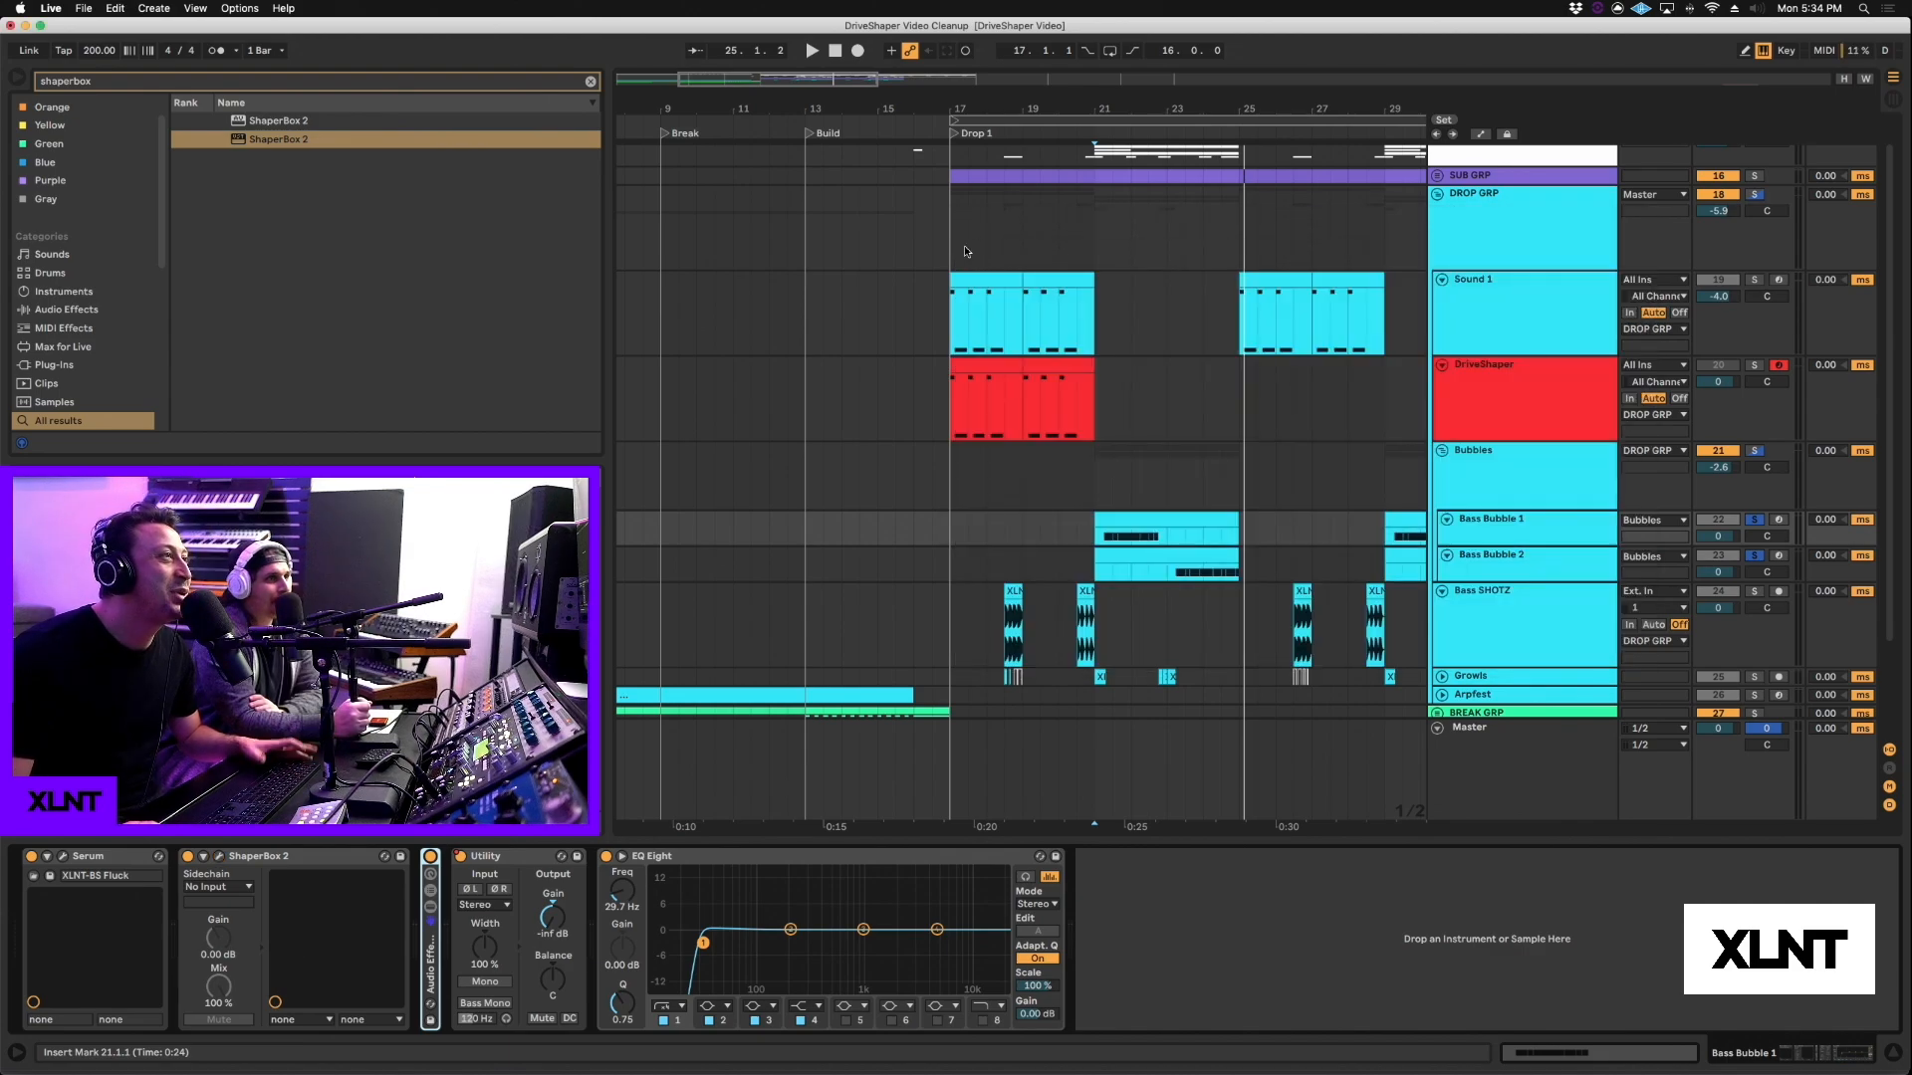
scroll(1193, 307, "down", 3)
scroll(1195, 329, "left", 5)
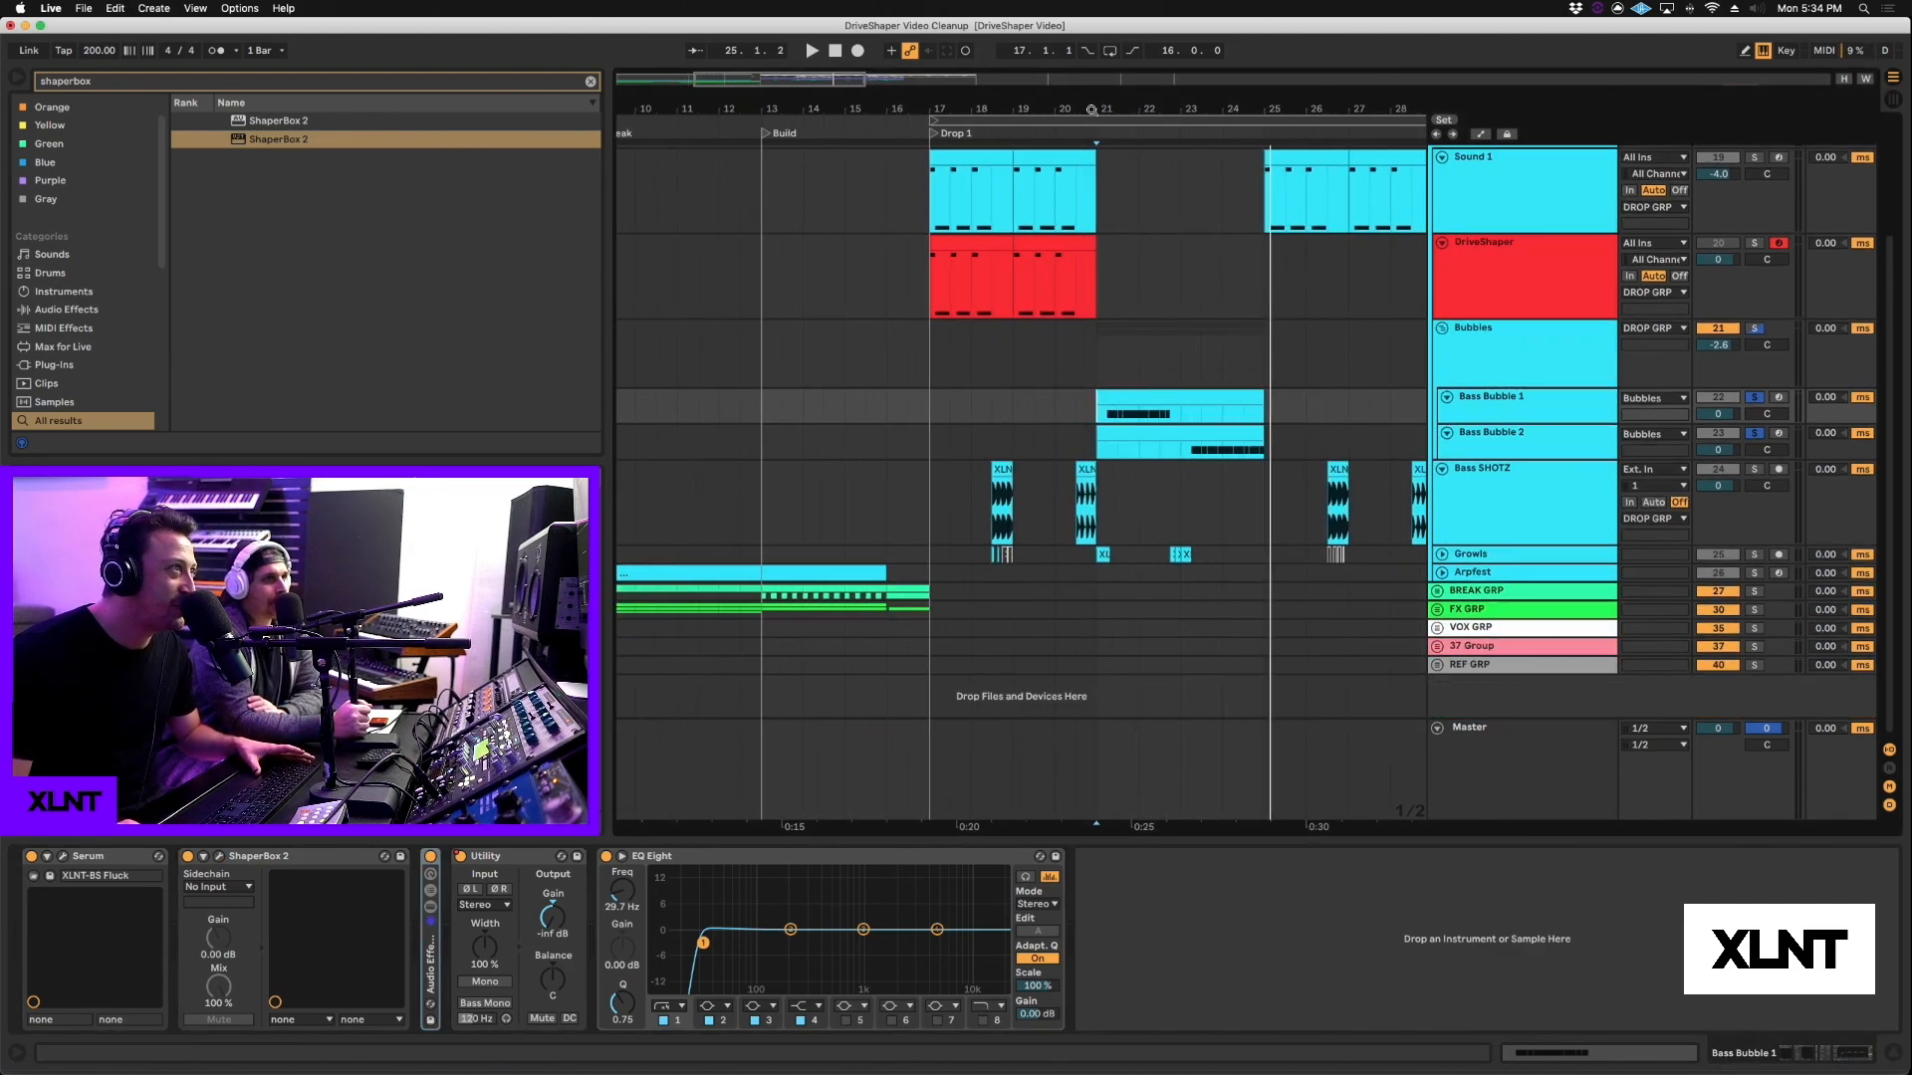
left_click(1446, 574)
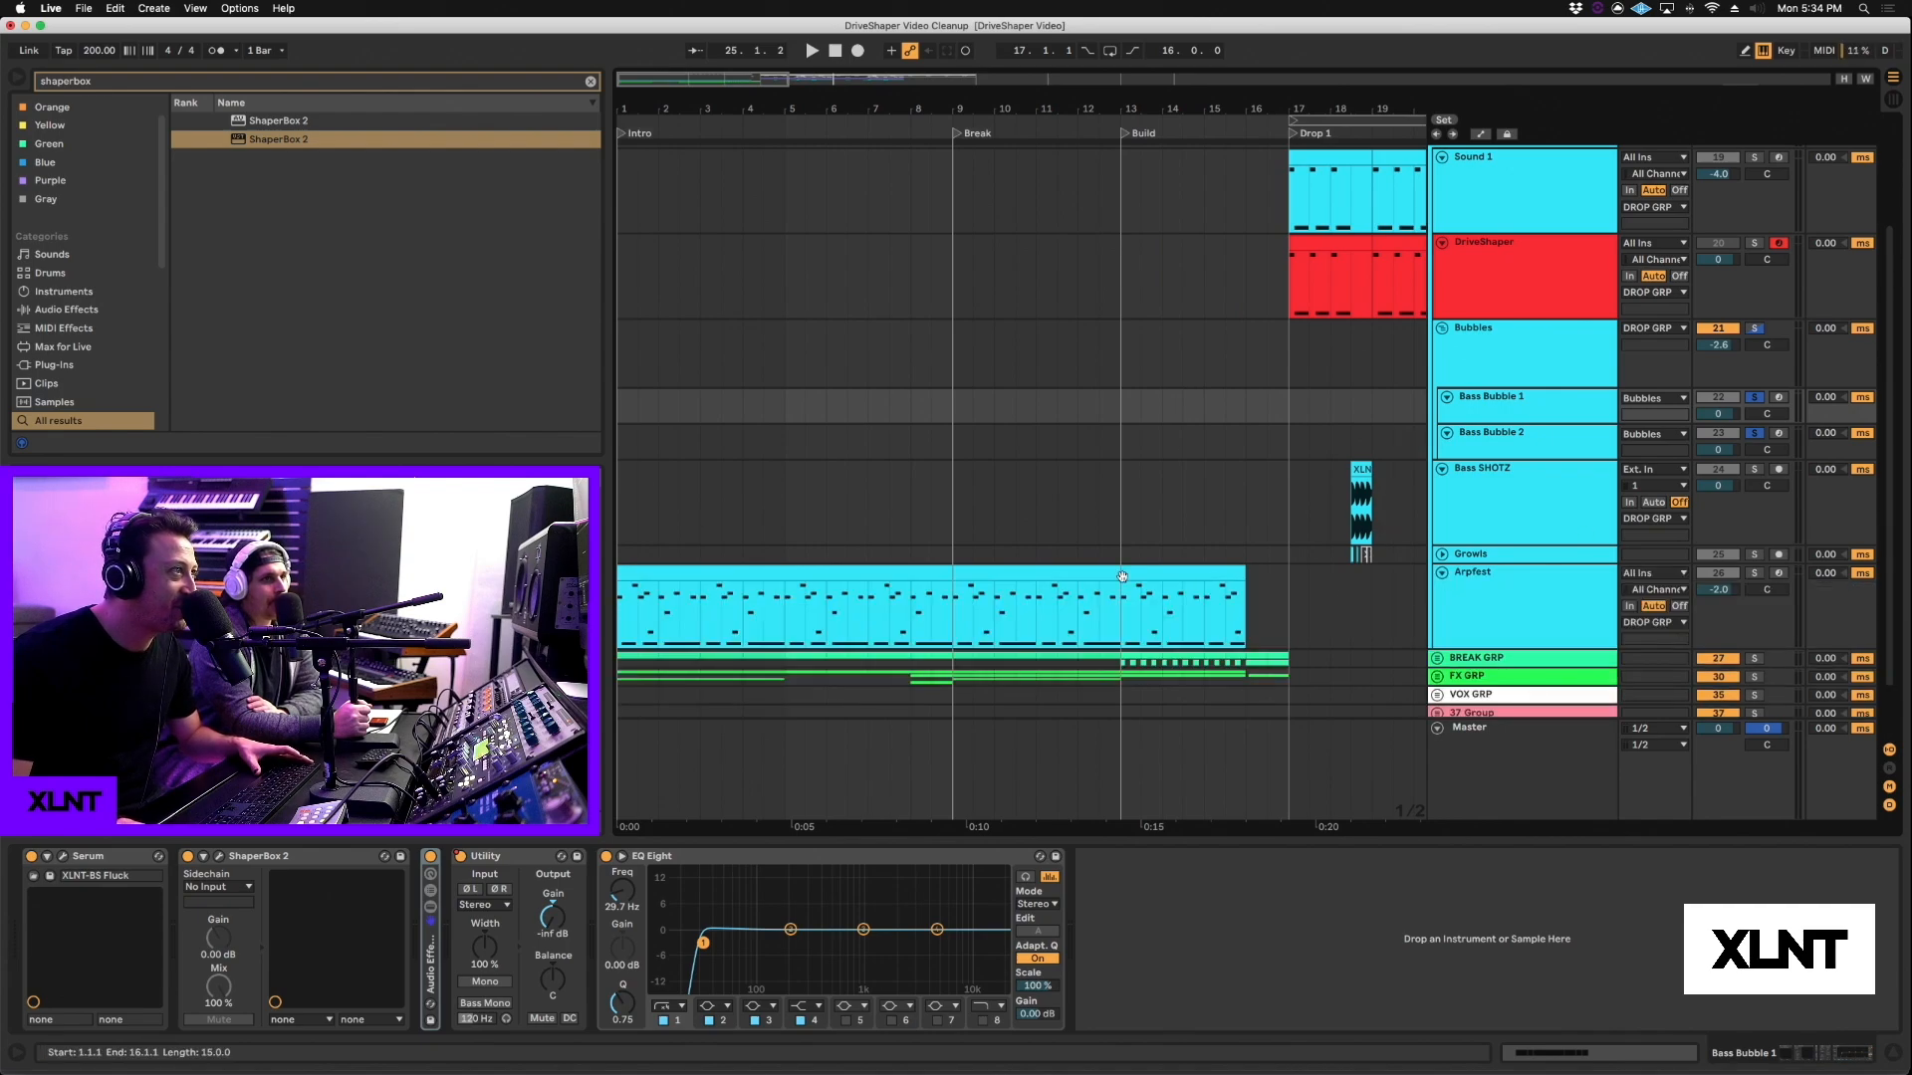
Step: Play Arpfest soloed from the Break and set the loop to bars 9 to 13
left_click(966, 603)
key("space")
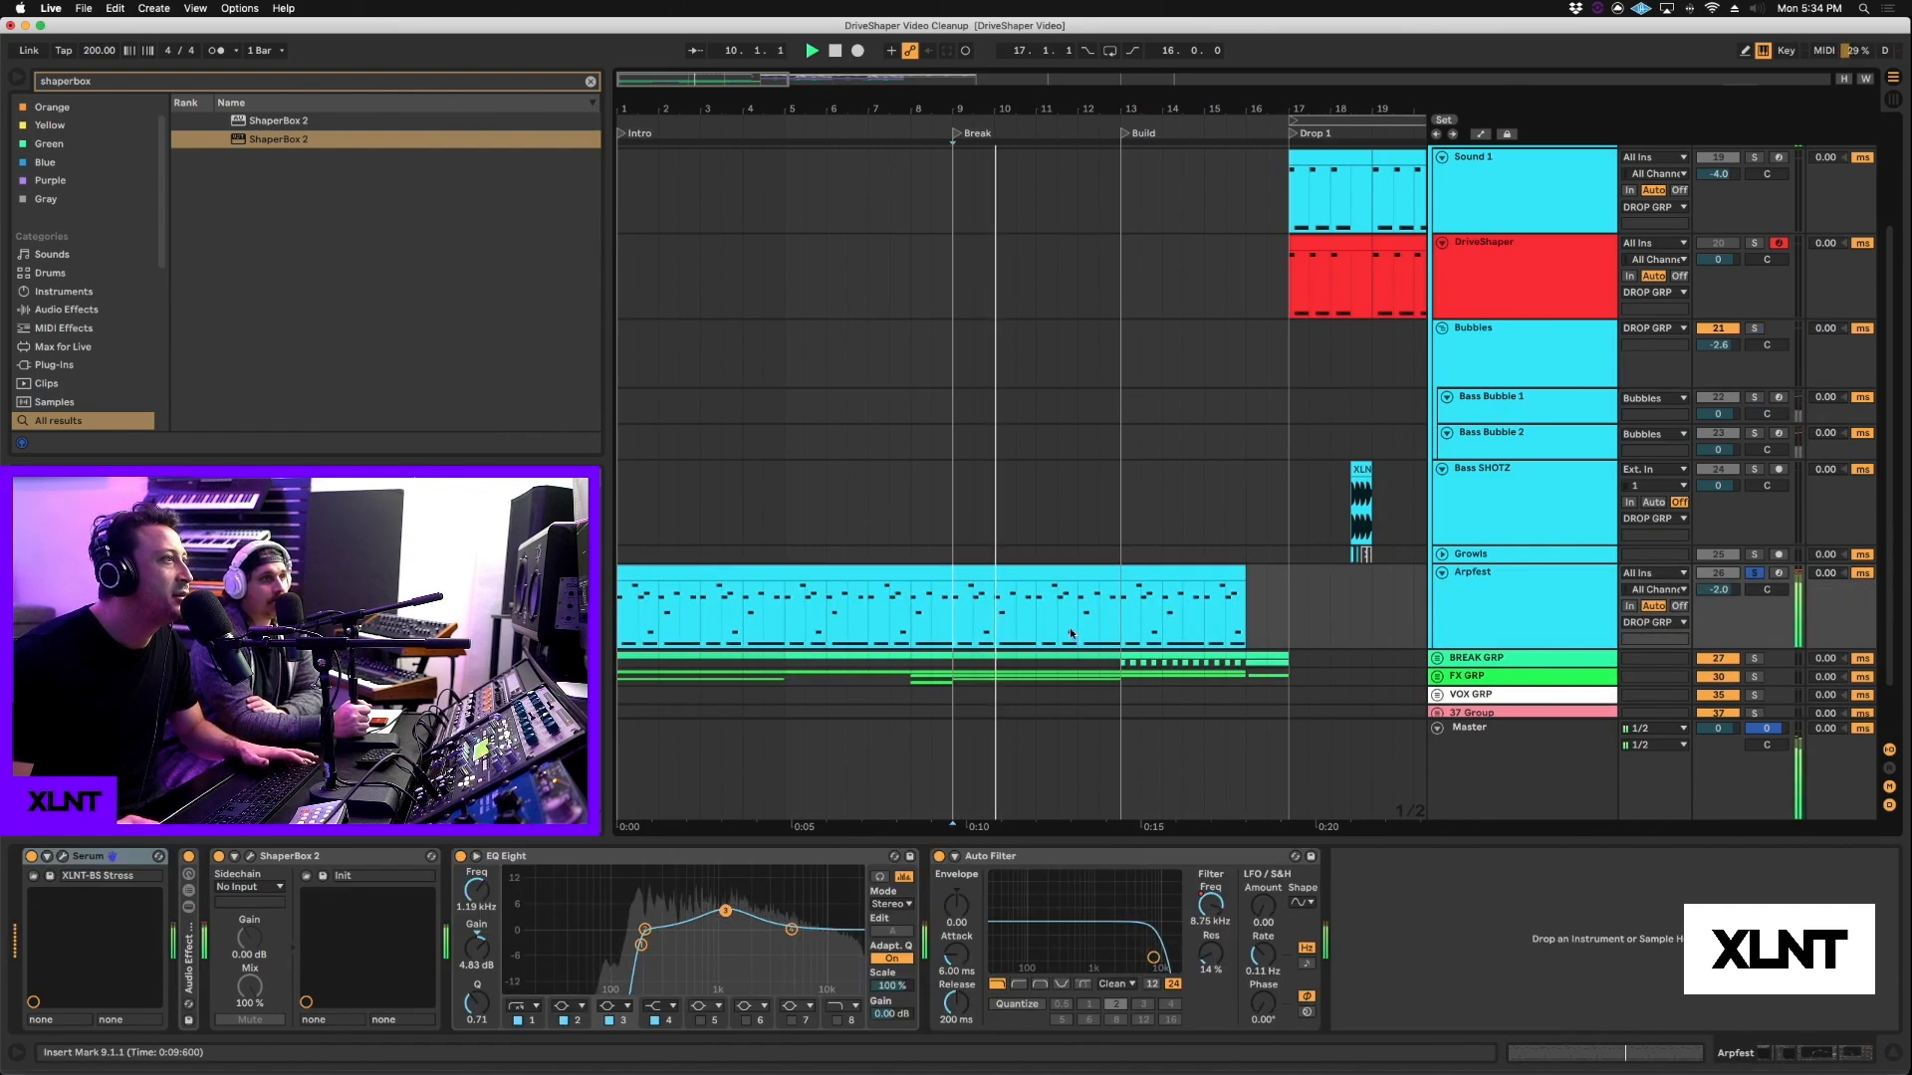
left_click(1112, 635, "shift")
key("super+l")
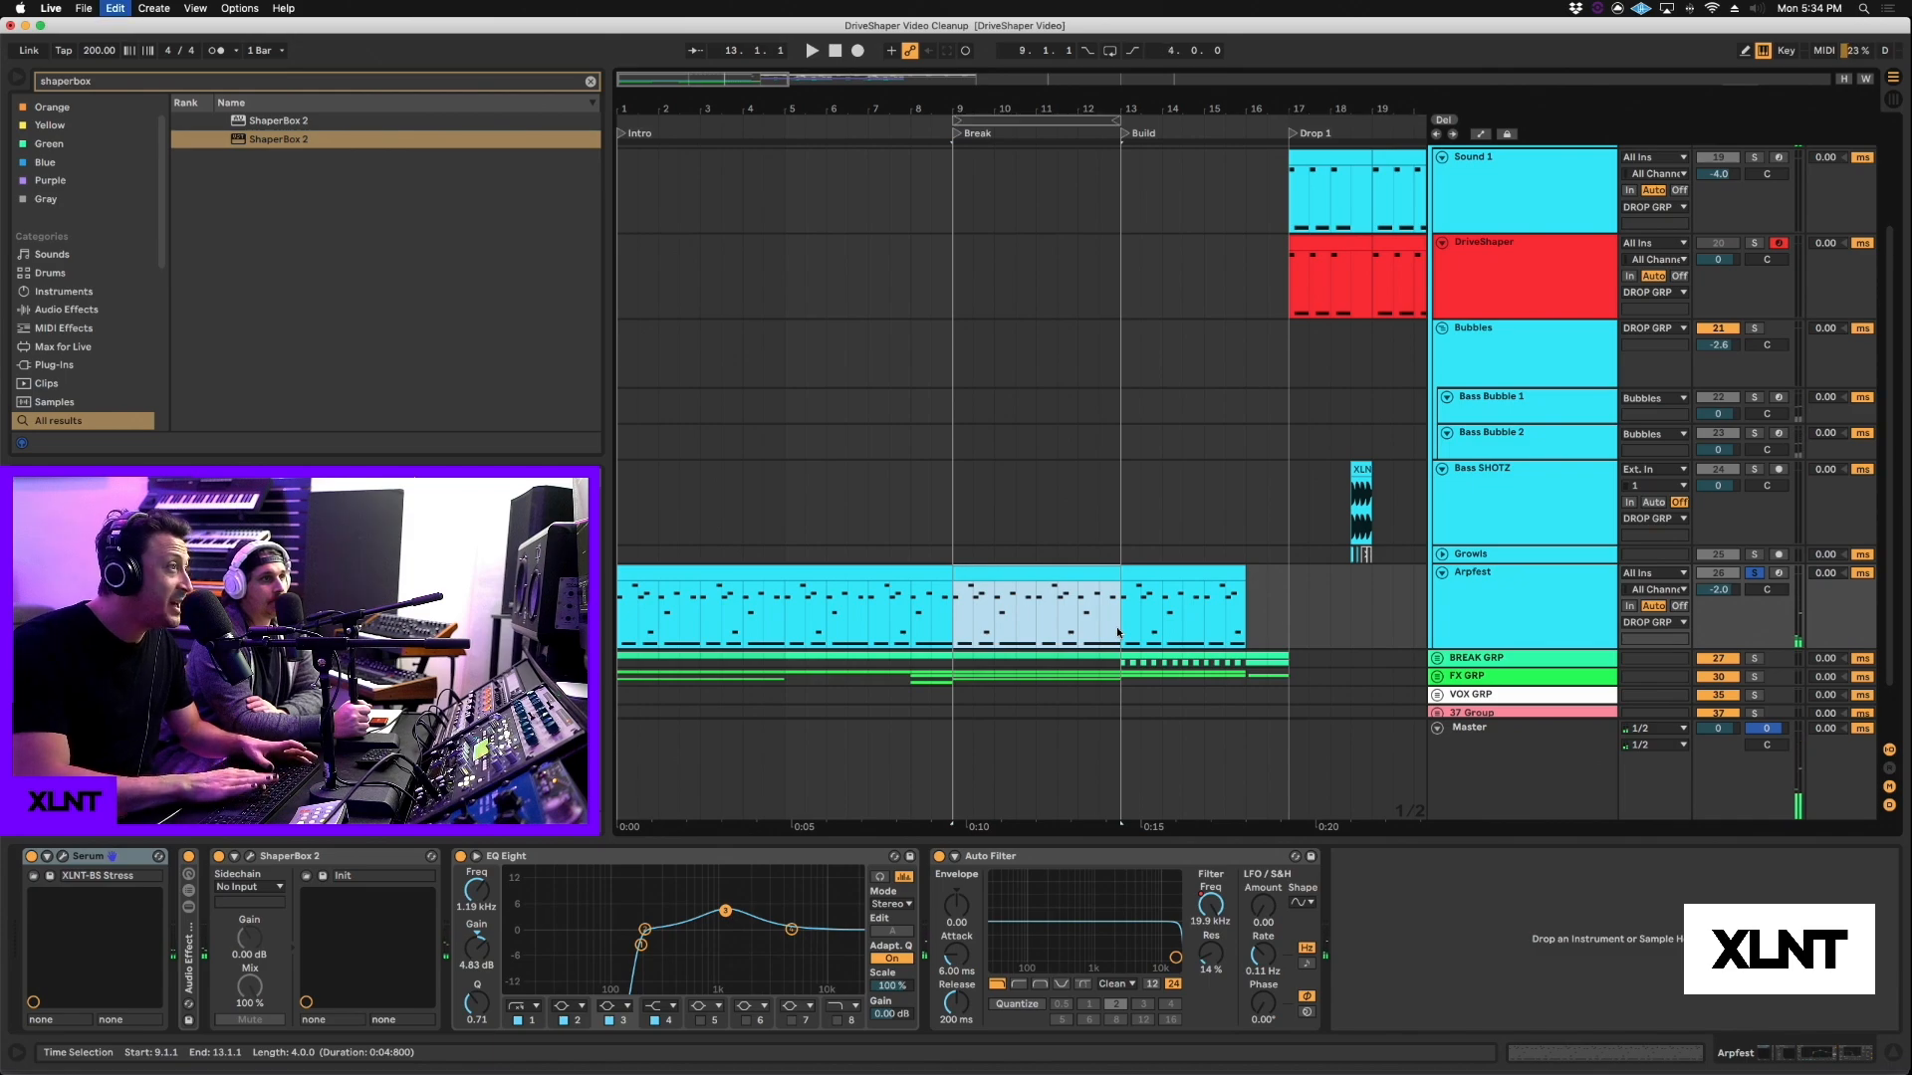
Step: Open ShaperBox 2 on Arpfest and move its window above the Arpfest clip
left_click(147, 945)
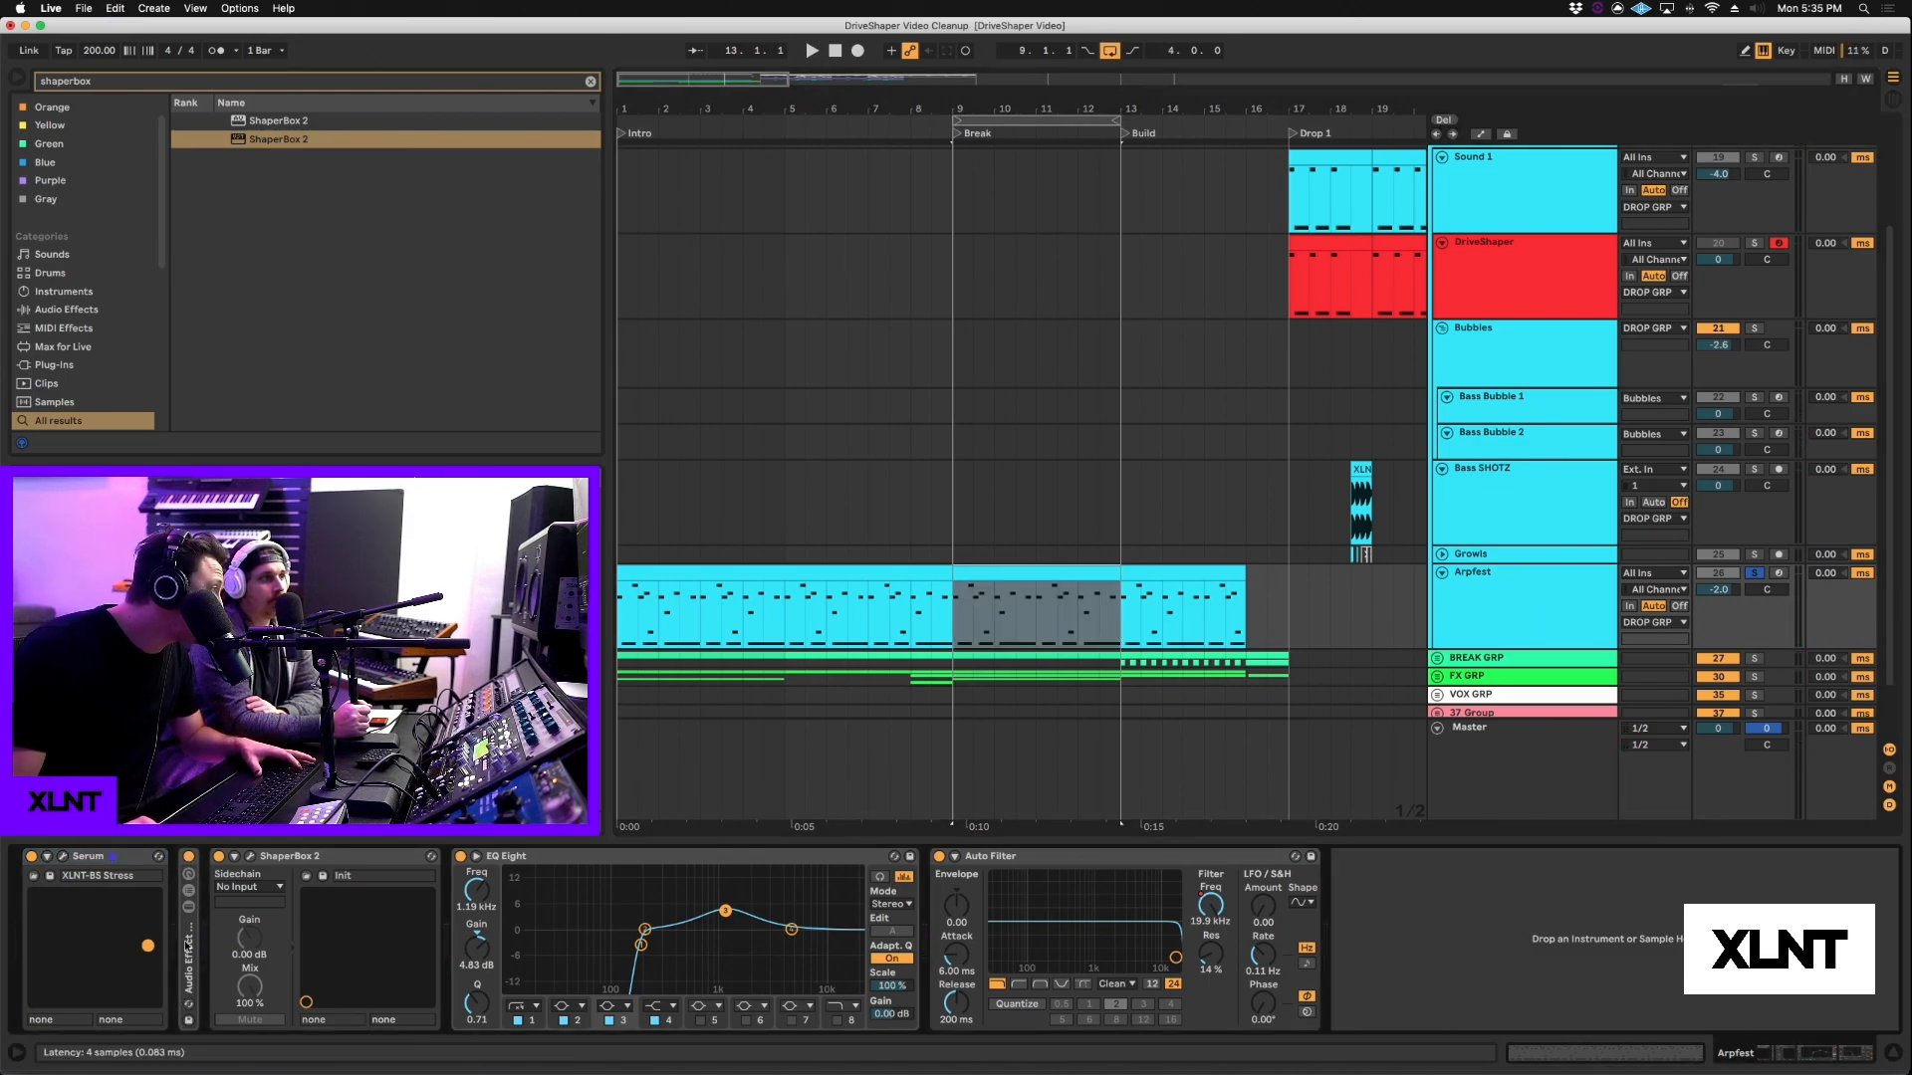
left_click(190, 971)
left_click(254, 859)
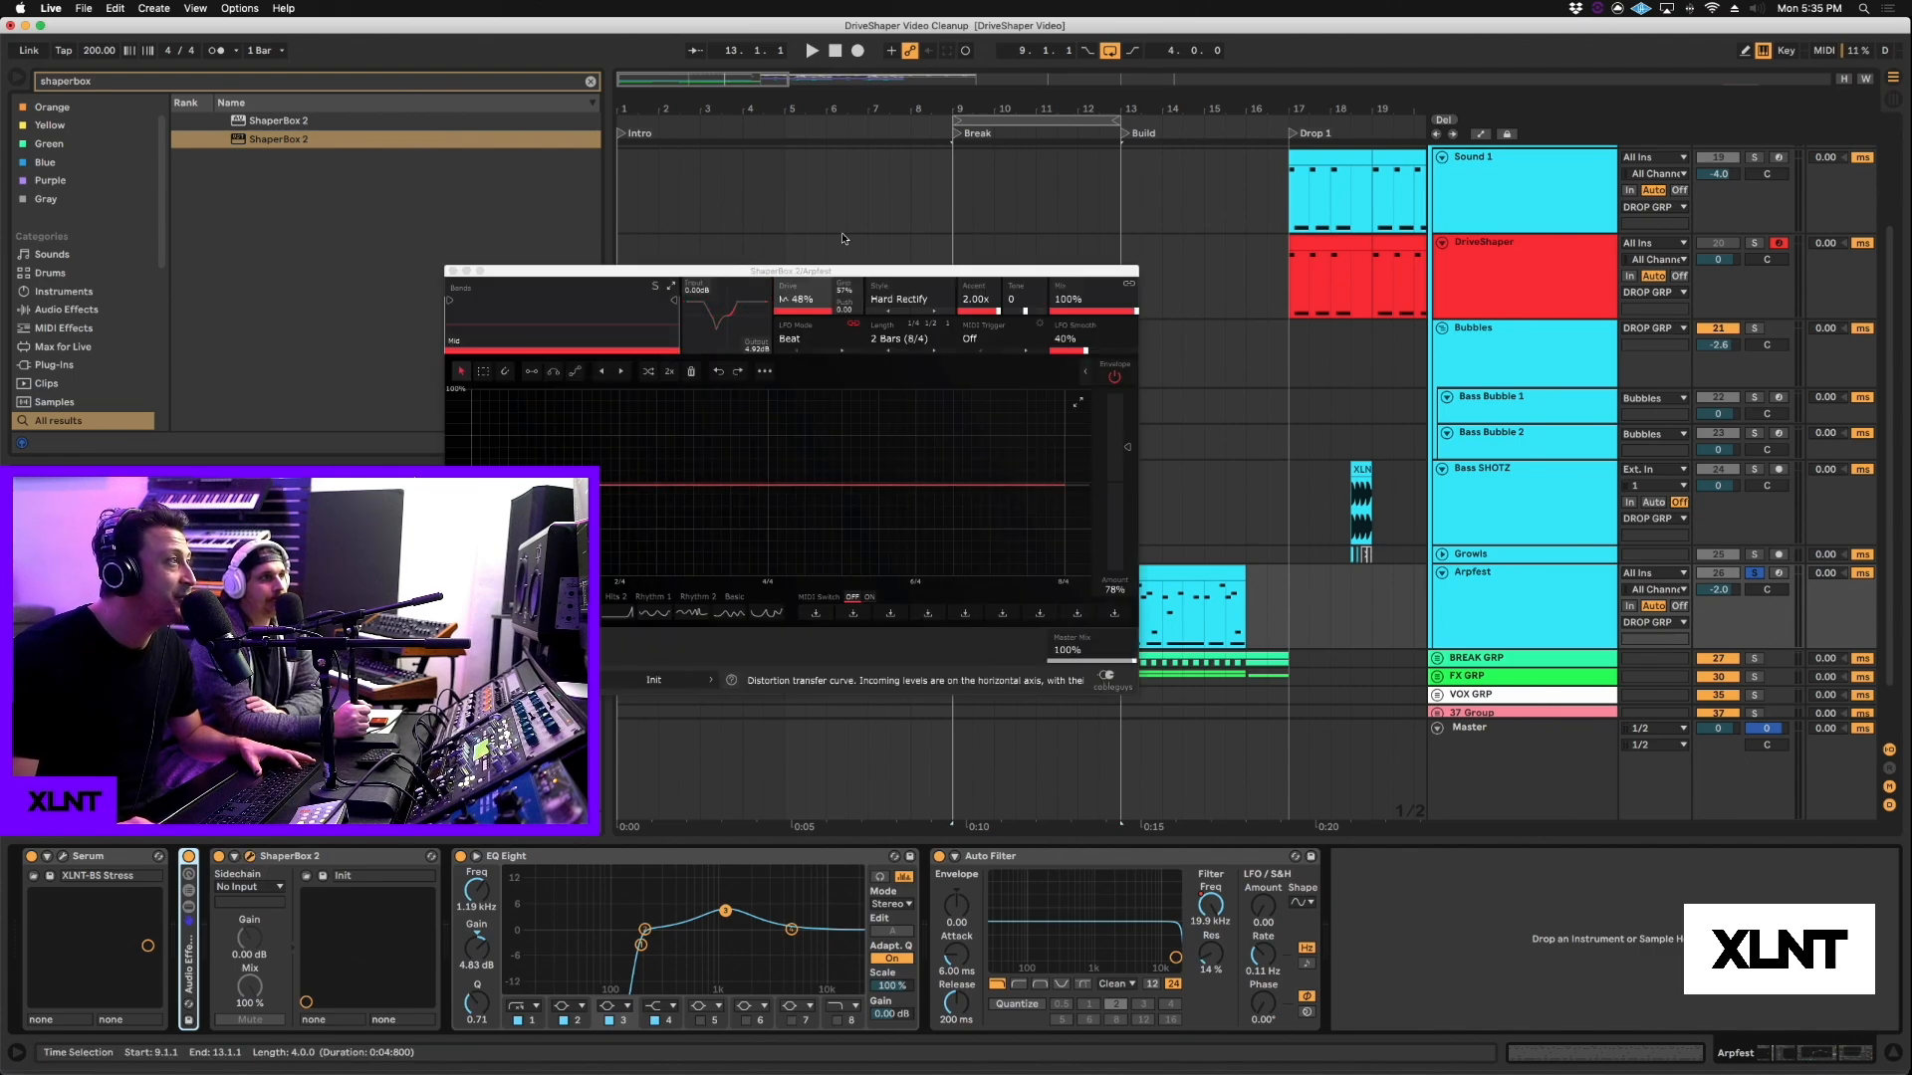
left_click_drag(818, 273, 1144, 125)
Step: Play the looped Arpfest section with the Drive envelope follower on and off to compare its effect
key("space")
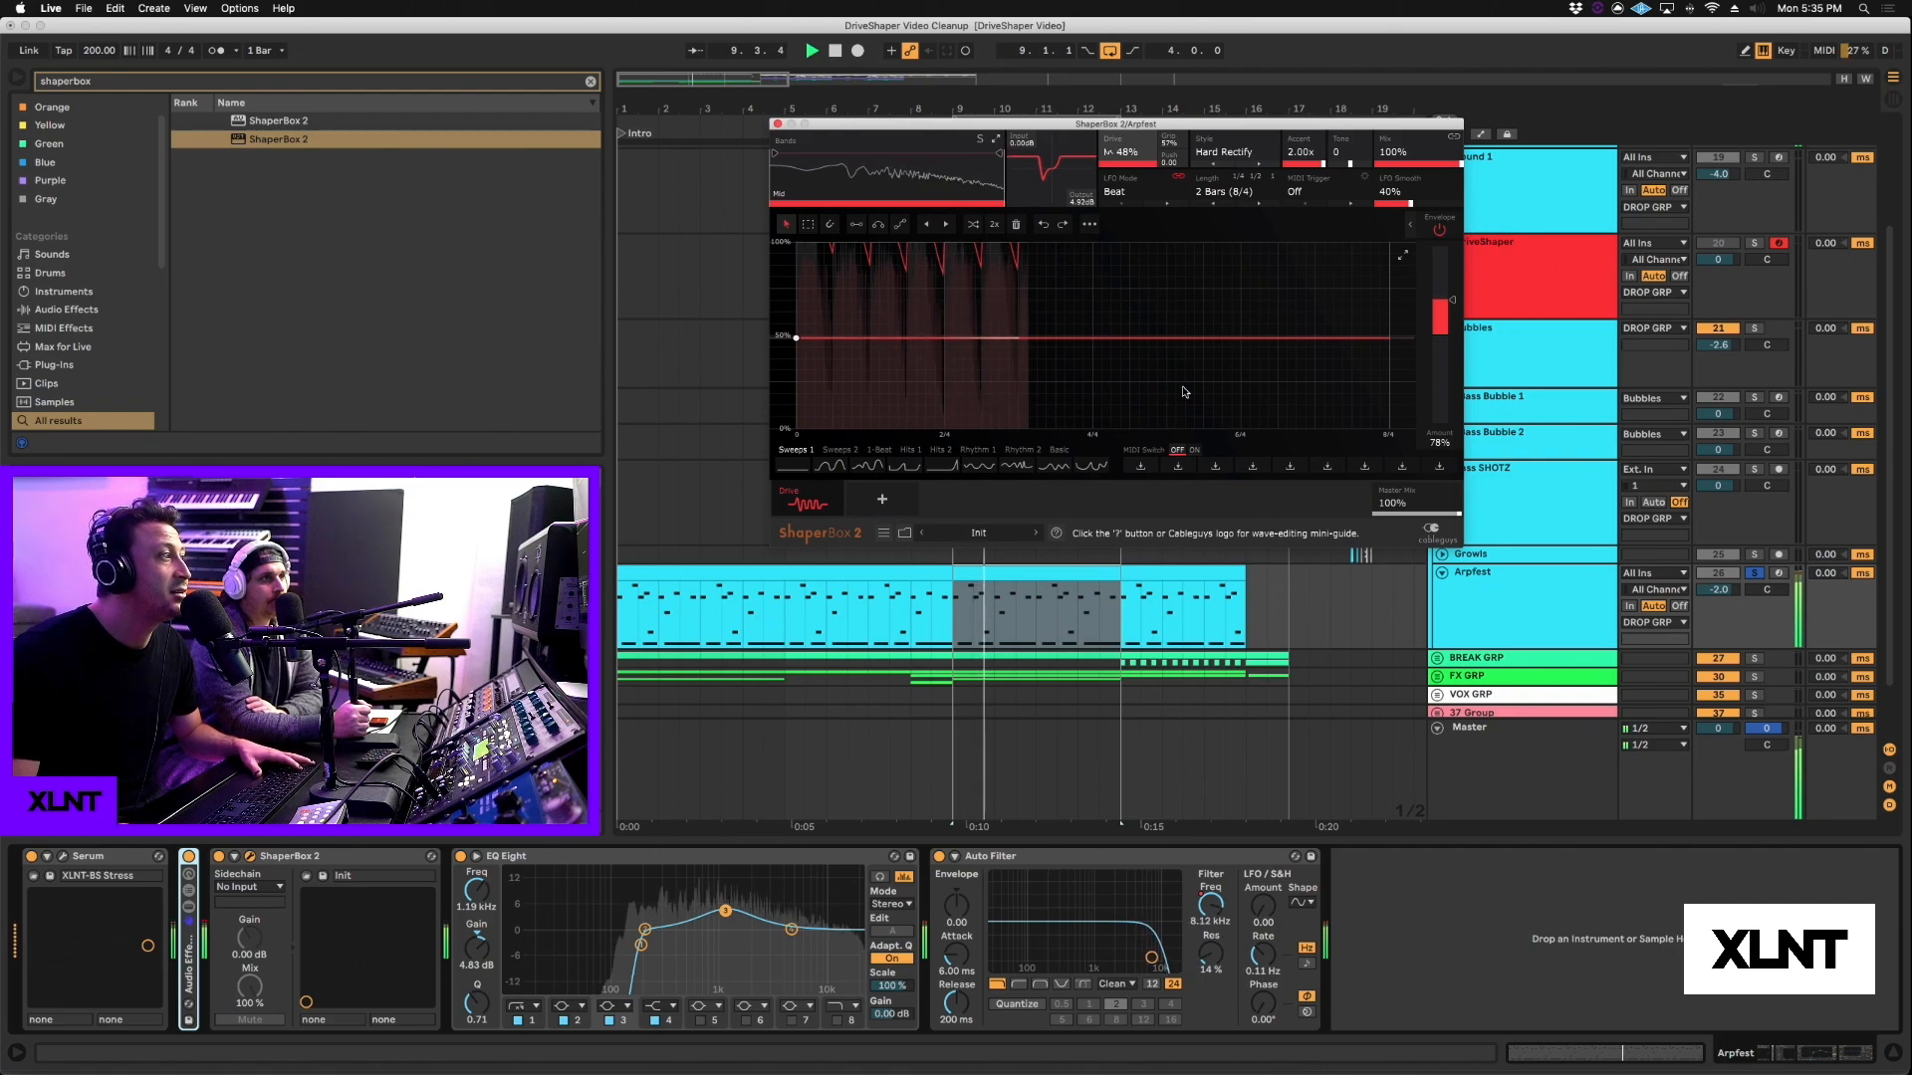
key("space")
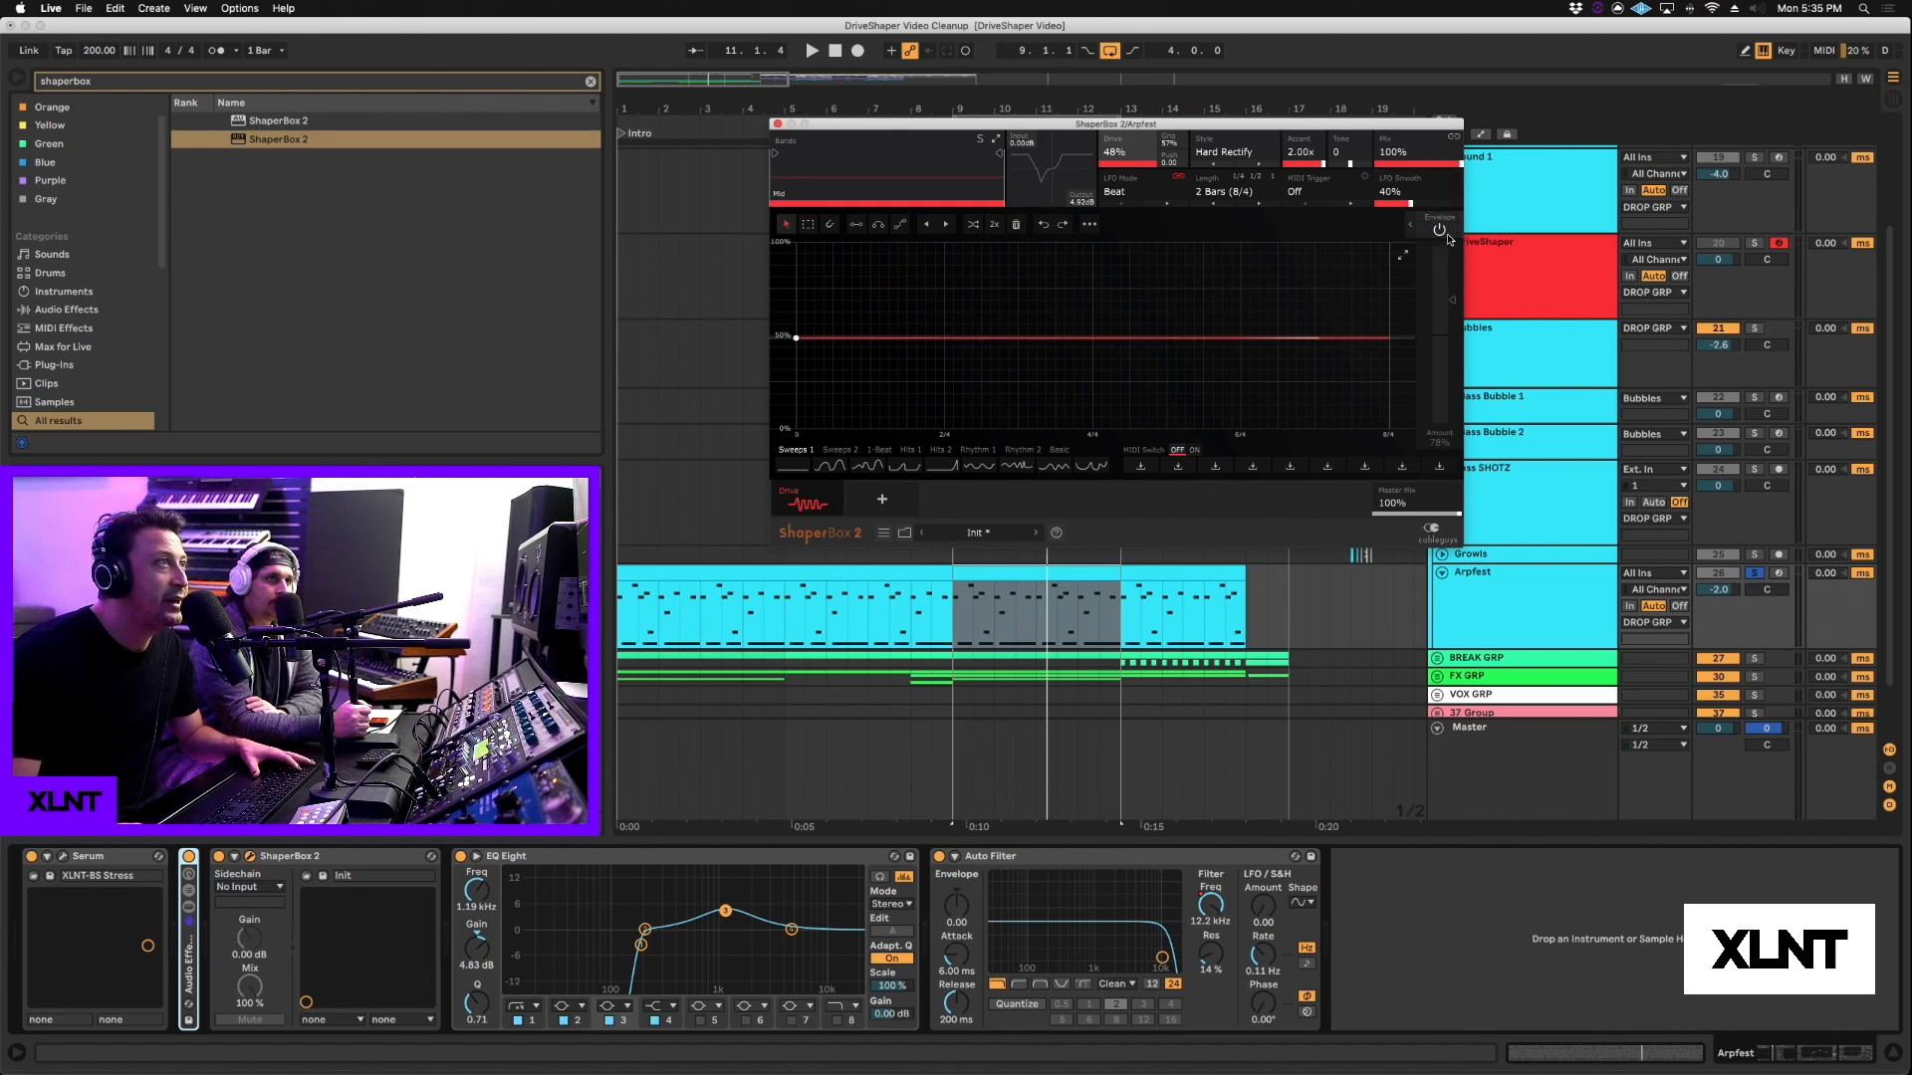
key("space")
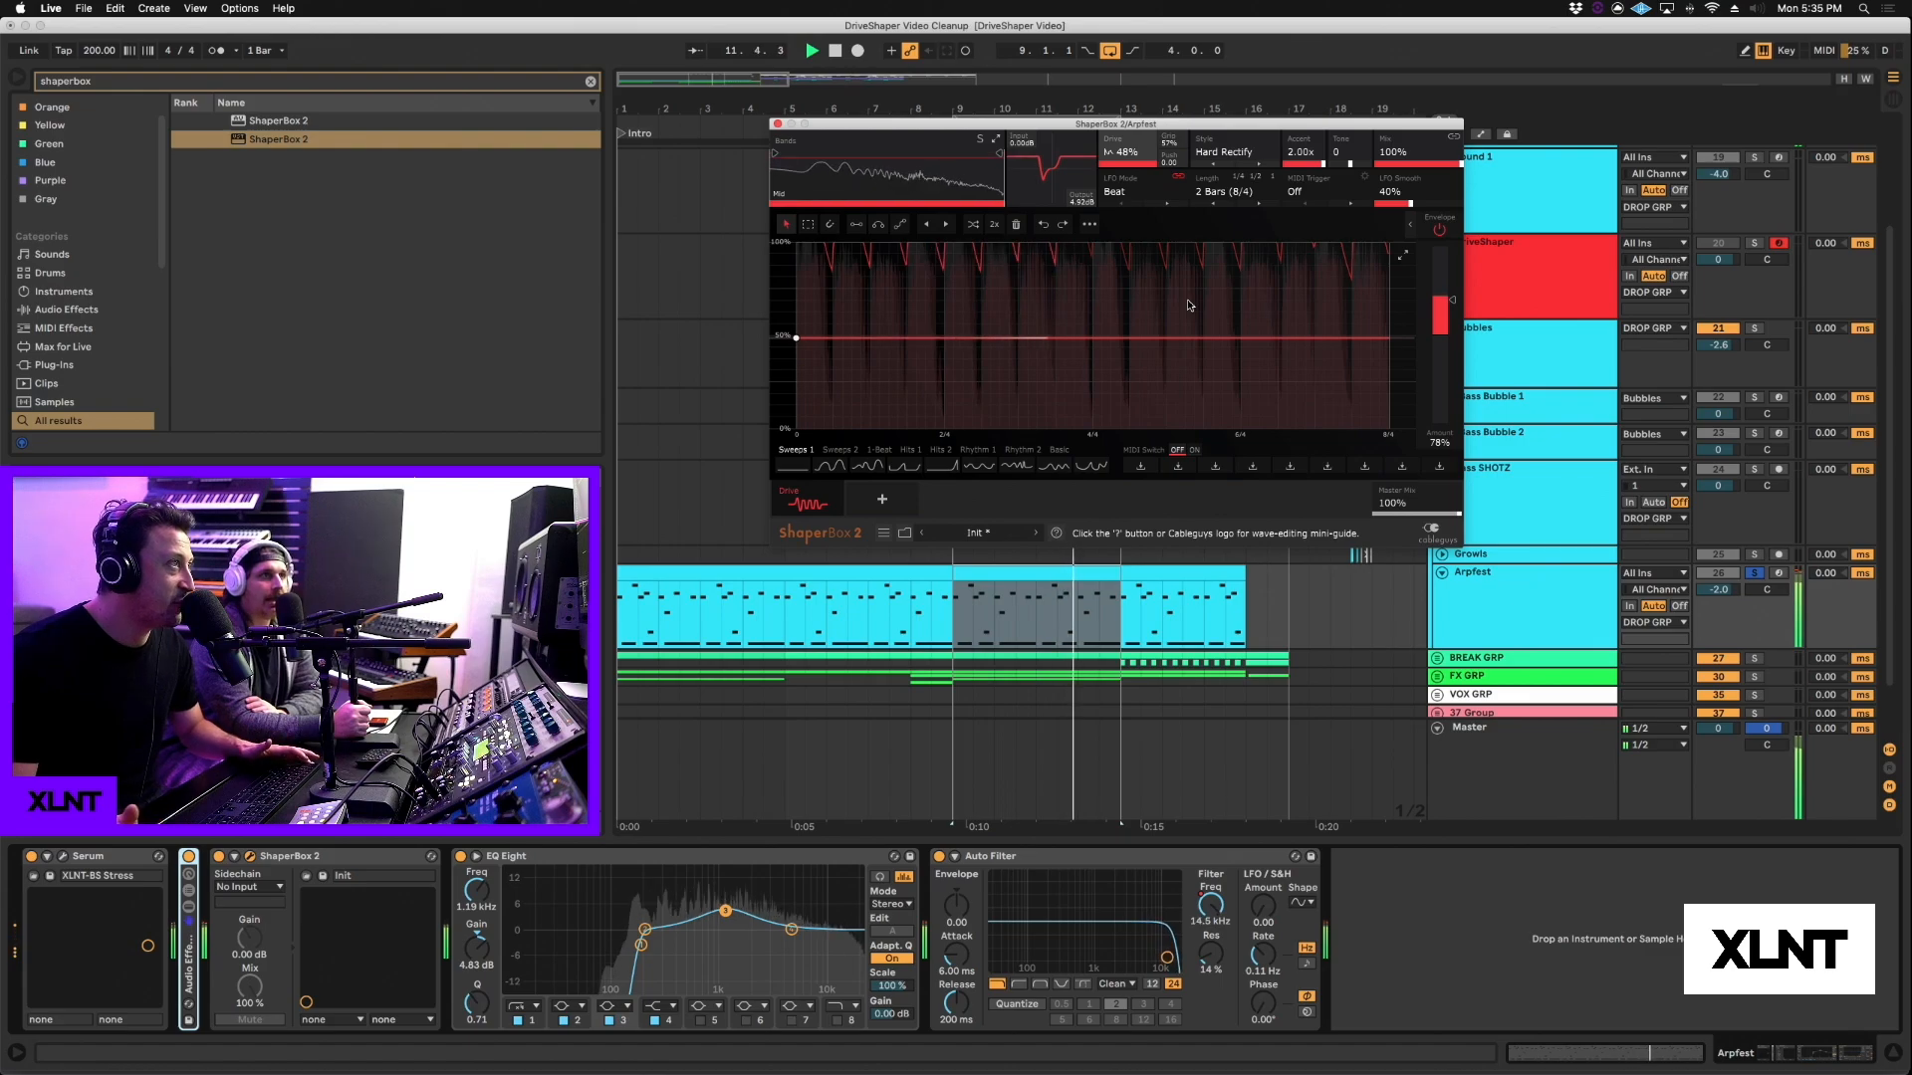
key("space")
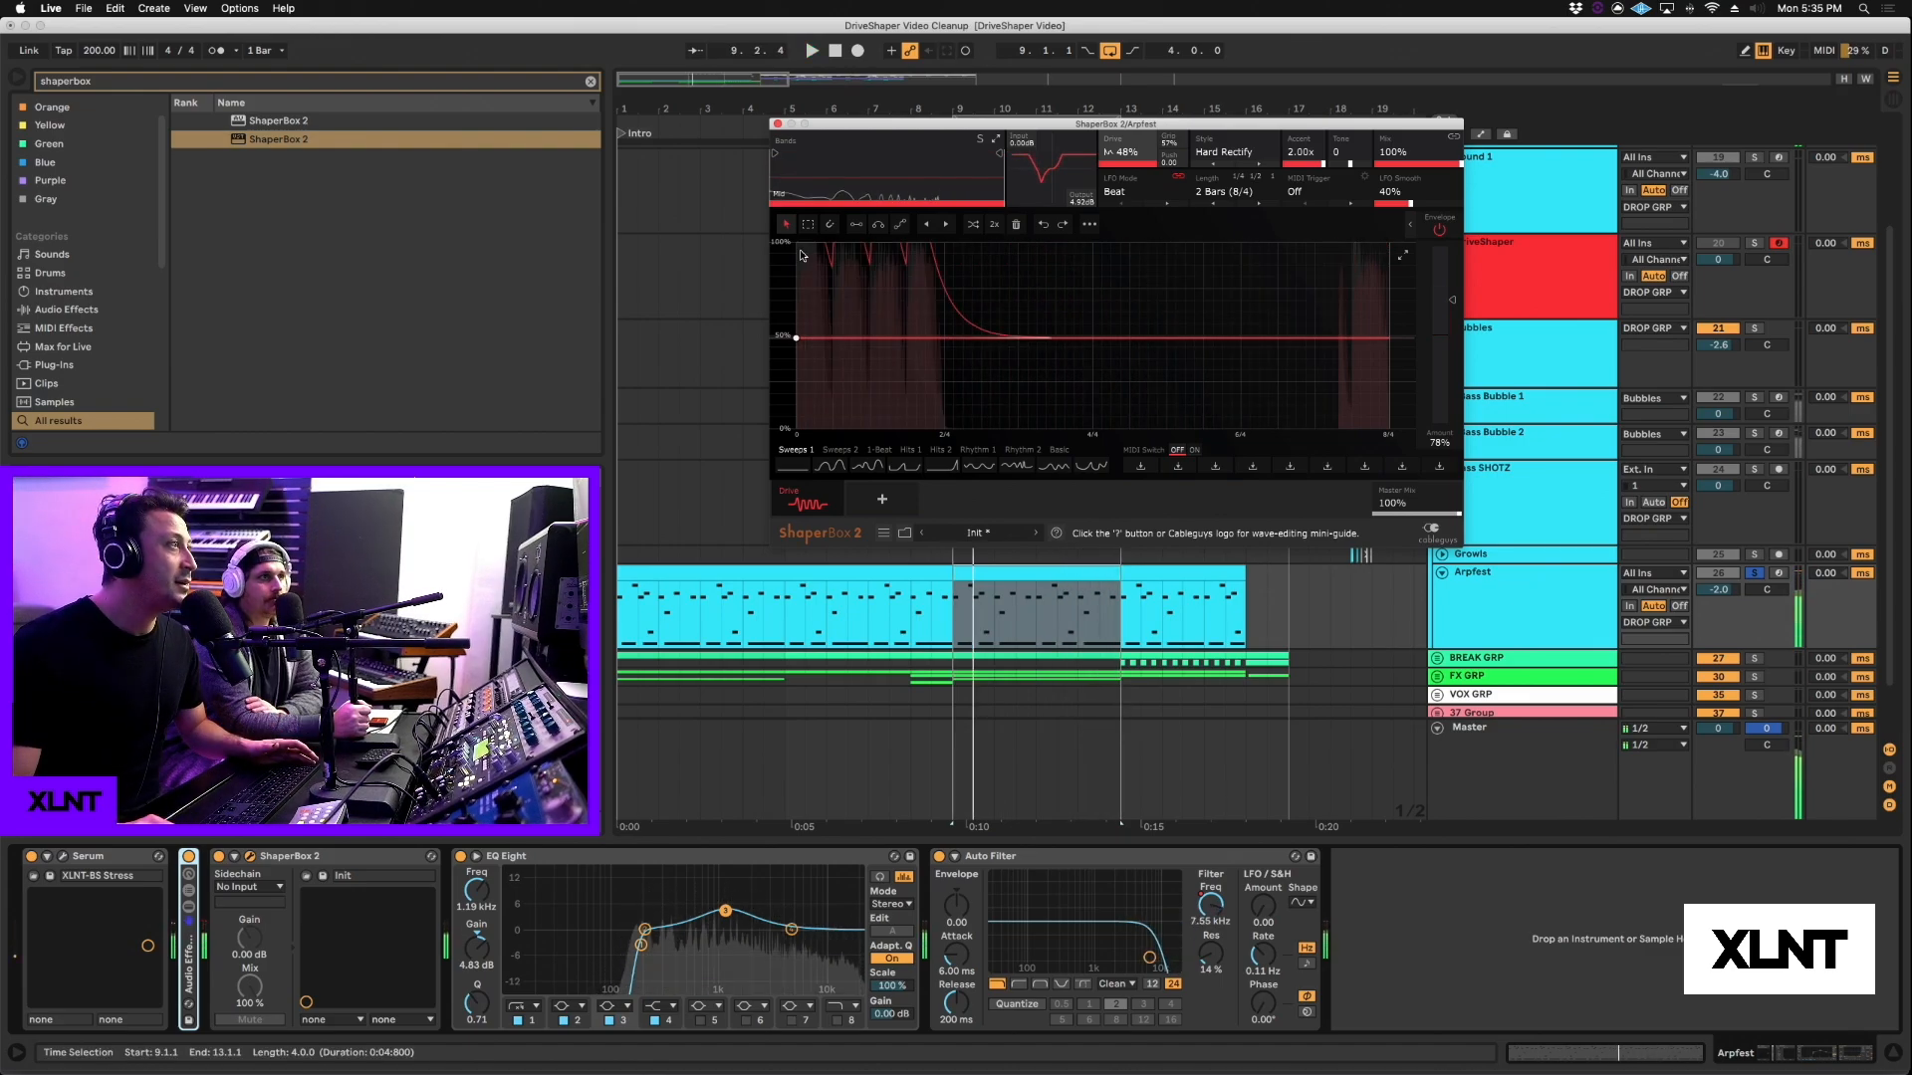
Step: Draw repeating descending sawtooth cycles across the whole 2-bar Drive wave and play the Arpfest loop
left_click_drag(796, 338, 798, 269)
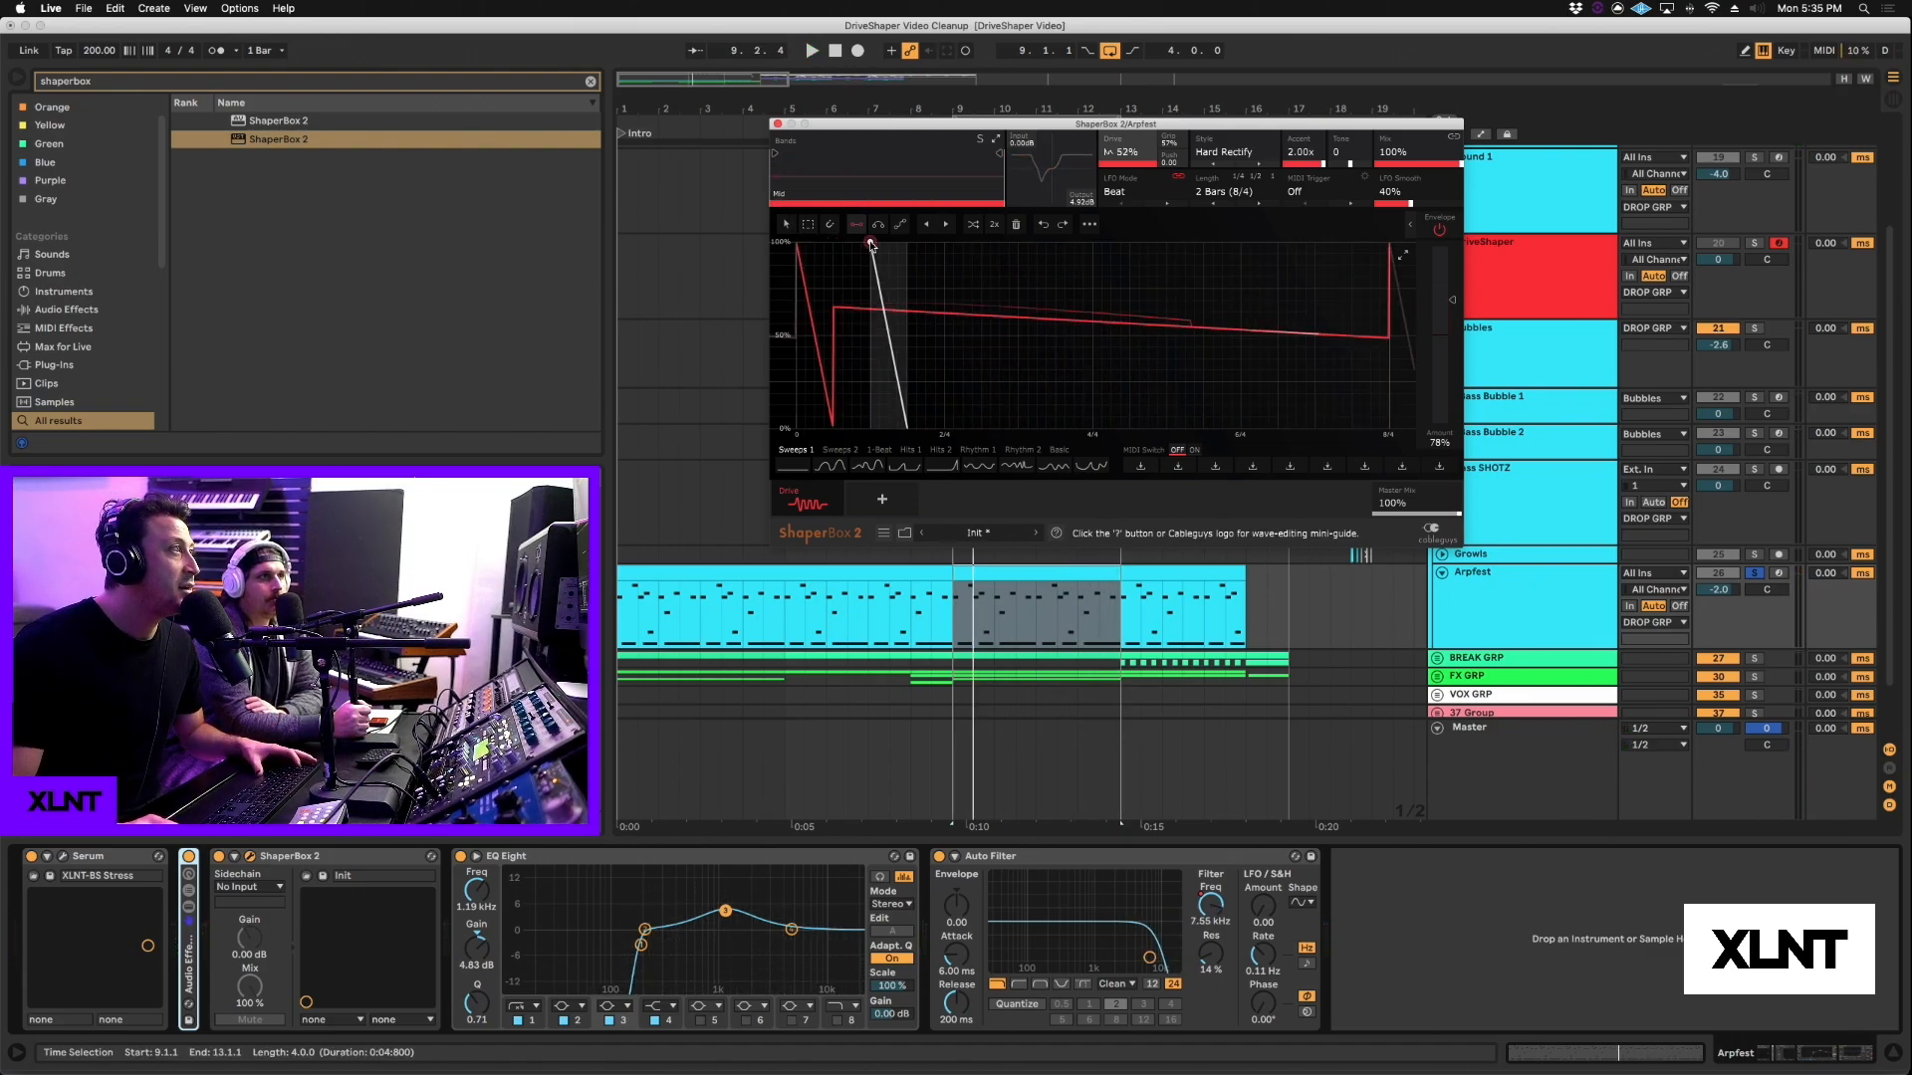
left_click_drag(872, 246, 1352, 244)
key("space")
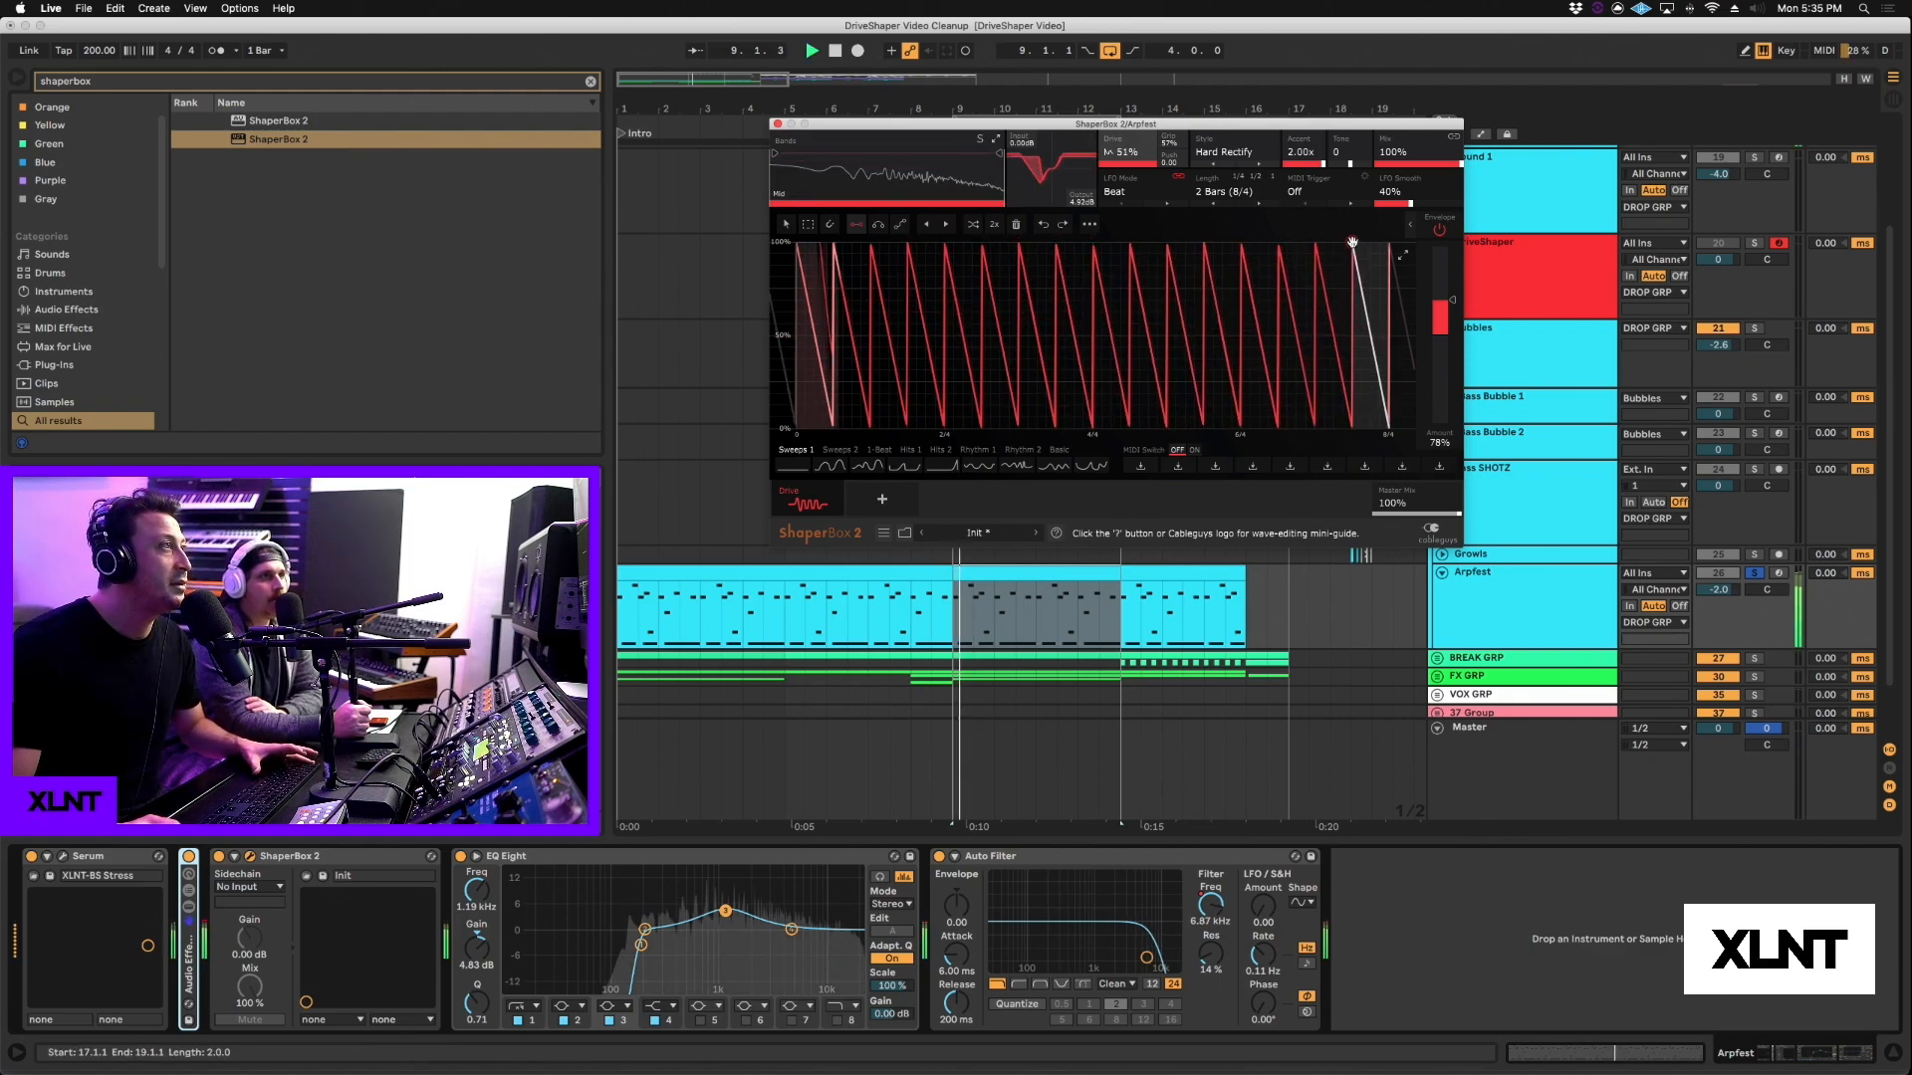
Step: Compare the looped sawtooth with the envelope follower off and on while varying the input level, and lower that level to about -2.28 dB
left_click(1439, 230)
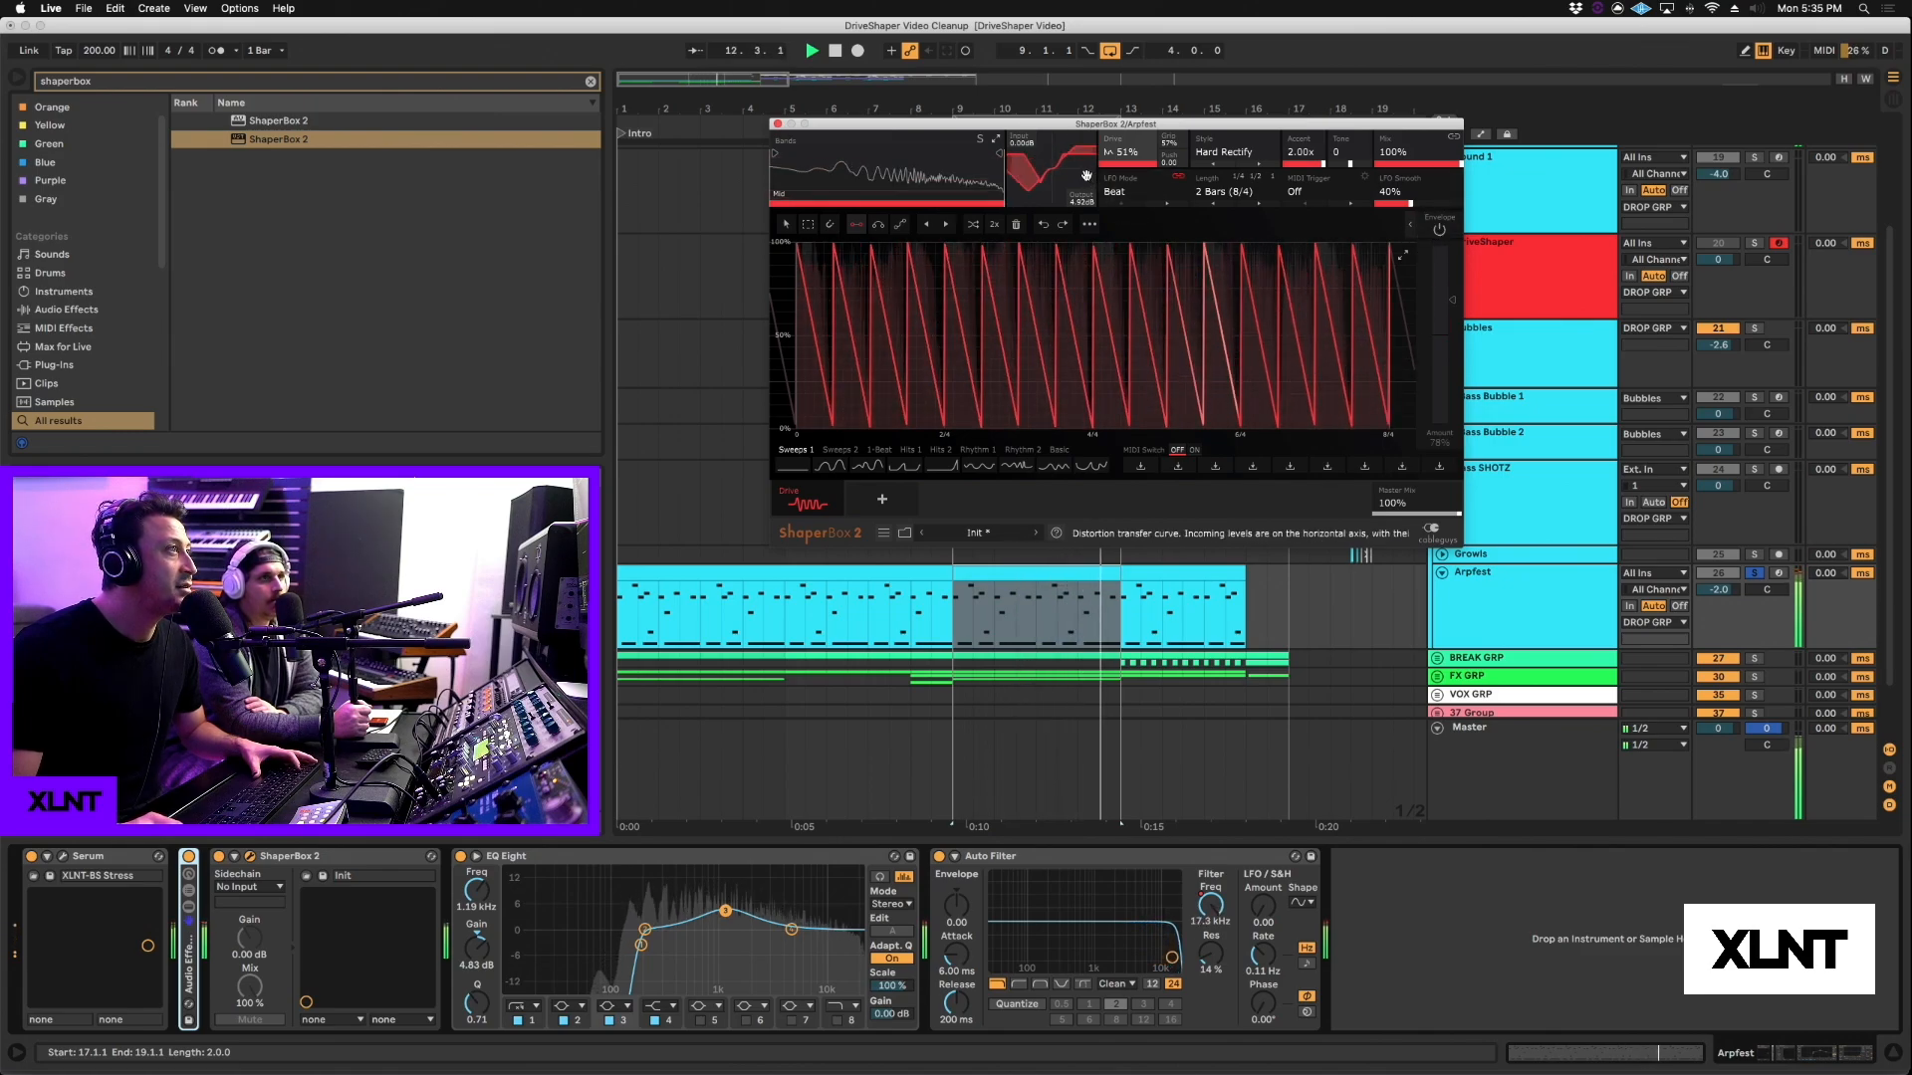
mouse_move(1023, 142)
left_mouse_down()
mouse_move(1023, 91)
mouse_move(1022, 114)
left_mouse_up()
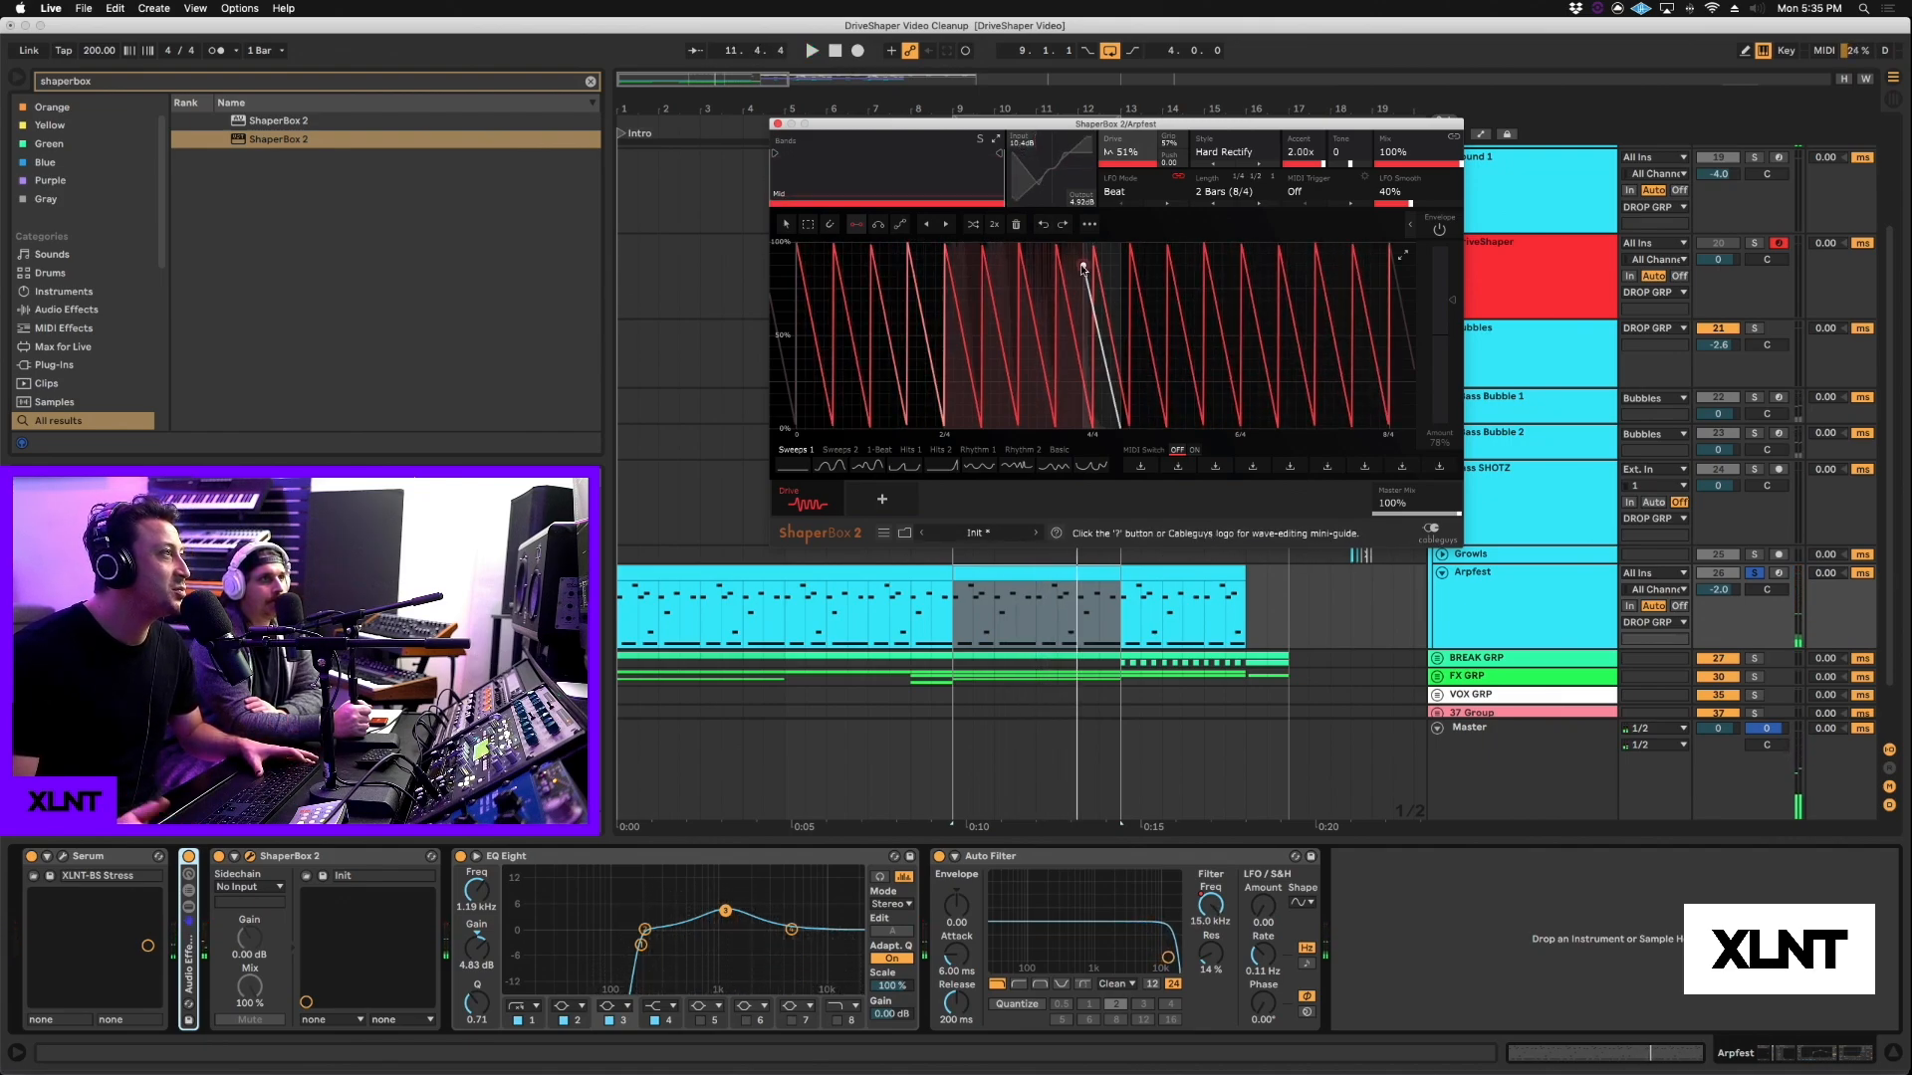
left_click(1440, 229)
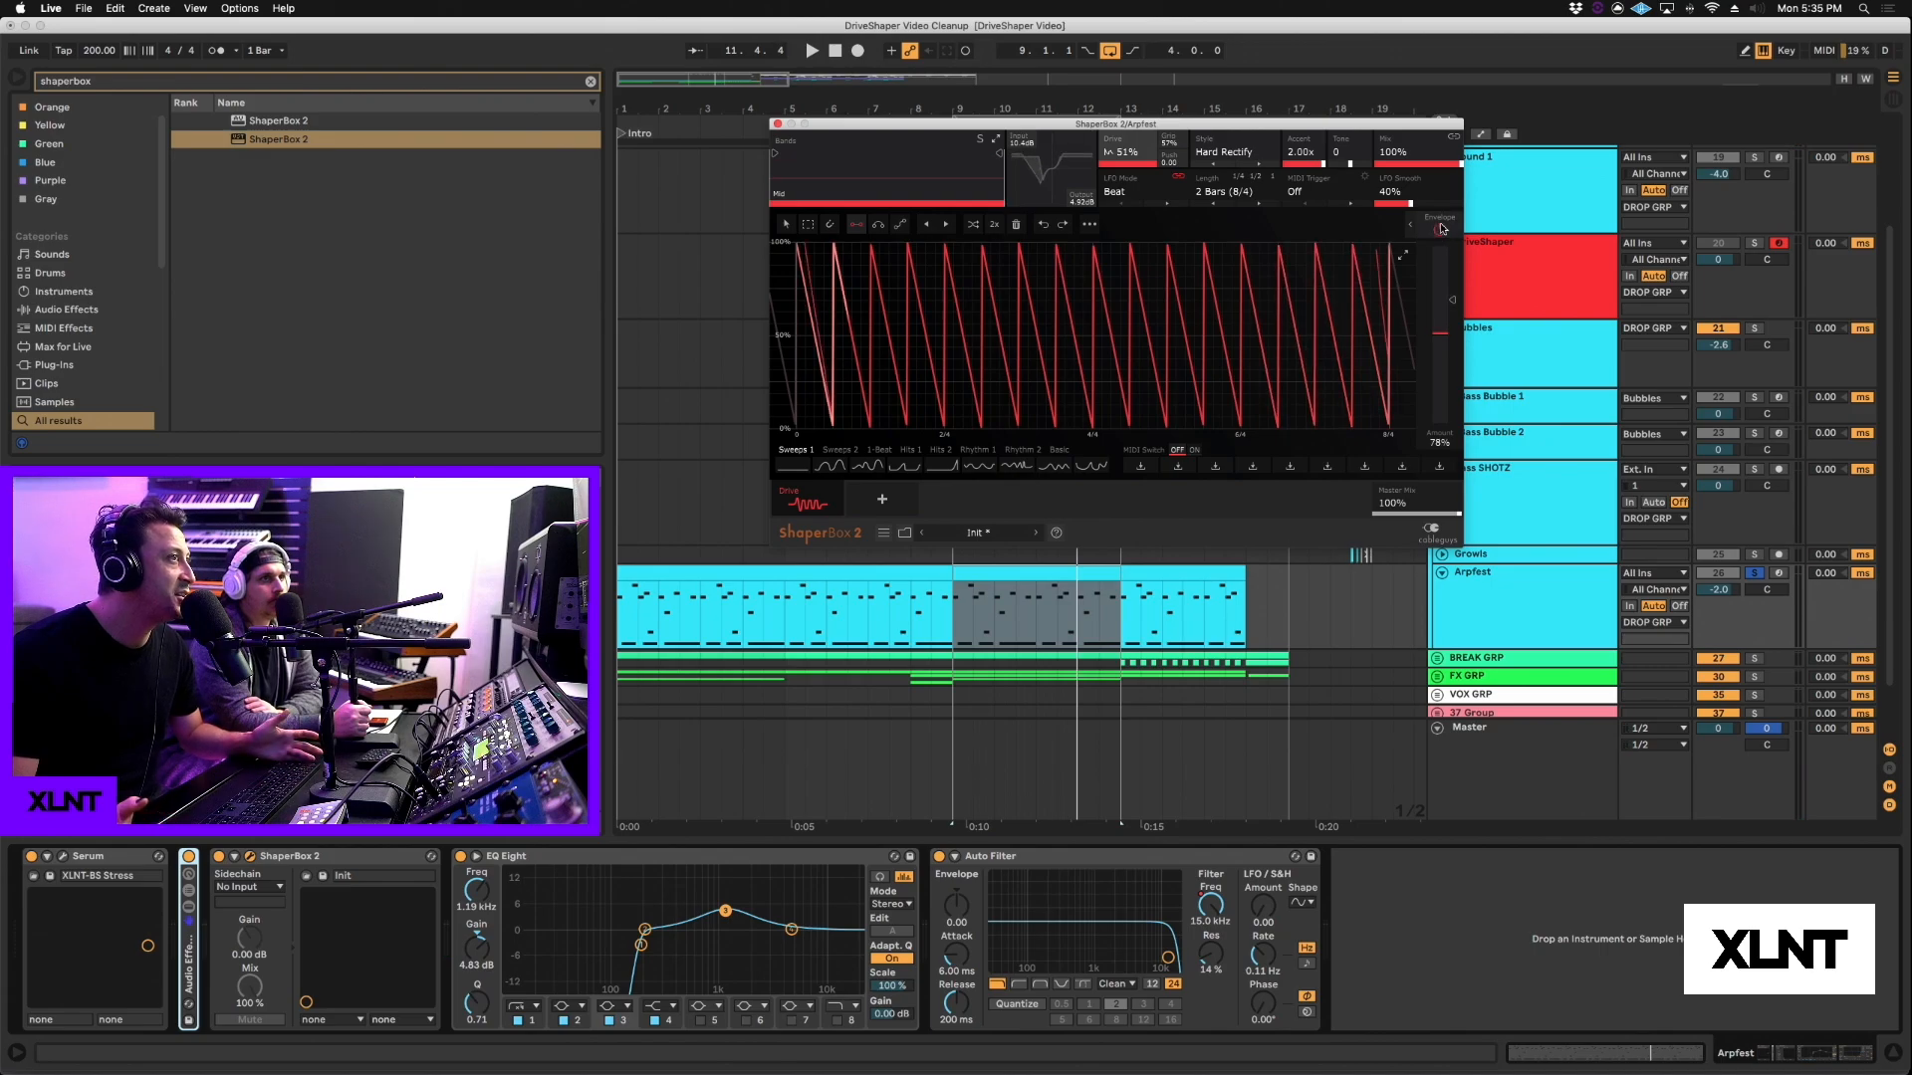
key("space")
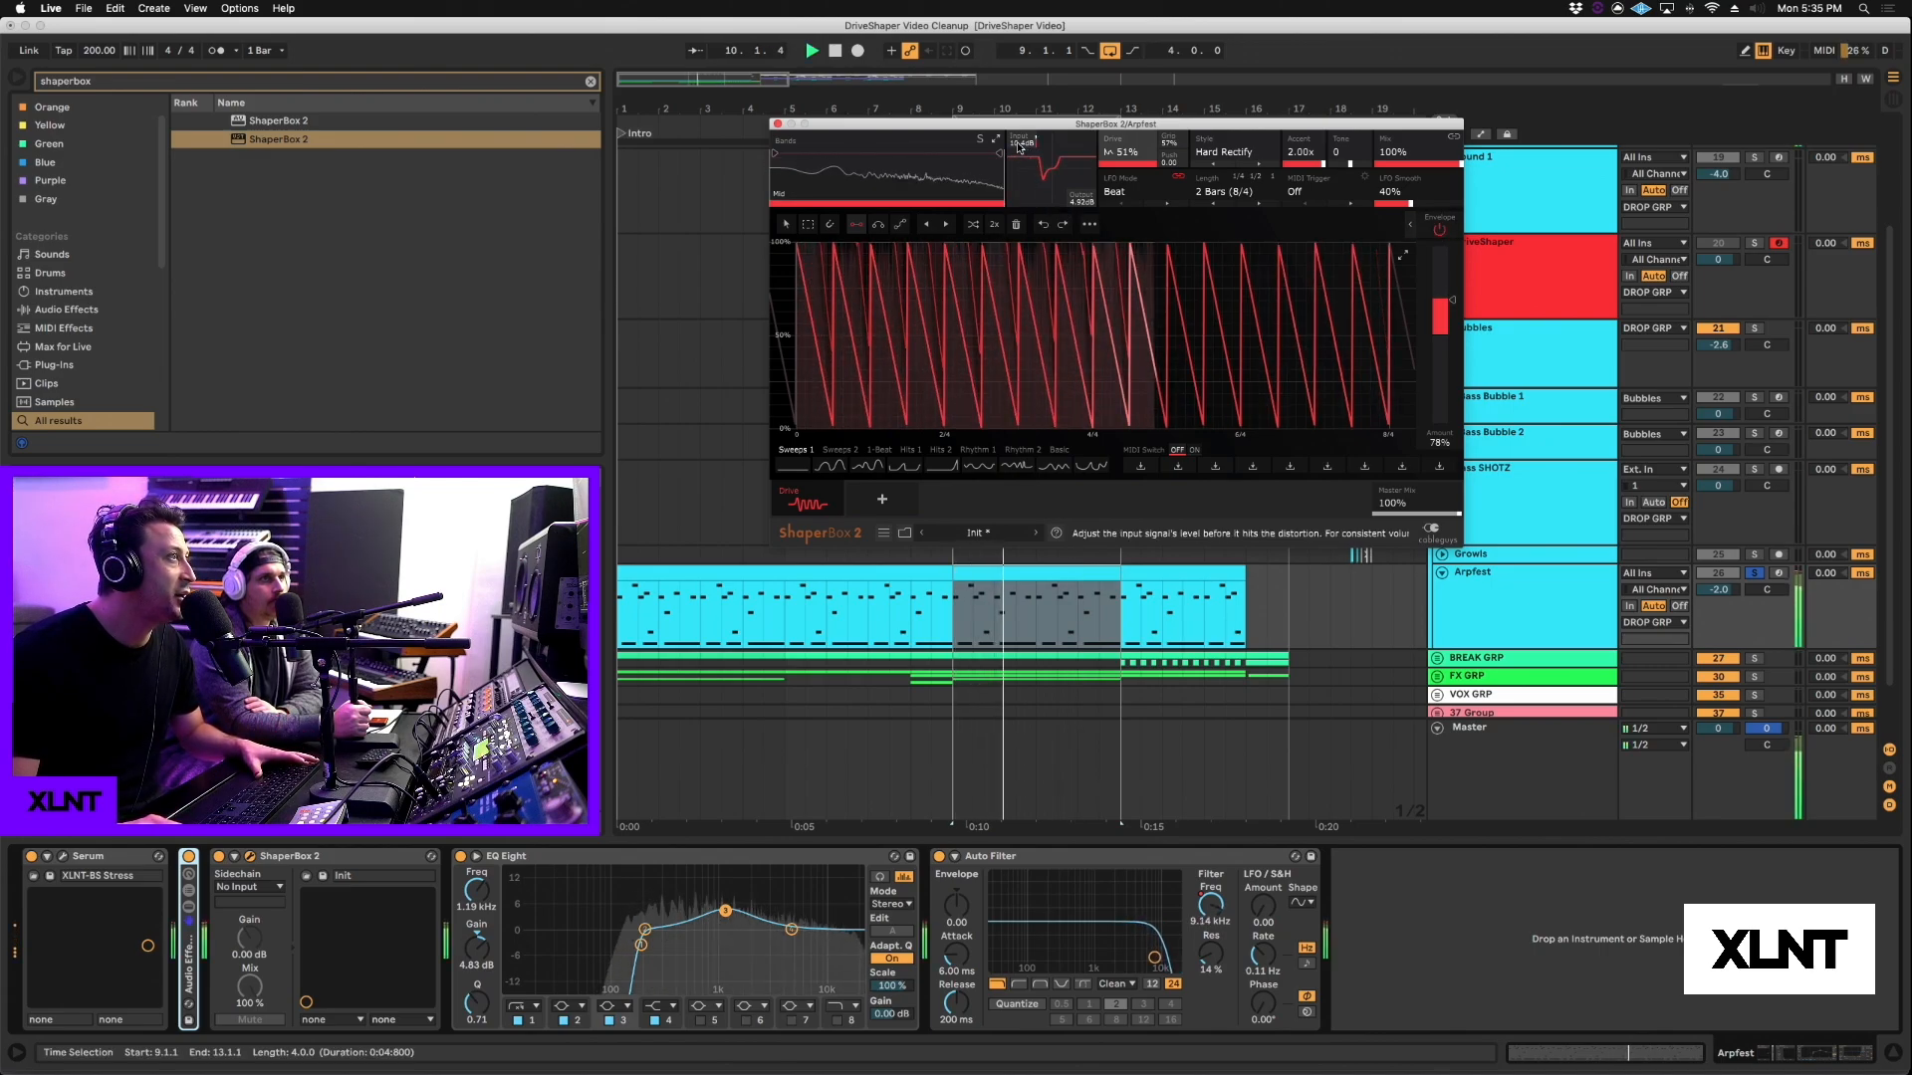
left_click_drag(1018, 146, 1018, 192)
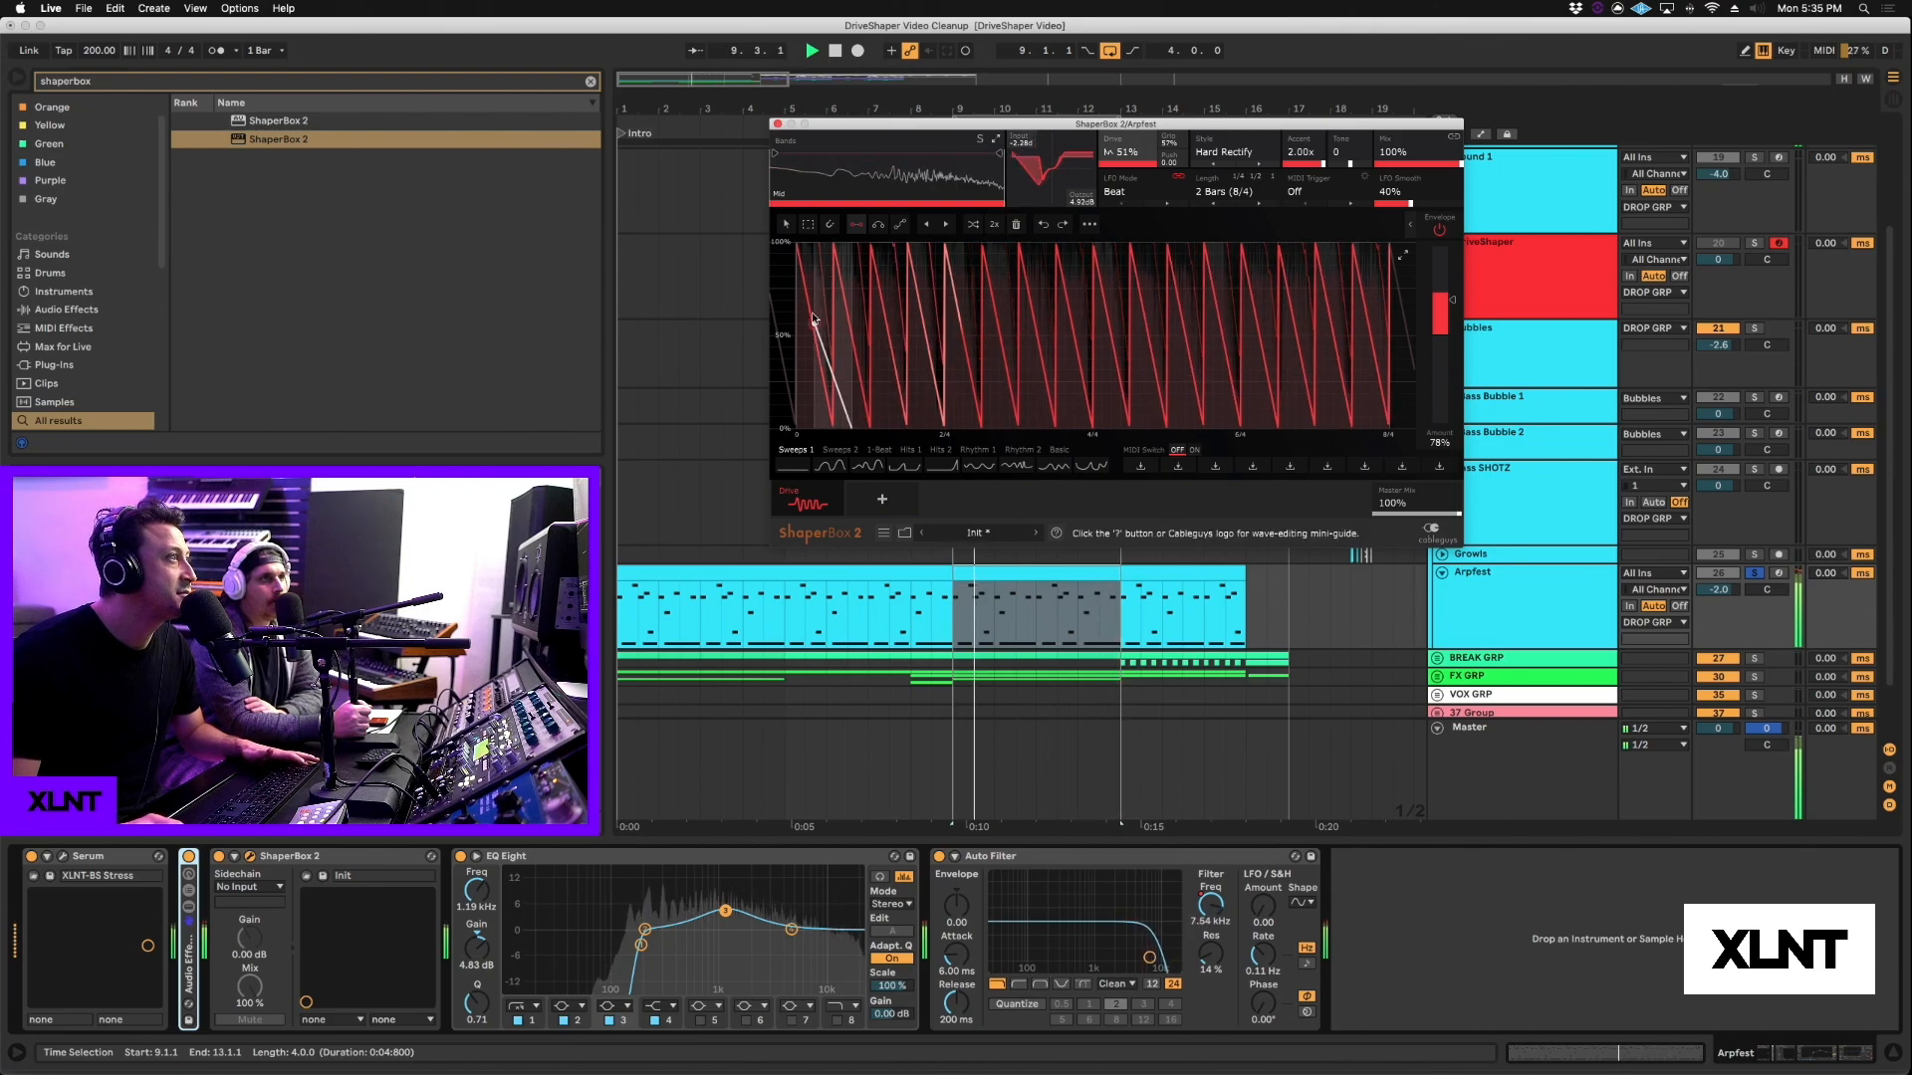
key("space")
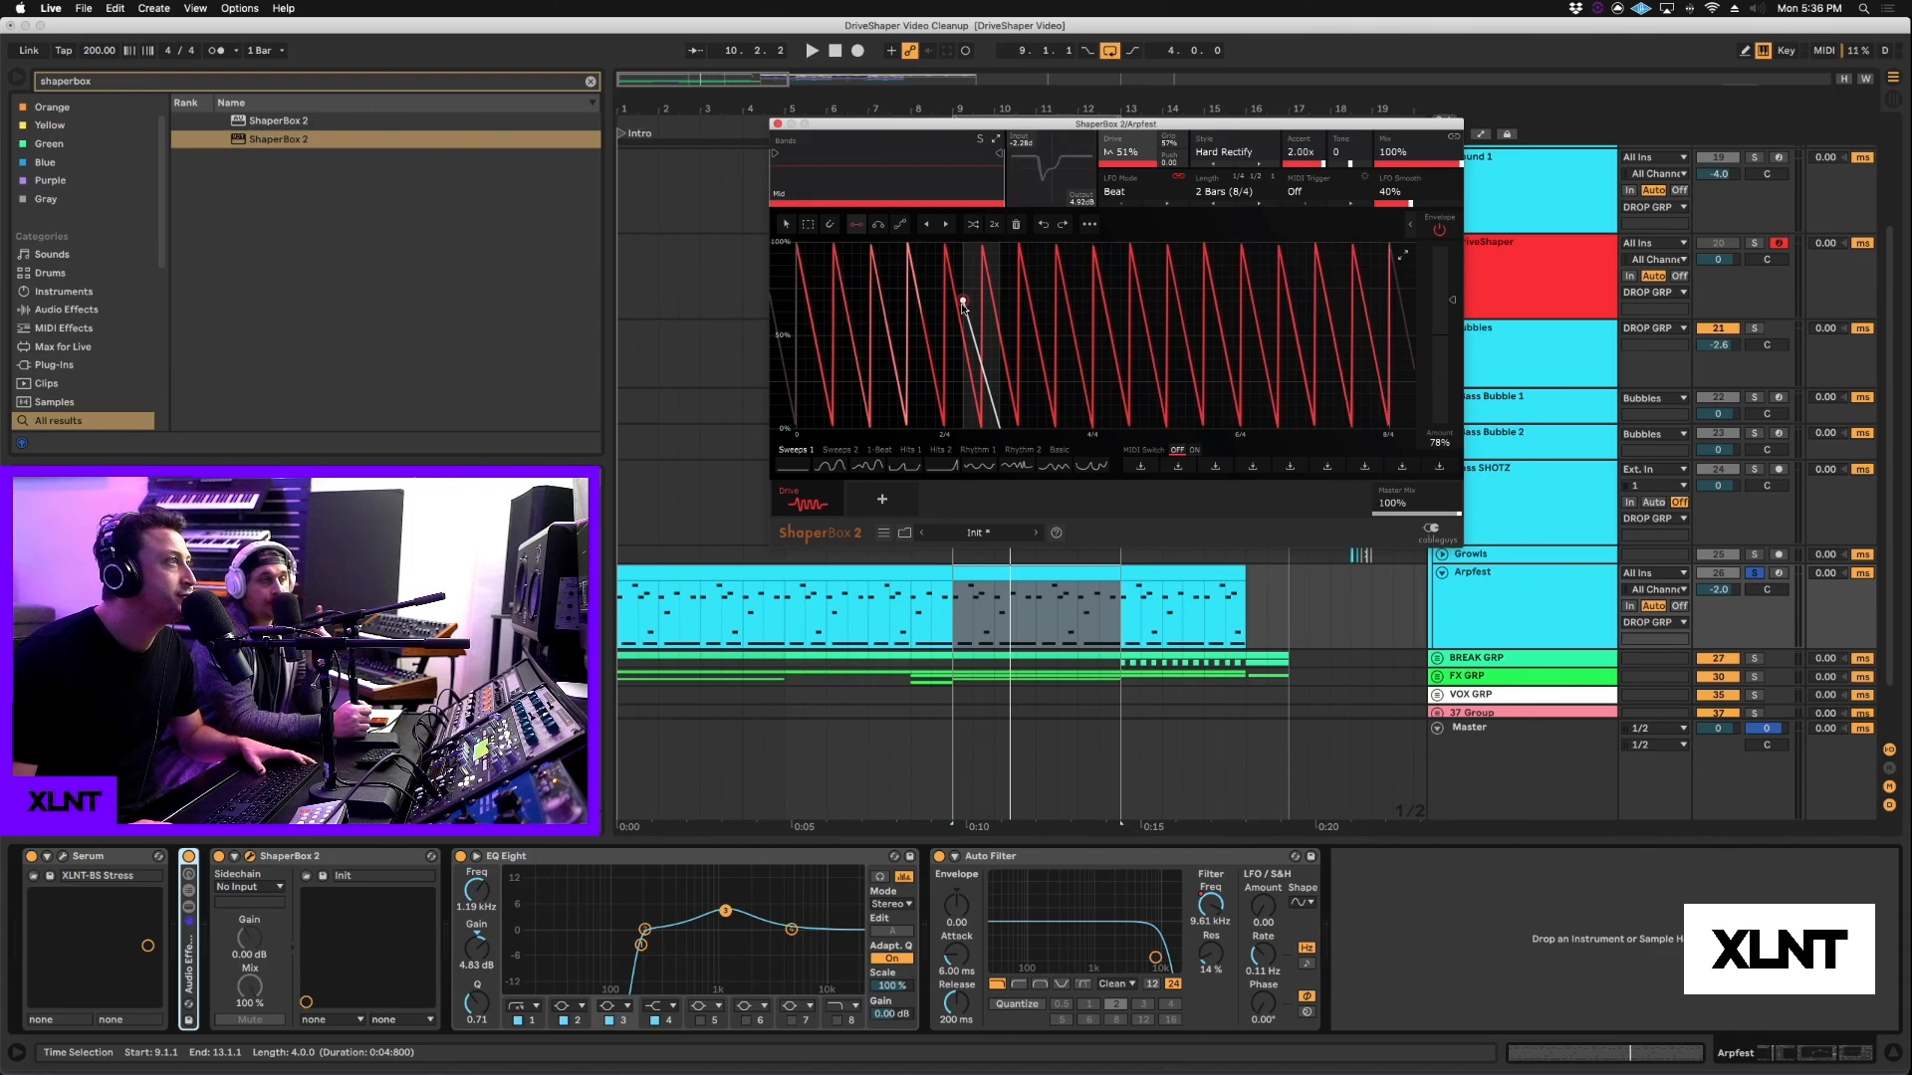
Step: Undo the sawtooth drawing edits back to the first cycles, and redo them up to the last cycle of the Drive wave
left_click(1046, 225)
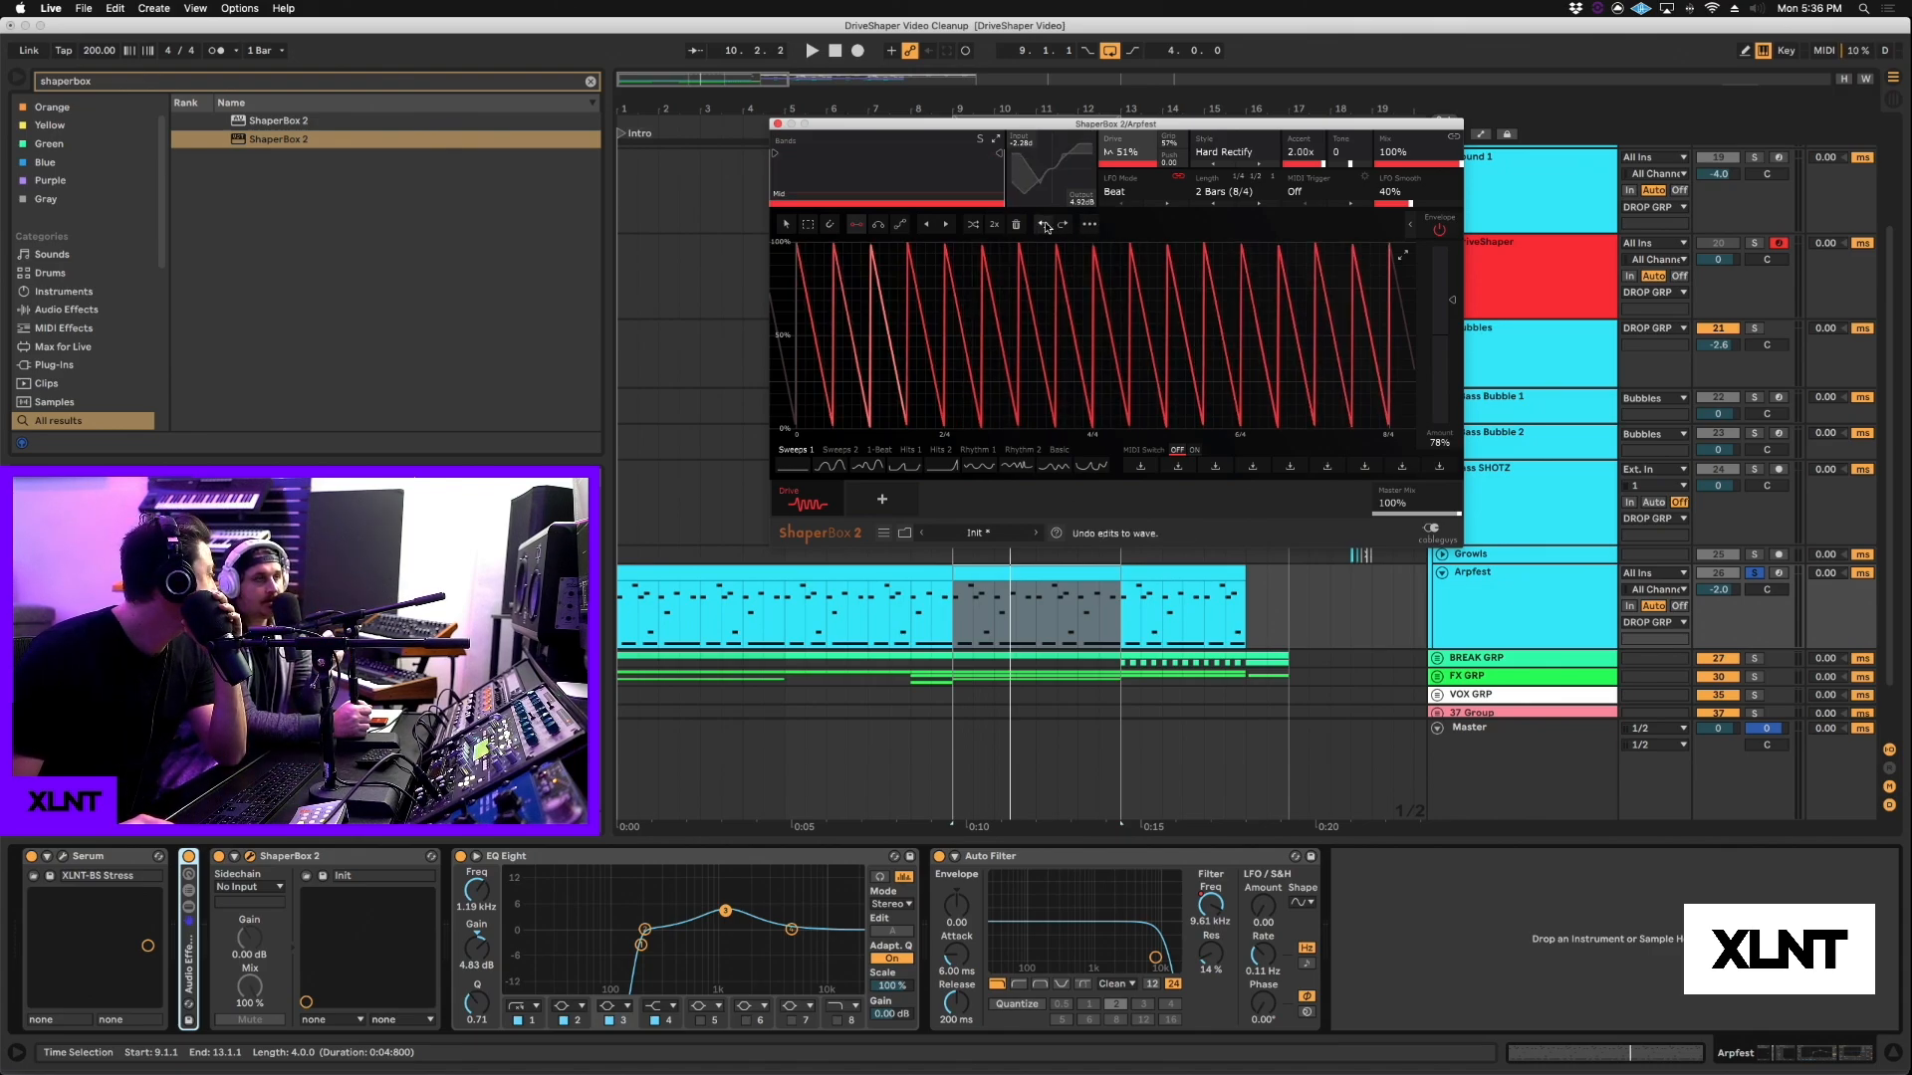
left_click(1056, 347)
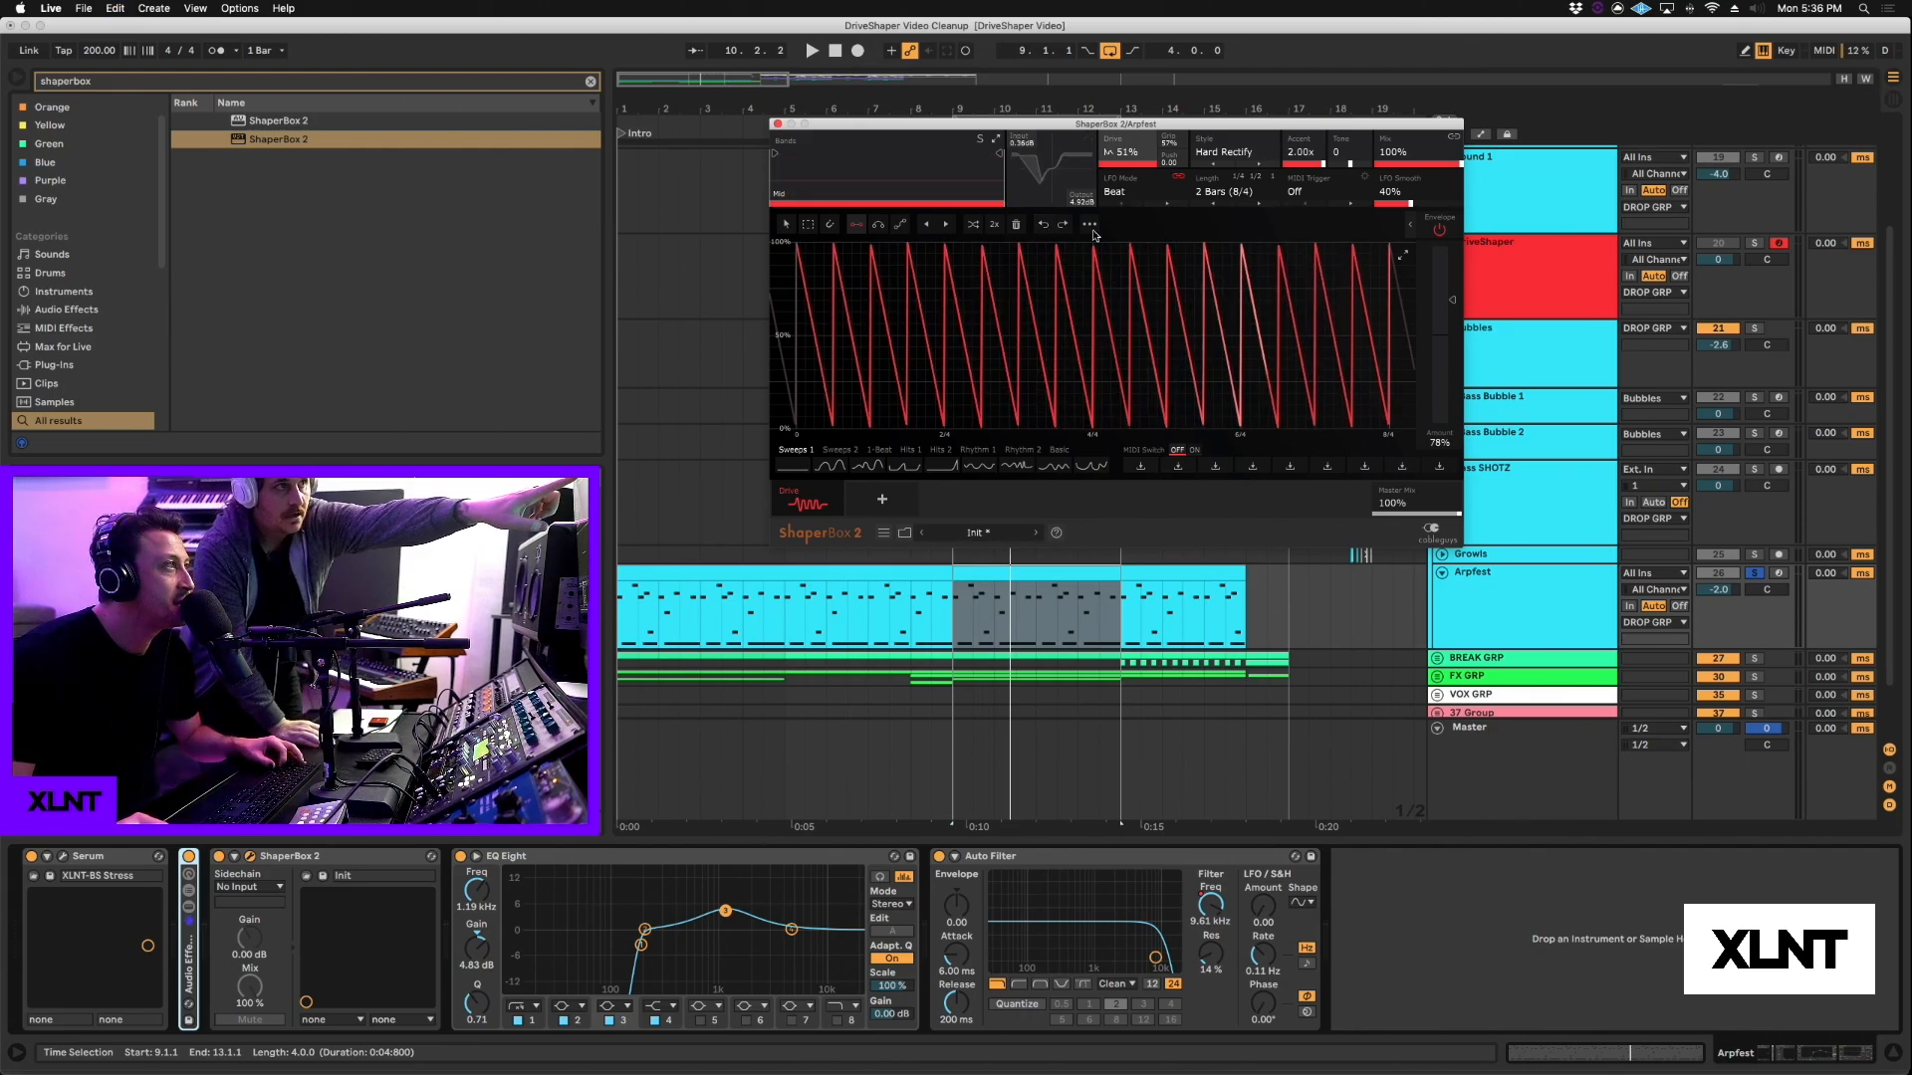
left_click(1041, 225)
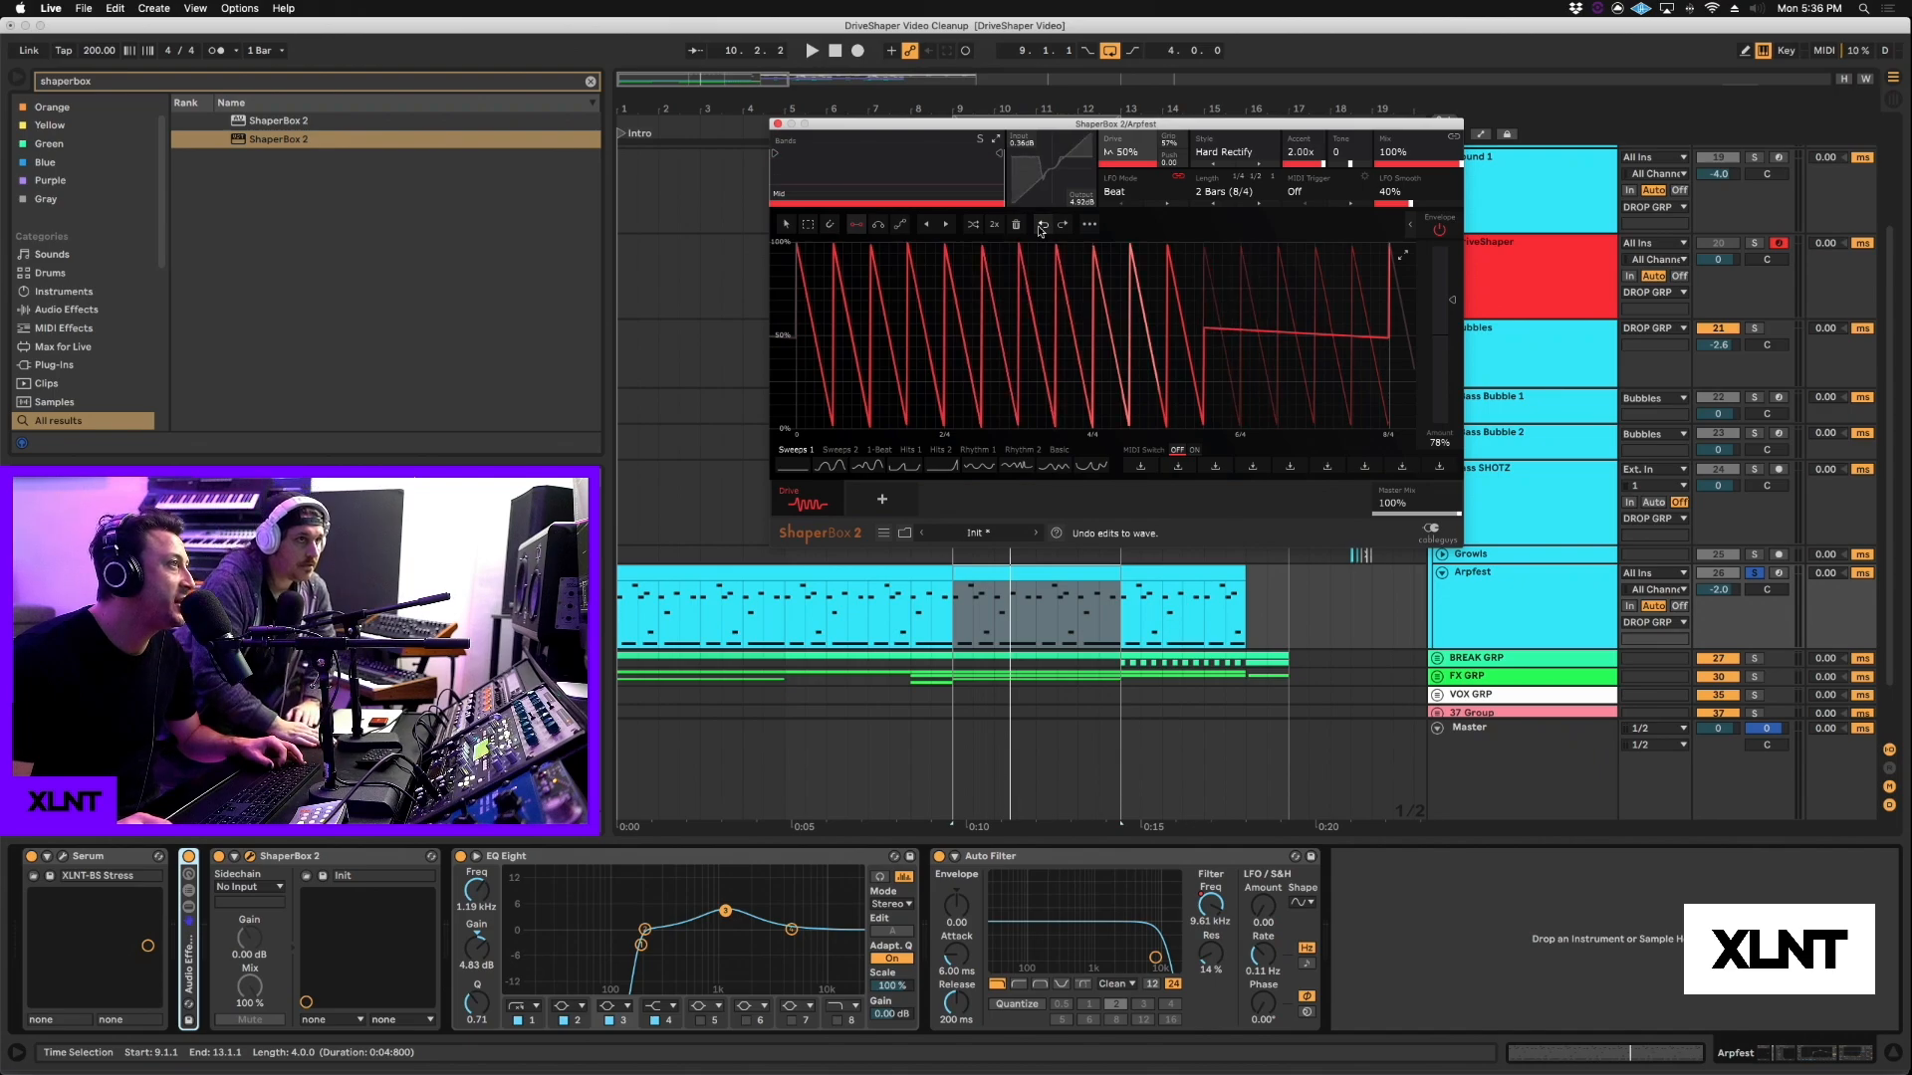
left_click(1042, 225)
left_click(1041, 225)
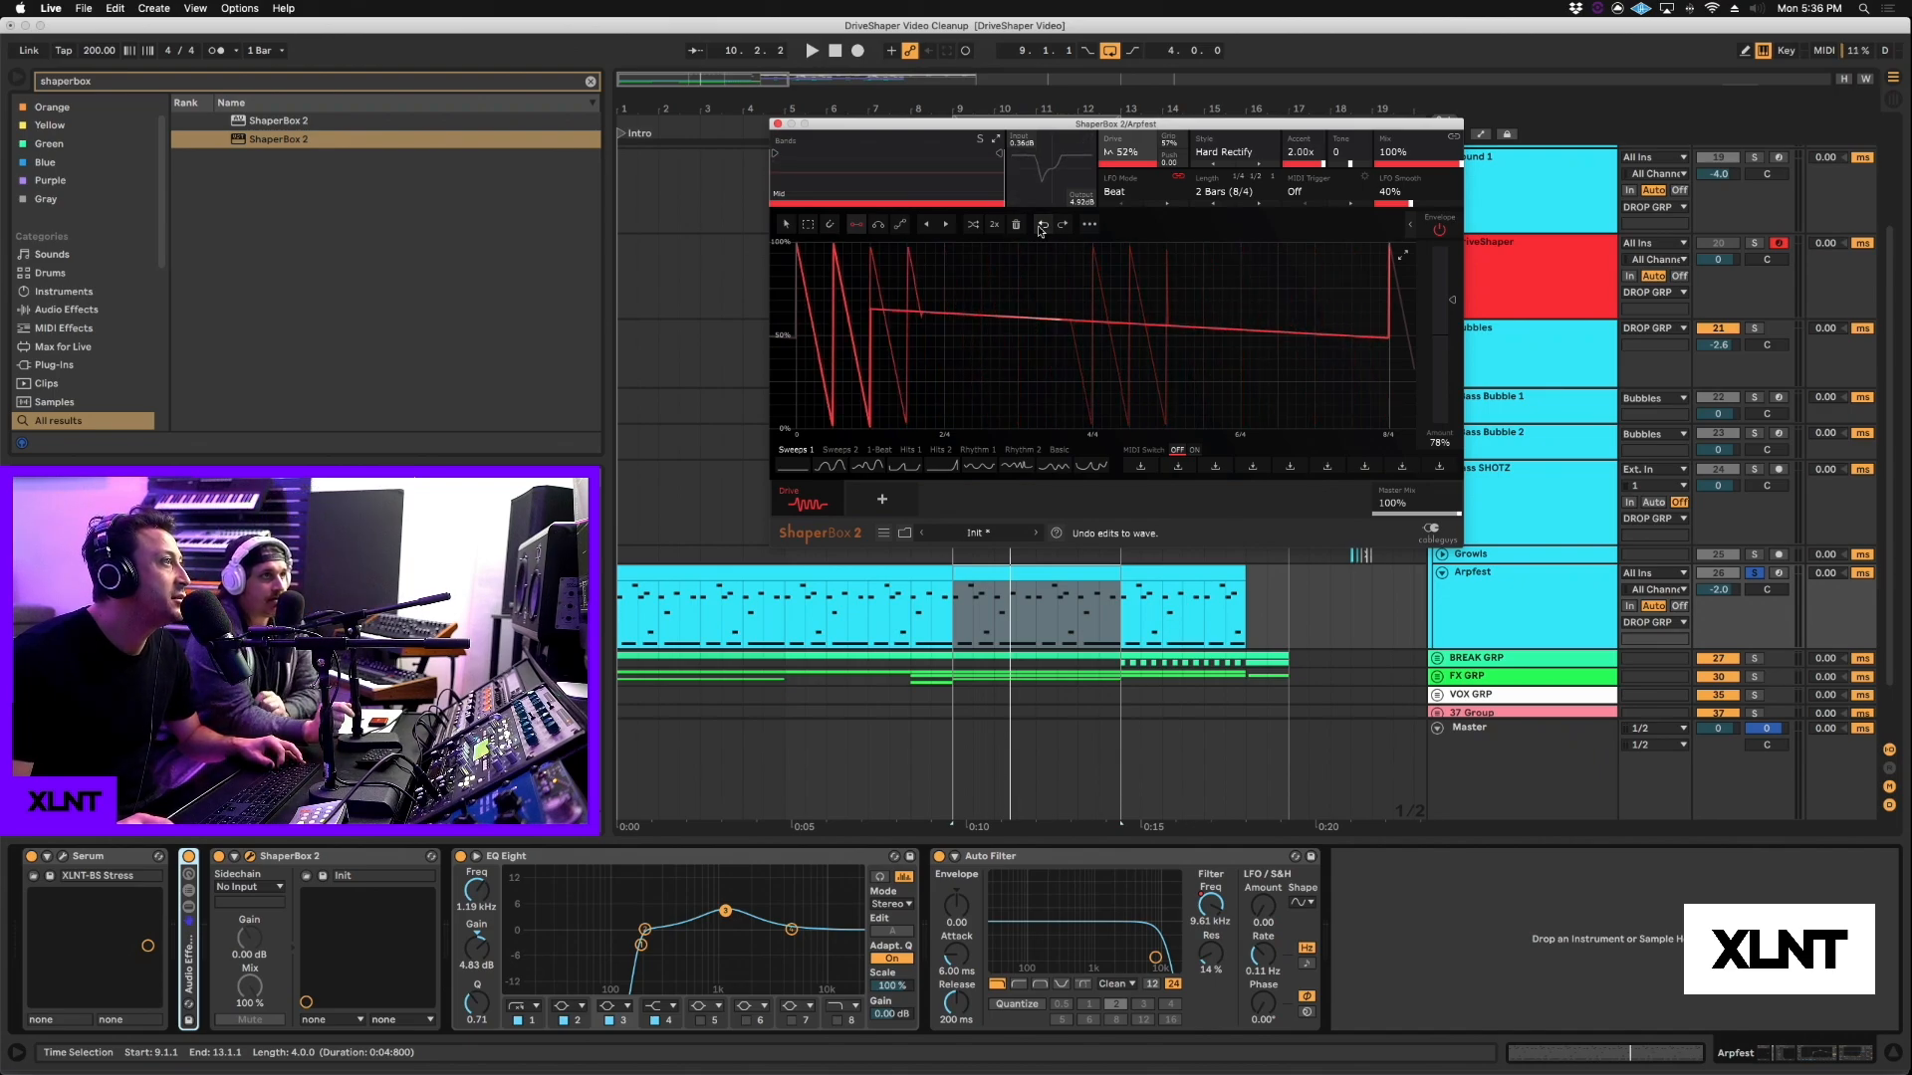
left_click(1042, 227)
left_click(1062, 225)
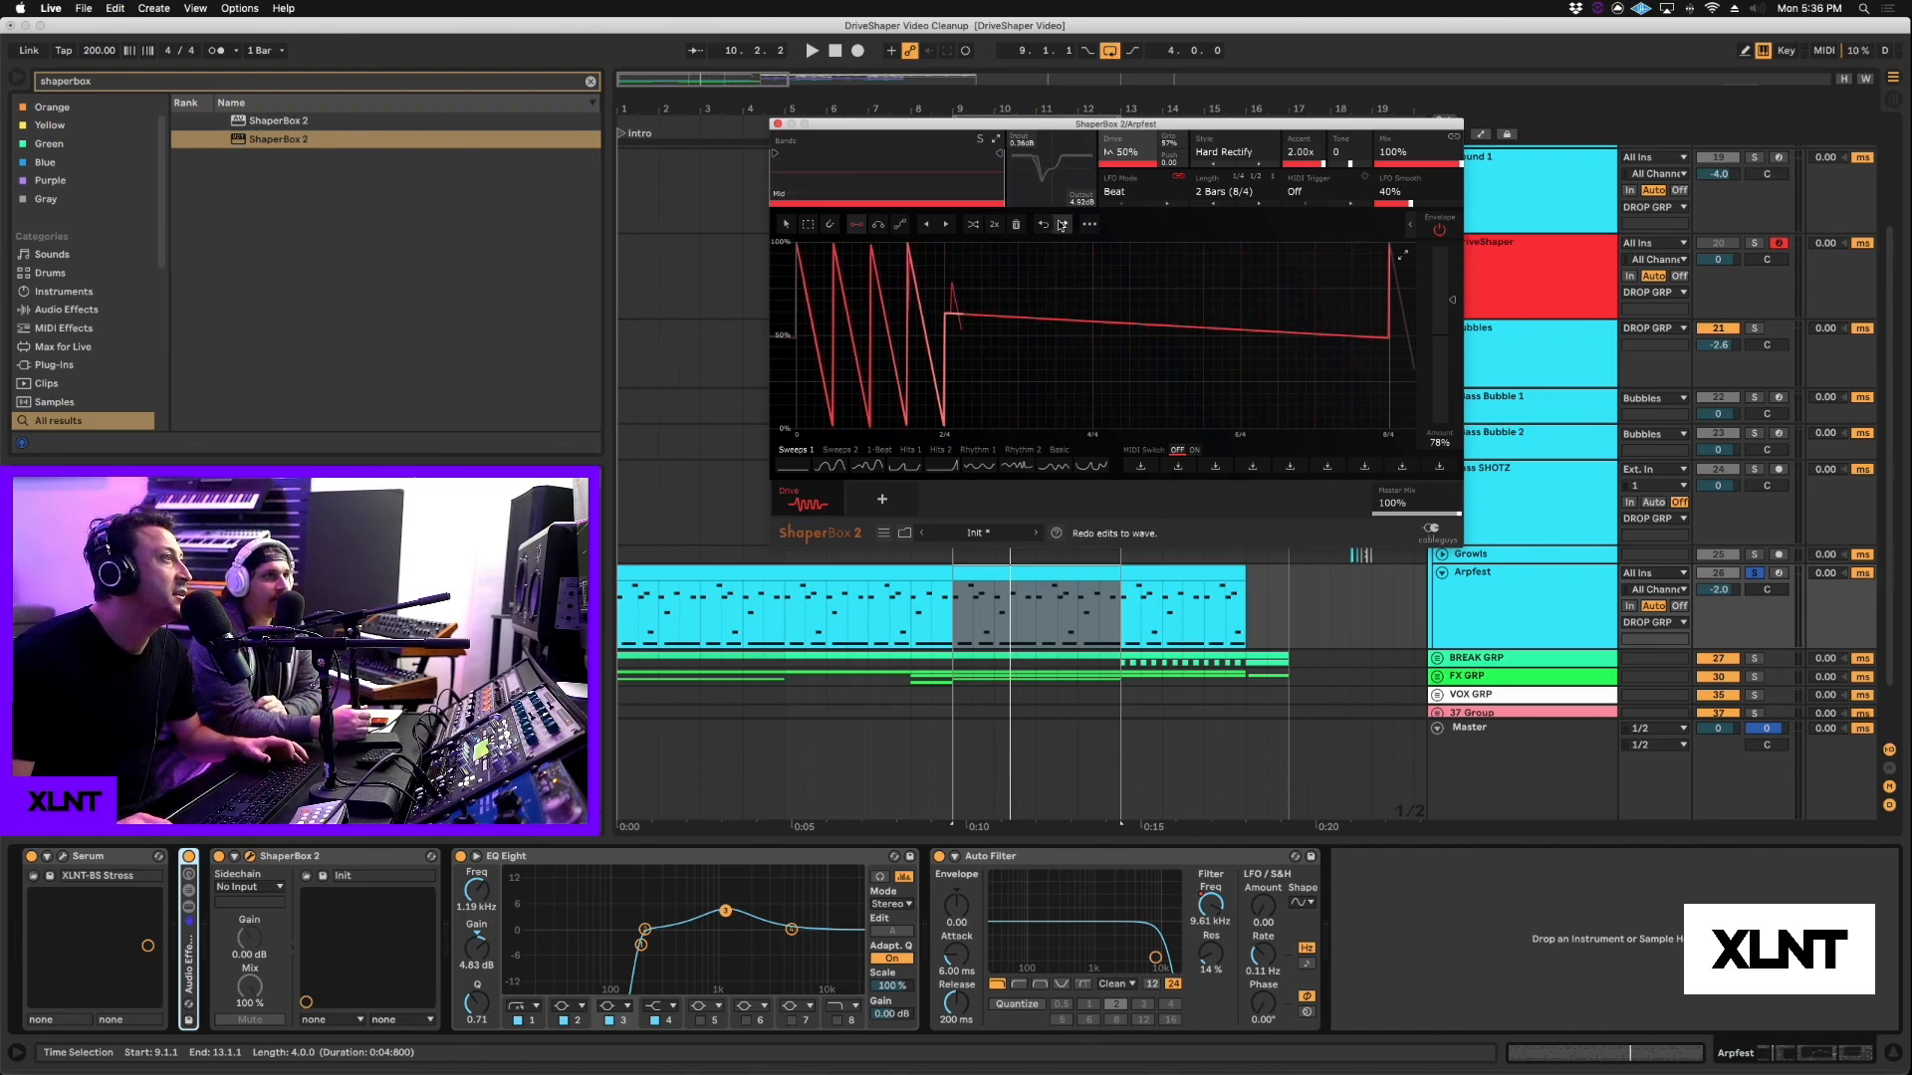
left_click(1061, 225)
left_click(1062, 225)
left_click(1062, 225)
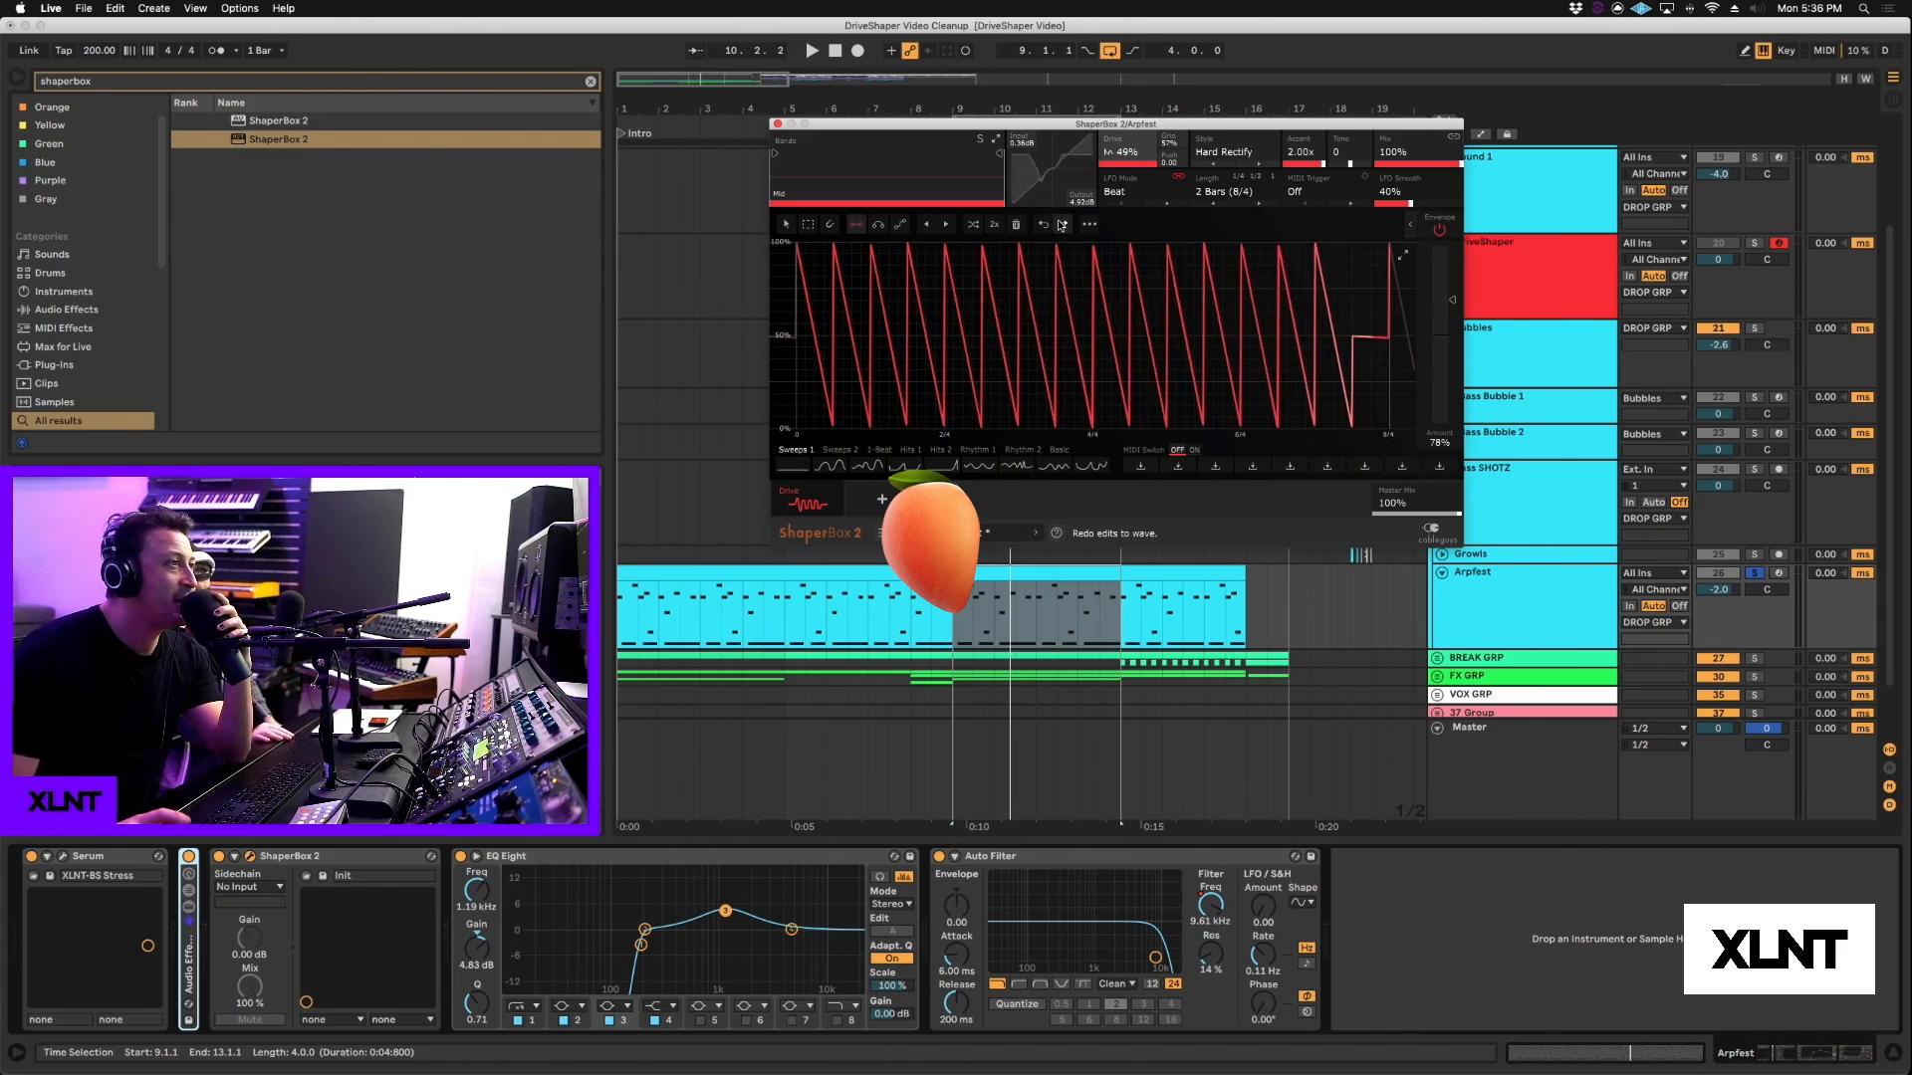
Step: Split Arpfest's Drive into three bands, with the low split at about 265 Hz and the high split at about 2.73 kHz
left_click_drag(1040, 127, 1194, 141)
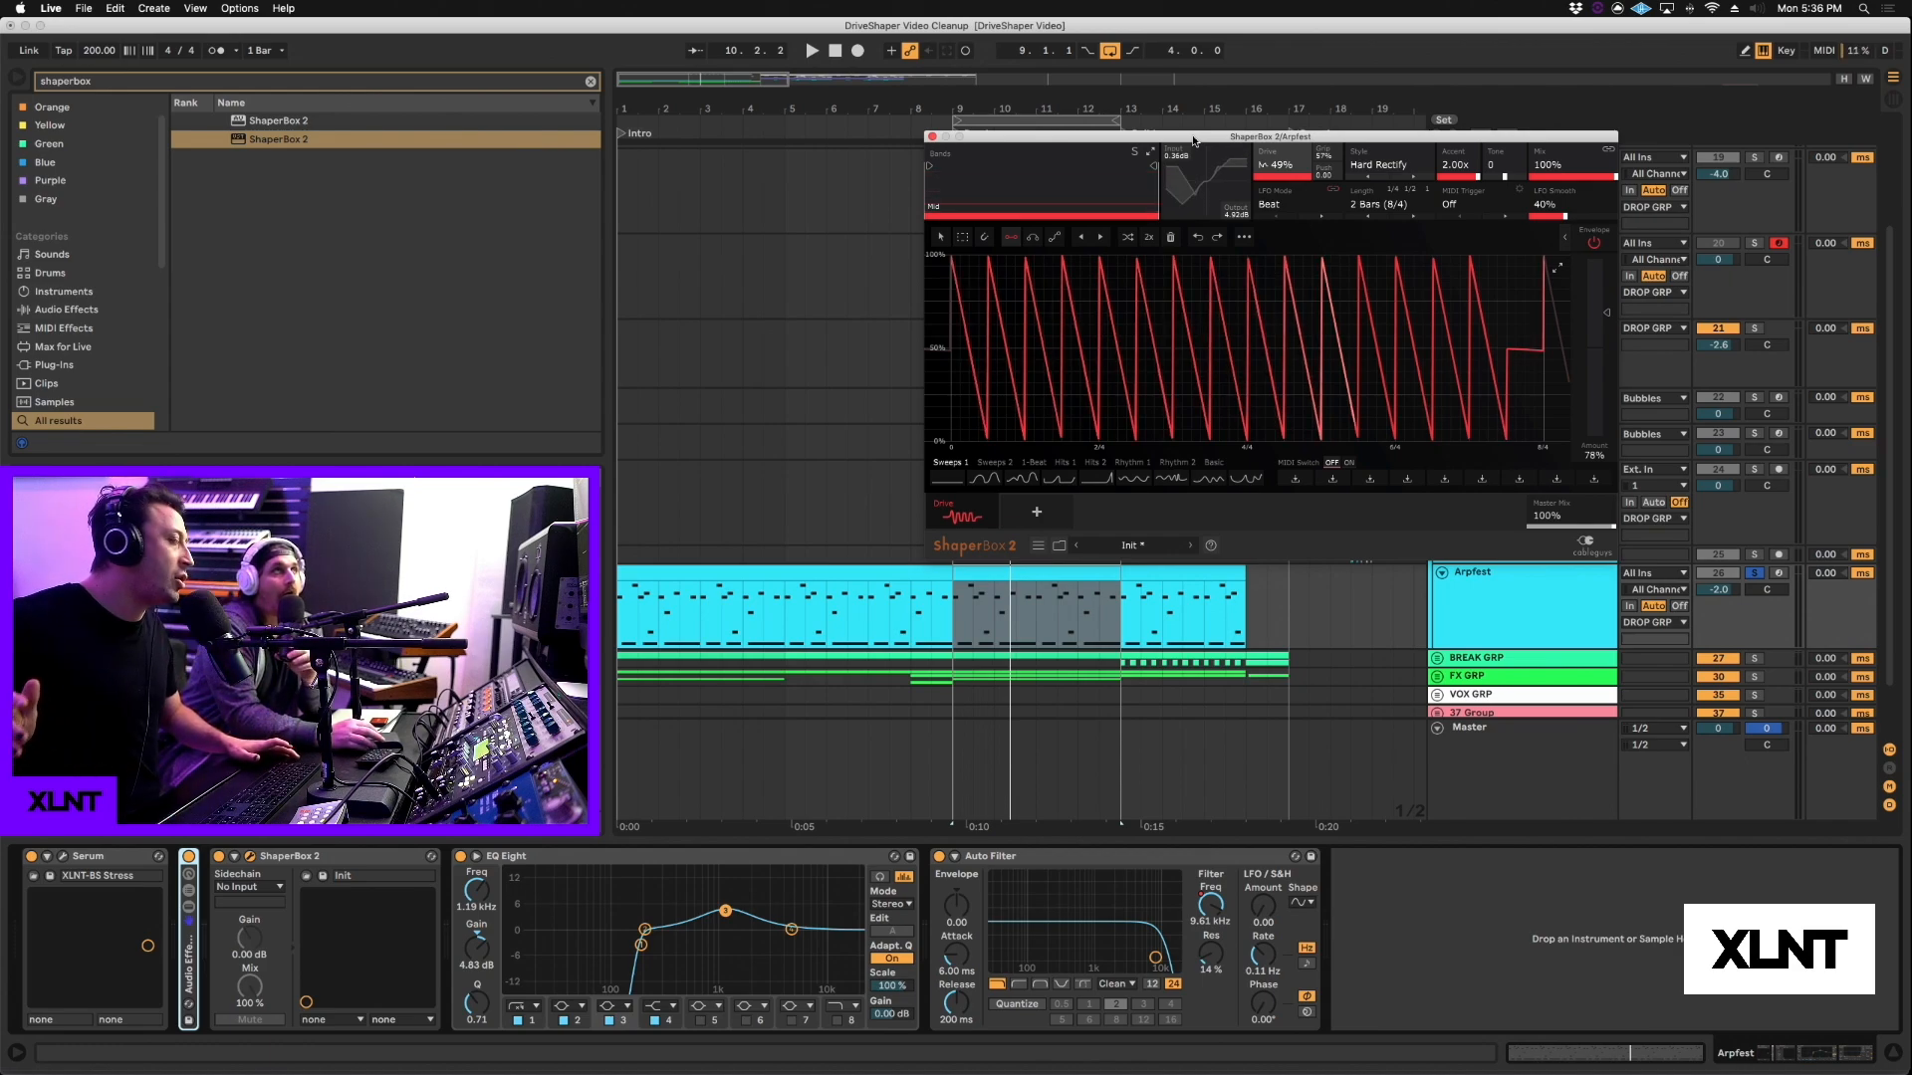
left_click_drag(1194, 141, 1193, 133)
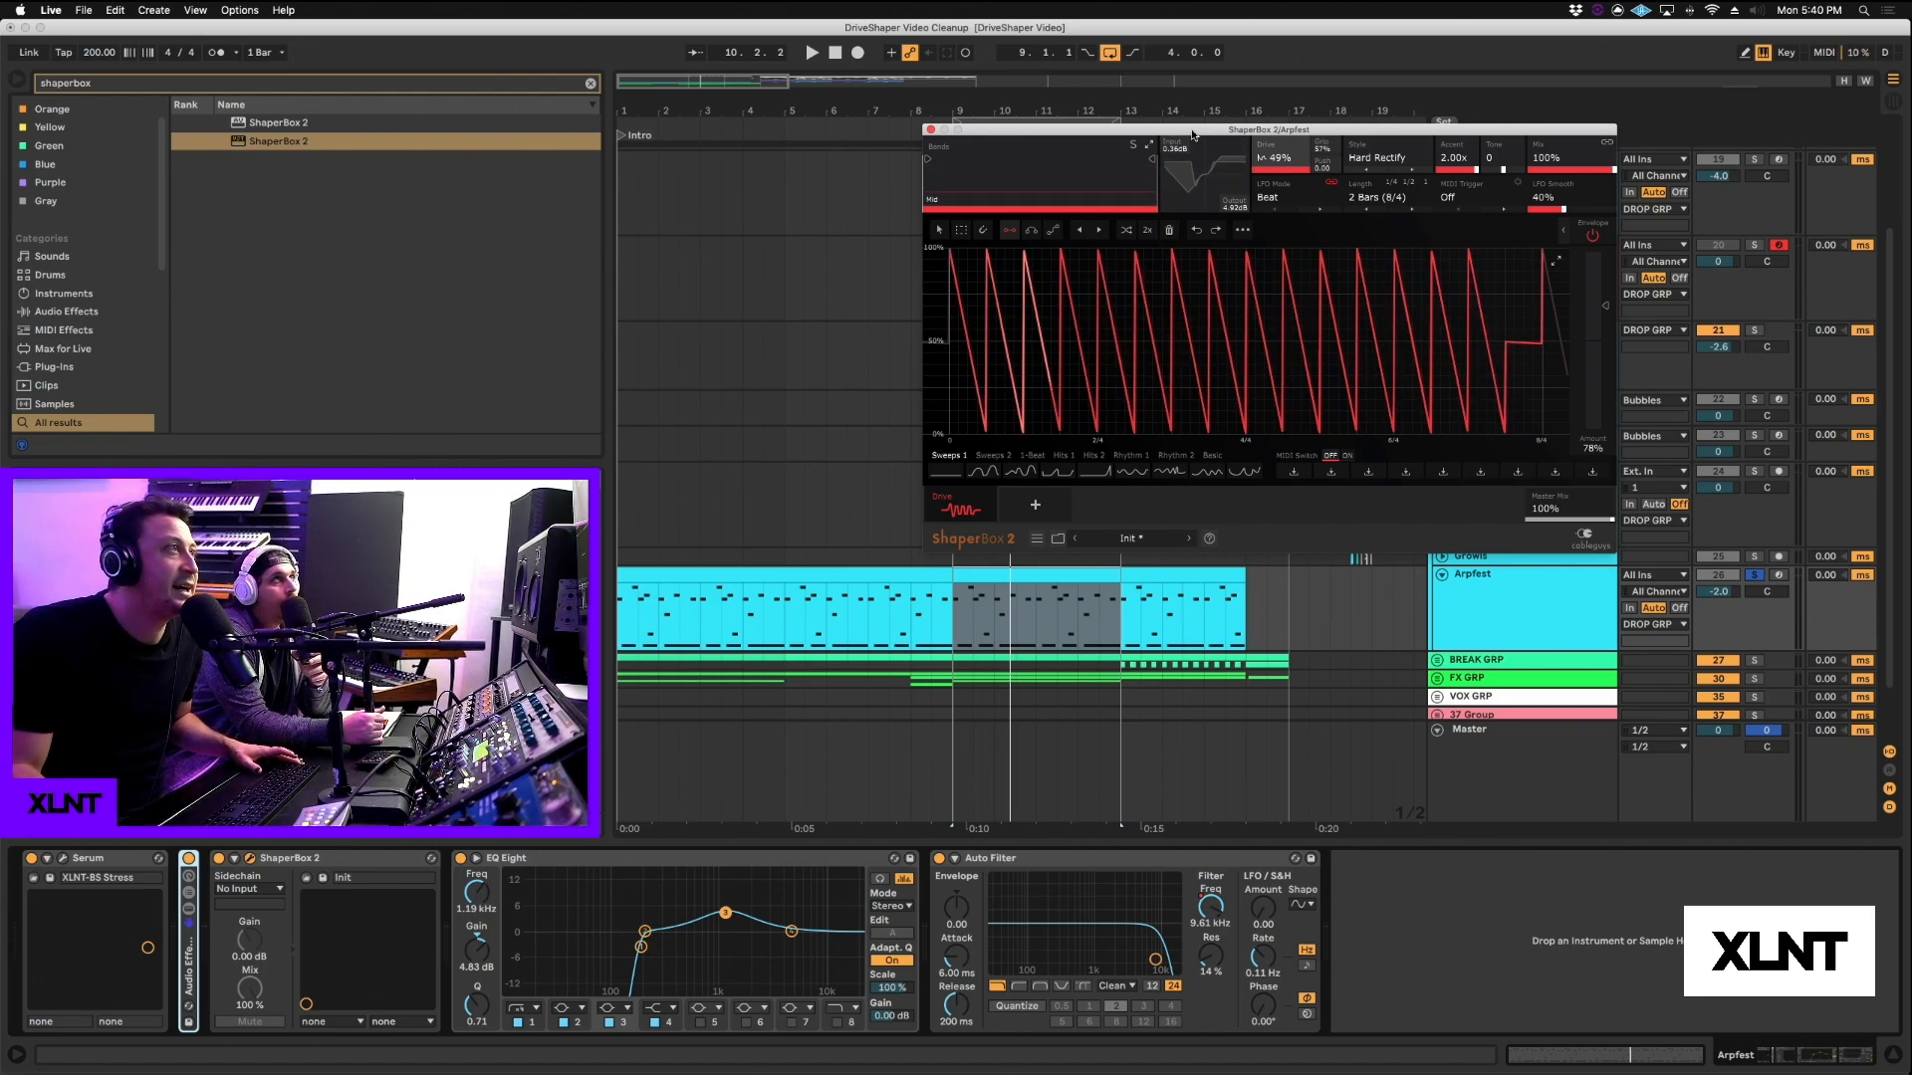
mouse_move(1195, 133)
left_mouse_down()
mouse_move(1220, 125)
mouse_move(1177, 141)
mouse_move(1239, 149)
mouse_move(1199, 142)
left_mouse_up()
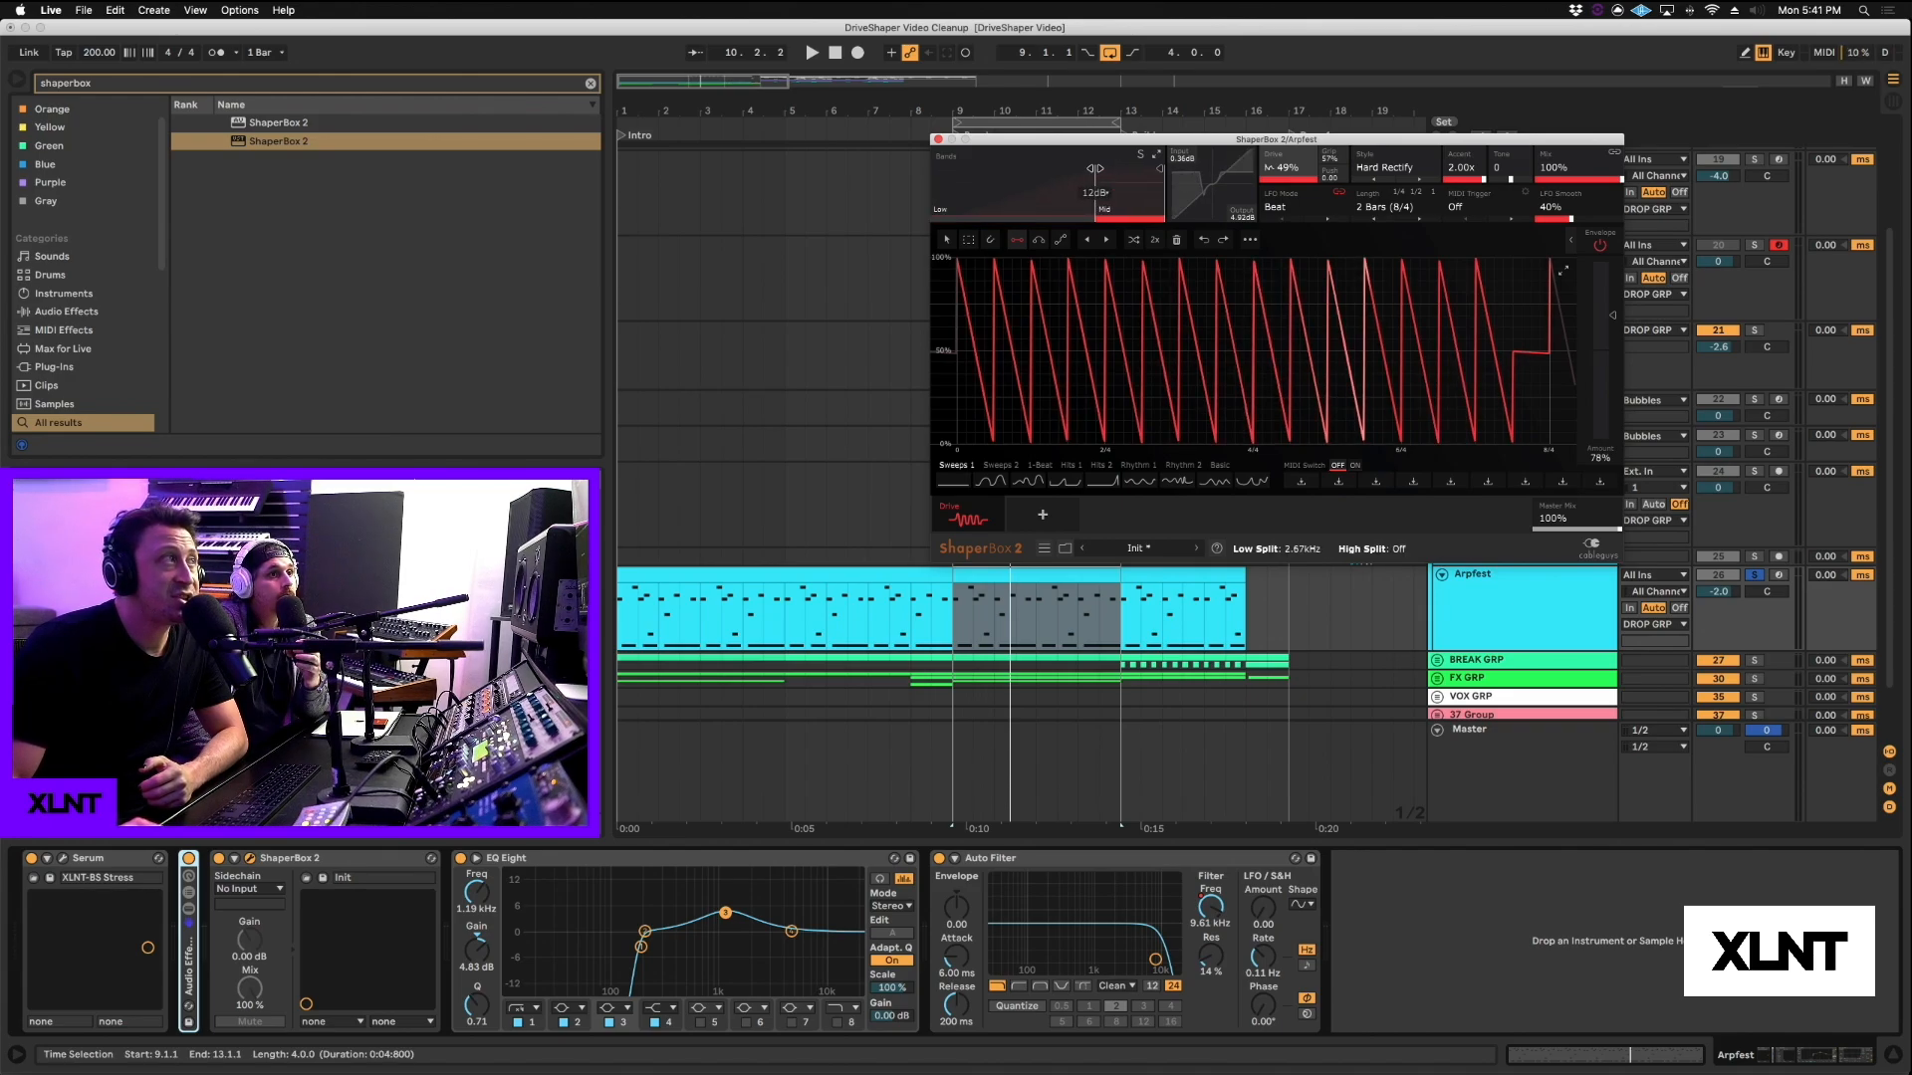
left_click_drag(936, 170, 1083, 195)
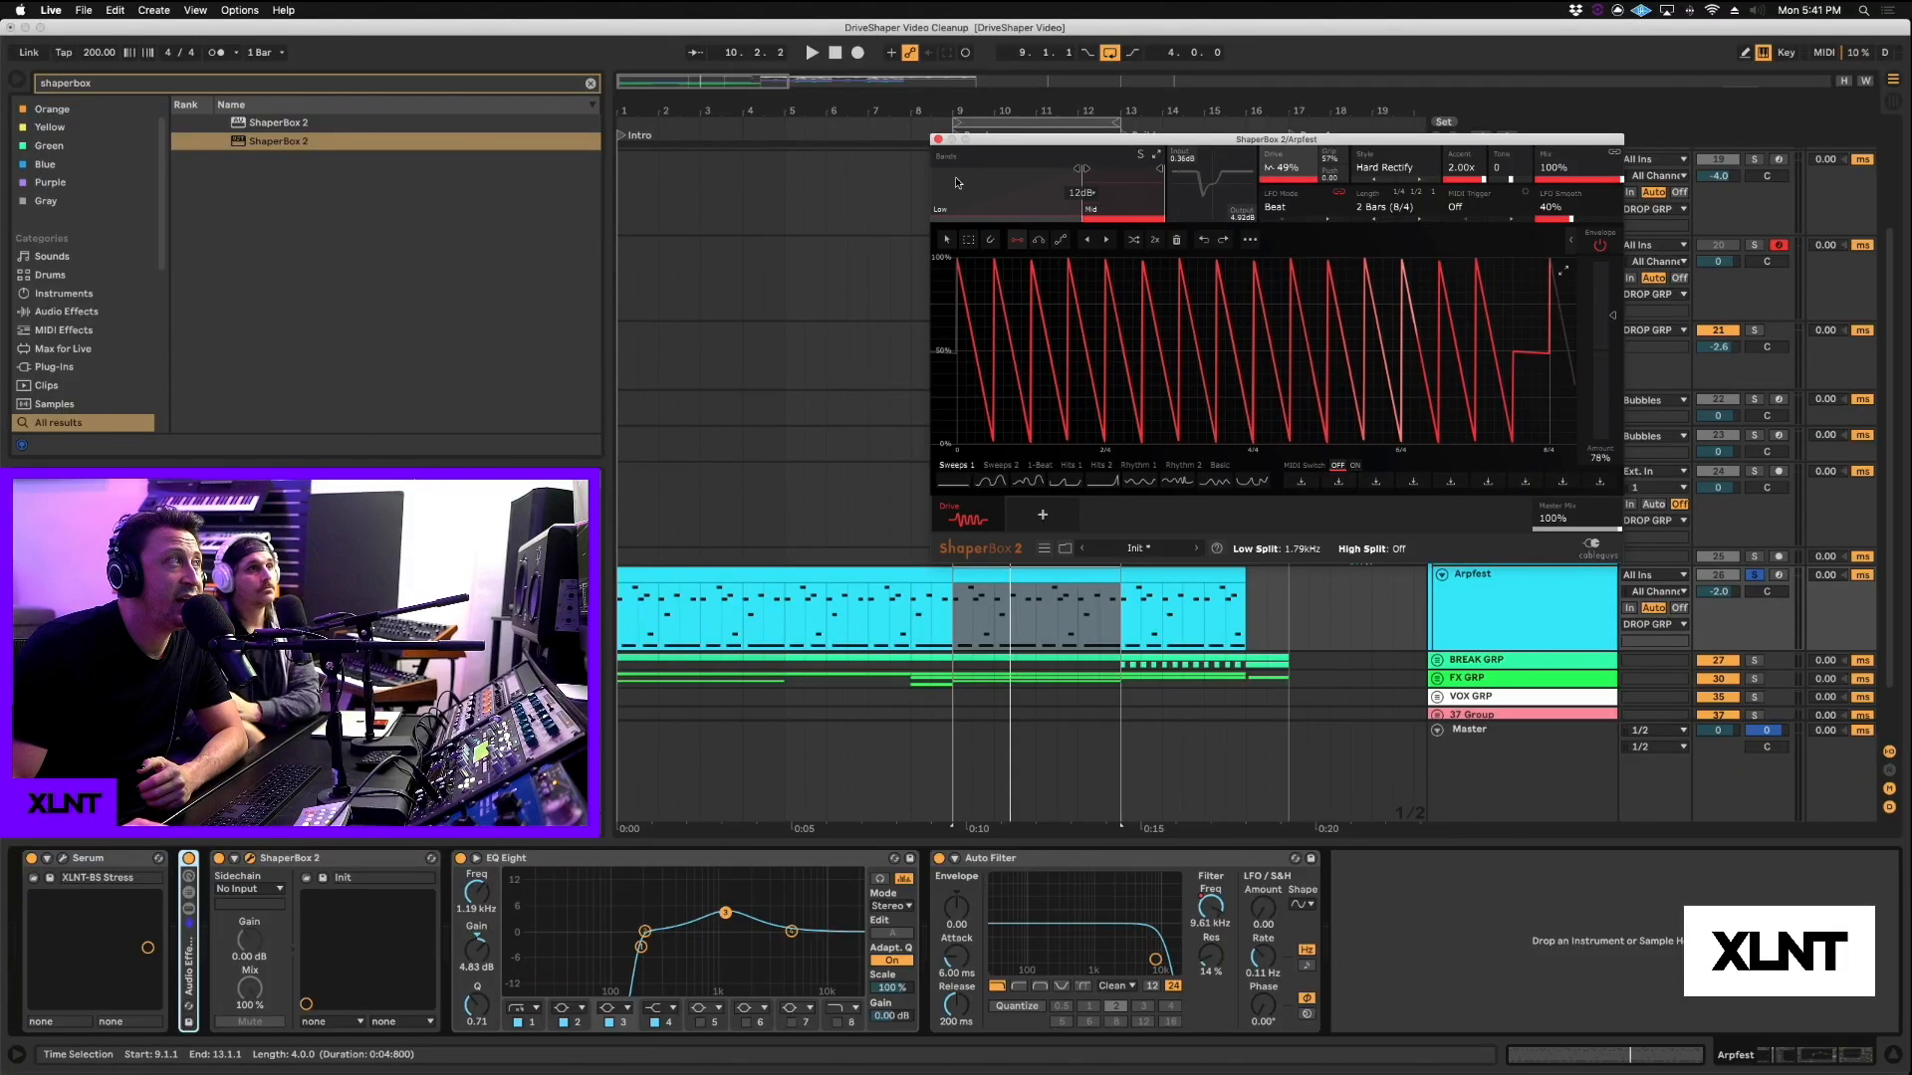
left_click_drag(1079, 184, 959, 209)
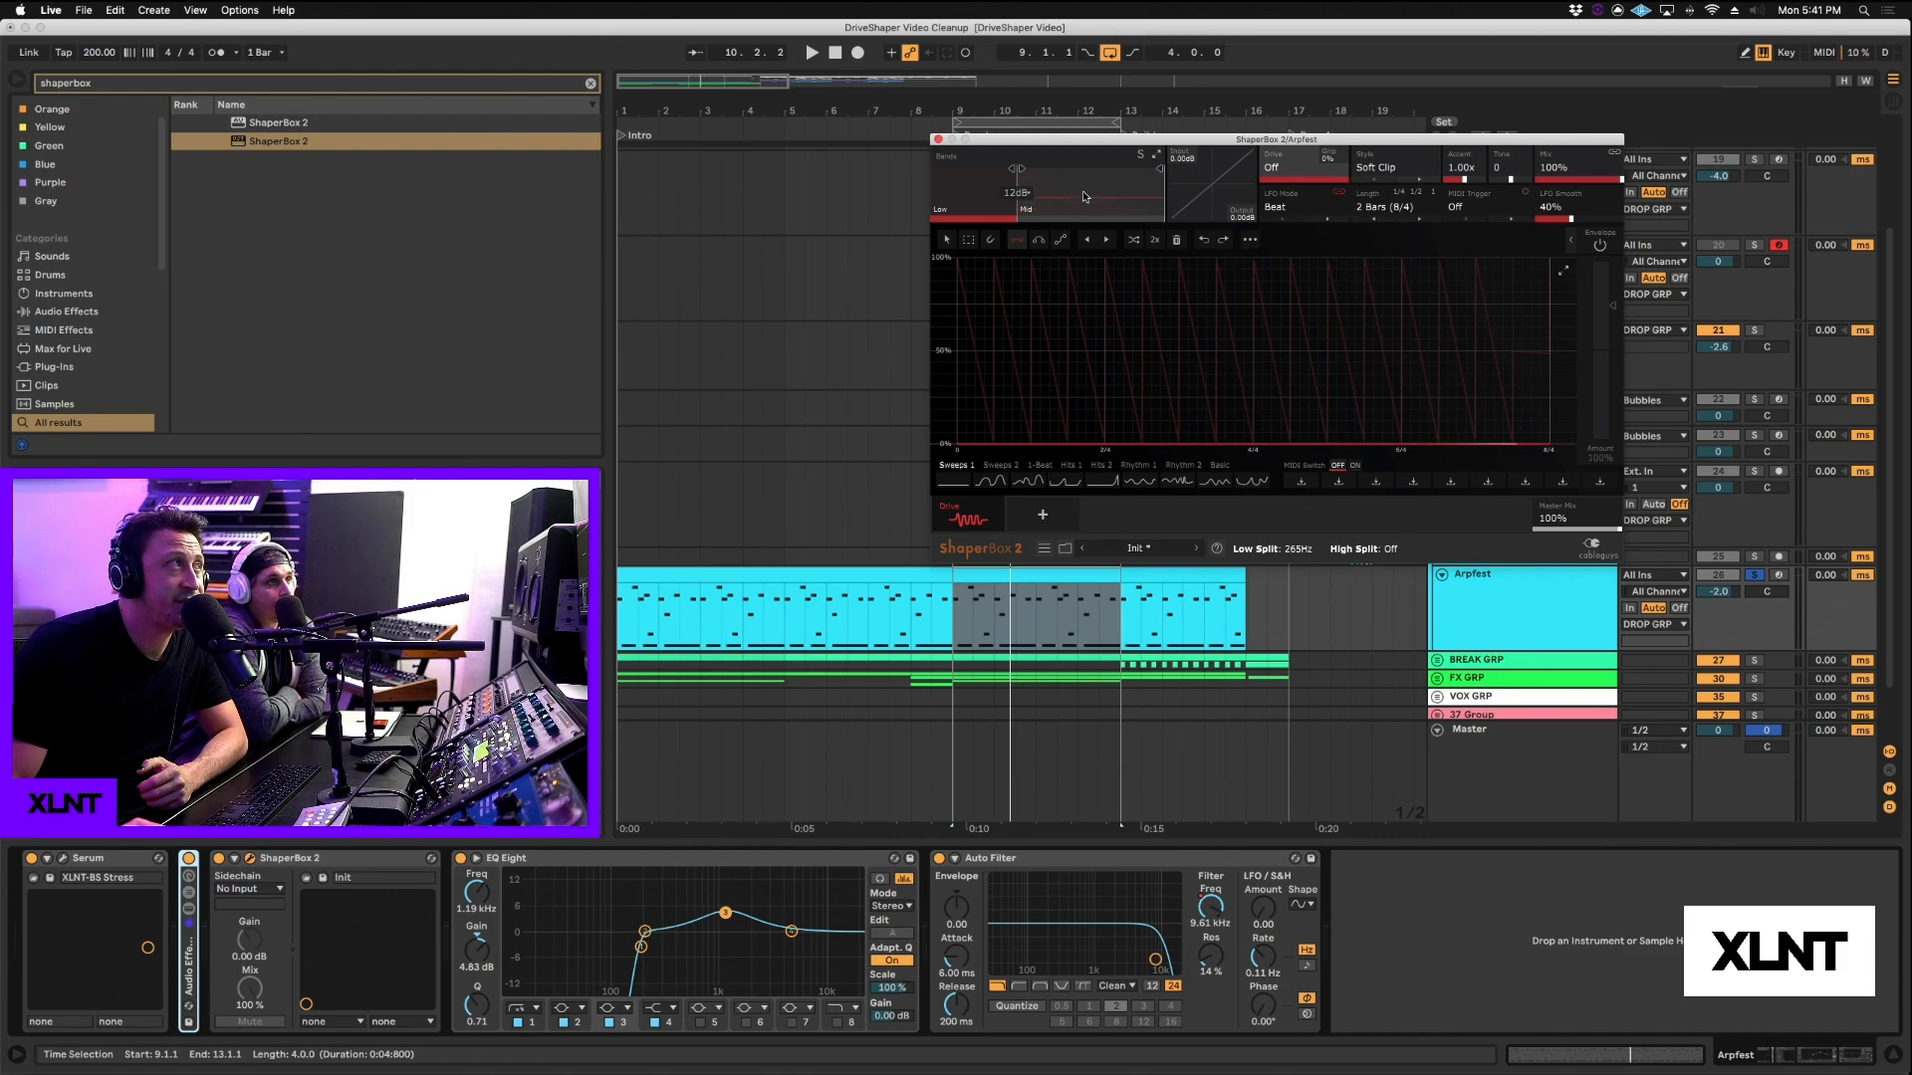
left_click_drag(1092, 170, 1071, 171)
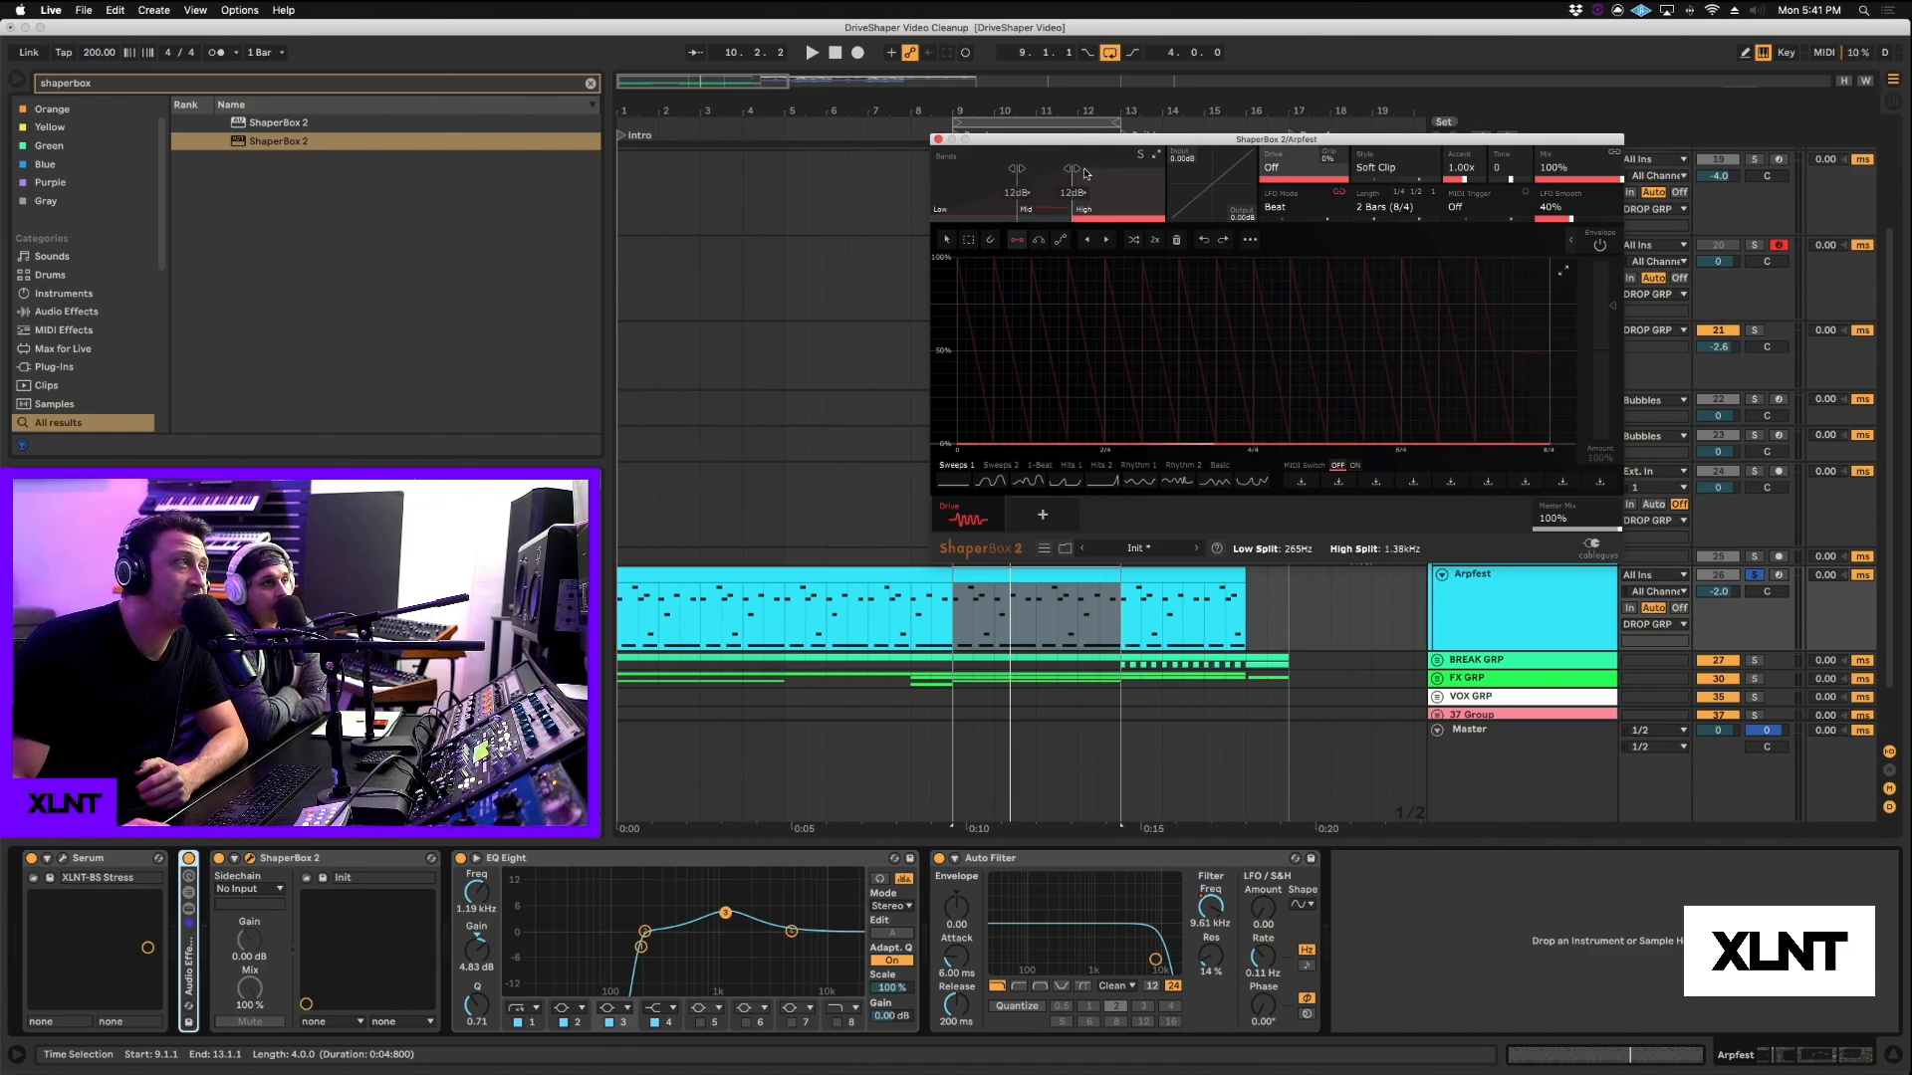
left_click_drag(1085, 174, 1155, 169)
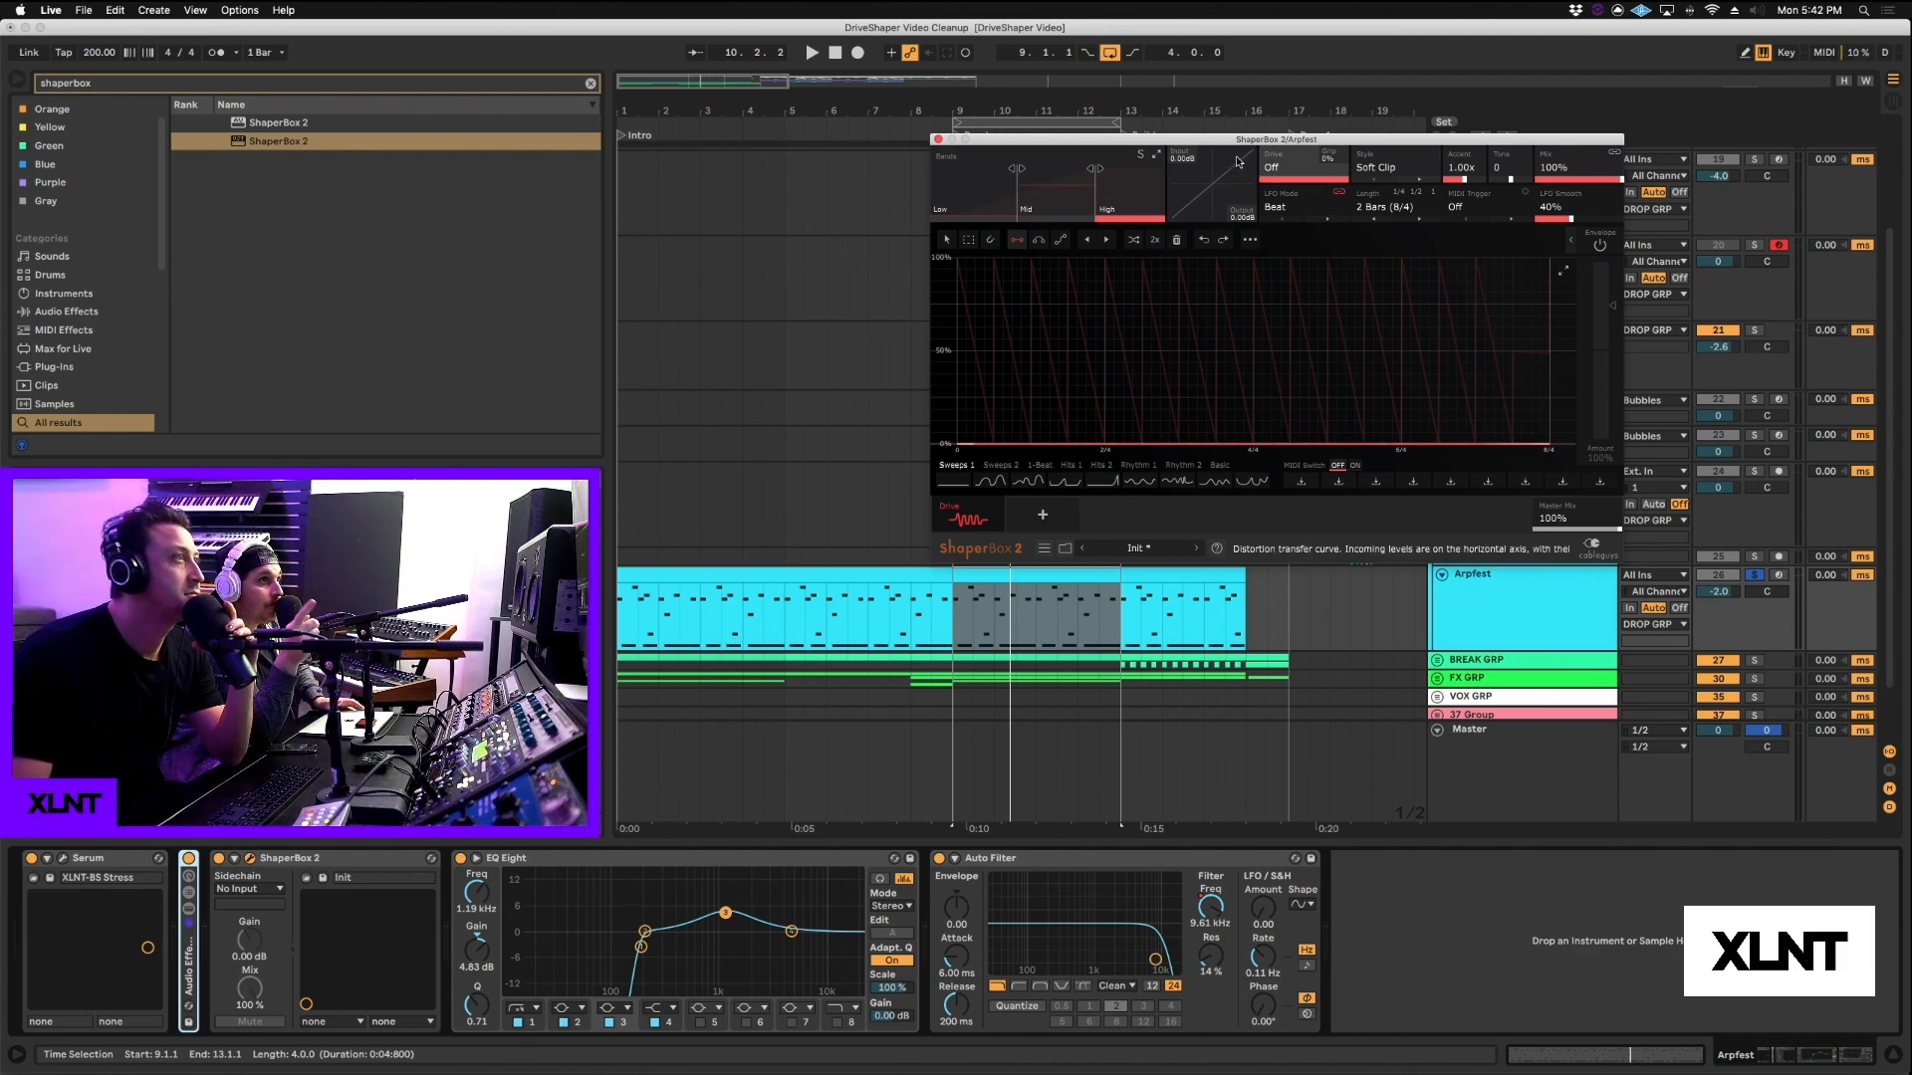
Step: Inspect the three bands in the large spectrum view, reposition the ShaperBox 2 window and return to the wave editor
left_click_drag(1235, 139, 1216, 161)
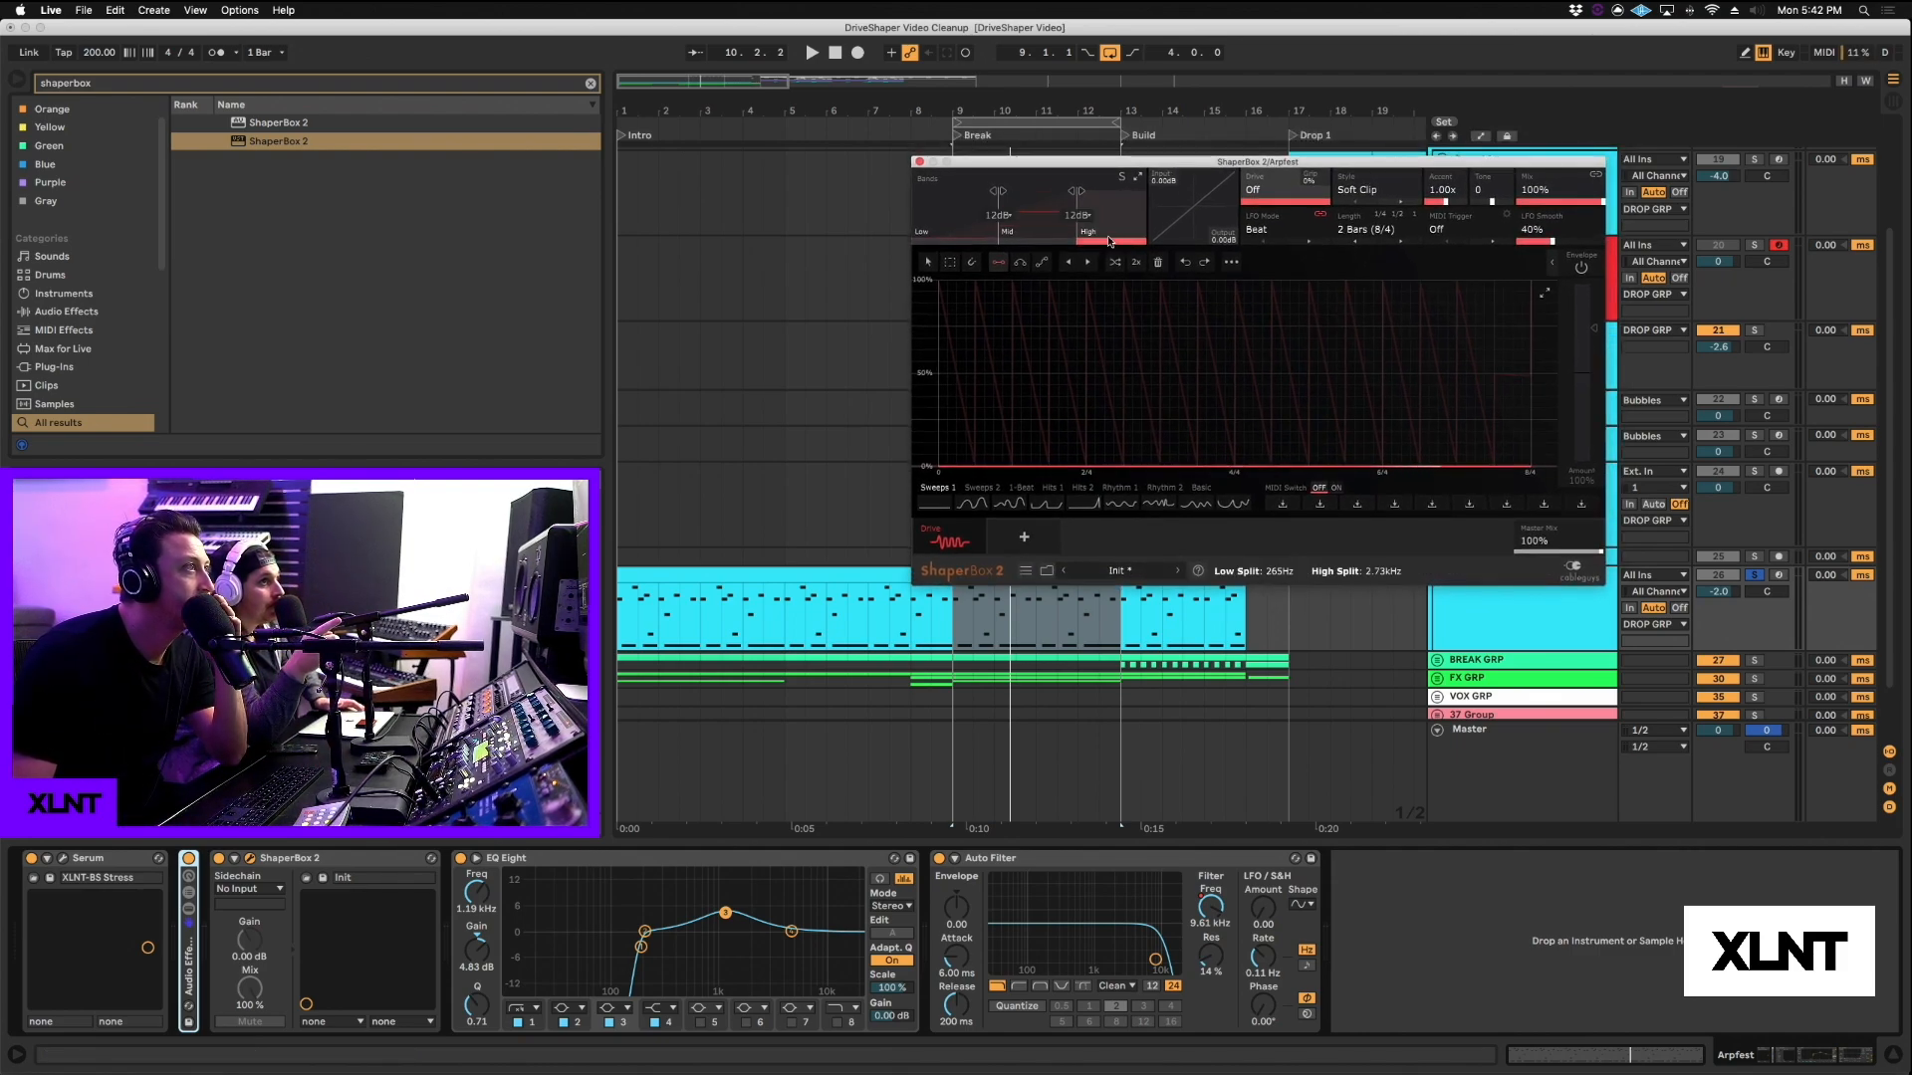
left_click(1138, 177)
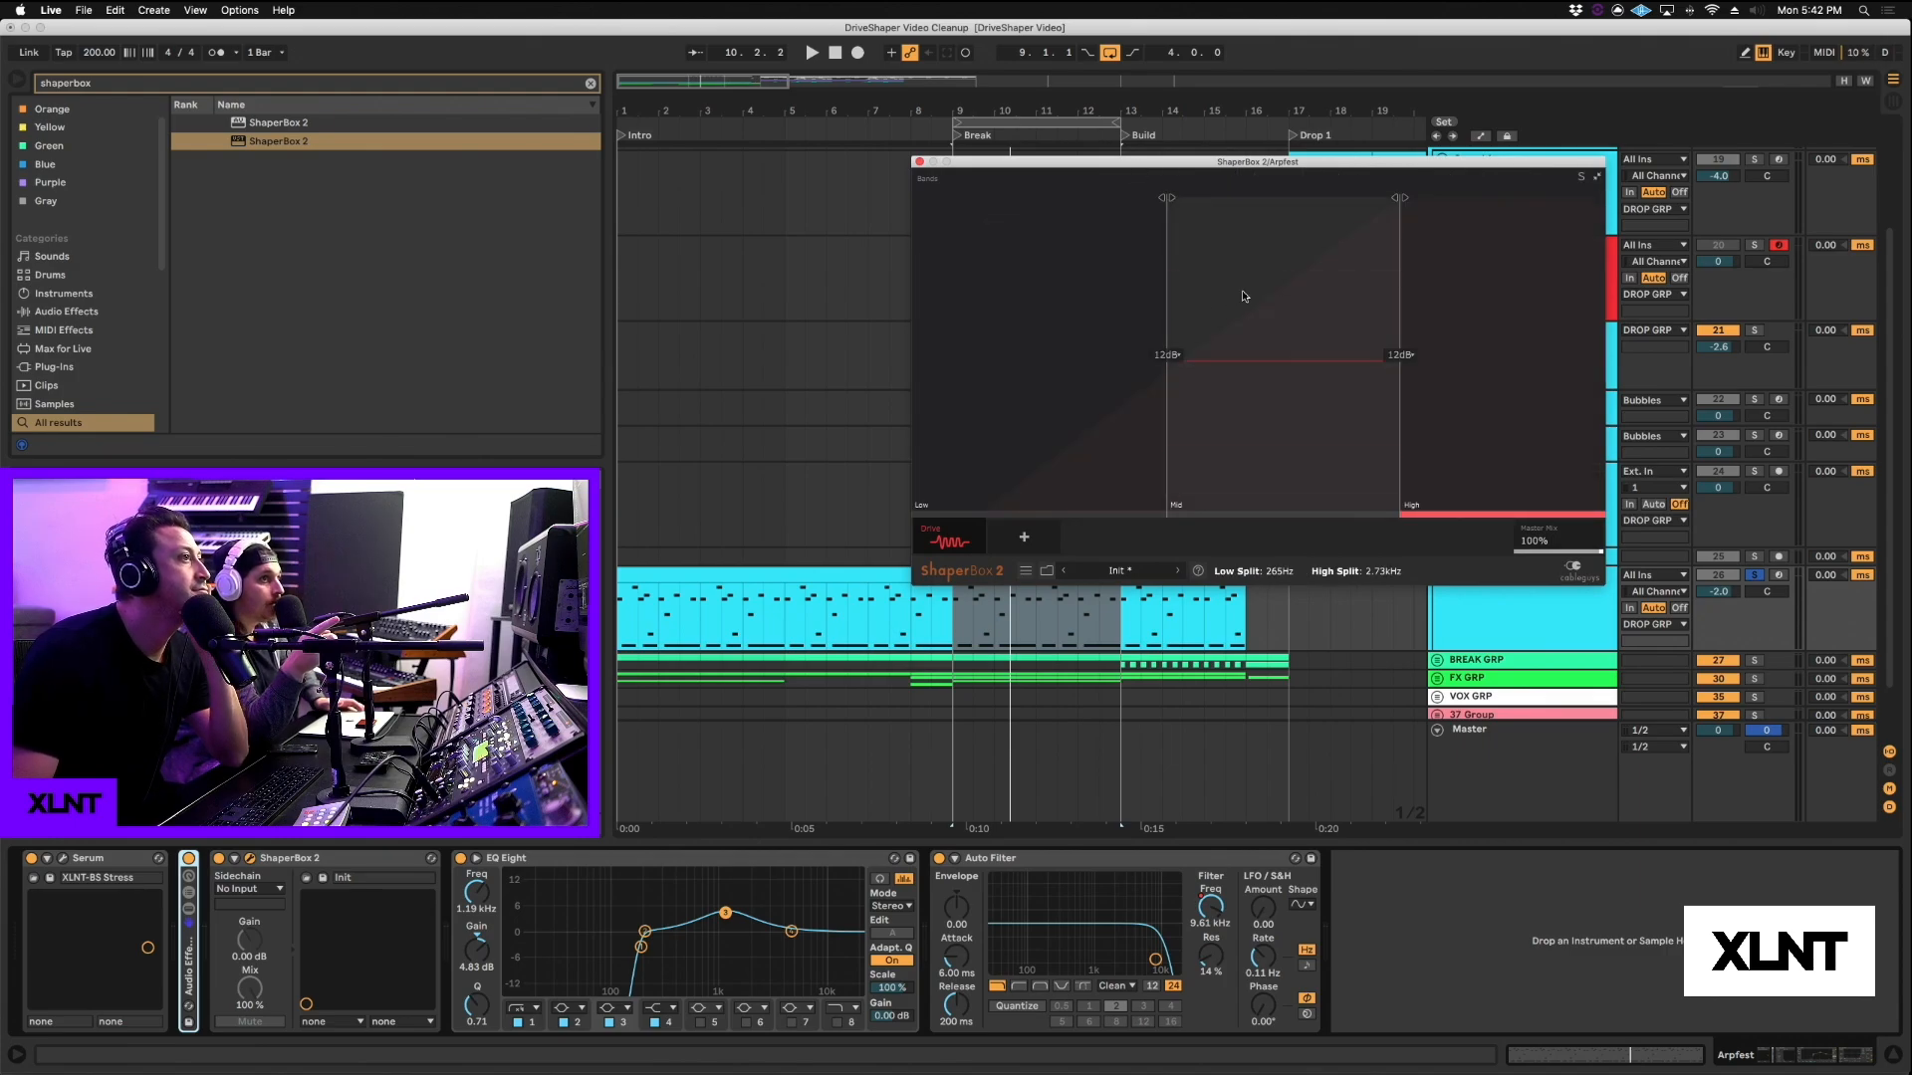
left_click(1598, 176)
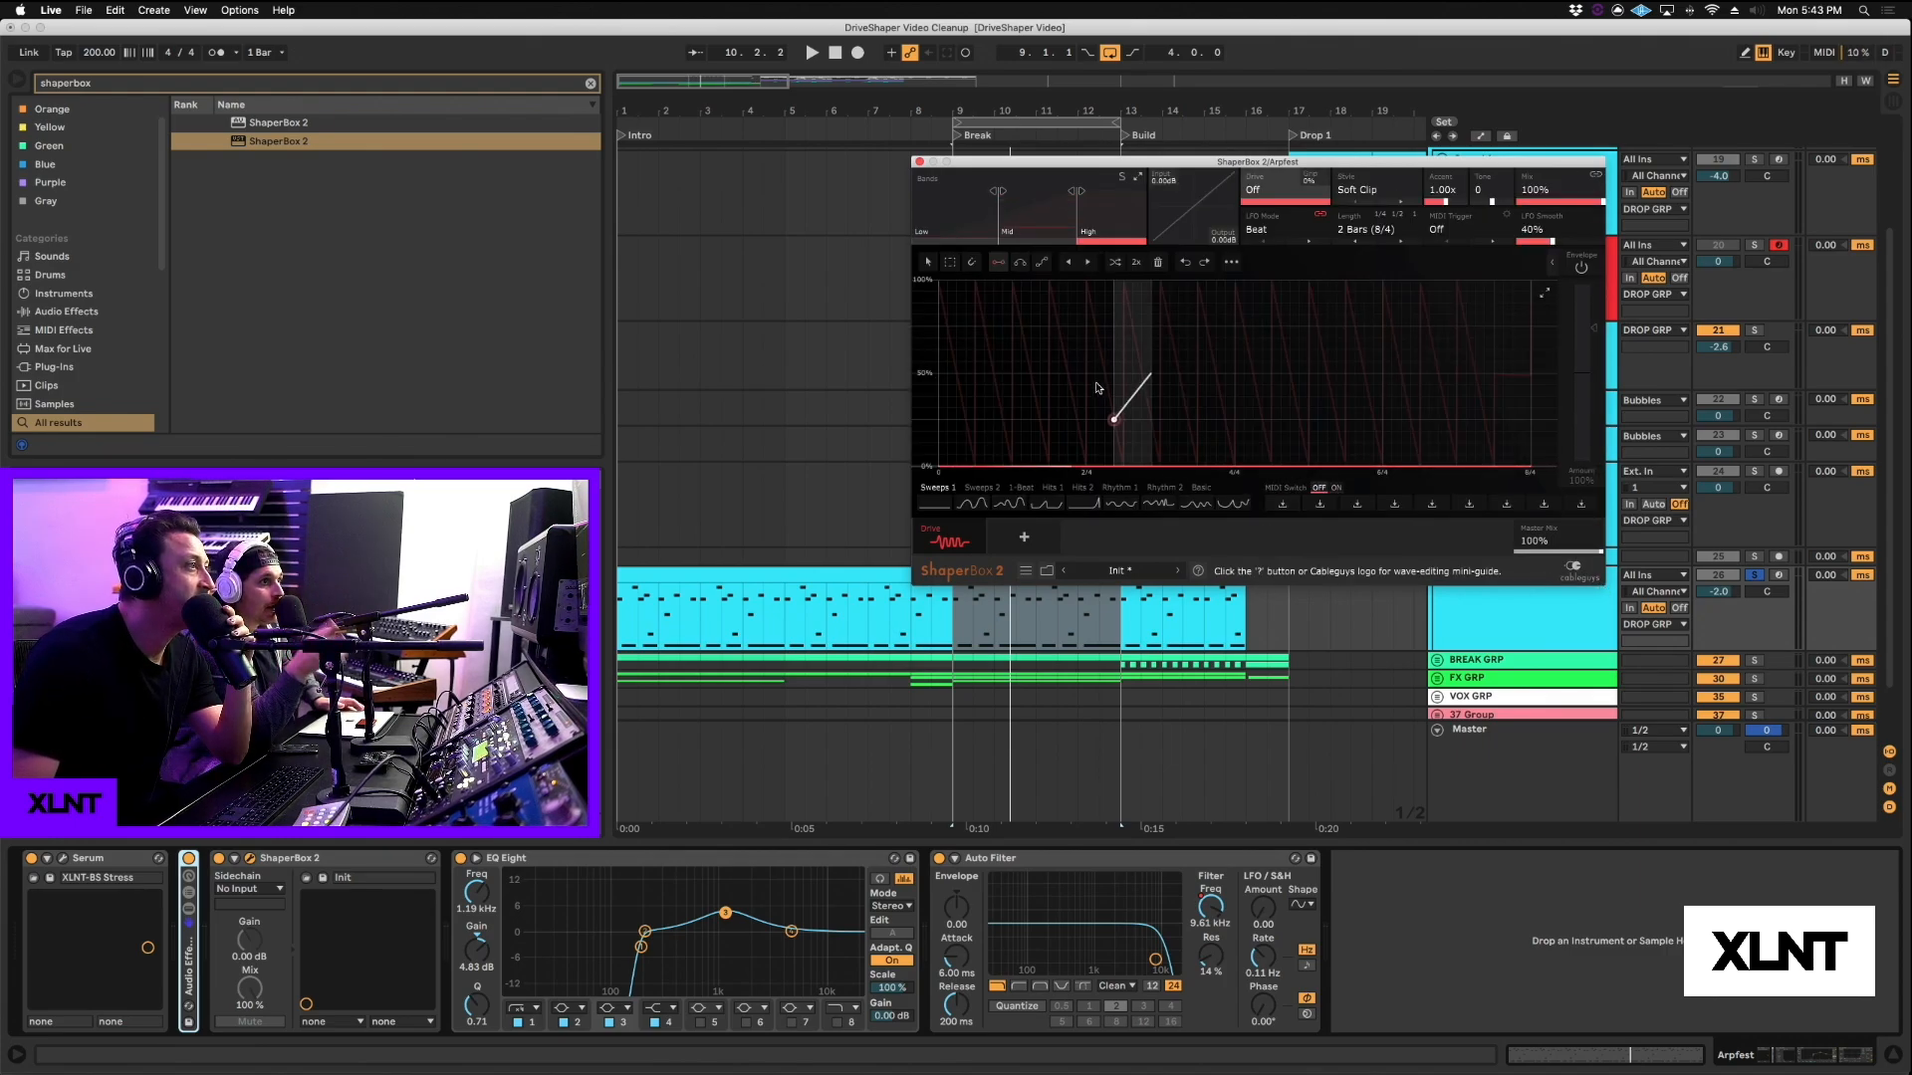
left_click(1139, 180)
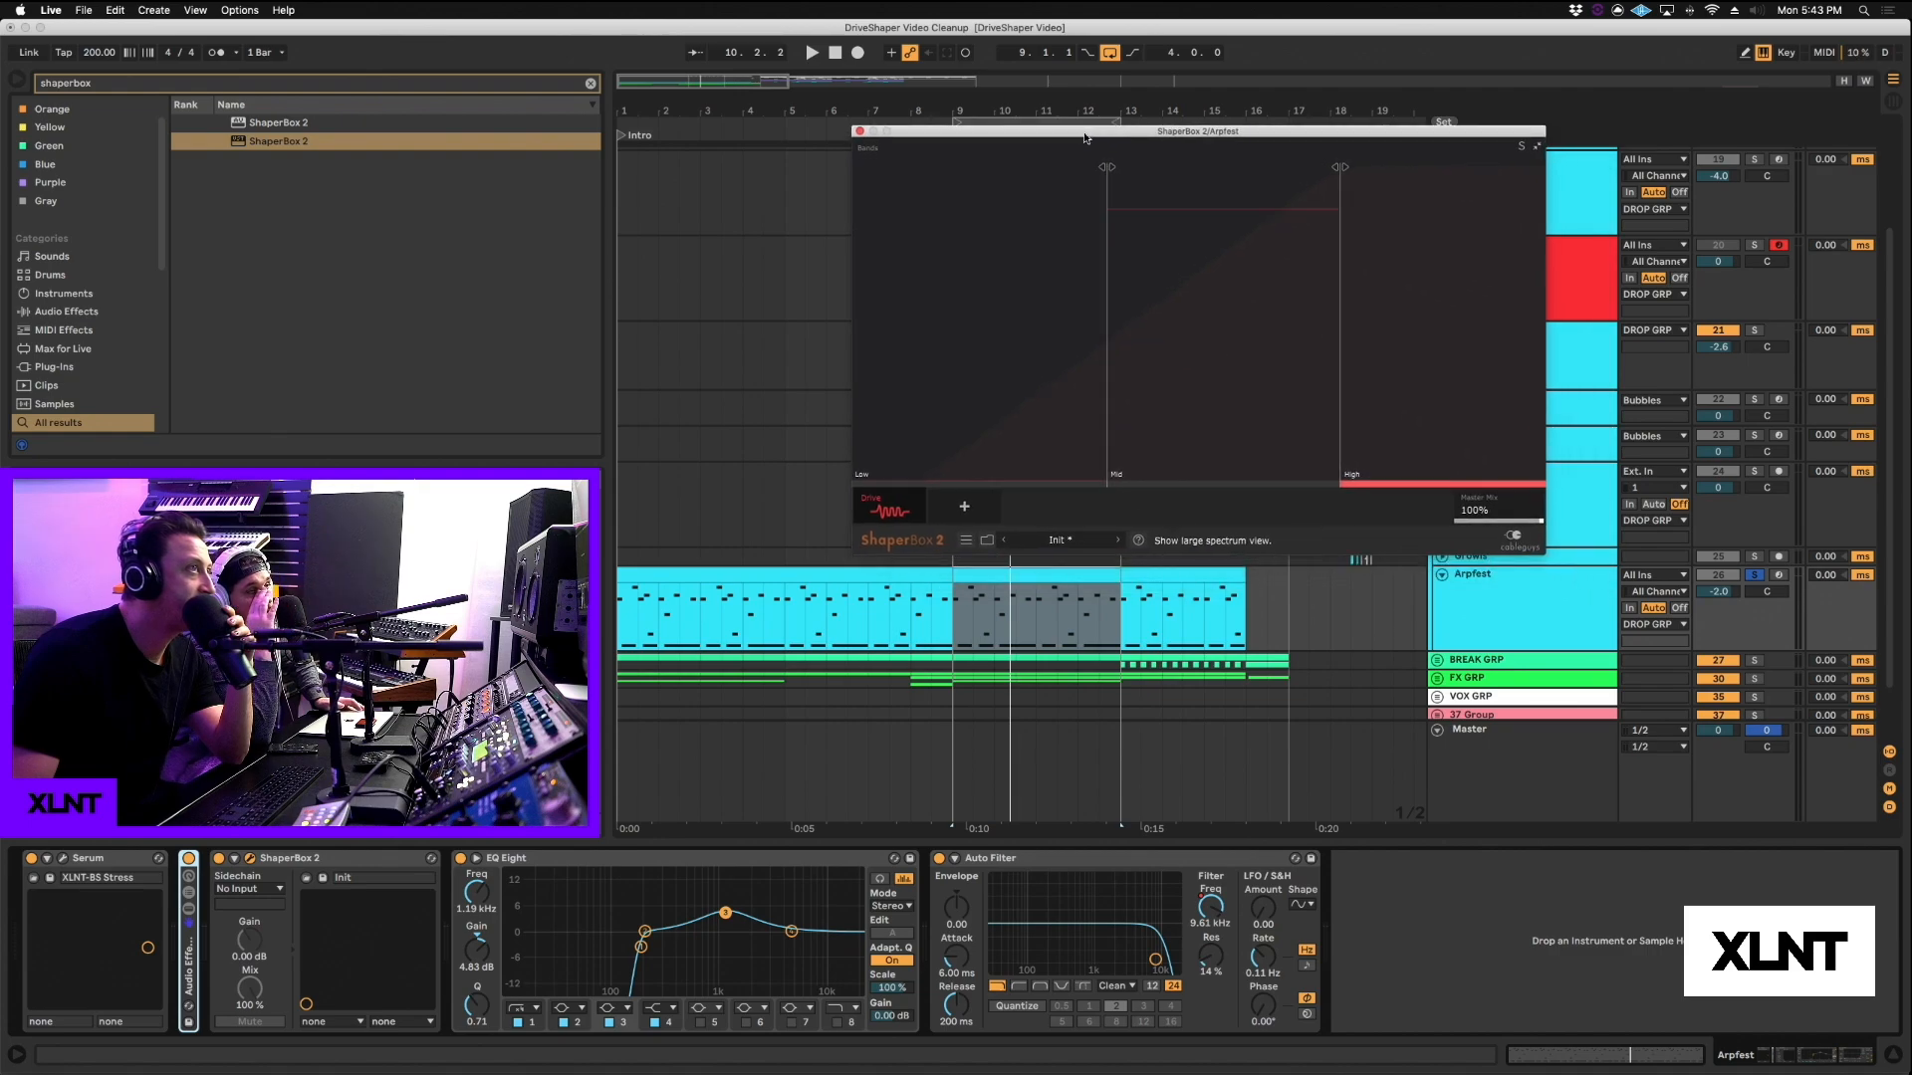
left_click(1532, 148)
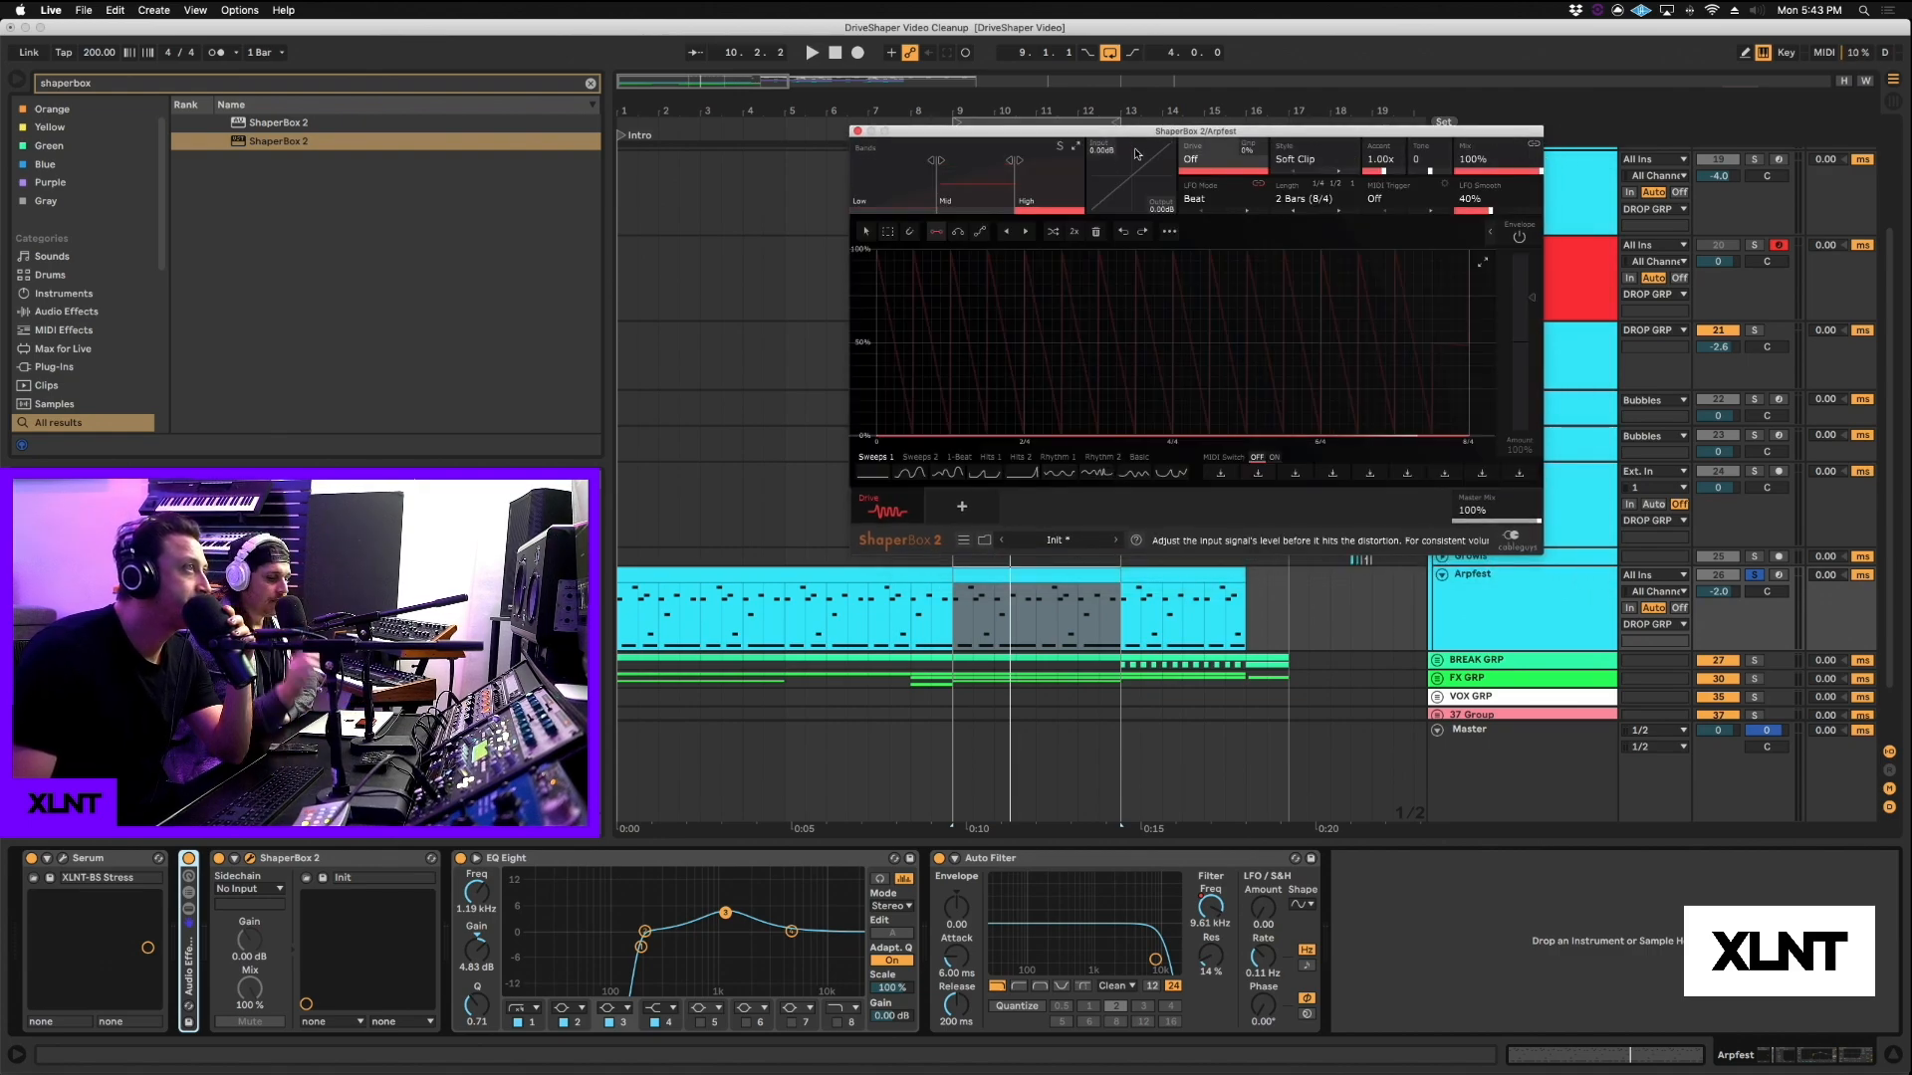